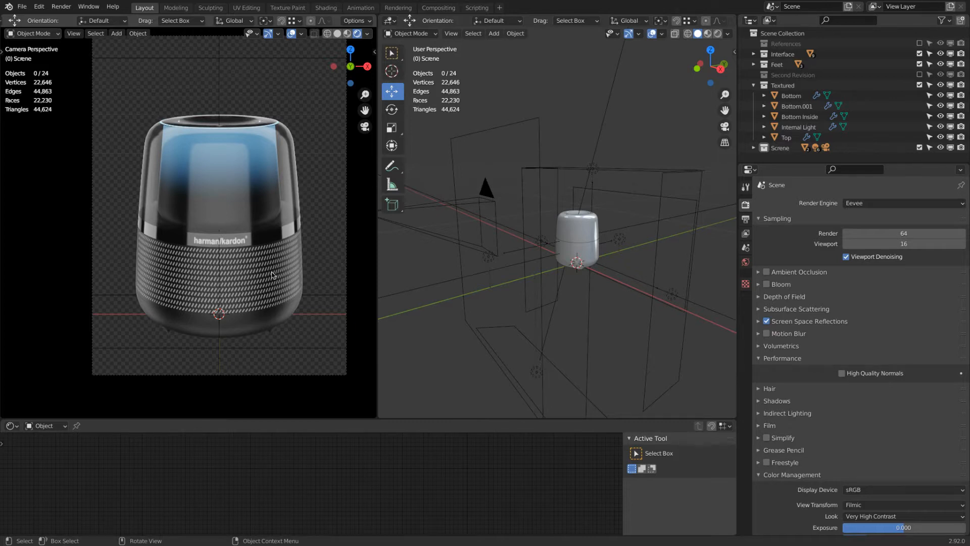
Step: Collapse the Textured collection, exclude the Screne collection from the view layer and give the outliner more room
left_click(753, 85)
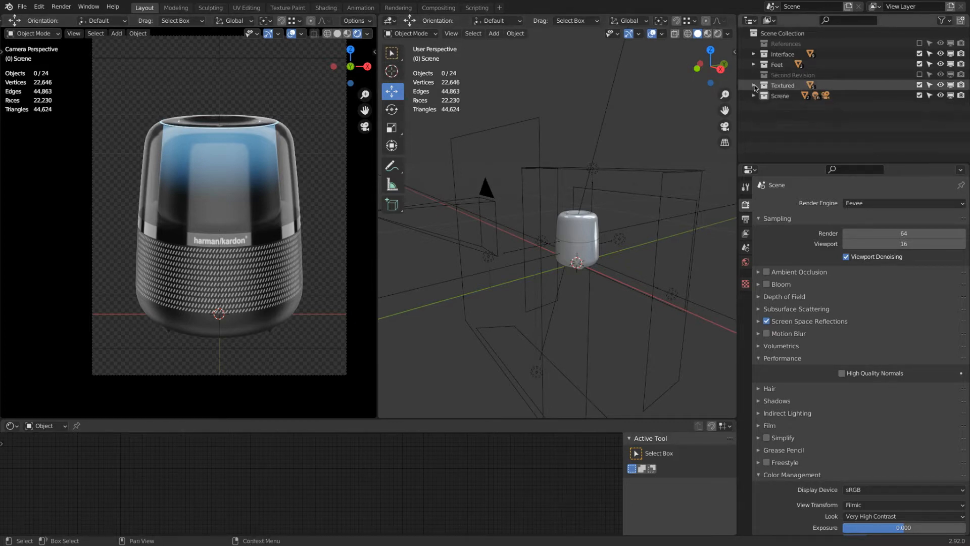
left_click(919, 96)
left_click_drag(829, 165, 830, 256)
Step: Switch the camera view to solid shading and merge both 3D views and the lower node editor into one large viewport
left_click(345, 33)
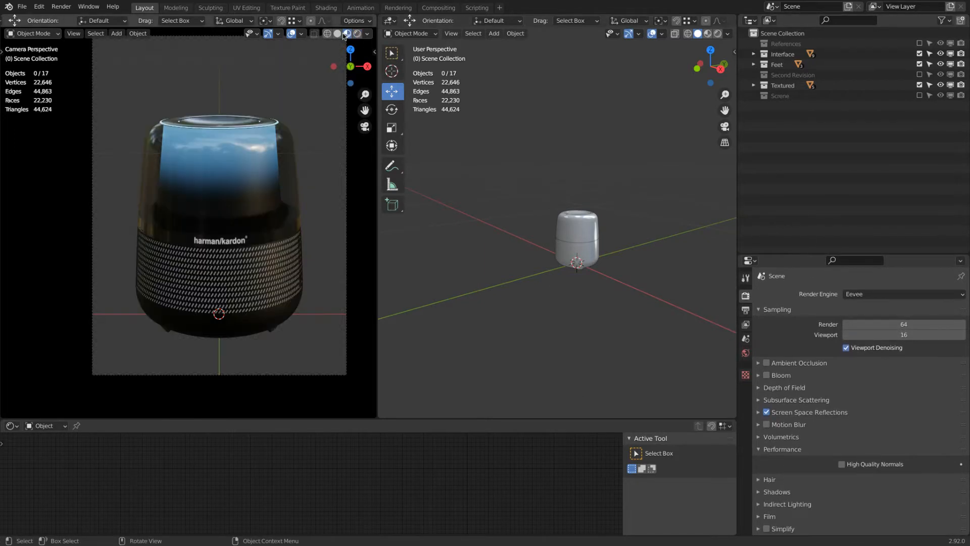
left_click(337, 33)
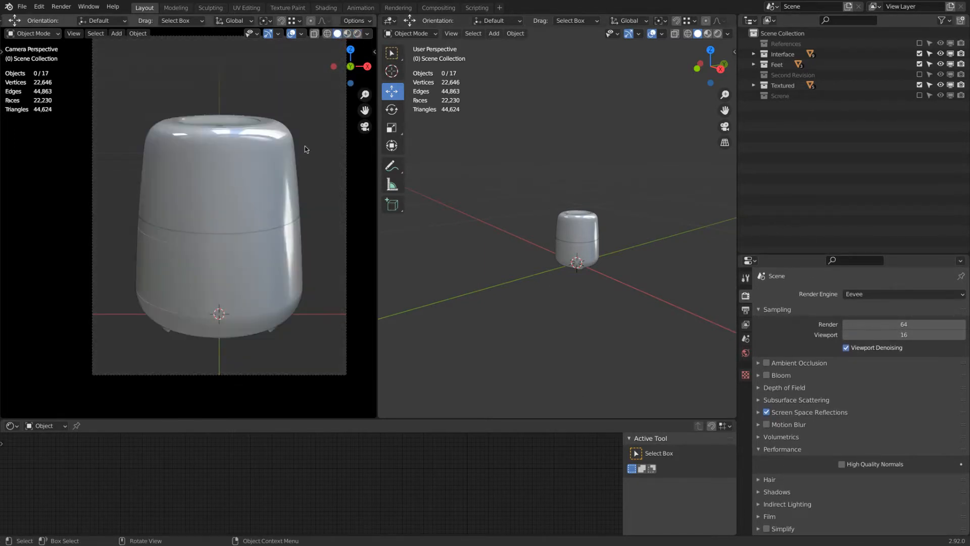
right_click(378, 154)
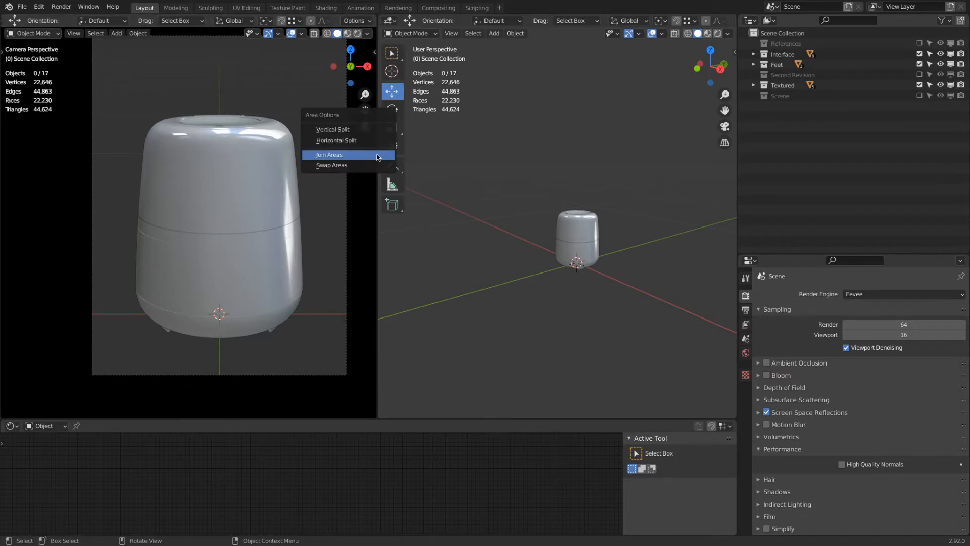
left_click(377, 155)
left_click(249, 162)
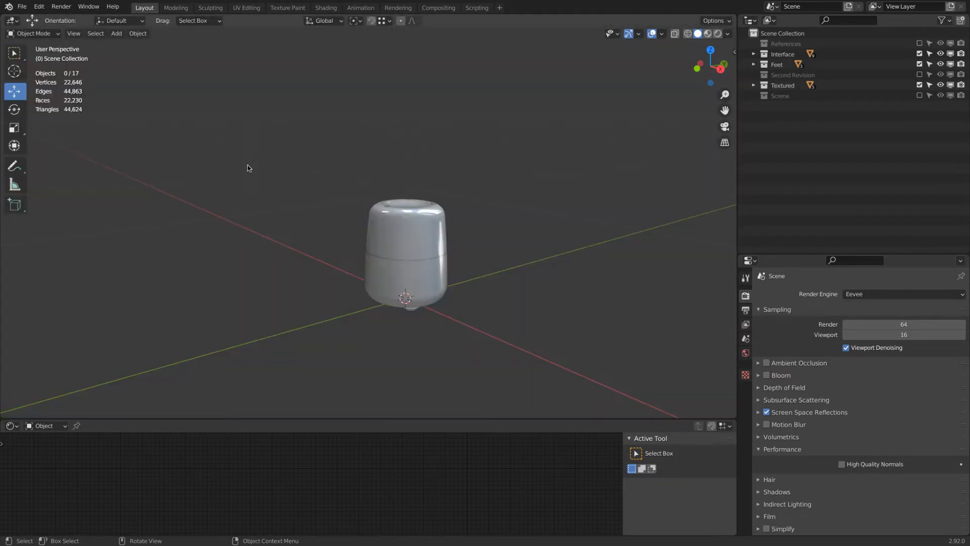
right_click(175, 419)
left_click(175, 418)
left_click(288, 427)
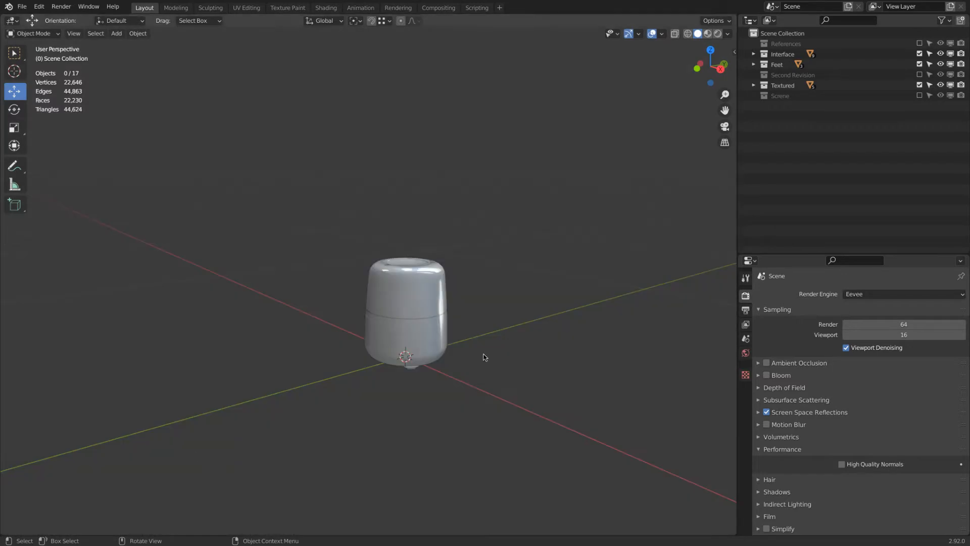
Step: Create a new collection in the scene and name it Packaging
right_click(795, 164)
left_click(804, 152)
double_click(905, 105)
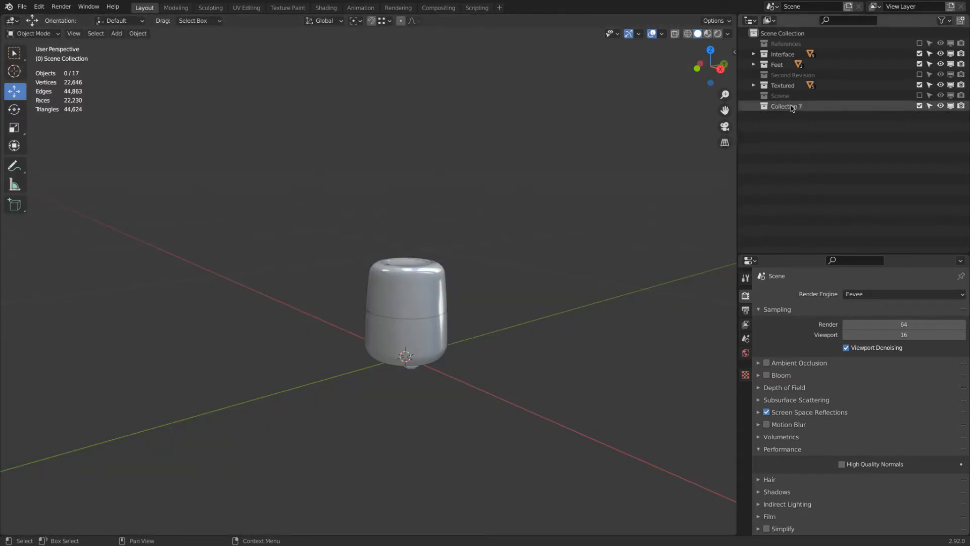
type("Packaging")
key("Return")
Step: Select the speaker's three feet in front view and raise them along Z until their undersides are near the ground line
middle_click_drag(596, 316, 374, 208, "shift")
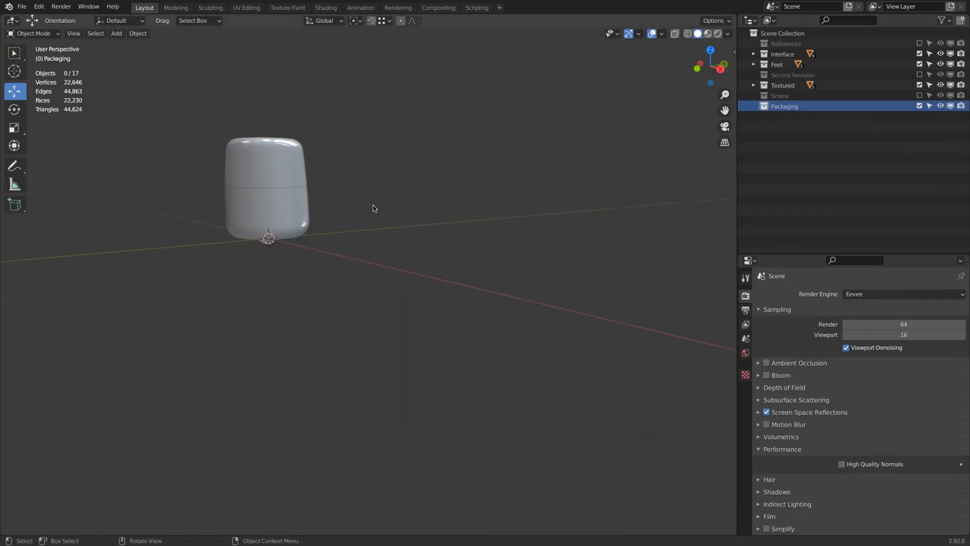
scroll(334, 209, "up", 5)
key("KP_1")
scroll(509, 218, "up", 9)
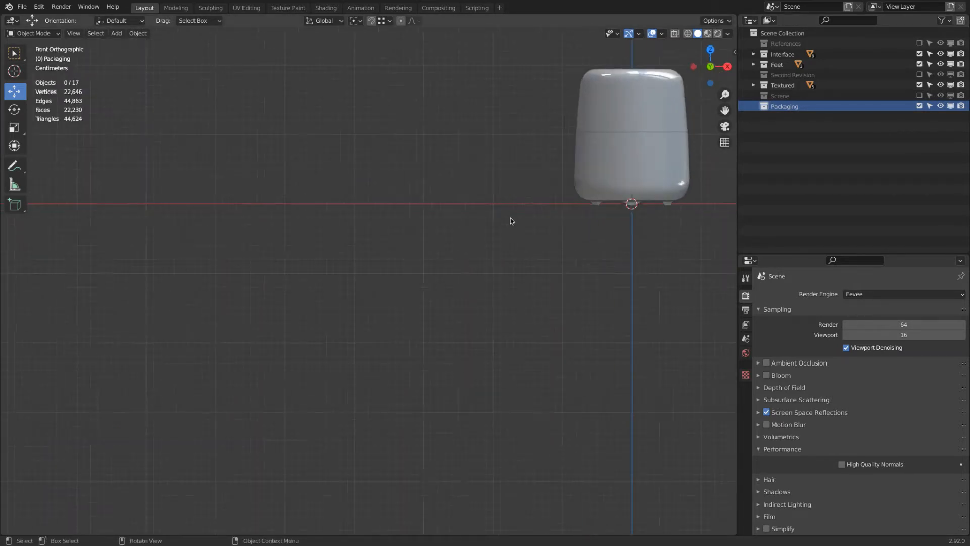
scroll(563, 236, "up", 3)
left_click(563, 237)
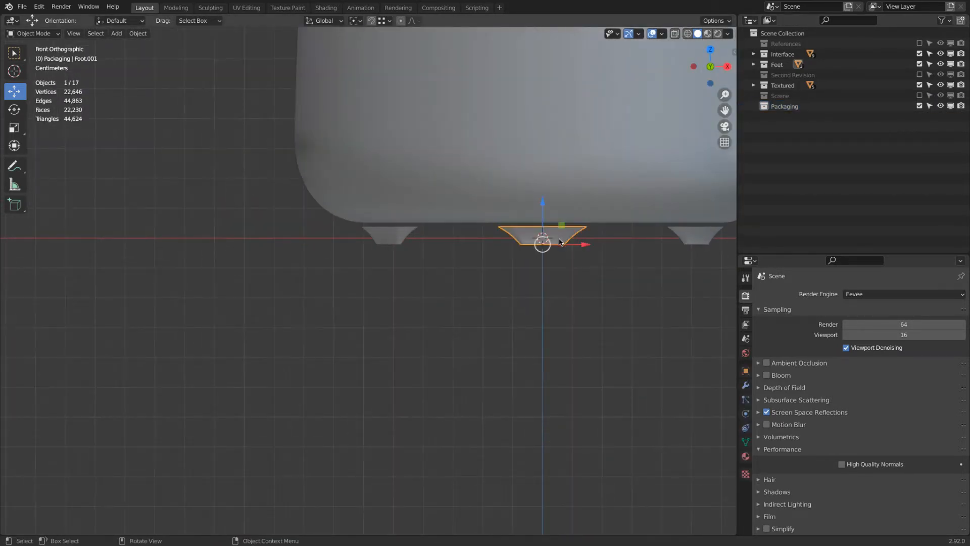
scroll(562, 238, "up", 2)
left_click(379, 239, "shift")
left_click(707, 235, "shift")
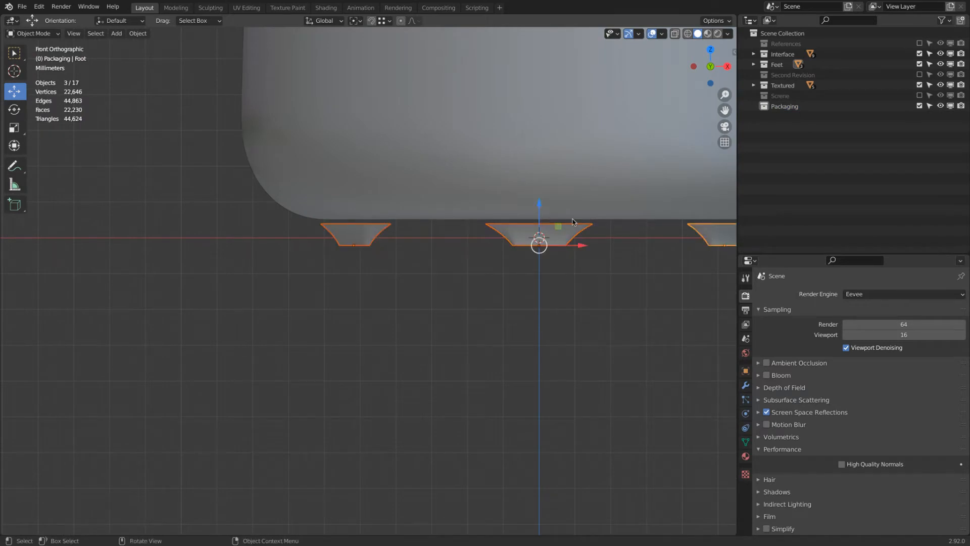
key("g")
key("z")
left_click(569, 235)
Step: Lower the three feet about 0.37 mm along Z so their undersides sit on the ground line, and deselect them
scroll(539, 237, "up", 10)
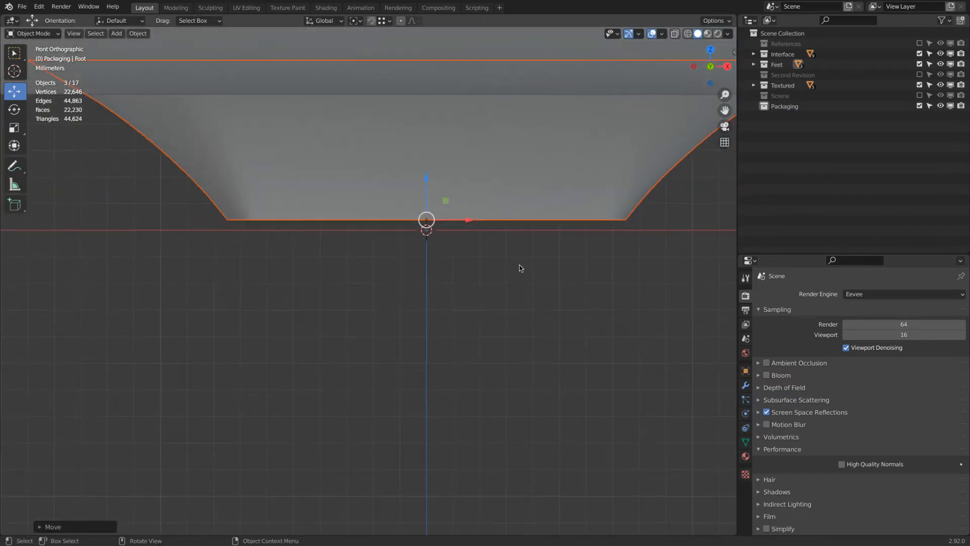
key("g")
key("z")
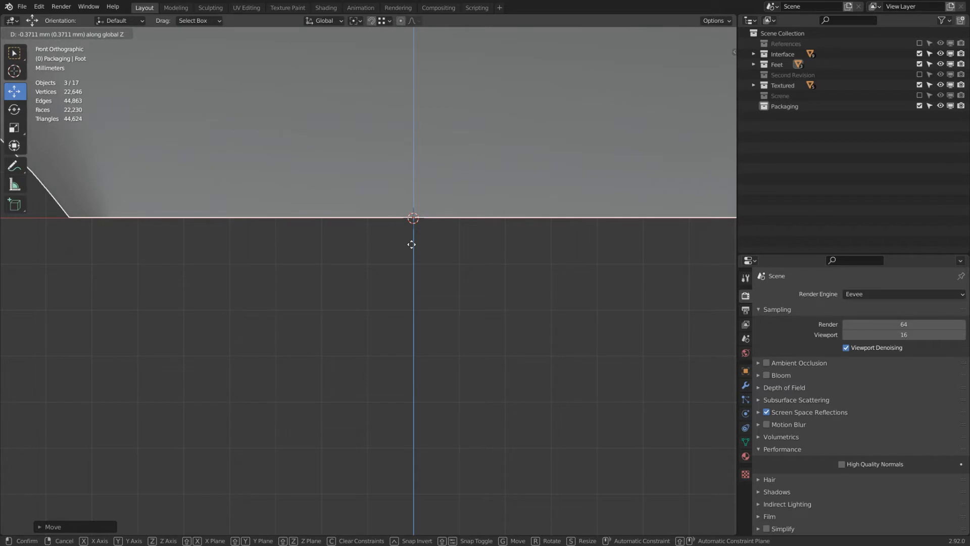
left_click(412, 245)
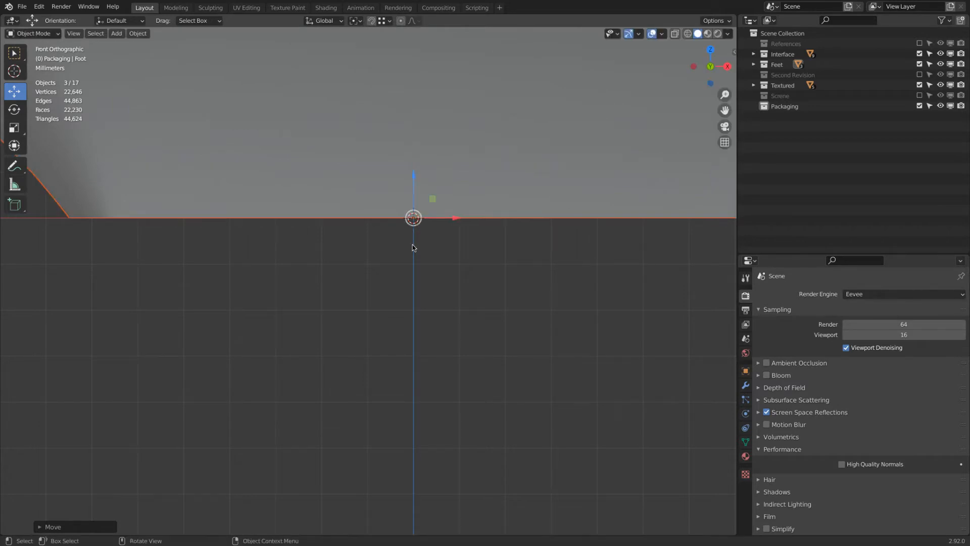
scroll(412, 244, "down", 8)
scroll(492, 251, "down", 3)
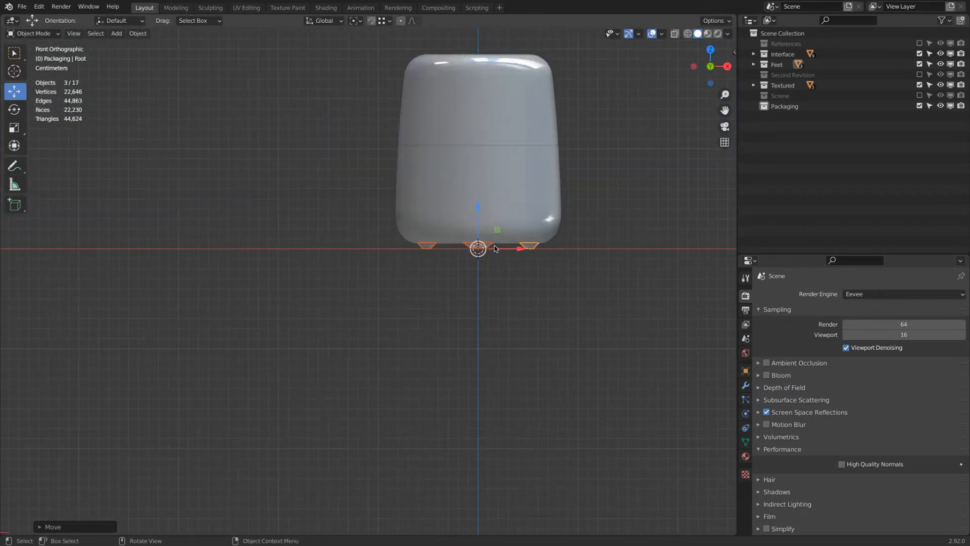
left_click(557, 243)
Step: Add a mesh plane at the world origin under the speaker in top view
middle_click_drag(556, 168, 433, 206, "shift")
scroll(453, 217, "down", 5)
scroll(448, 259, "down", 7)
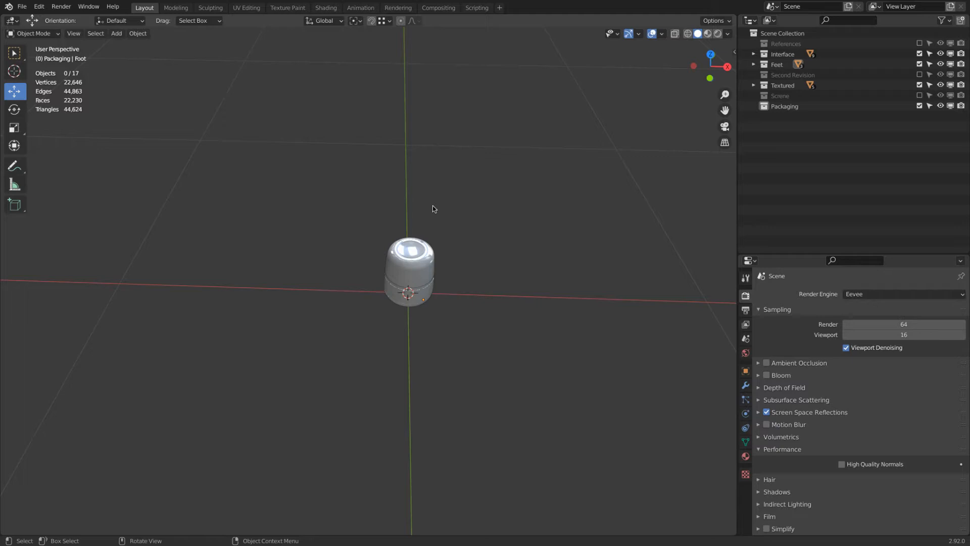
key("KP_7")
middle_click_drag(456, 201, 448, 58, "shift")
scroll(448, 193, "up", 4)
scroll(447, 197, "up", 5)
key("shift+s")
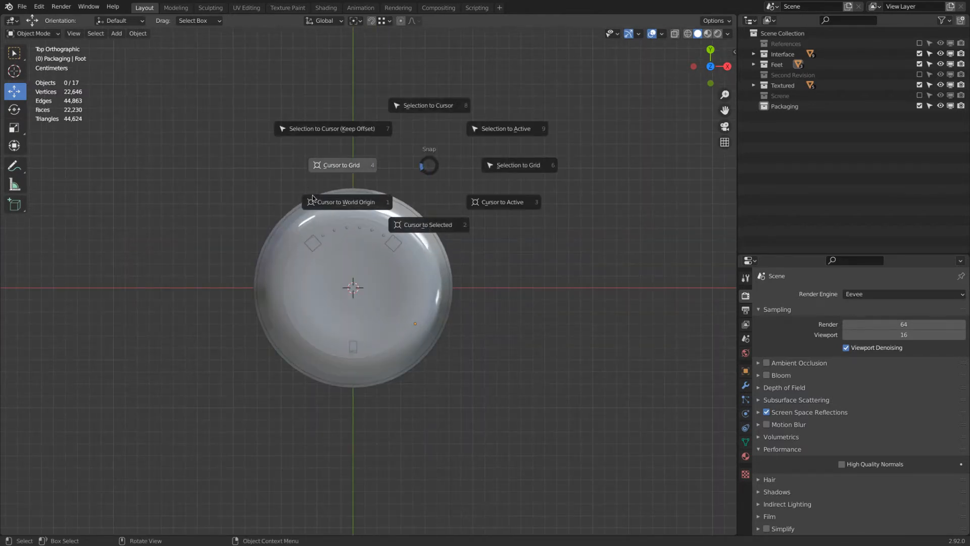
key("Escape")
key("shift+a")
mouse_move(473, 184)
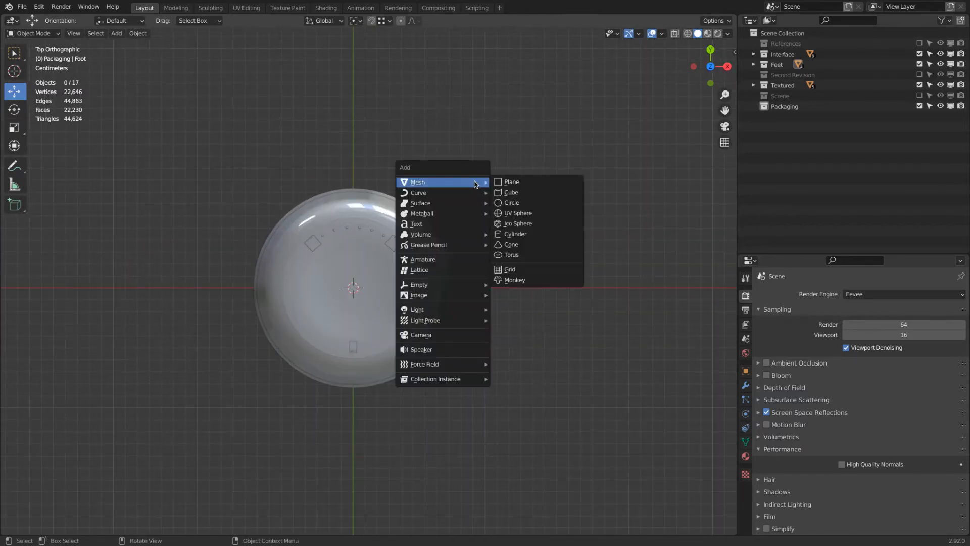
left_click(508, 187)
Step: Set the plane's X and Y dimensions to 210 mm and show the scene's unit settings
key("n")
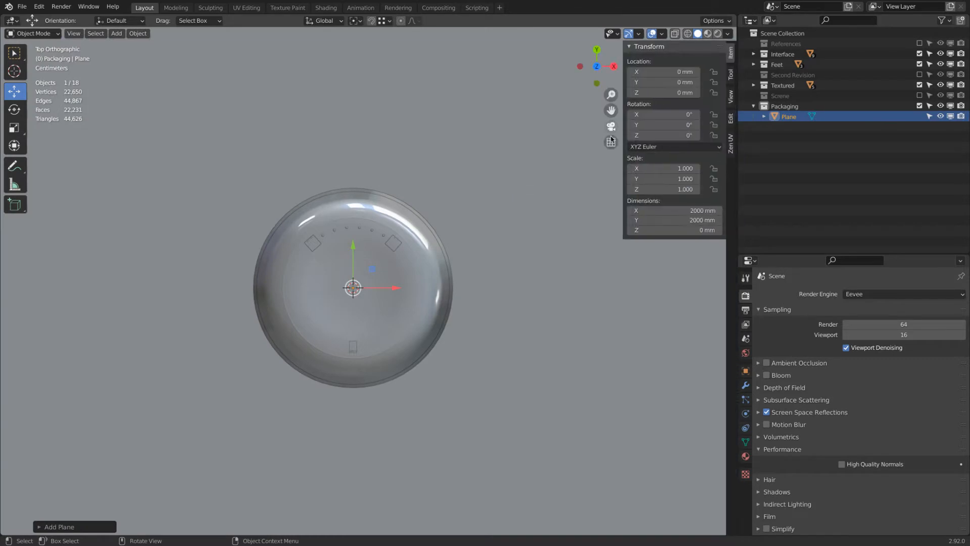
left_click(674, 211)
type("210")
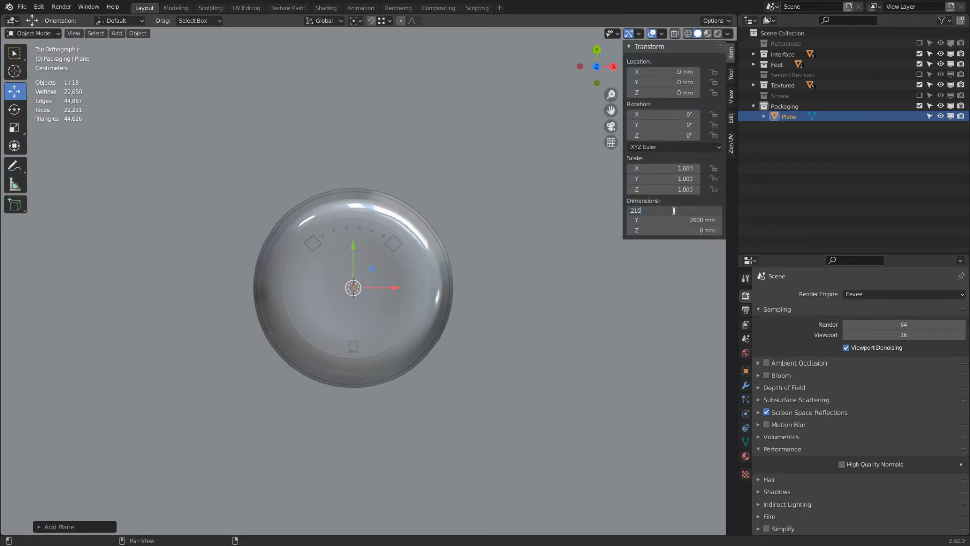
key("Tab")
type("210")
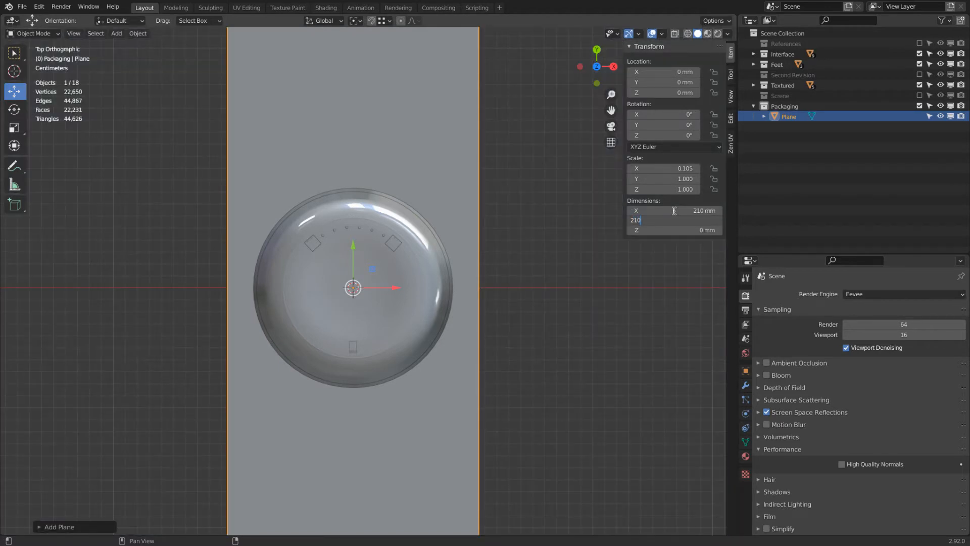
key("Return")
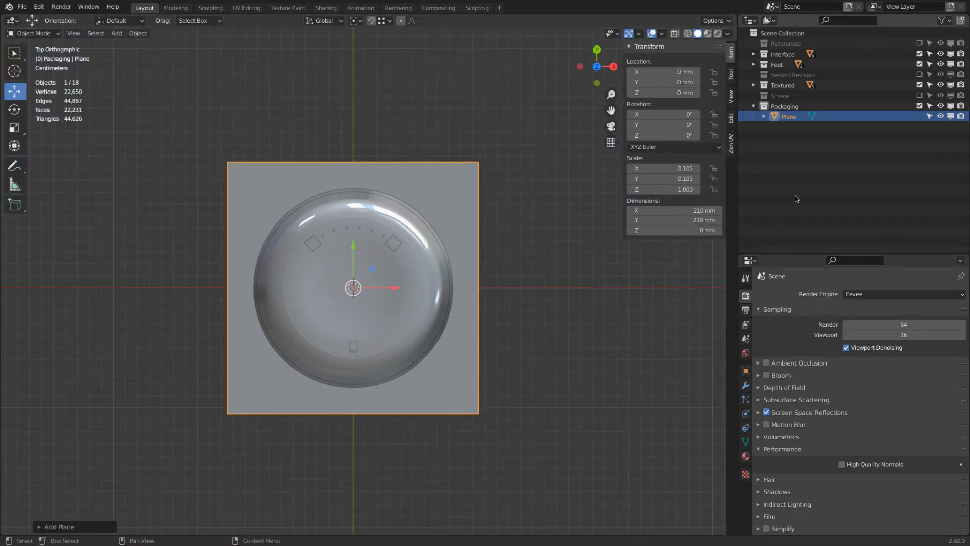
left_click(746, 338)
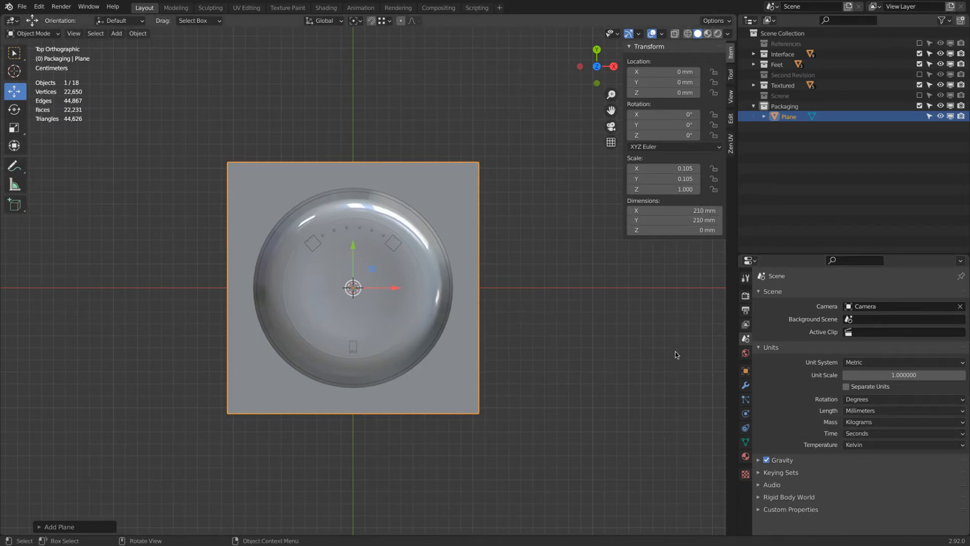
Step: Extrude the plane 270 mm upward into a box around the speaker and return to Object Mode
key("KP_1")
scroll(476, 211, "up", 8)
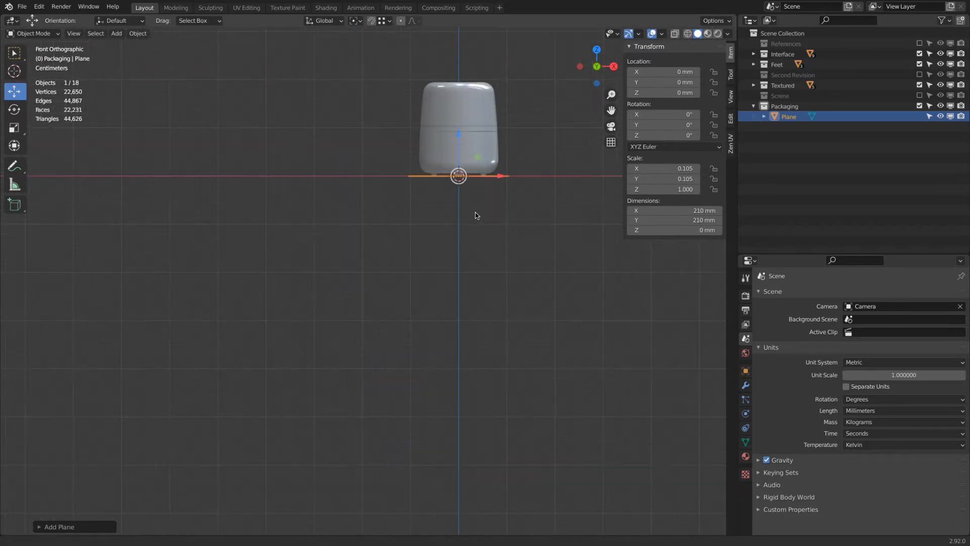
scroll(417, 195, "down", 3)
middle_click_drag(418, 200, 374, 271, "shift")
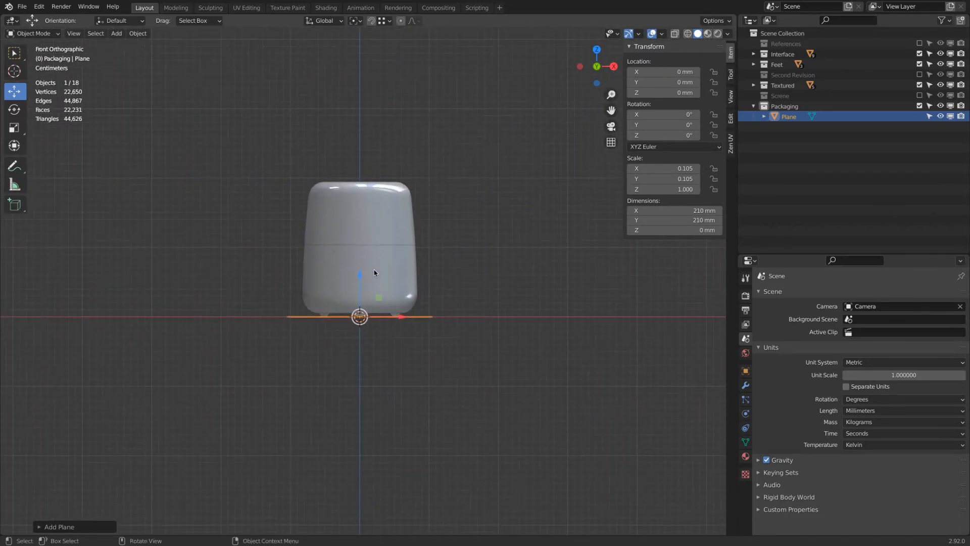
key("Tab")
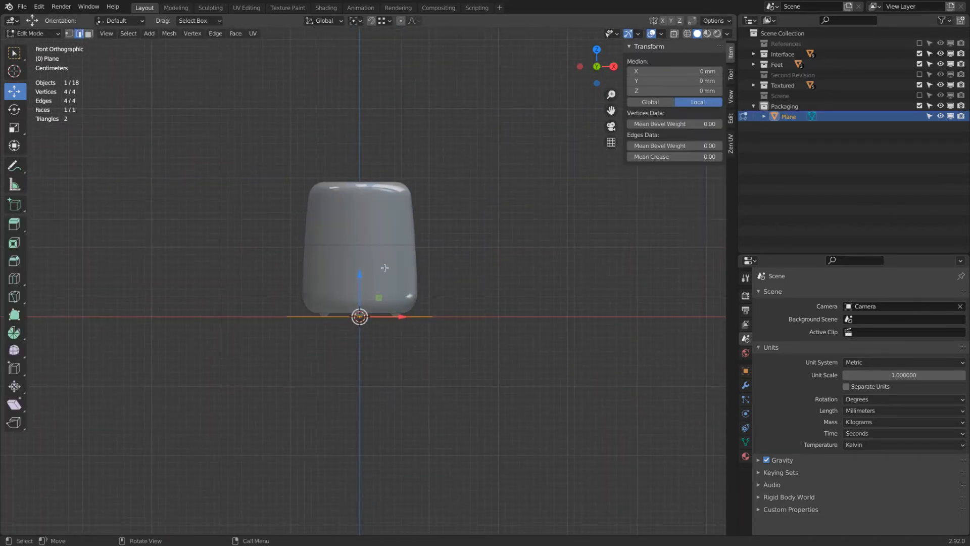
key("e")
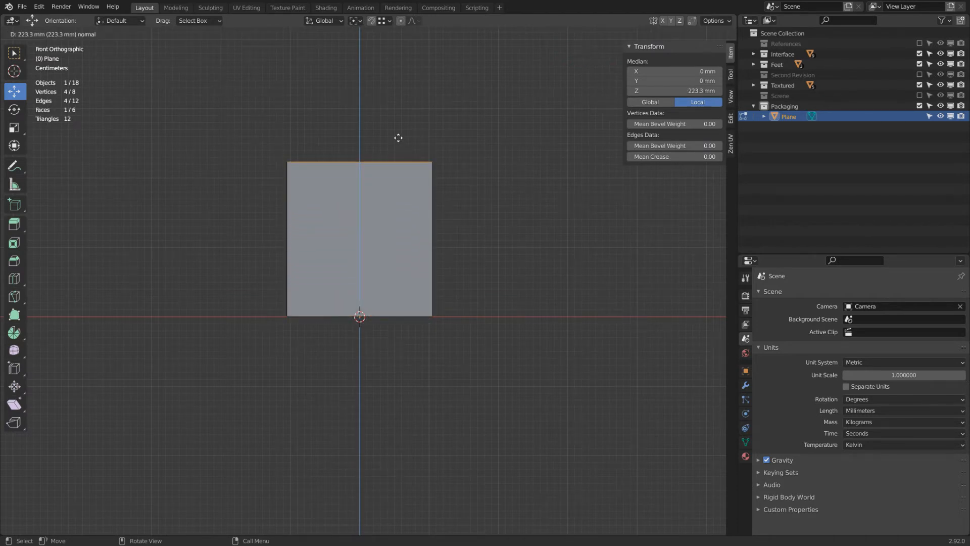
type("270")
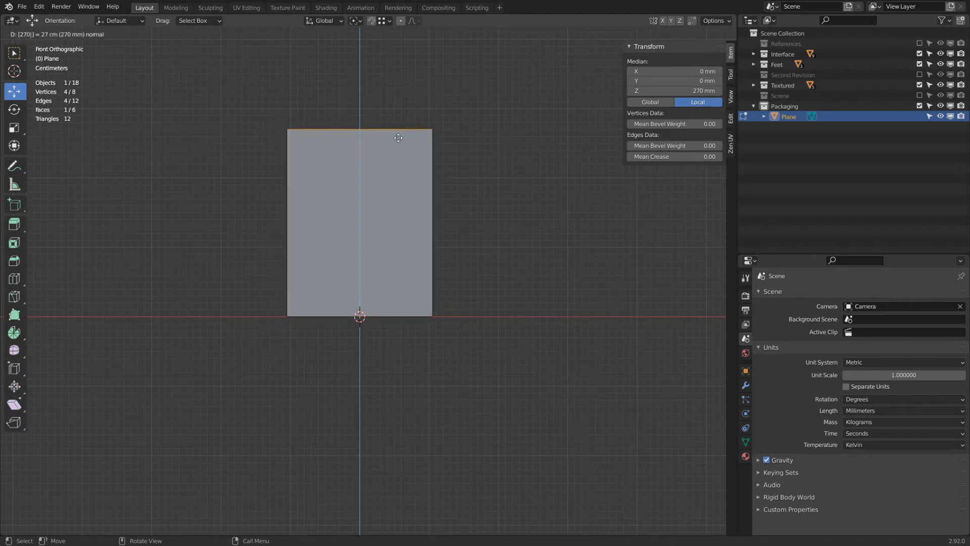
key("Return")
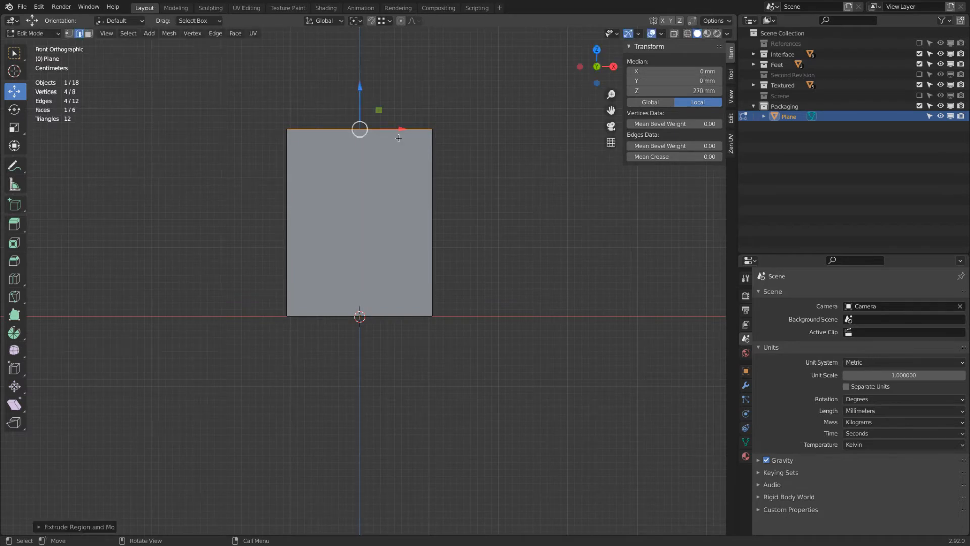
left_click(24, 34)
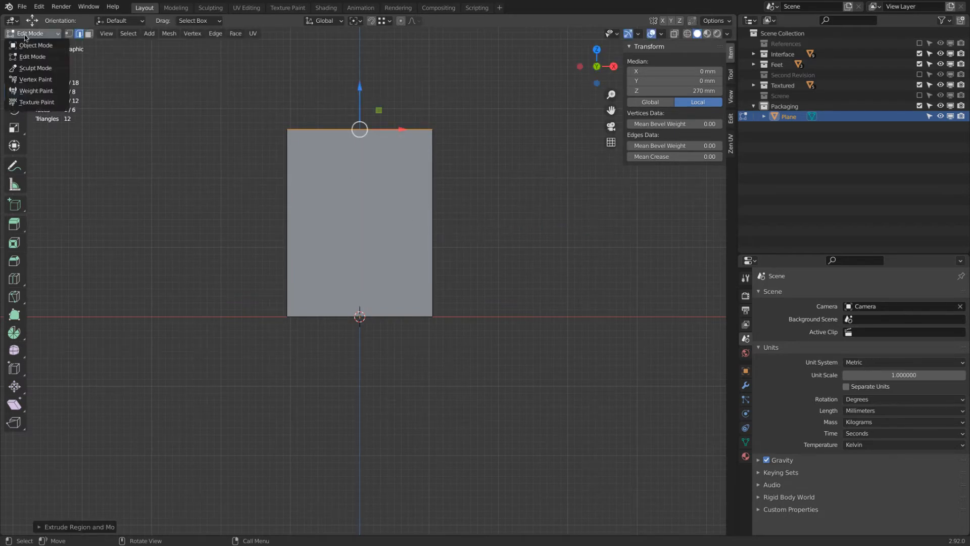
left_click(35, 45)
Step: Show the scene in wireframe and move the box -40 mm along Z
key("shift+z")
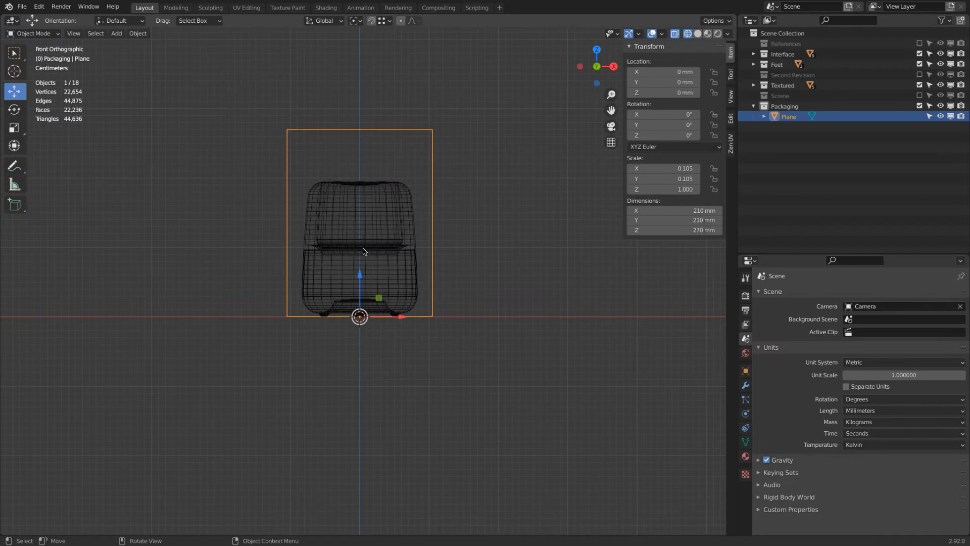
left_click_drag(358, 273, 356, 273)
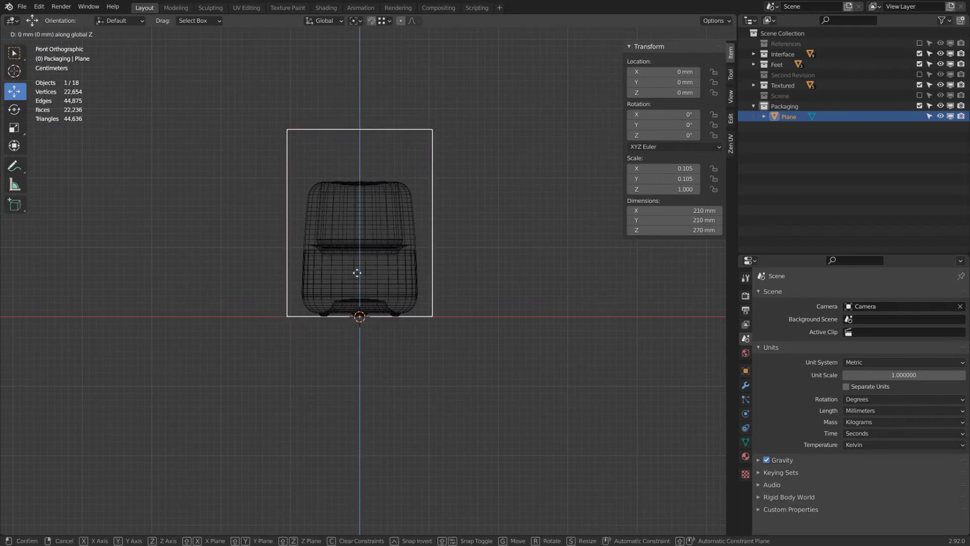
type("-(4")
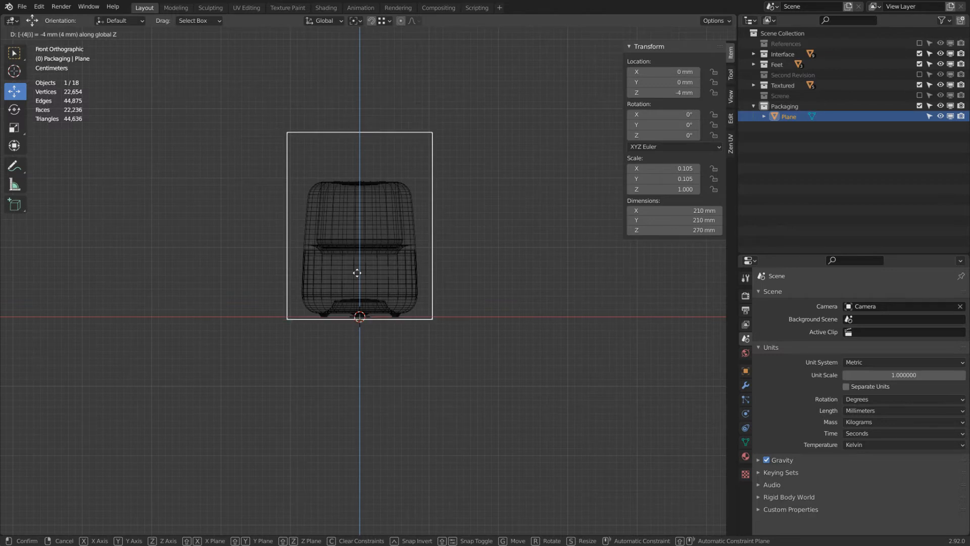
type("0")
key("Return")
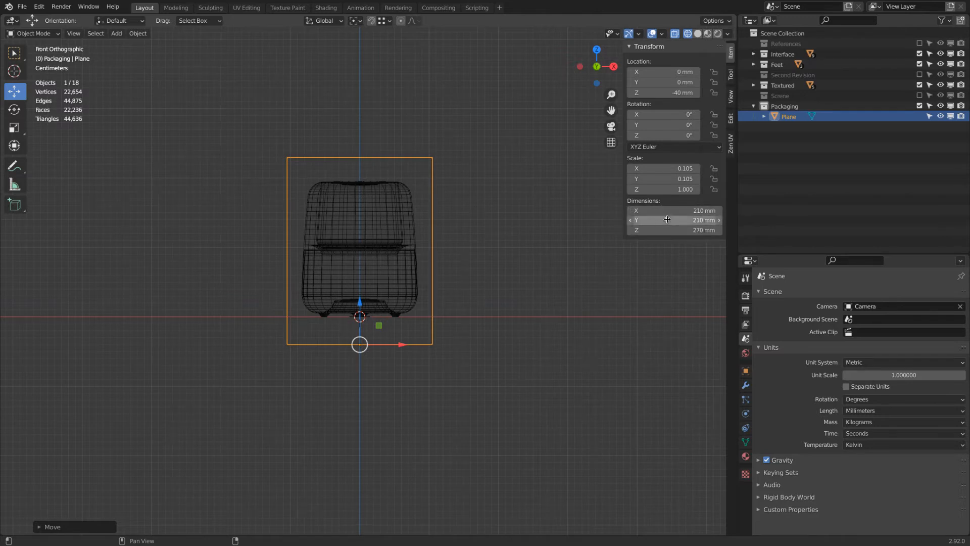
Step: Apply the box's scale and return the viewport to solid shading
left_click(139, 34)
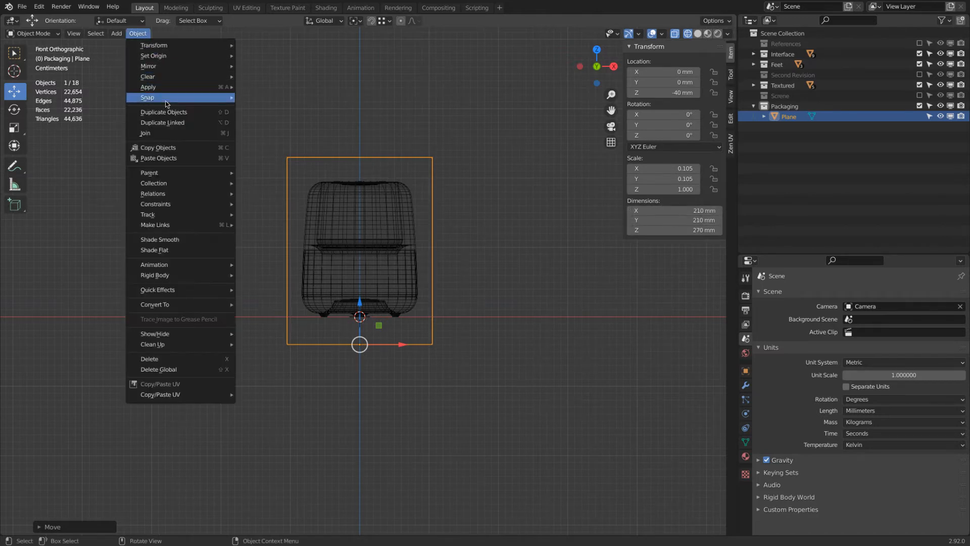
mouse_move(167, 104)
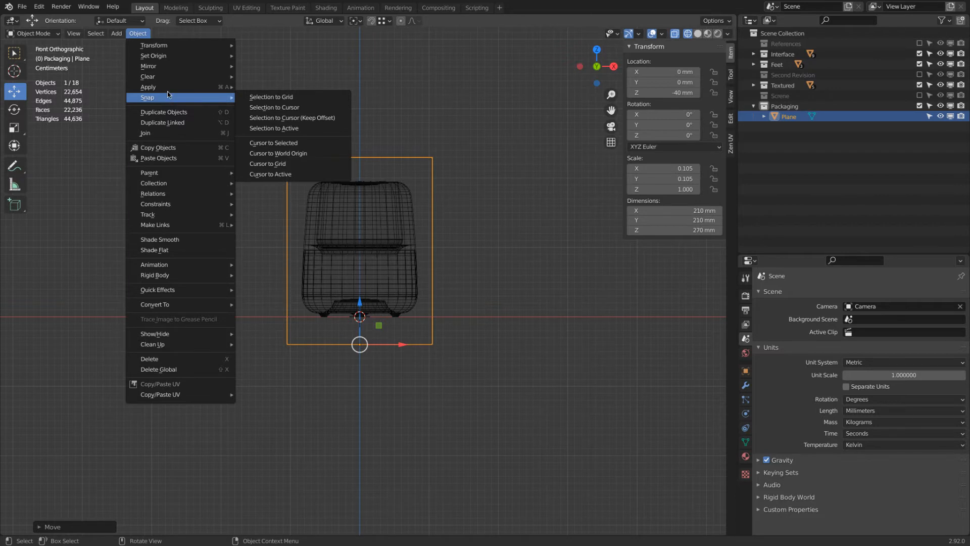
mouse_move(171, 87)
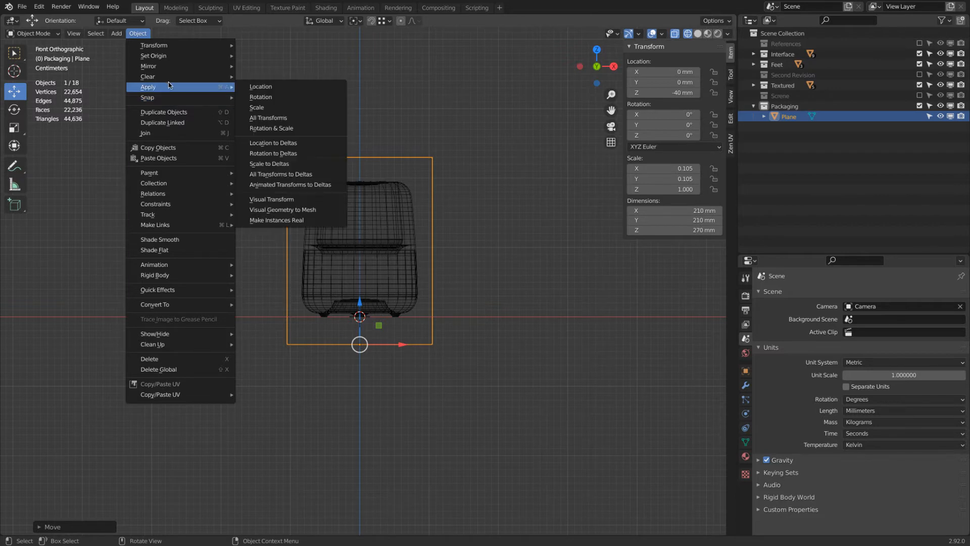
left_click(311, 112)
middle_click_drag(310, 113, 288, 198)
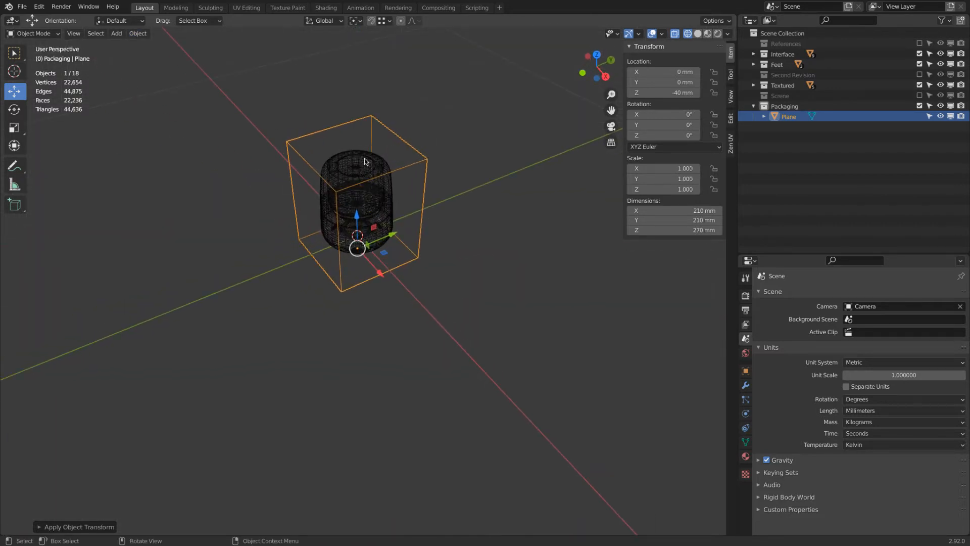
left_click(698, 34)
scroll(489, 136, "up", 5)
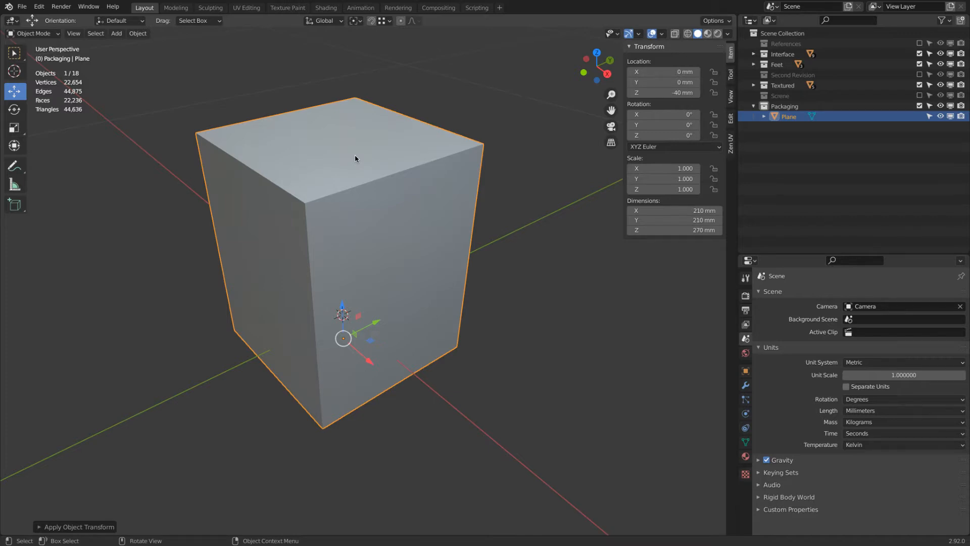
Step: Split the box's top face from the mesh in Edit Mode and raise it about 85 mm above the box
key("Tab")
middle_click_drag(355, 156, 250, 169)
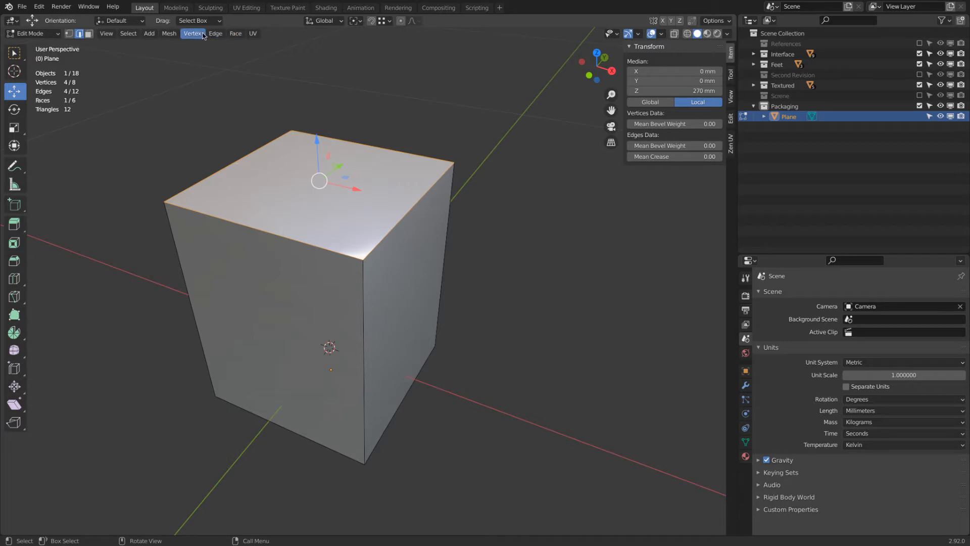
left_click(169, 34)
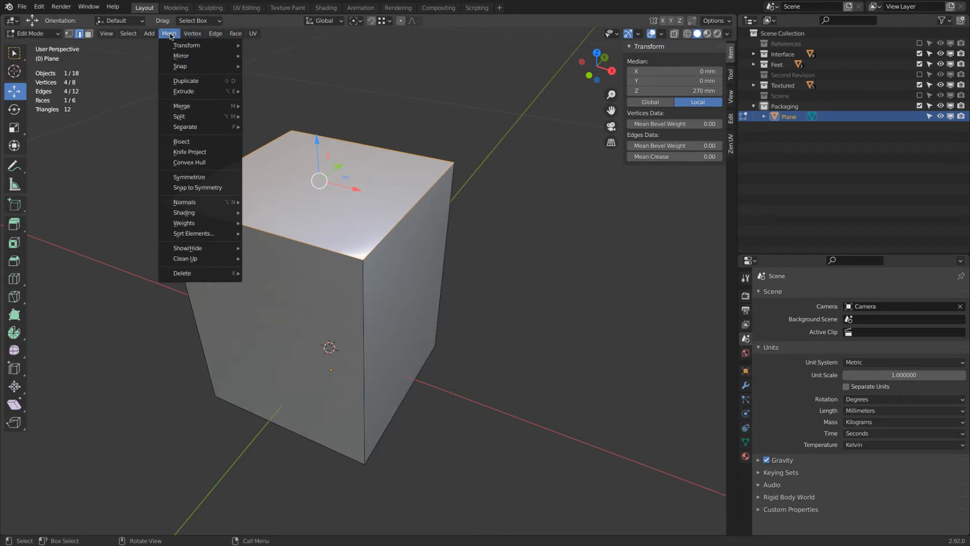
mouse_move(196, 120)
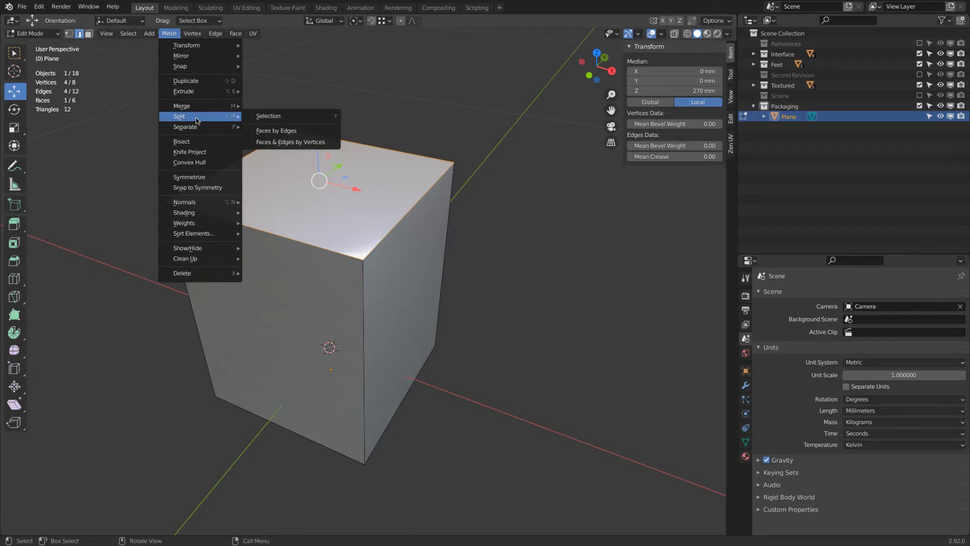
left_click(292, 117)
left_click_drag(321, 141, 321, 80)
middle_click_drag(394, 246, 401, 226)
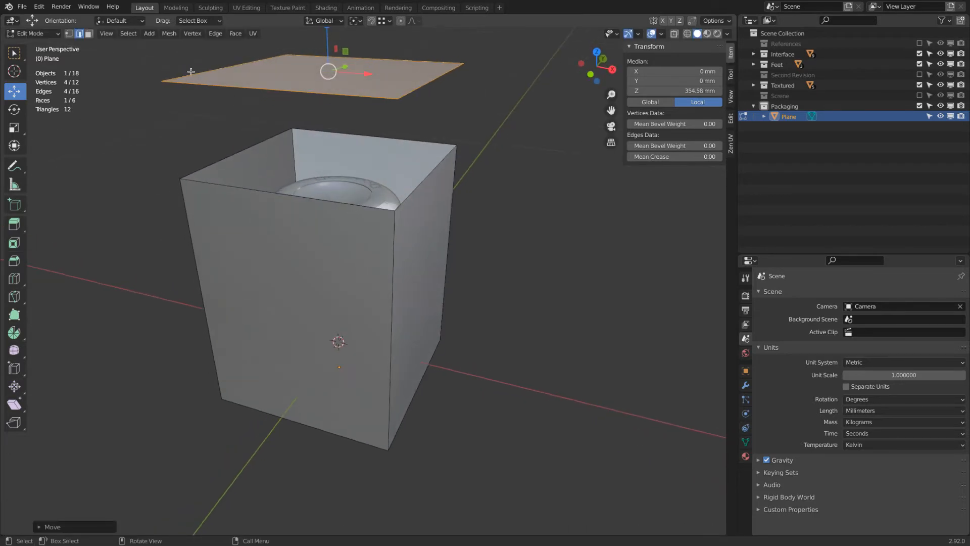
Step: Extrude the two opposite top edges facing the X axis and scale them along X to about 0.16, forming inward flaps
mouse_move(362, 162)
middle_mouse_down()
mouse_move(353, 173)
mouse_move(389, 171)
mouse_move(379, 162)
middle_mouse_up()
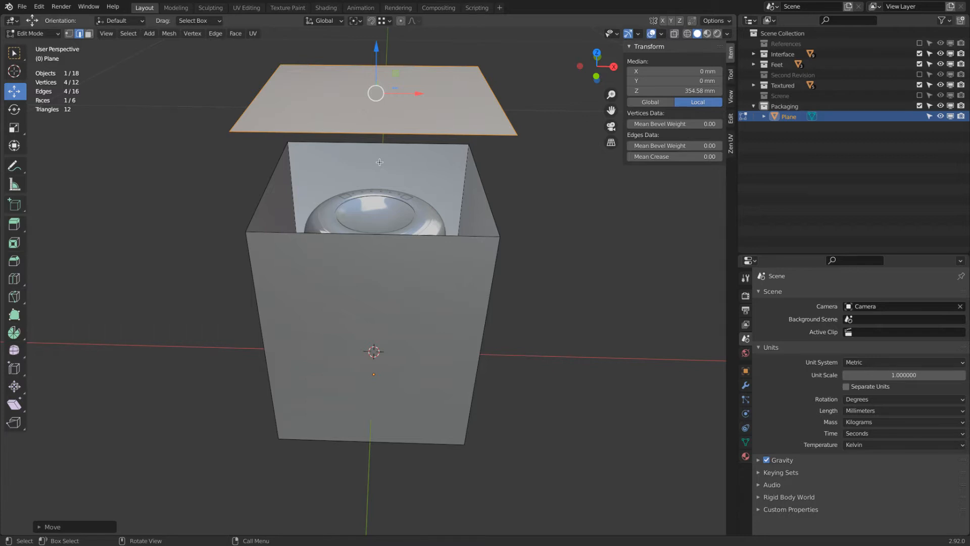
left_click(272, 180)
left_click(484, 190, "shift")
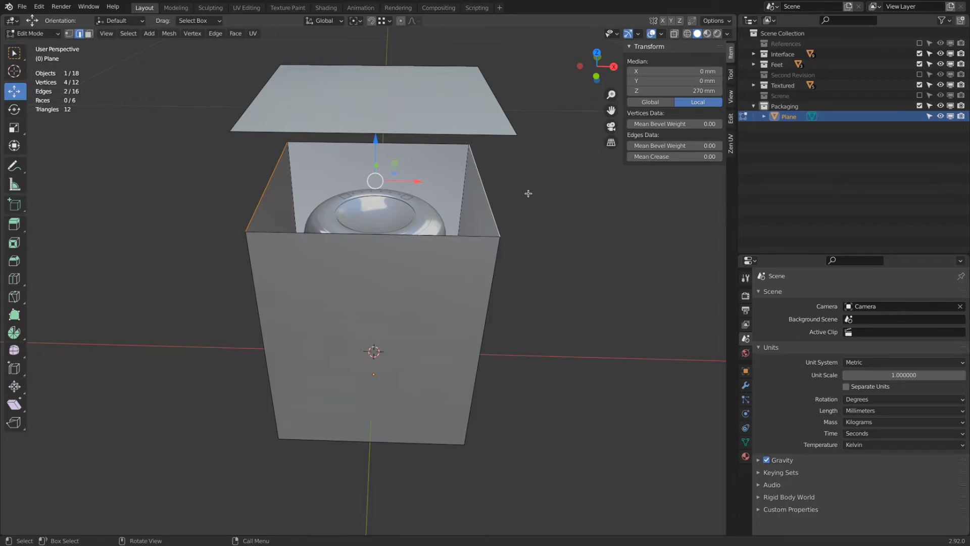
key("e")
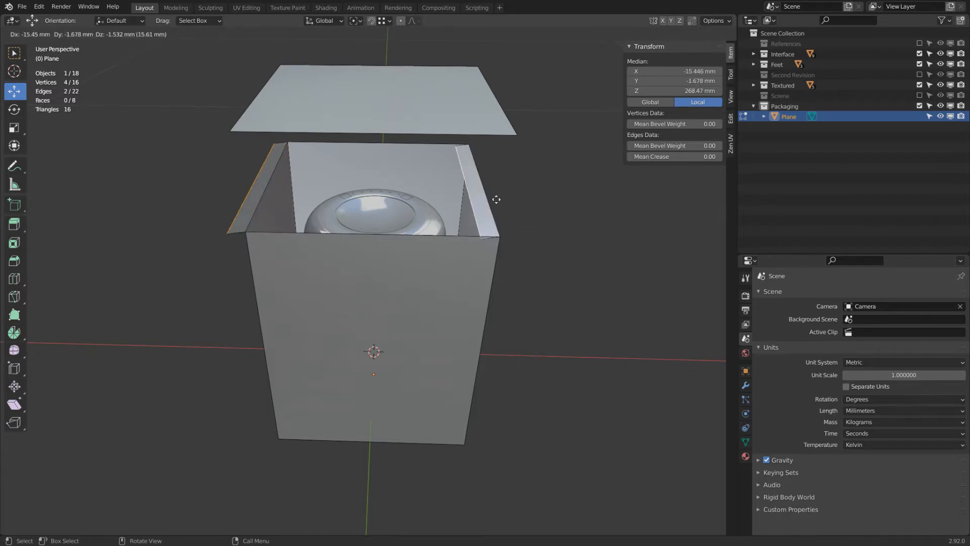
key("Escape")
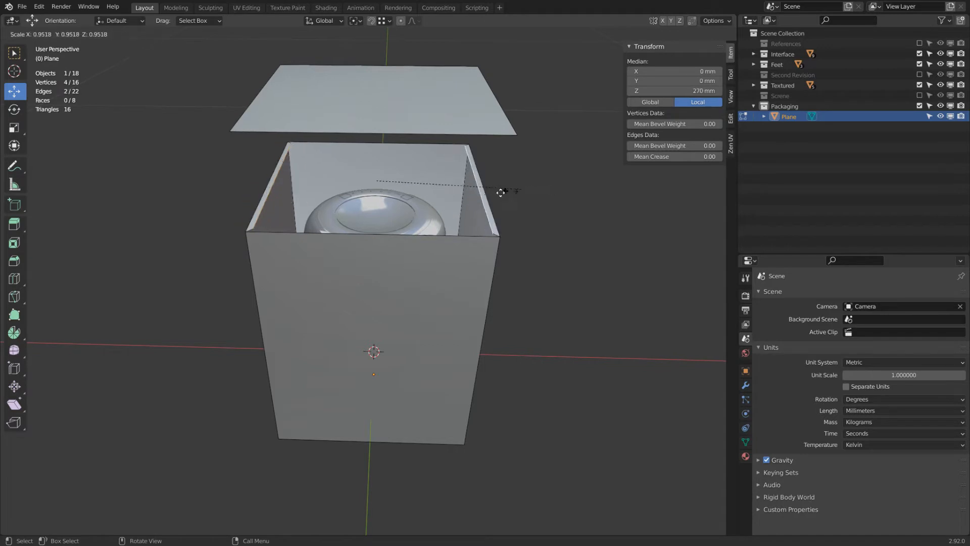
key("s")
key("x")
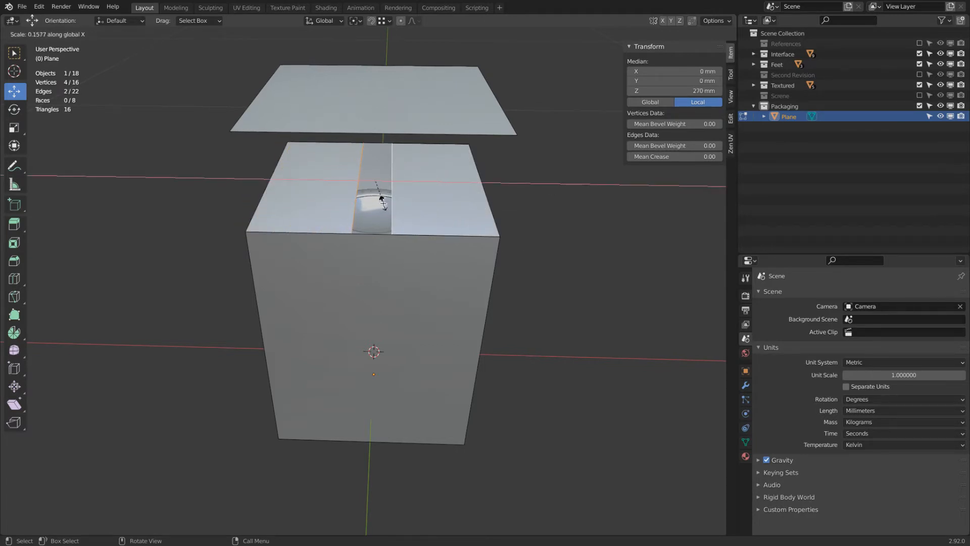
key("Escape")
mouse_move(448, 214)
middle_mouse_down()
mouse_move(413, 213)
mouse_move(431, 212)
middle_mouse_up()
Step: Taper both inner flaps by scaling their free edges along Y to about 0.84
key("s")
key("x")
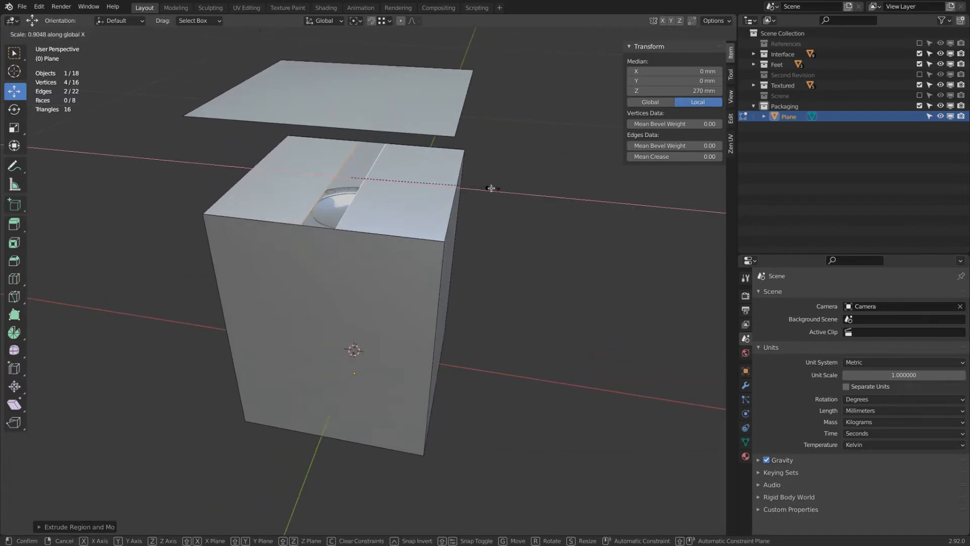
key("y")
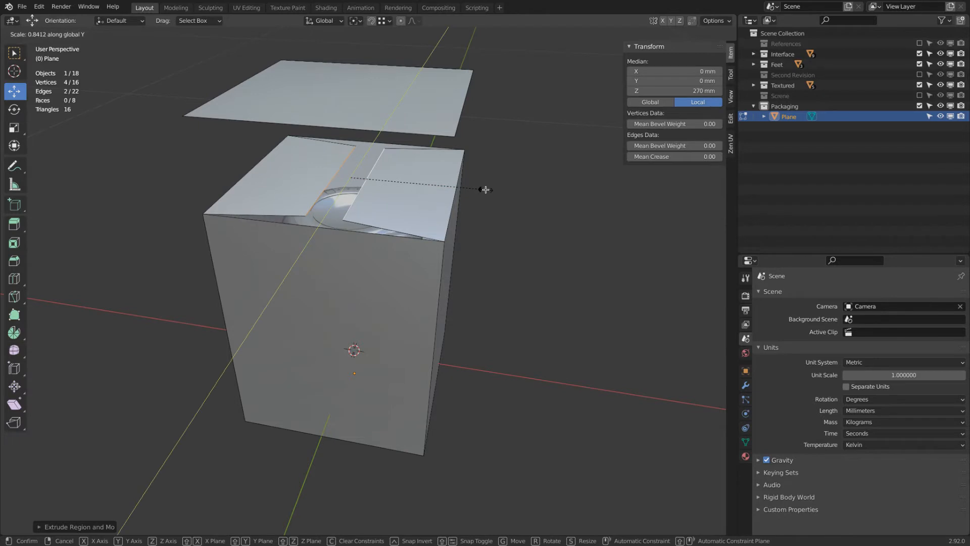
left_click(485, 190)
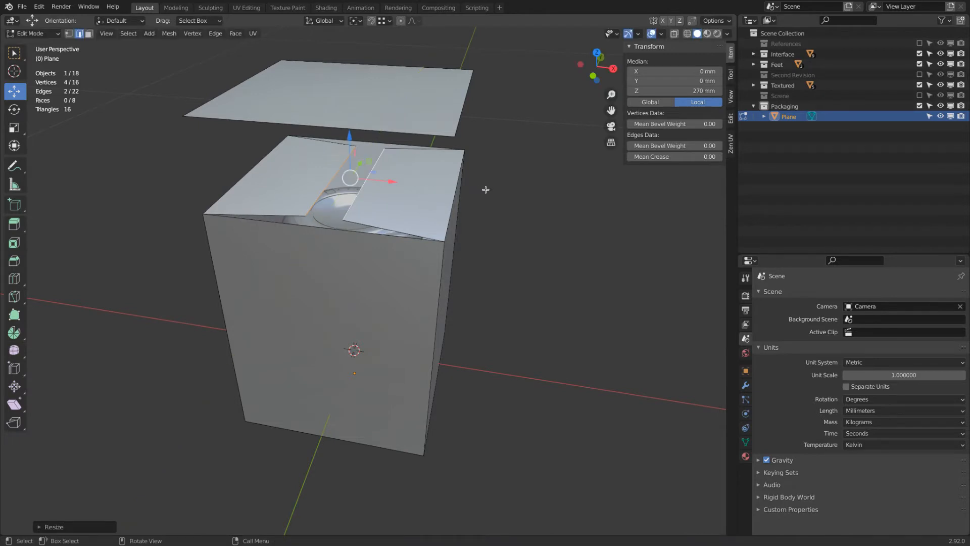
Step: Extrude the box's top edge on the negative Y side upward about 3 mm along Z
left_click(316, 225)
middle_click_drag(317, 224, 316, 217)
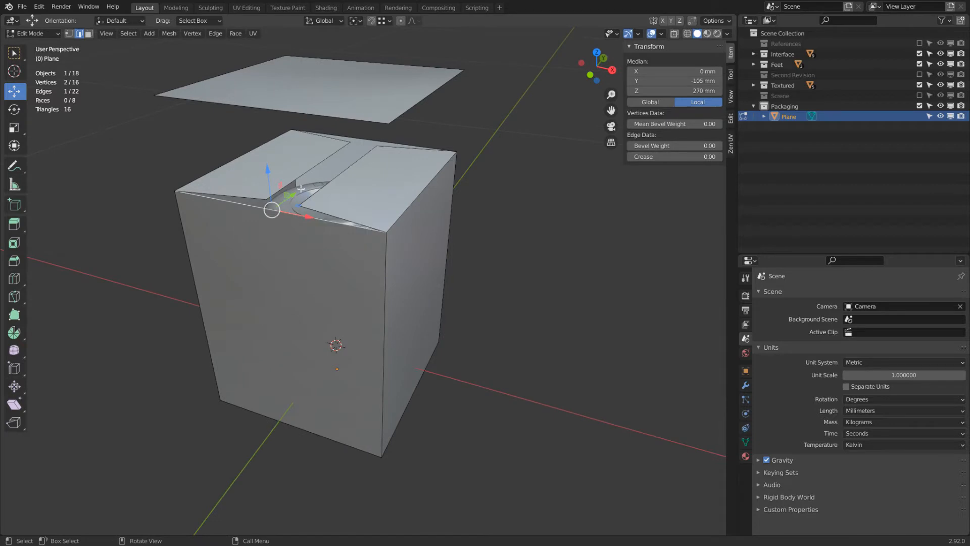
key("e")
key("z")
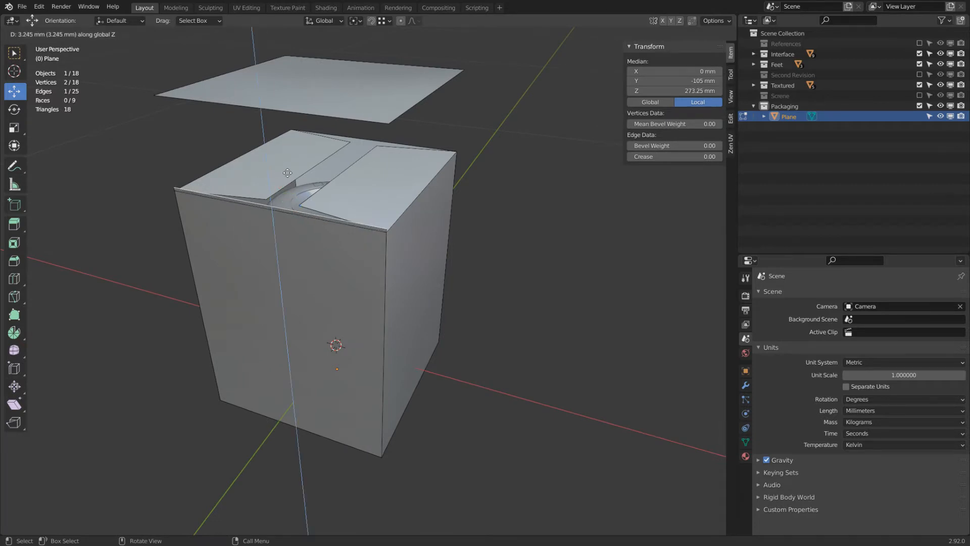
left_click(287, 173)
Step: Extrude the raised edge 210 mm along Y to the opposite side of the box as a lid over the flaps
middle_click_drag(363, 181, 309, 187)
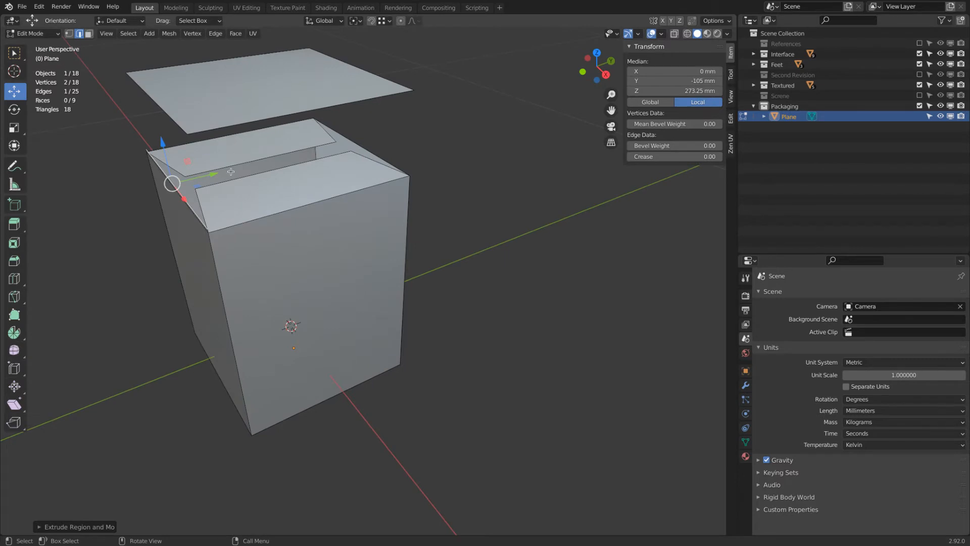
key("e")
key("y")
left_click(408, 174, "ctrl")
middle_click_drag(425, 163, 353, 161)
scroll(354, 162, "up", 3)
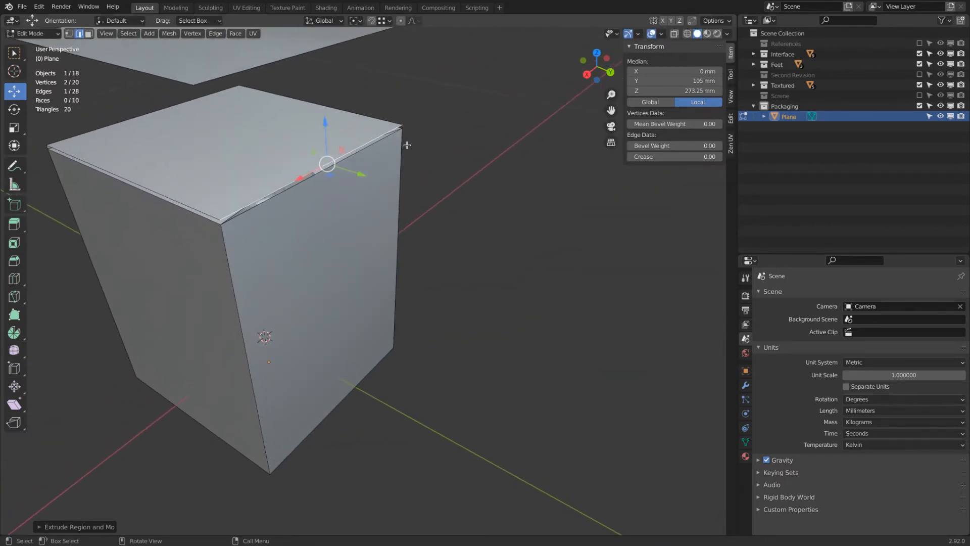
Step: Extrude the lid's free edge downward about 17 mm along Z to form a tuck flap
key("e")
key("z")
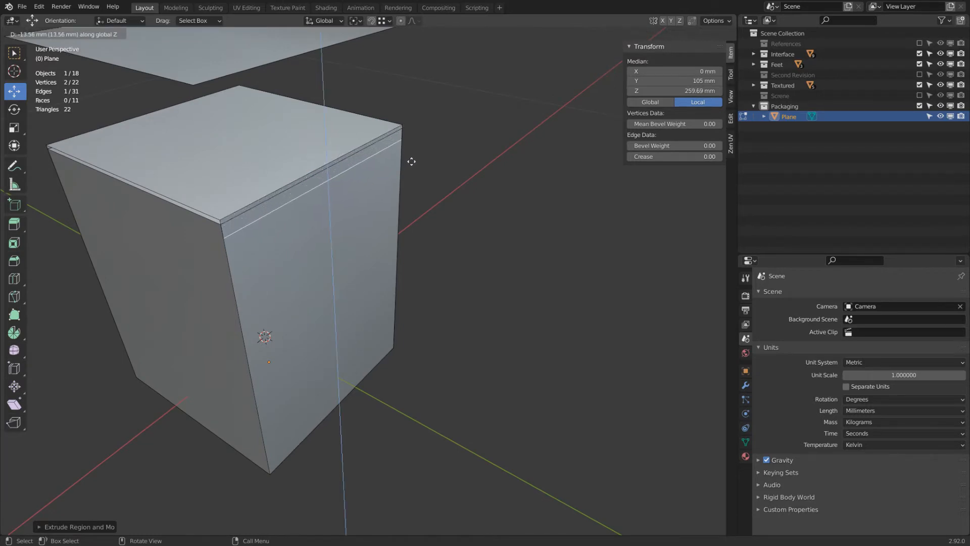
left_click(412, 163)
Step: Narrow the tuck flap's lower edge slightly along X and shift the flap slightly inward along Y
key("s")
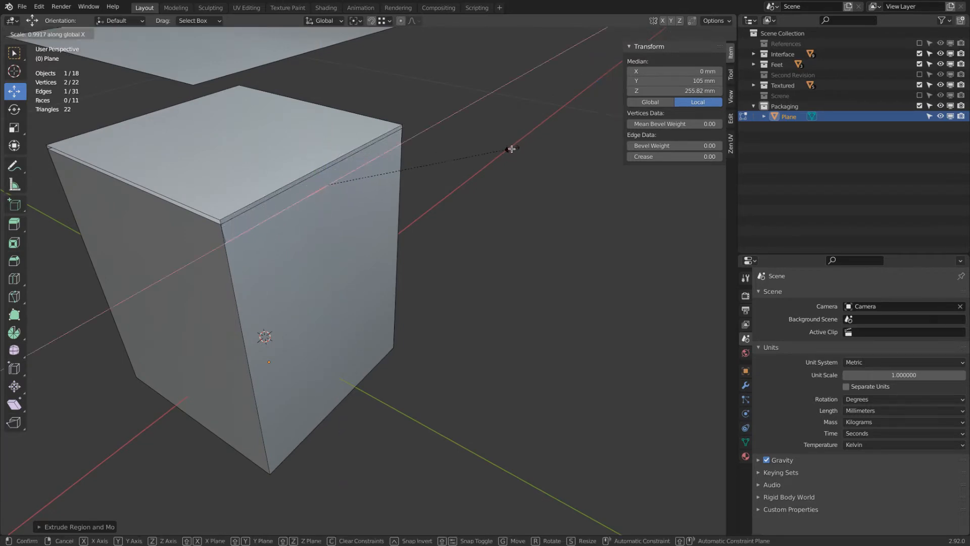
left_click(500, 154)
left_click(293, 183, "shift")
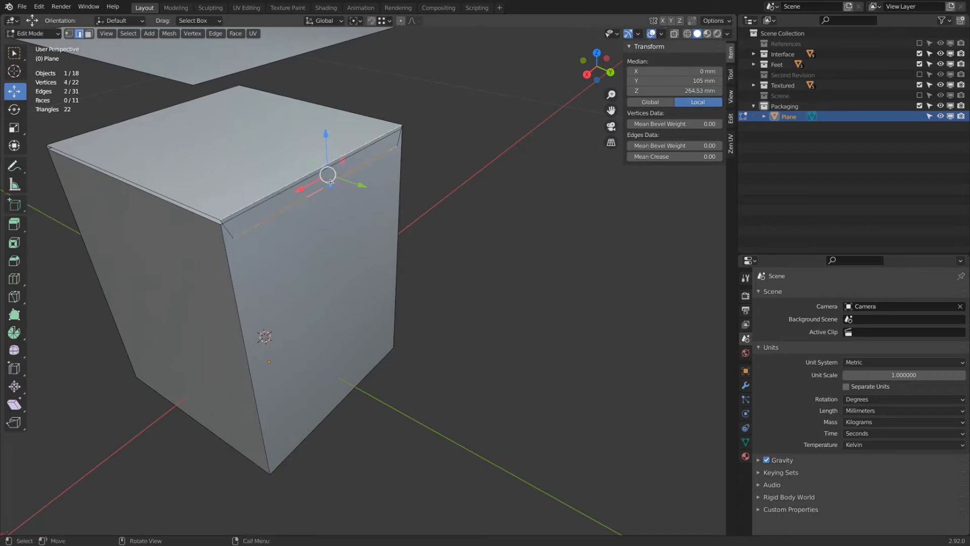
left_click_drag(360, 186, 355, 187)
Step: Delete the detached top panel floating above the box and return to Object Mode
middle_click_drag(355, 187, 390, 171)
scroll(390, 171, "down", 3)
key("b")
left_click_drag(230, 84, 424, 134)
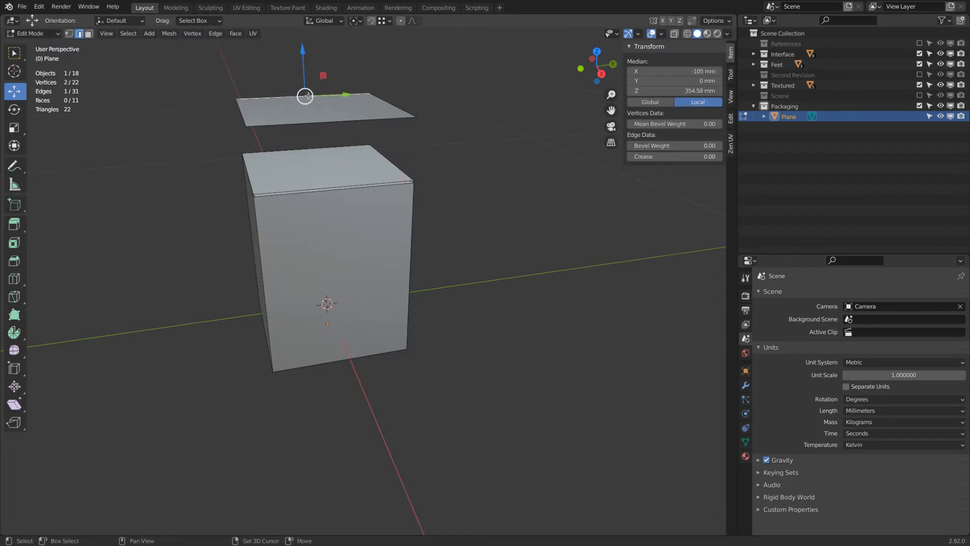
key("x")
key("x")
left_click(429, 79)
middle_click_drag(427, 75, 465, 123)
scroll(459, 143, "up", 5)
key("Tab")
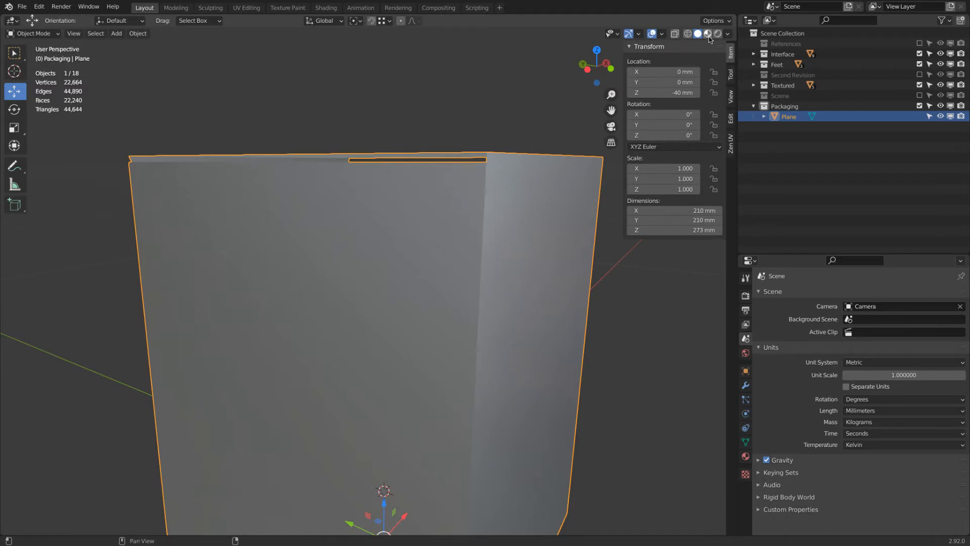
Step: Inspect the box's edges with Cavity viewport shading and turn Cavity off again
left_click(728, 34)
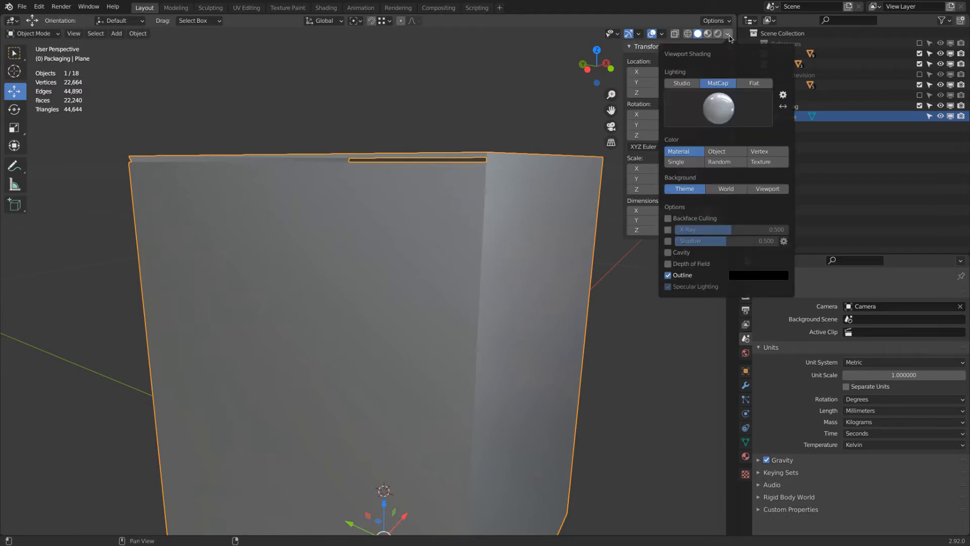
left_click(668, 253)
mouse_move(547, 240)
middle_mouse_down()
mouse_move(531, 219)
mouse_move(445, 254)
middle_mouse_up()
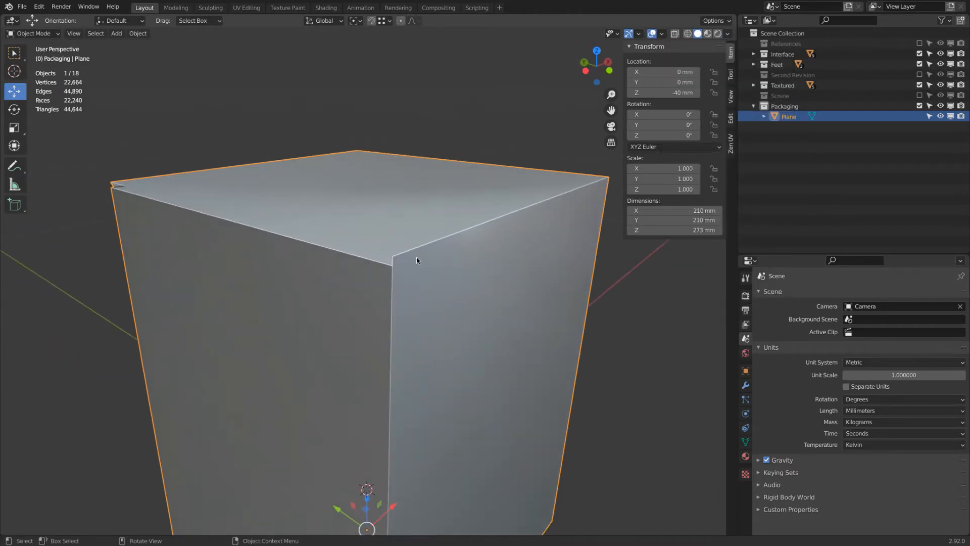
left_click(728, 34)
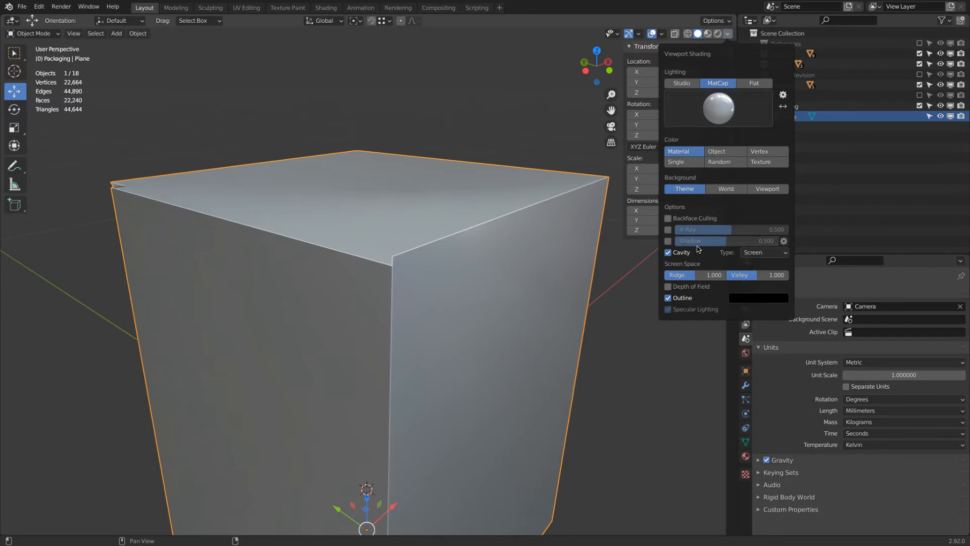
left_click(771, 256)
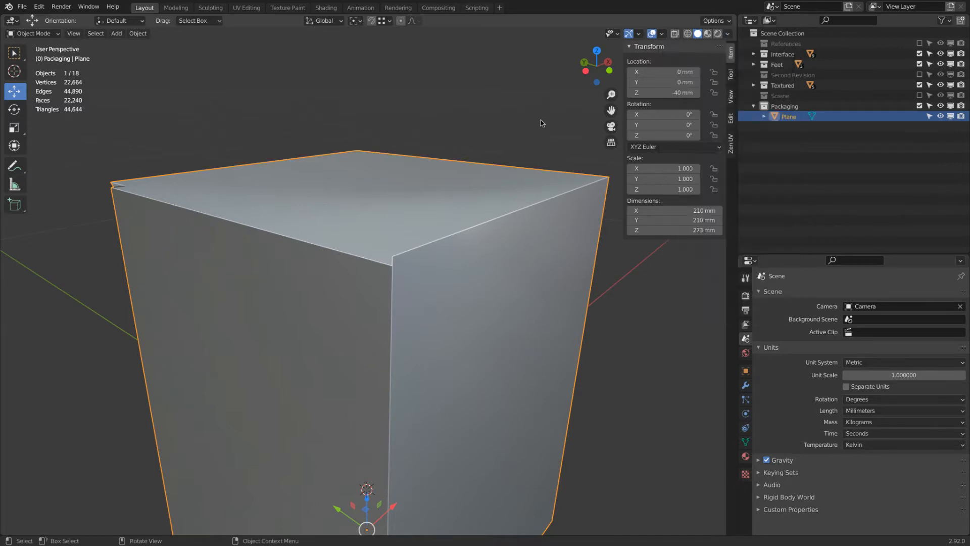
mouse_move(428, 114)
middle_mouse_down()
mouse_move(417, 104)
mouse_move(329, 112)
mouse_move(455, 100)
mouse_move(426, 111)
middle_mouse_up()
middle_click_drag(414, 186, 403, 160)
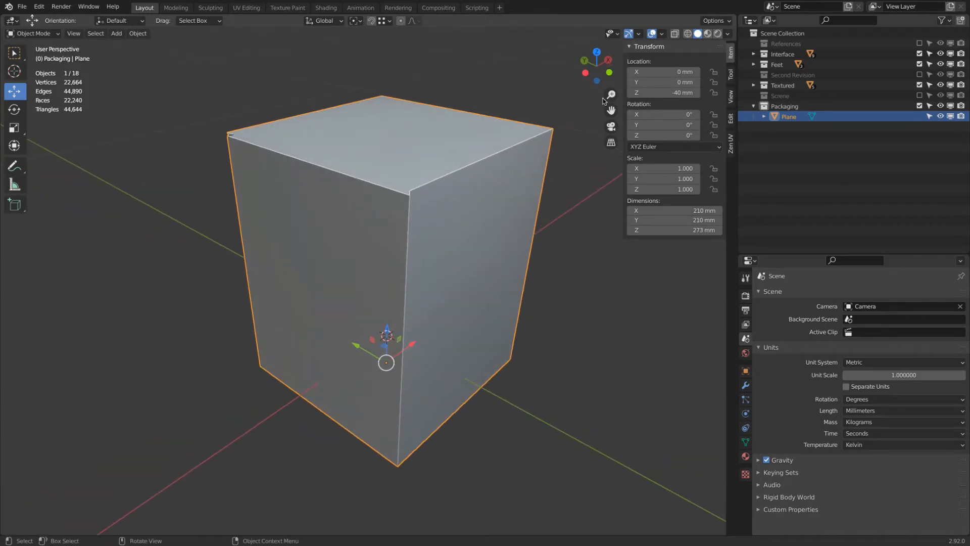
left_click(728, 33)
left_click(668, 253)
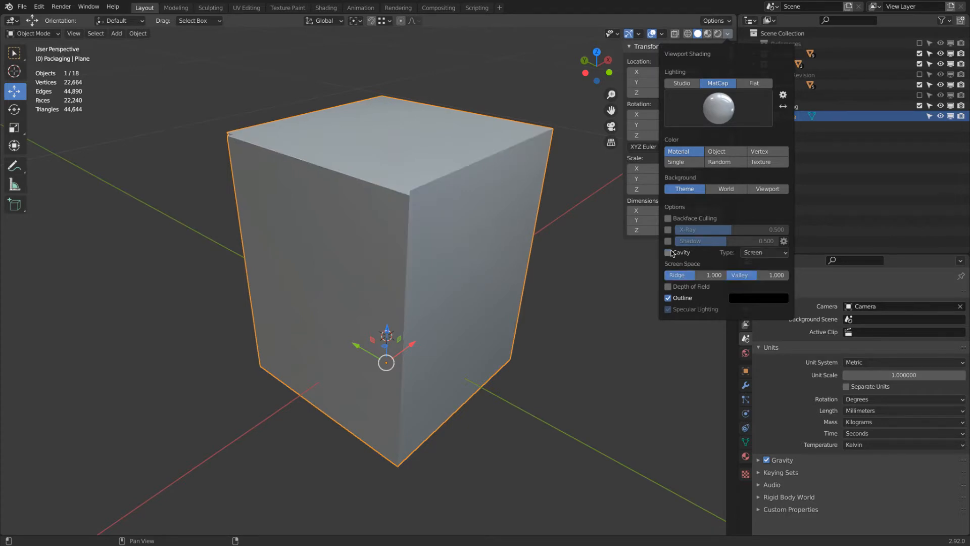
Step: Delete the vertices of the box's lid panel and its tuck flap, selected as faces in Edit Mode
middle_click_drag(462, 297, 483, 282)
key("Tab")
middle_click_drag(418, 264, 433, 230)
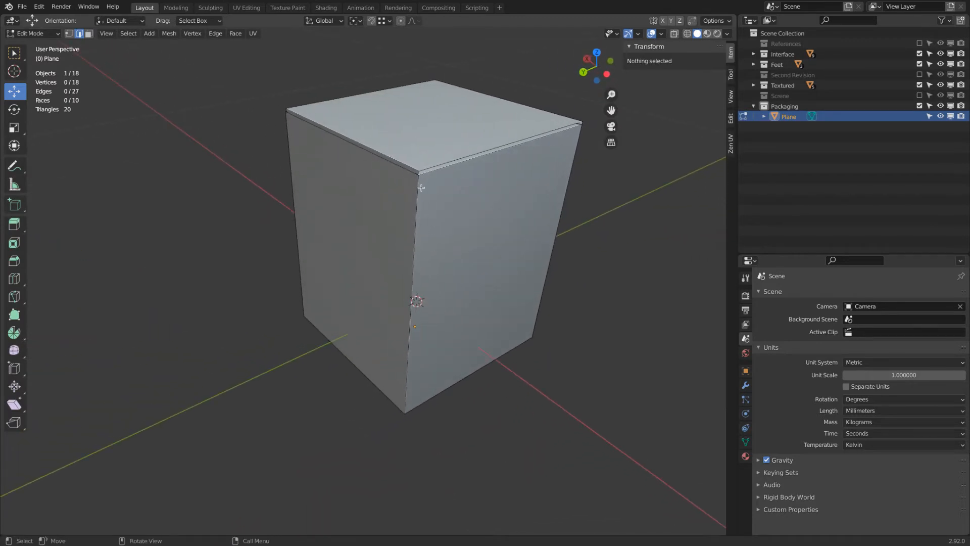
left_click(88, 33)
scroll(203, 91, "up", 1)
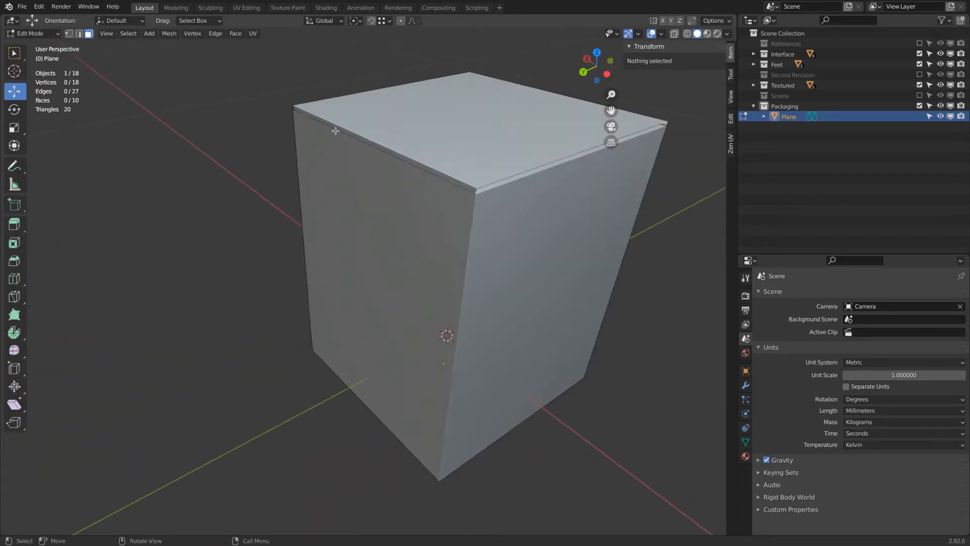
left_click(360, 142)
left_click(452, 128, "shift")
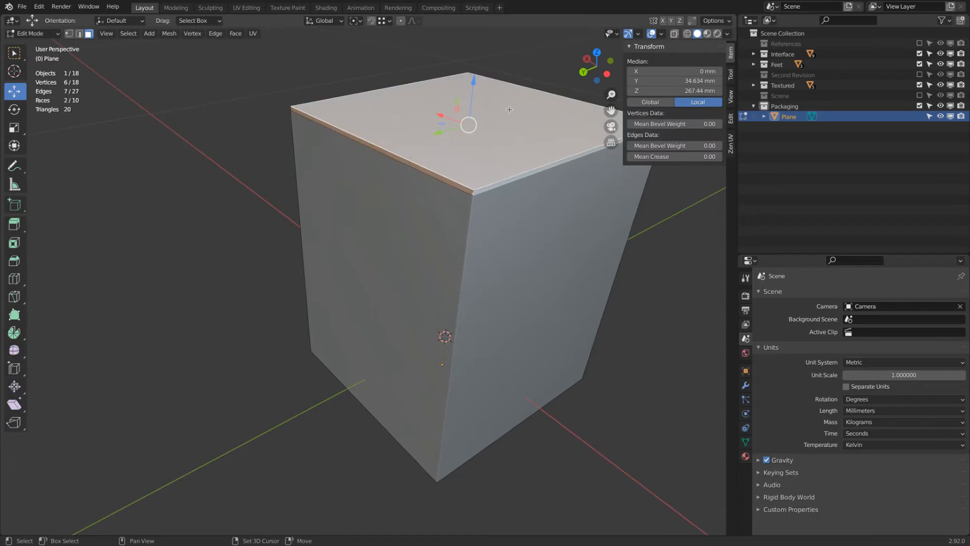
middle_click_drag(453, 128, 442, 118)
key("x")
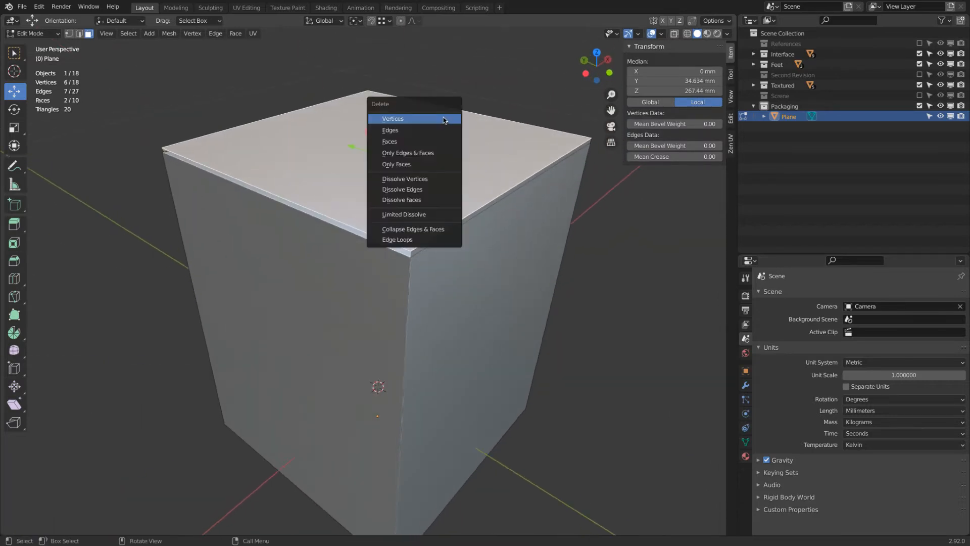
left_click(443, 120)
Step: Delete the two inner flaps at the top of the box, including their vertices
left_click(433, 119)
left_click(441, 133, "shift")
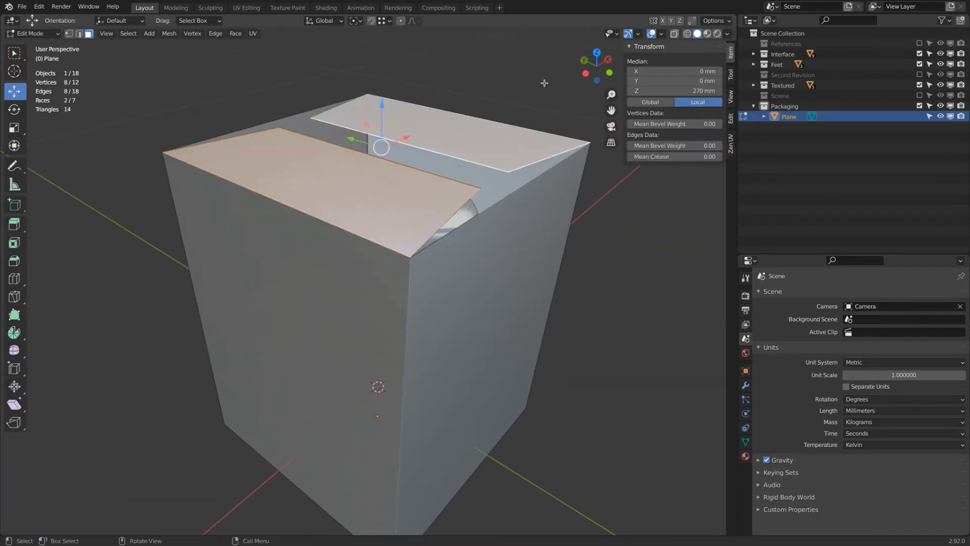
key("x")
left_click(534, 108)
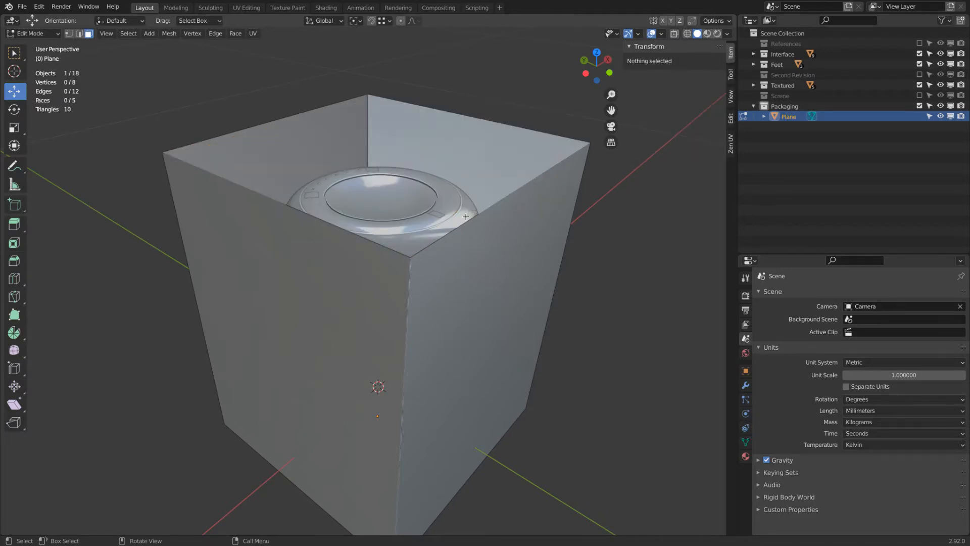
middle_click_drag(533, 108, 440, 214)
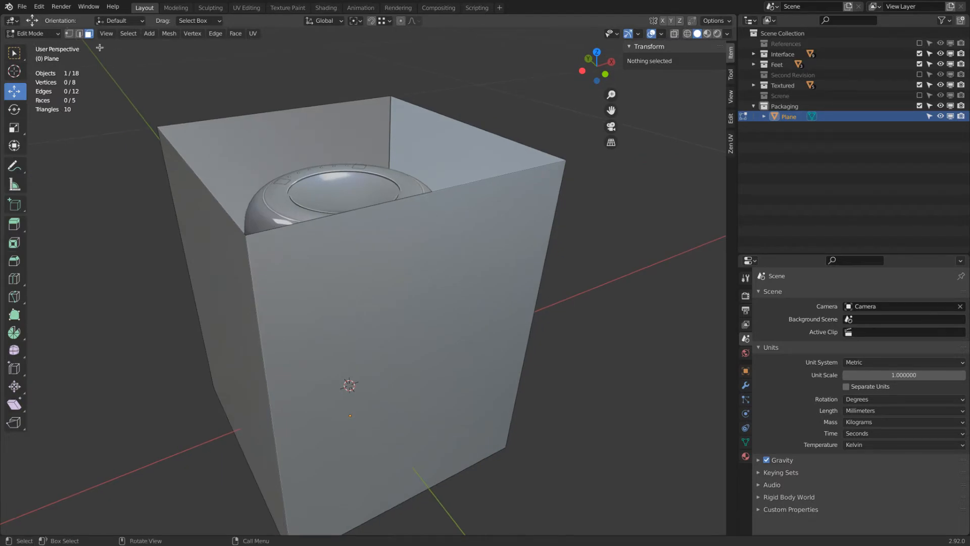
Step: Select three of the box's vertical corner edges in edge selection mode
left_click(79, 33)
middle_click_drag(167, 106, 167, 168)
left_click(163, 168)
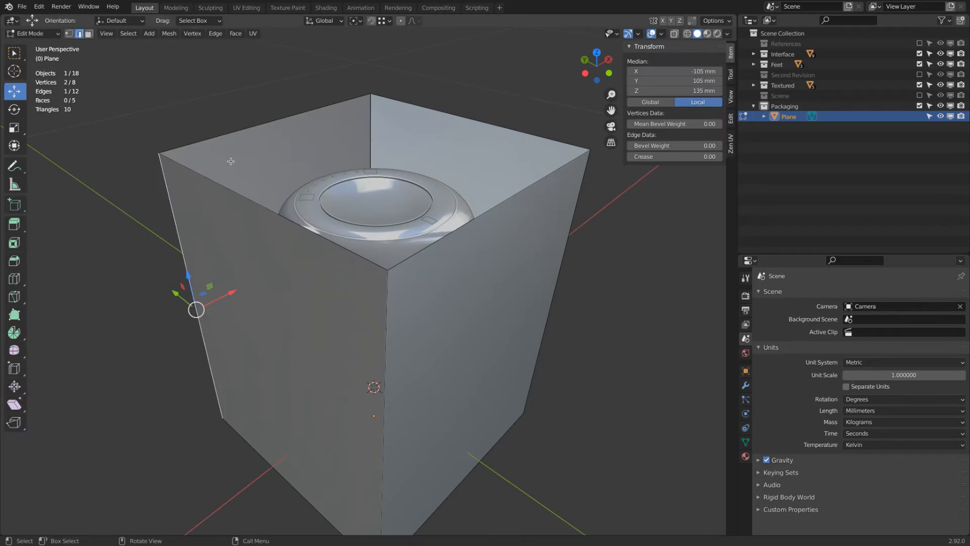
left_click(386, 292, "shift")
left_click(573, 187, "shift")
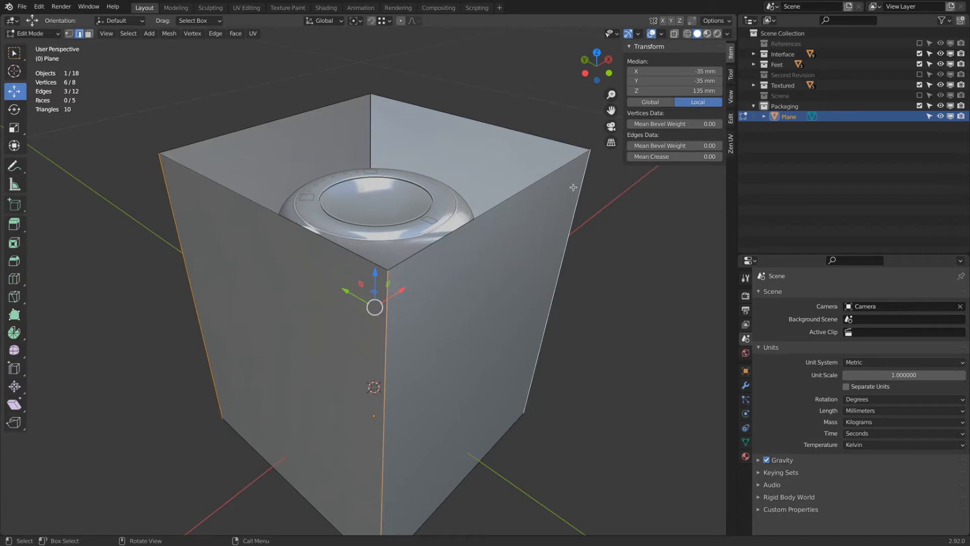
mouse_move(487, 367)
middle_mouse_down()
mouse_move(483, 308)
mouse_move(478, 379)
mouse_move(478, 368)
middle_mouse_up()
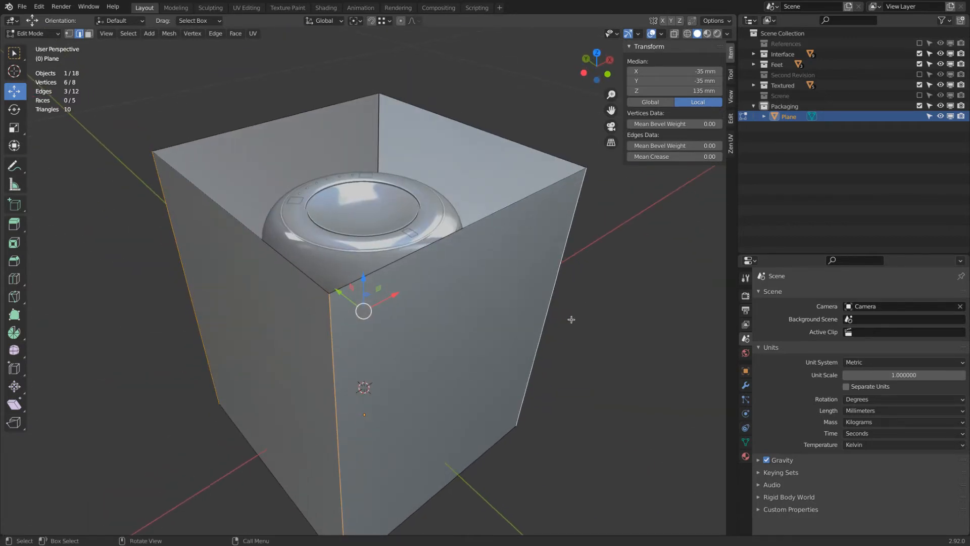
Step: Add a Bevel modifier to the box with an amount of 1 mm and 10 segments
left_click(745, 385)
left_click(778, 295)
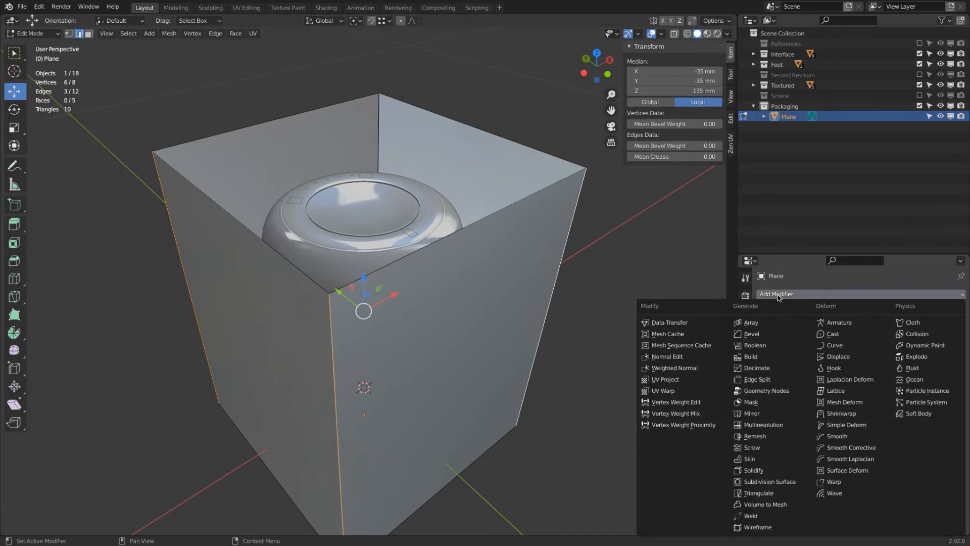
left_click(772, 334)
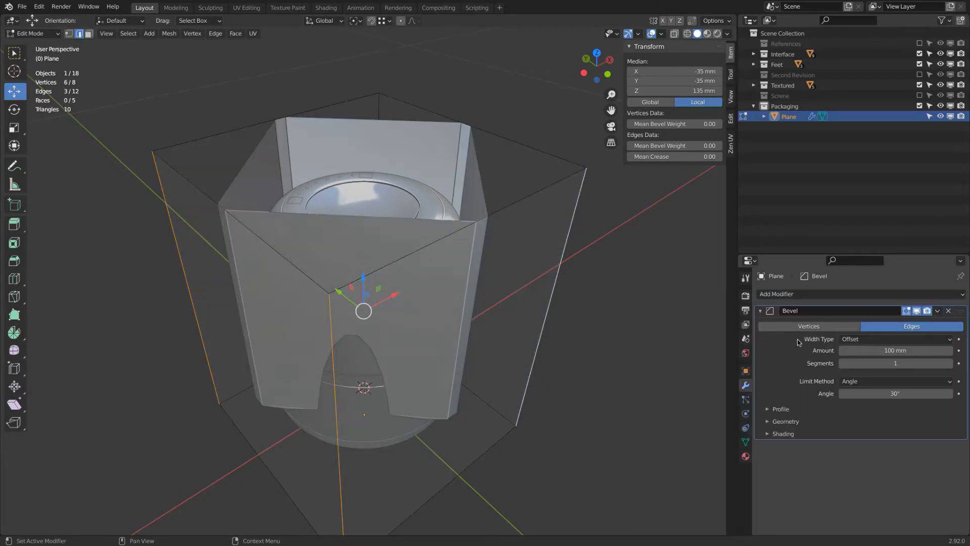
left_click(893, 350)
type("1 mm")
key("Return")
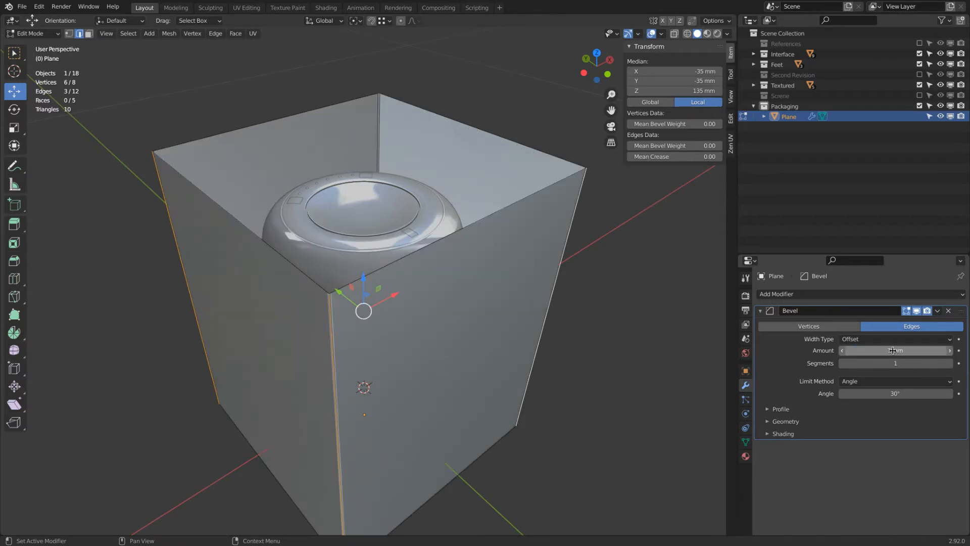
left_click(888, 364)
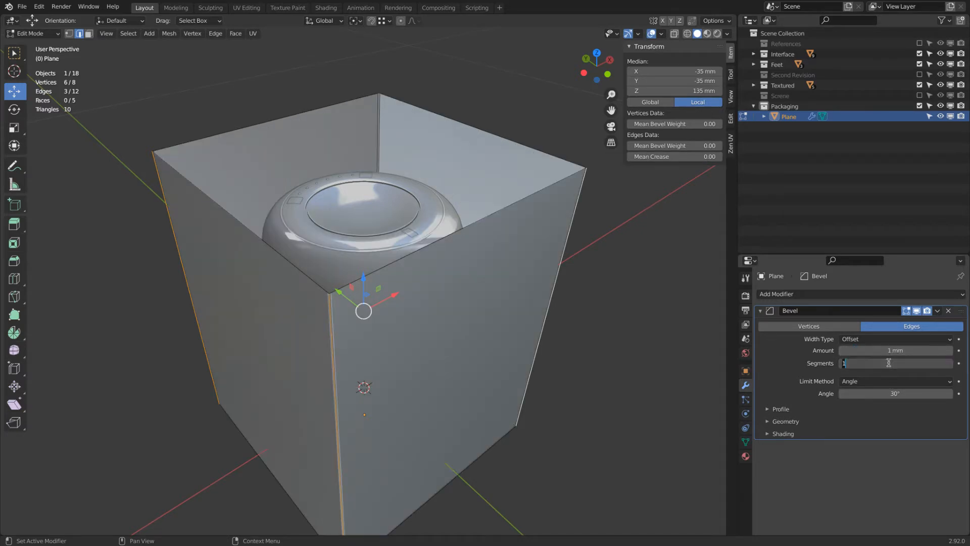
type("10")
key("Return")
key("Tab")
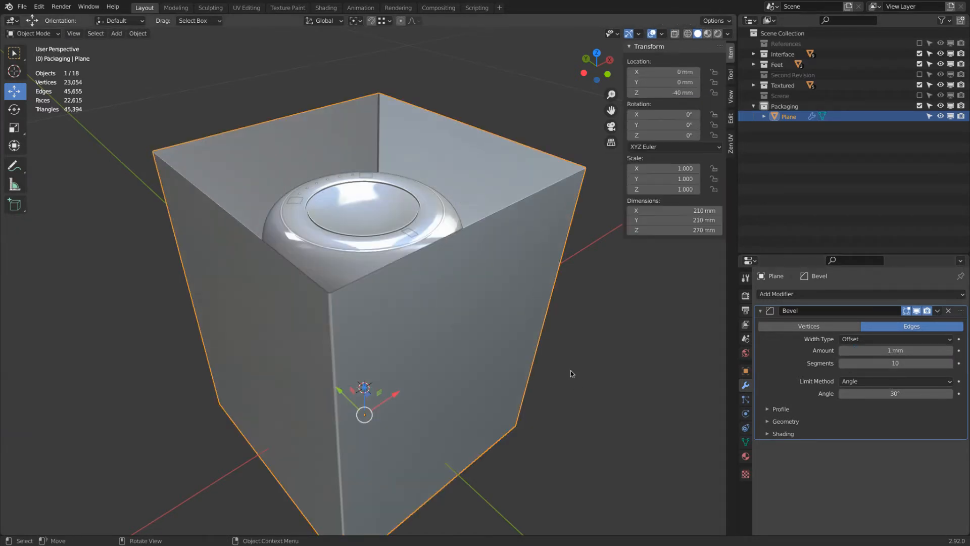
Step: Extrude the top edge of the wall on the negative X side about 38 mm inward along X as a trial flap
mouse_move(520, 386)
middle_mouse_down()
mouse_move(527, 303)
mouse_move(512, 371)
middle_mouse_up()
middle_click_drag(174, 92, 184, 122)
key("Tab")
left_click(213, 238)
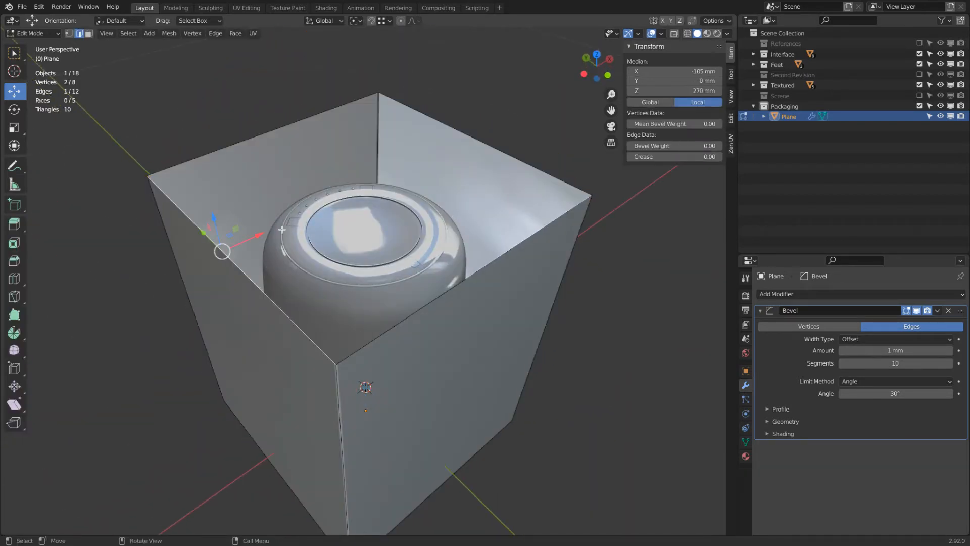
middle_click_drag(298, 231, 274, 224)
key("e")
key("x")
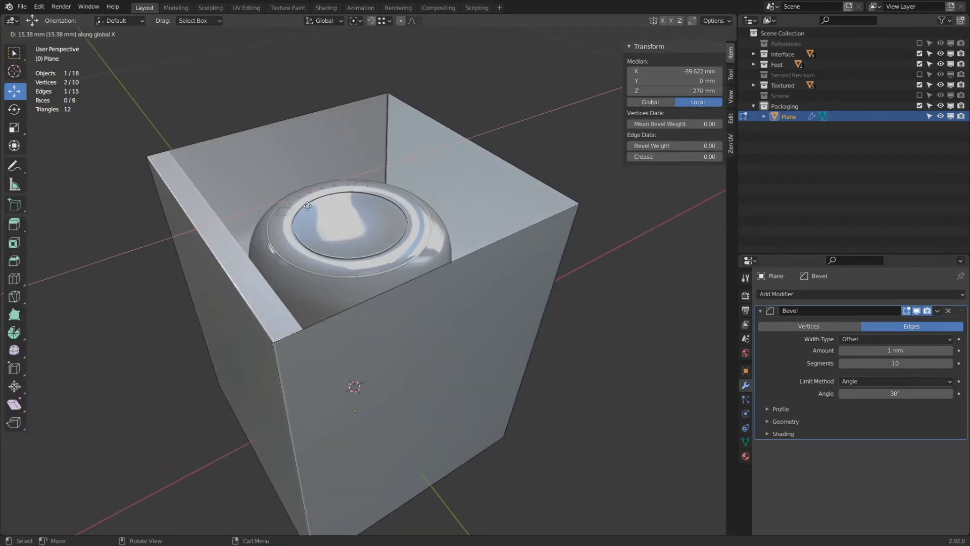
left_click(331, 193)
Step: Examine how the bevel rounds the trial flap's fold and the neighbouring box corner
key("Tab")
scroll(369, 250, "up", 4)
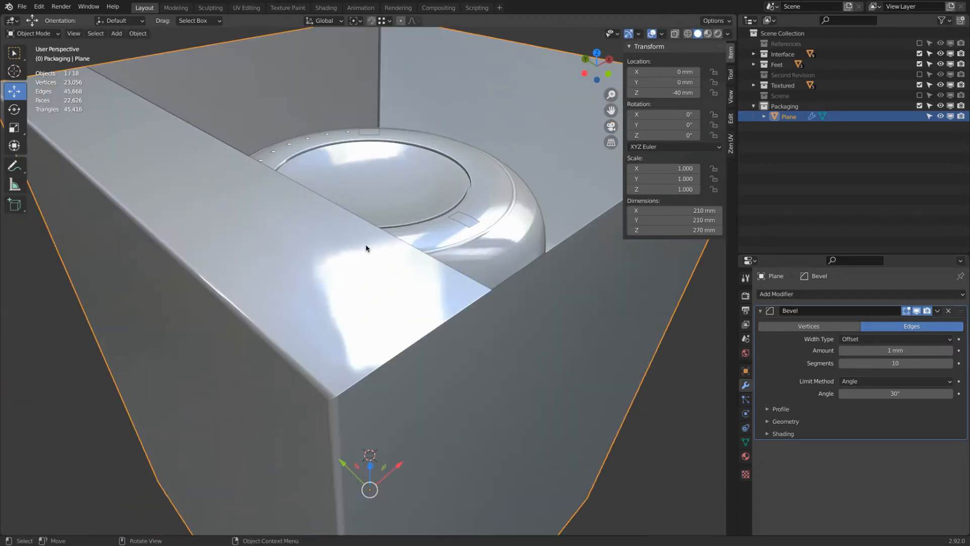
key("Tab")
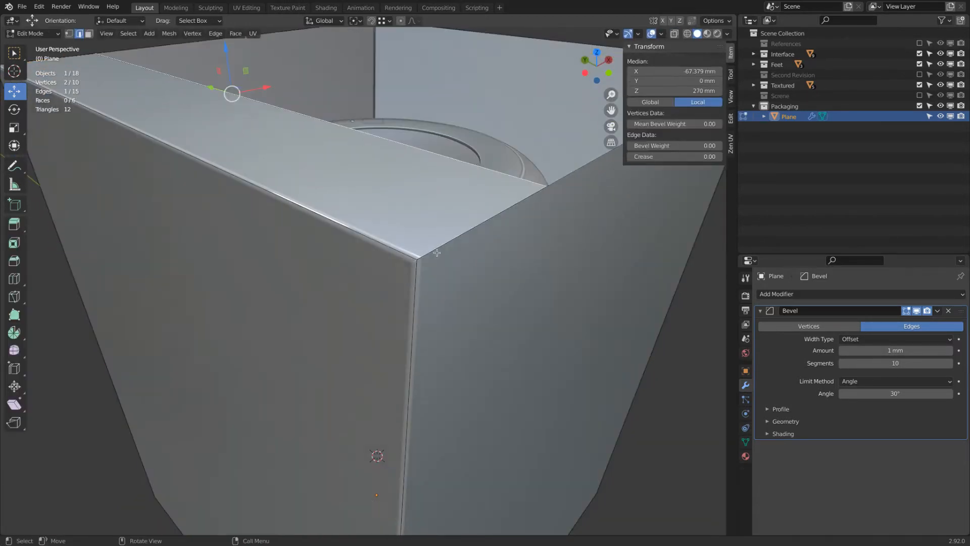
key("Tab")
mouse_move(413, 264)
middle_mouse_down()
mouse_move(433, 257)
mouse_move(417, 263)
middle_mouse_up()
key("Tab")
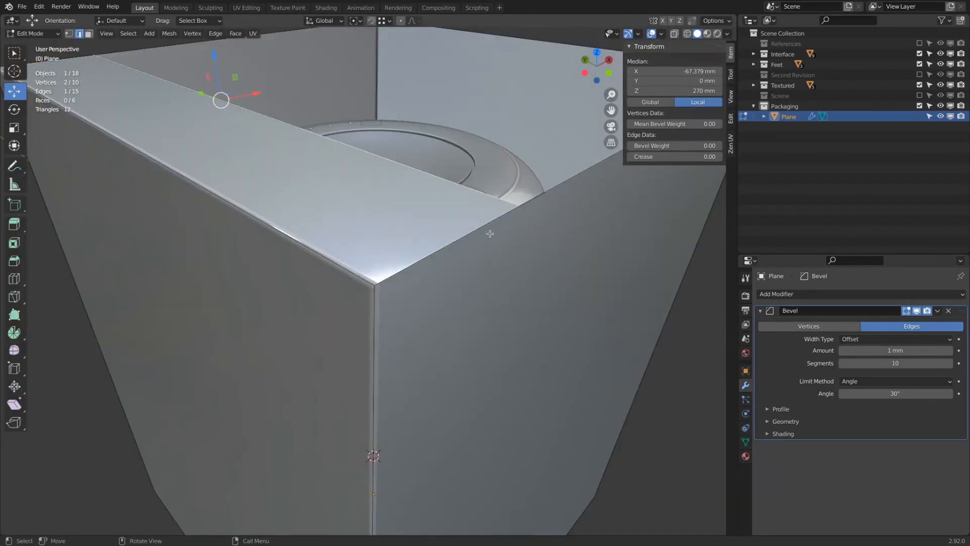
key("s")
key("x")
right_click(464, 229)
key("y")
right_click(425, 201)
middle_click_drag(609, 169, 604, 190)
scroll(600, 190, "down", 4)
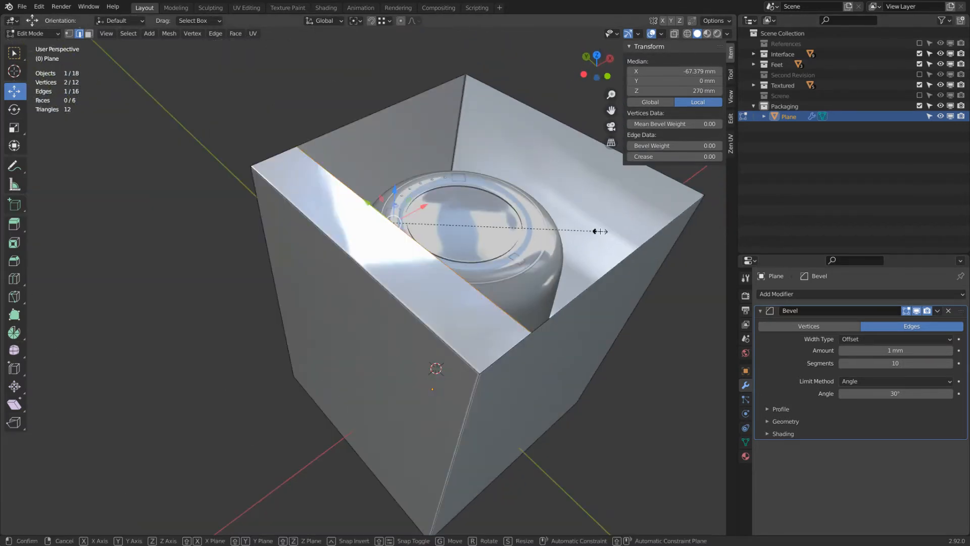
mouse_move(601, 231)
middle_mouse_down()
mouse_move(581, 230)
mouse_move(596, 232)
middle_mouse_up()
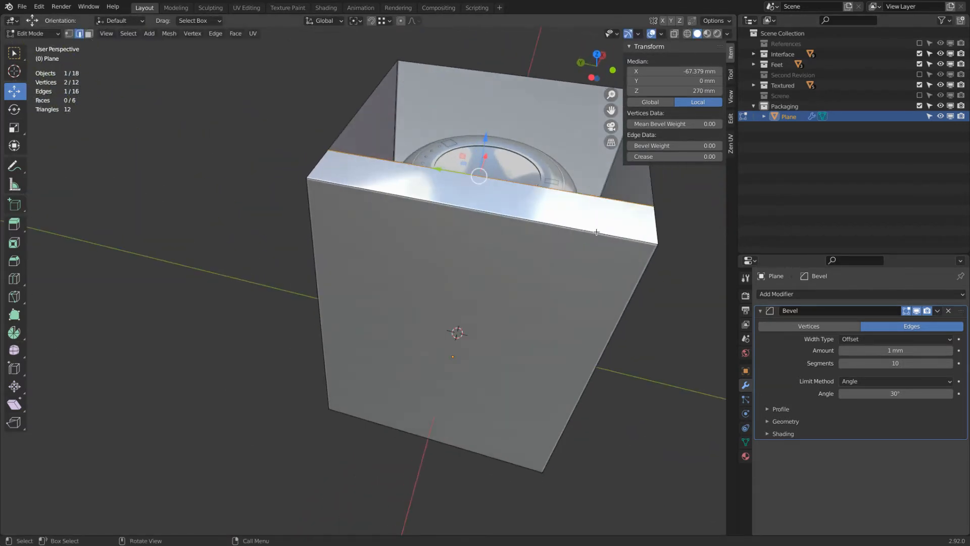
key("s")
right_click(571, 226)
key("x")
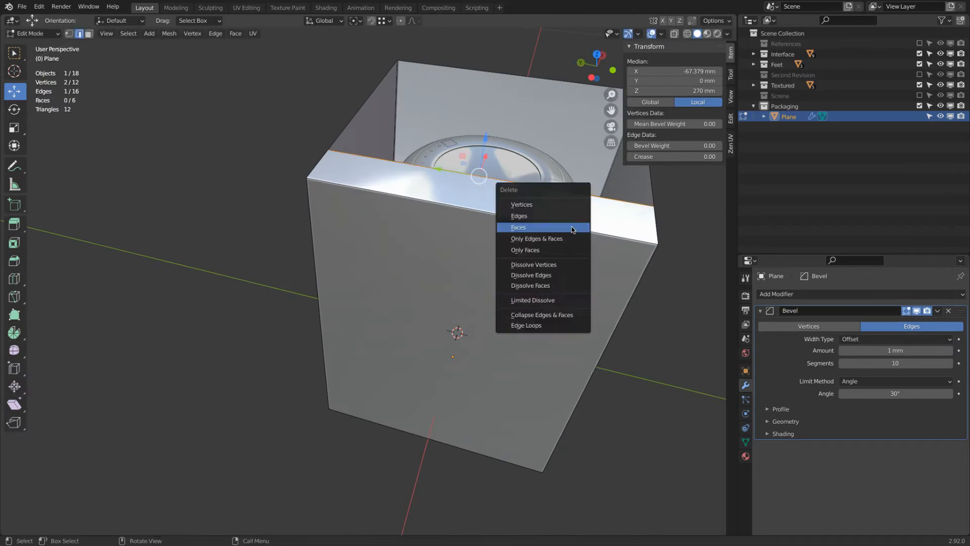
left_click(571, 205)
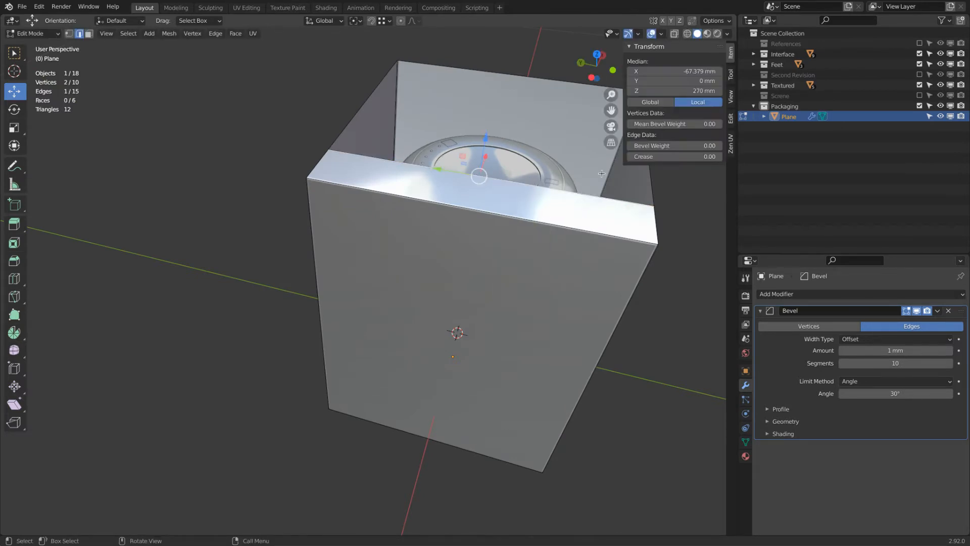
Step: Extrude the top edge of the negative Y wall about 3 mm up along Z, and extrude it again inward along Y
key("Tab")
middle_click_drag(598, 169, 524, 226)
left_click(476, 235)
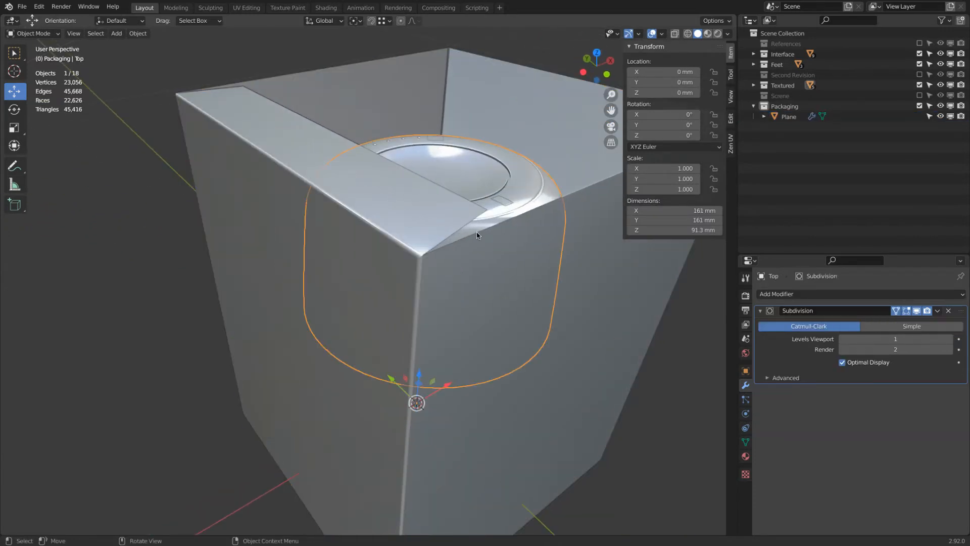
left_click(476, 236)
key("Tab")
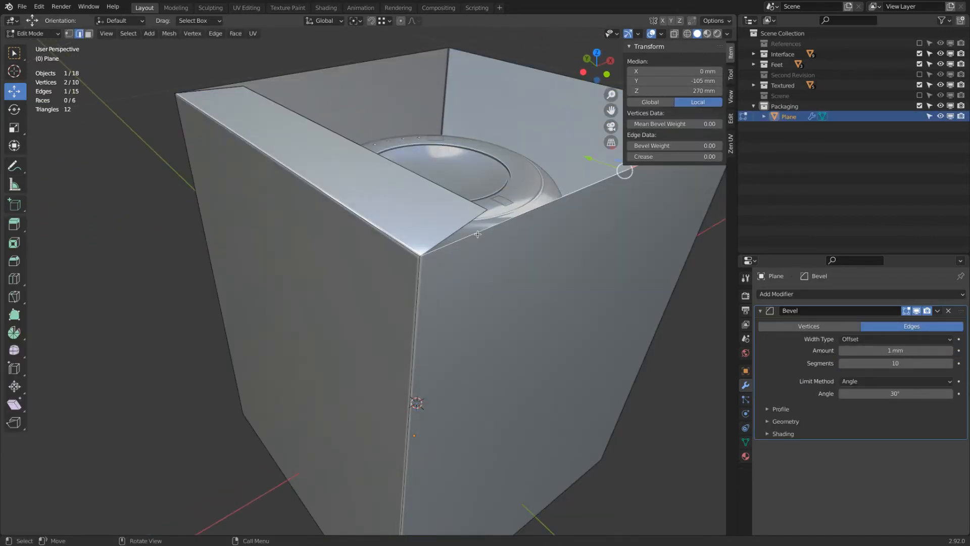
key("e")
key("z")
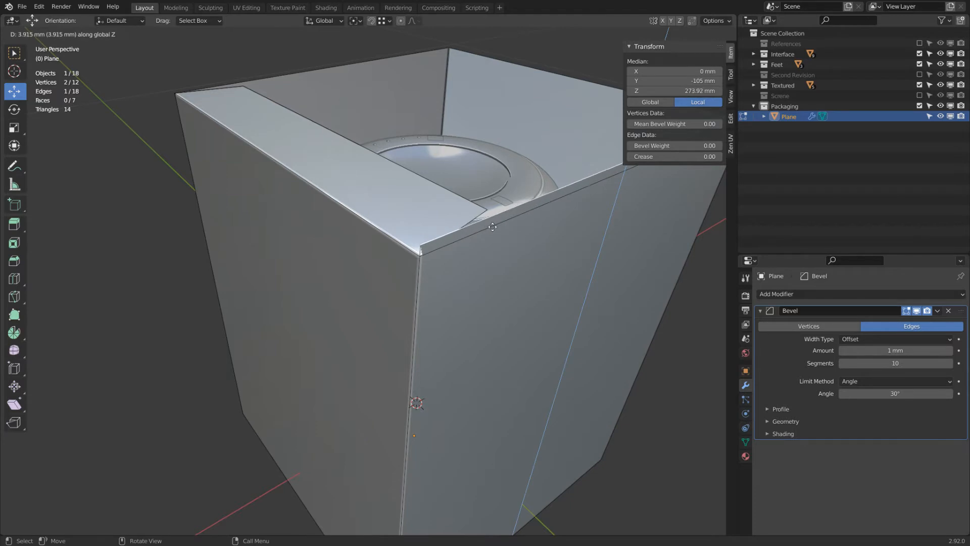
left_click(491, 226)
key("e")
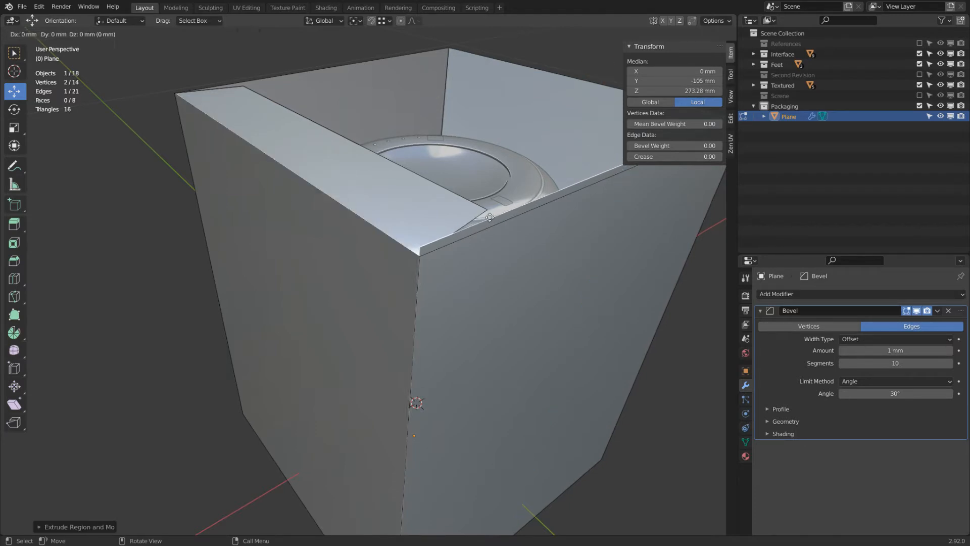
key("y")
left_click(456, 196)
Step: Delete the vertices of both trial flaps, leaving the box open at the top
key("Tab")
middle_click_drag(456, 196, 551, 247)
key("Tab")
left_click(379, 145, "shift")
left_click(379, 131, "shift")
key("x")
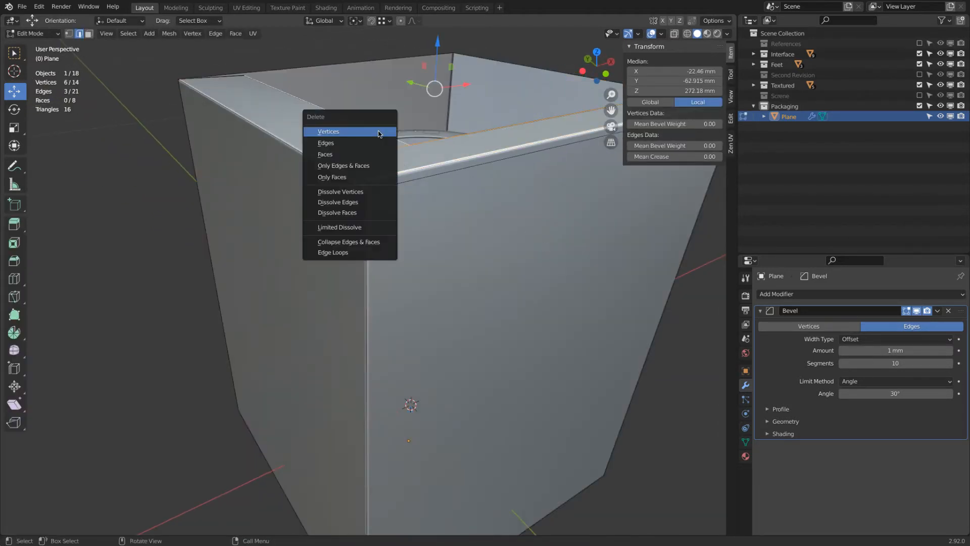
left_click(379, 133)
middle_click_drag(379, 130, 378, 142)
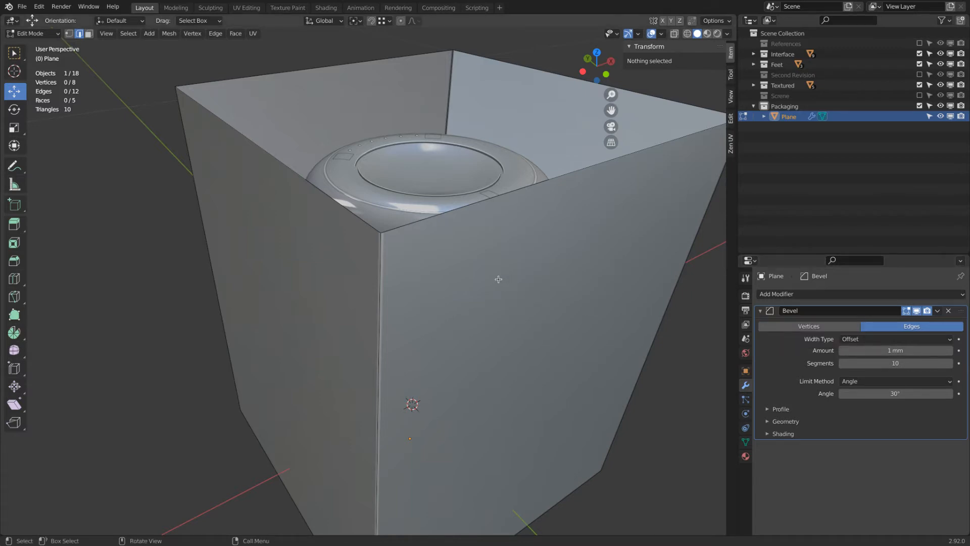
Step: Add two loop cuts running vertically through both X-side walls and across the base, and scale them apart along Y close to the corners
middle_click_drag(499, 277, 455, 277)
left_click(335, 192)
middle_click_drag(335, 192, 404, 222)
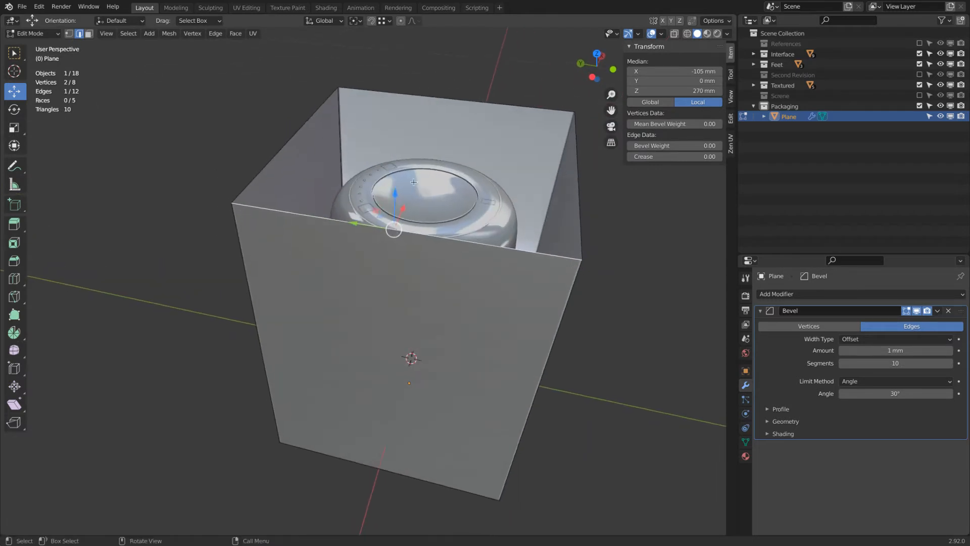
left_click(462, 98, "shift")
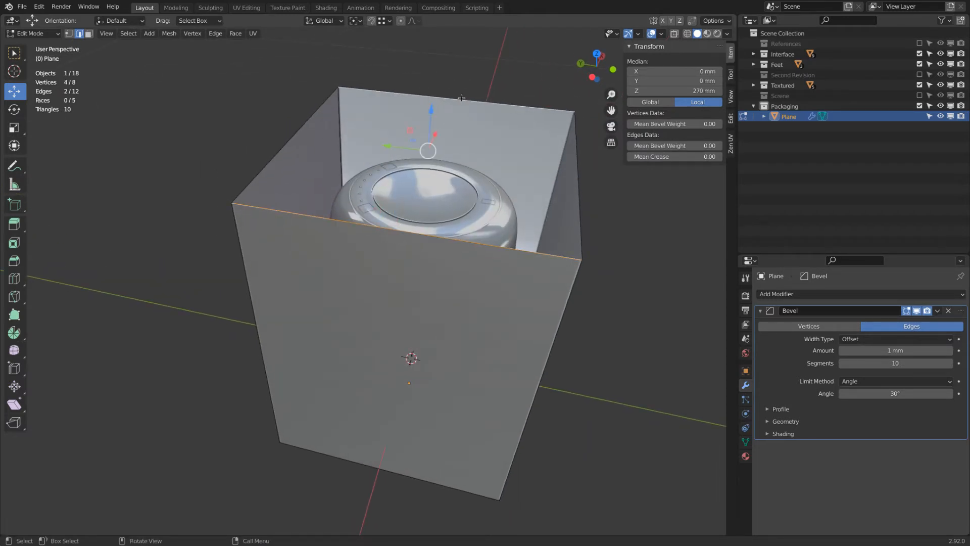
key("ctrl+r")
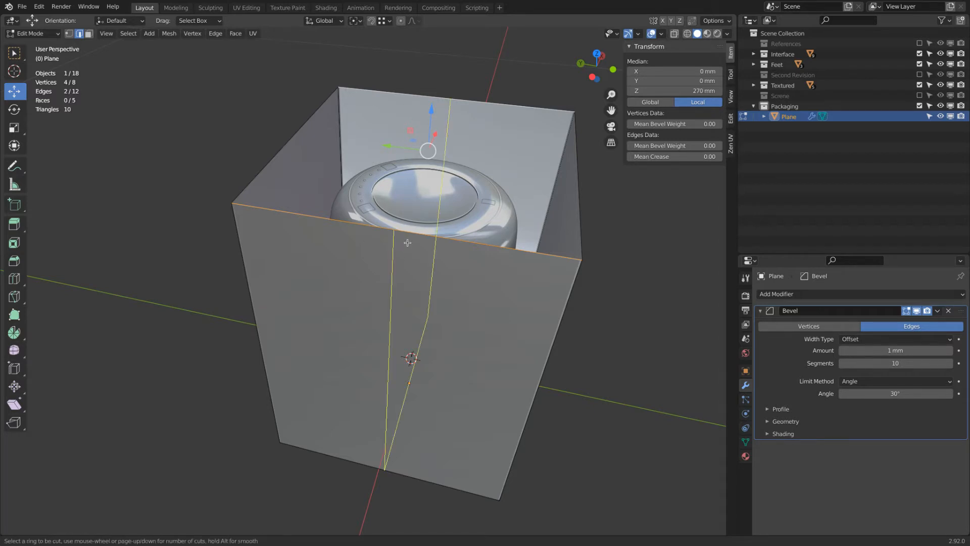
scroll(411, 236, "up", 1)
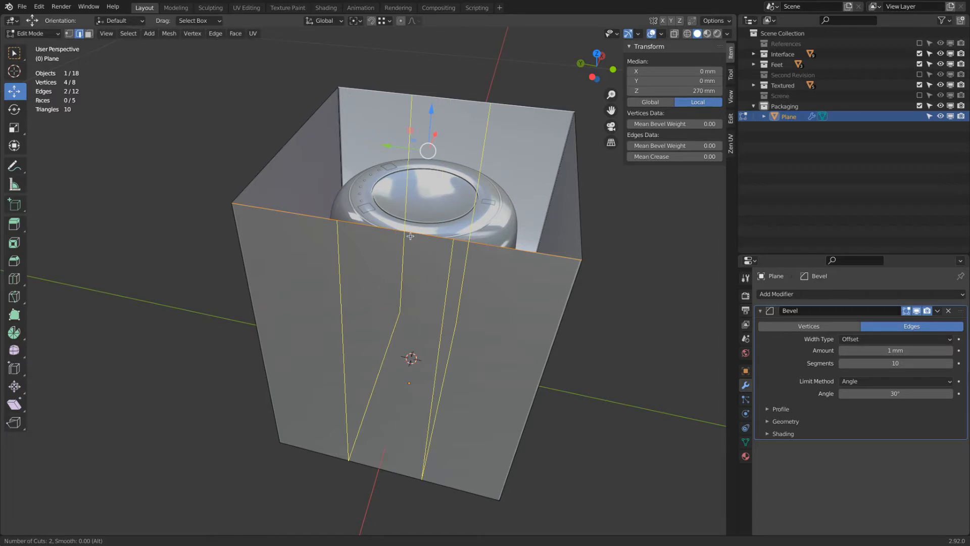
left_click(411, 236)
right_click(410, 236)
key("s")
key("y")
left_click(95, 281)
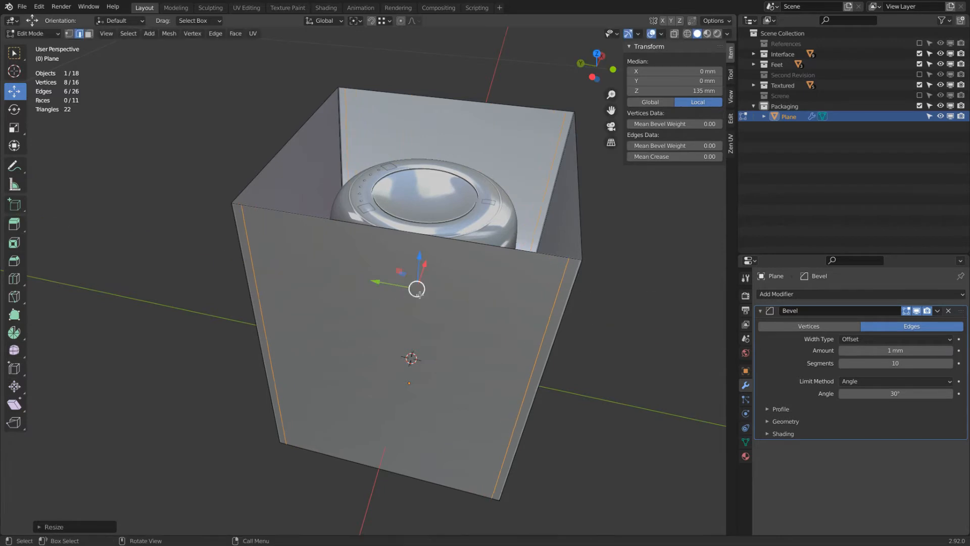
Step: Scale the two vertical edge loops further apart along Y to about 207 mm, leaving only a narrow strip at each box corner
scroll(527, 266, "up", 2)
middle_click_drag(526, 266, 443, 266, "shift")
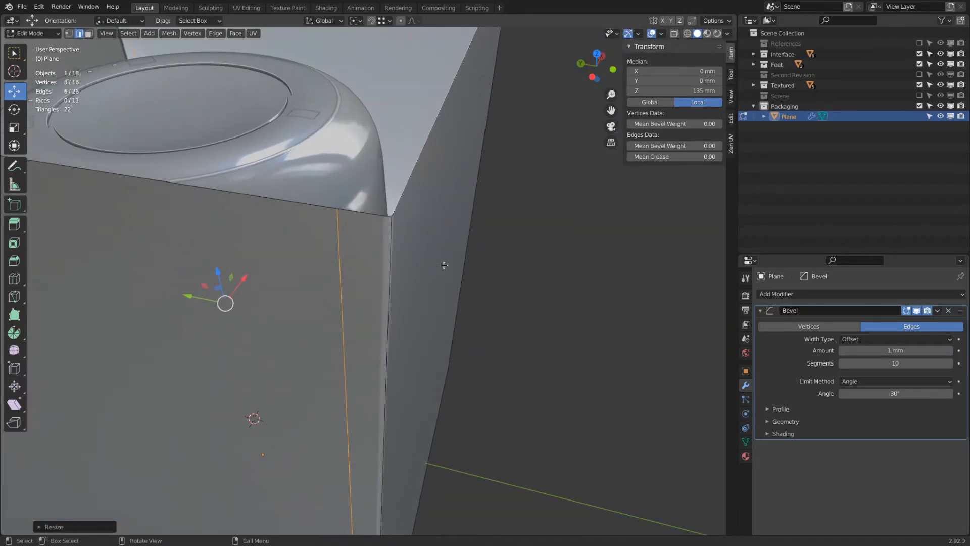
key("s")
key("y")
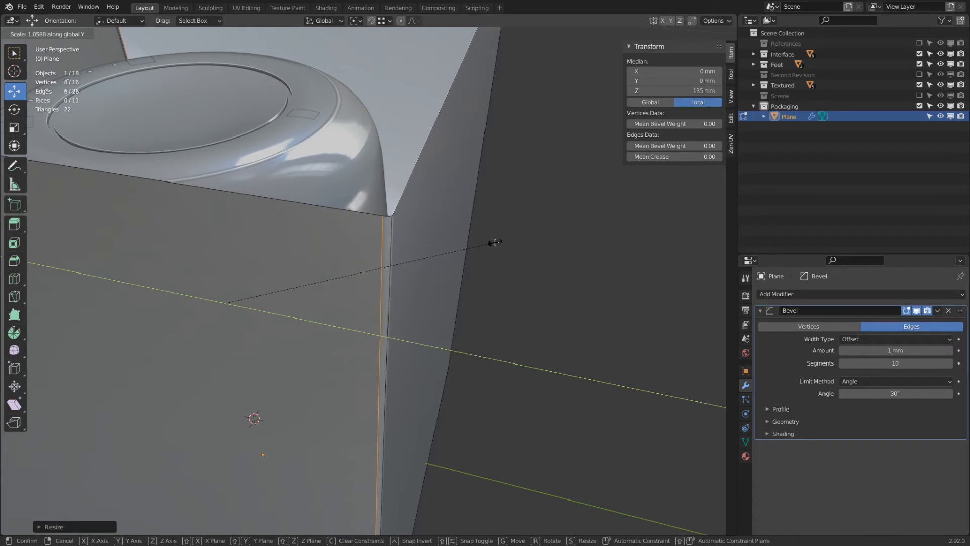
left_click(495, 242)
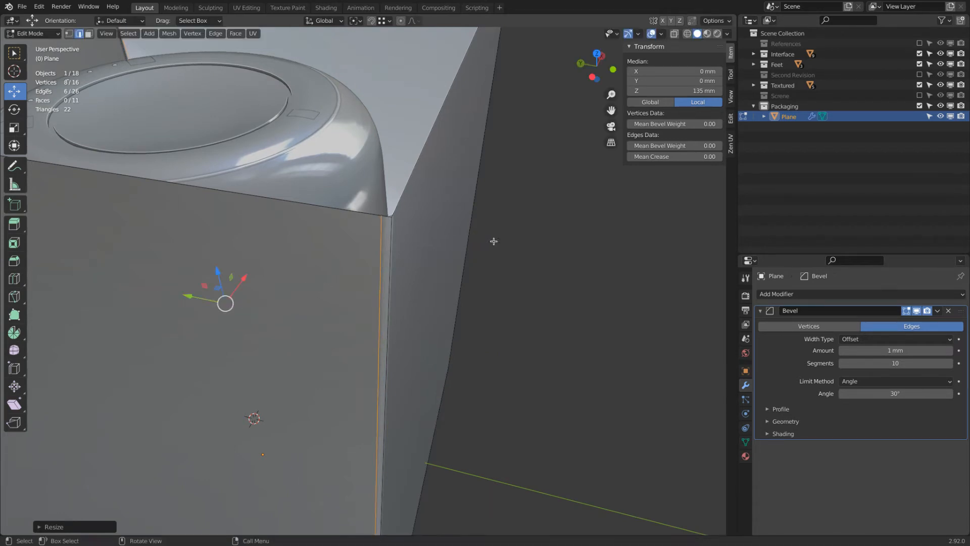
Step: Enable the edge length overlay and measure the narrow strip's top edge at the negative X, negative Y corner
left_click(661, 35)
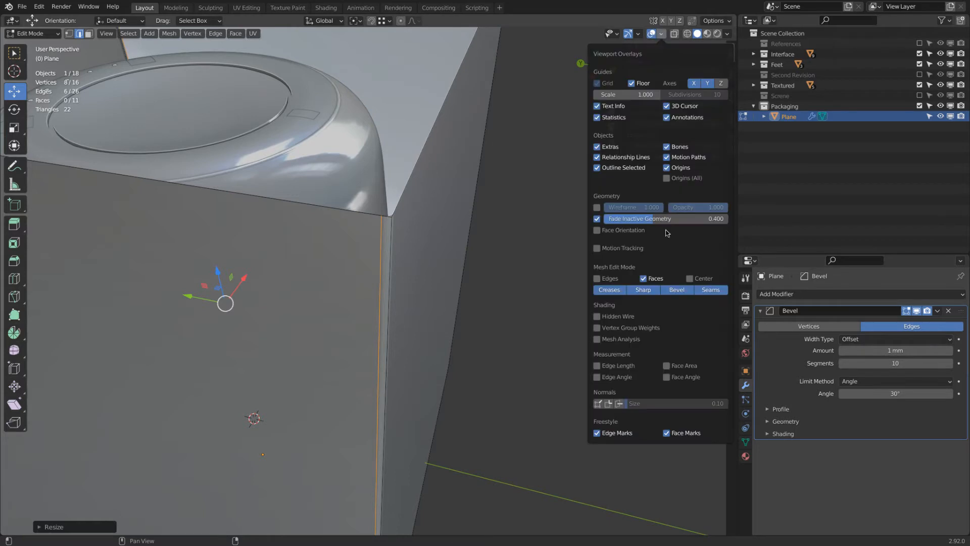
left_click(596, 366)
left_click(387, 215)
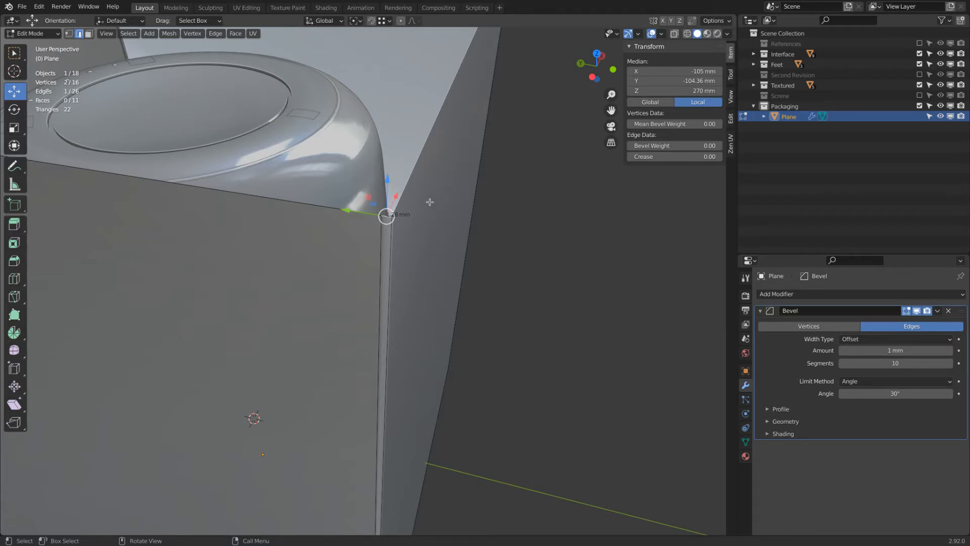
Step: Extrude the long top edges of both X-side walls, between the corner strips, about 1.3 mm up along Z
left_click(277, 201)
scroll(283, 178, "down", 5)
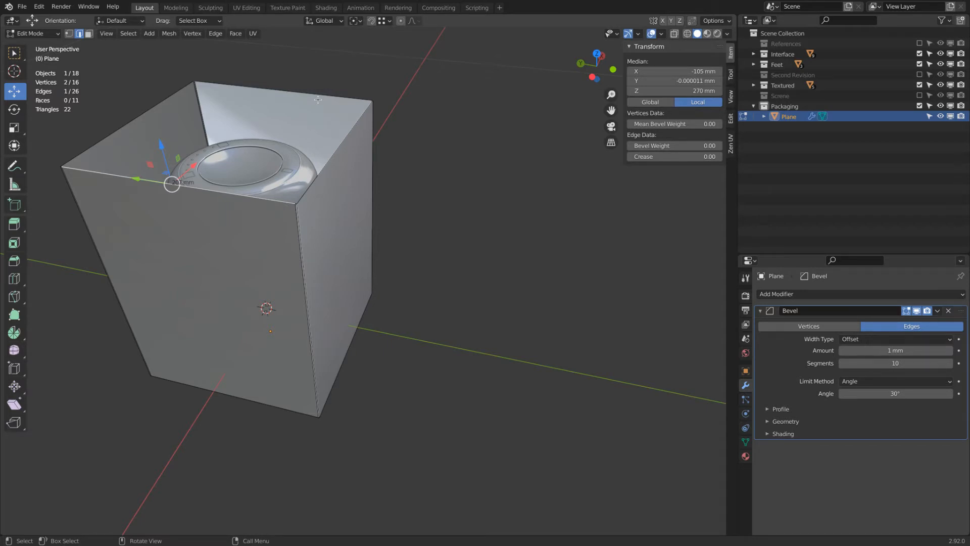
left_click(318, 100, "shift")
middle_click_drag(318, 99, 335, 172)
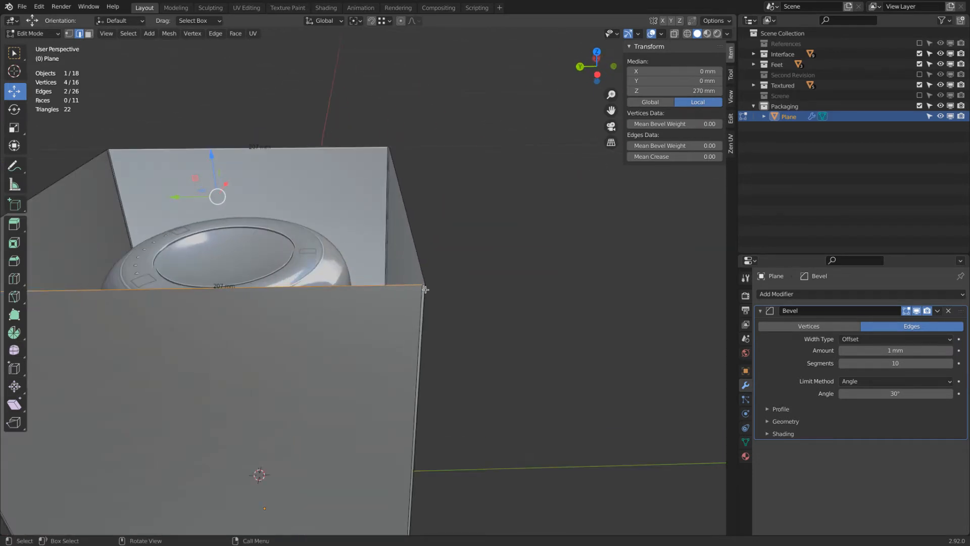
scroll(426, 289, "up", 3)
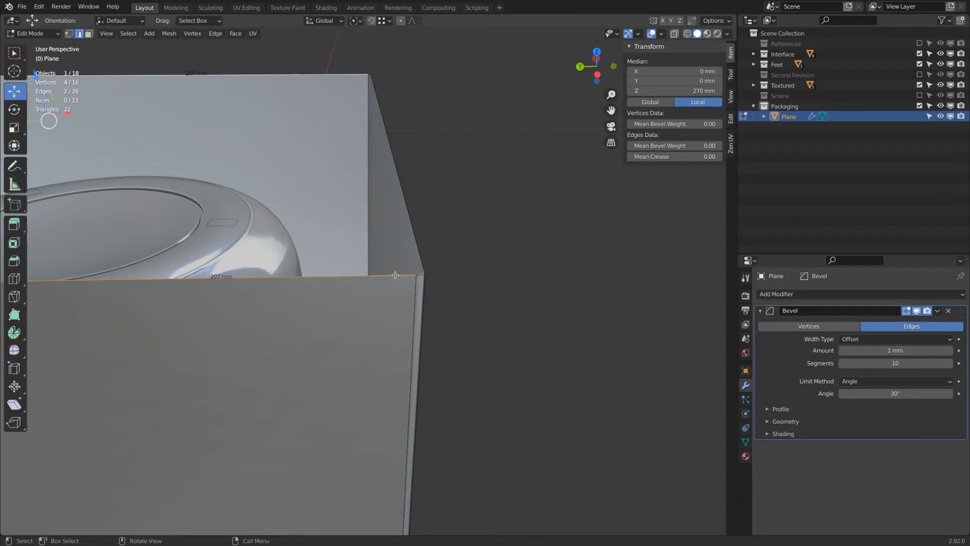
scroll(383, 276, "down", 4)
middle_click_drag(383, 276, 347, 251)
middle_click_drag(293, 200, 366, 230, "shift")
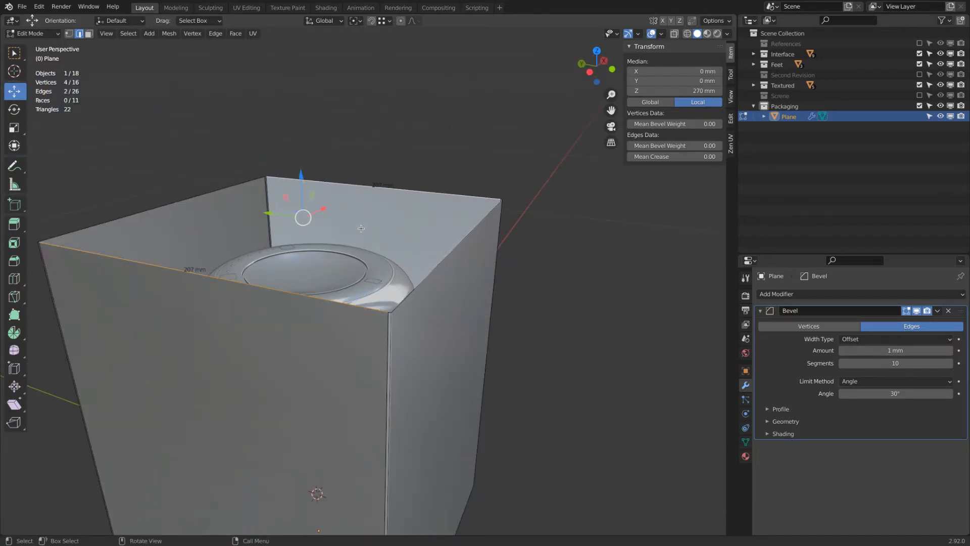
key("e")
key("z")
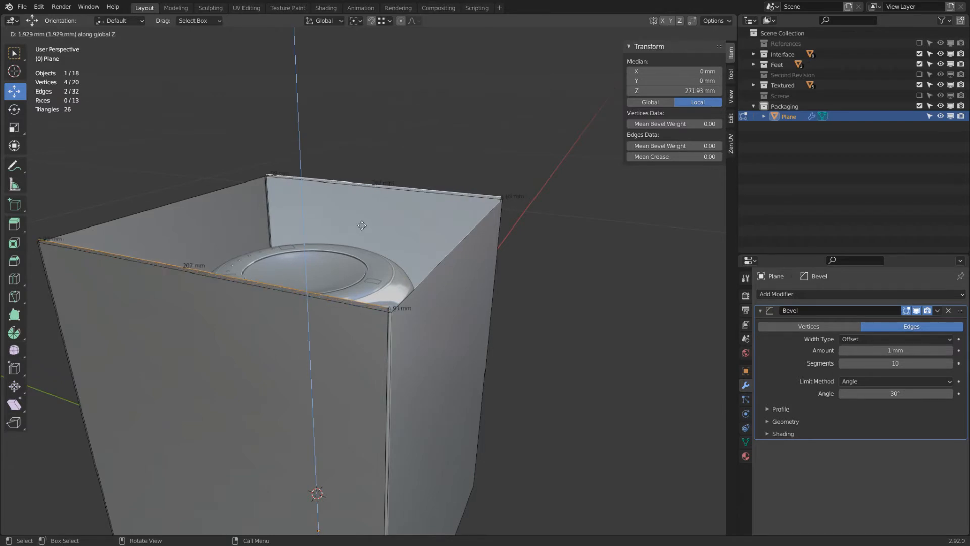
left_click(362, 227)
Step: Extrude both raised edges in place and scale them inward along X into two flaps about 99 mm long, leaving a narrow gap between them
middle_click_drag(393, 188, 535, 173)
key("e")
right_click(521, 175)
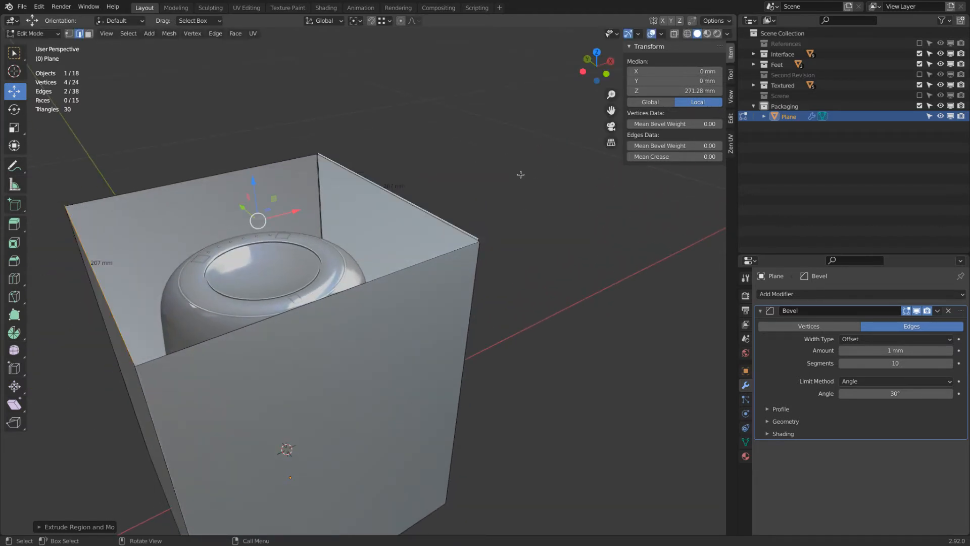
key("s")
key("x")
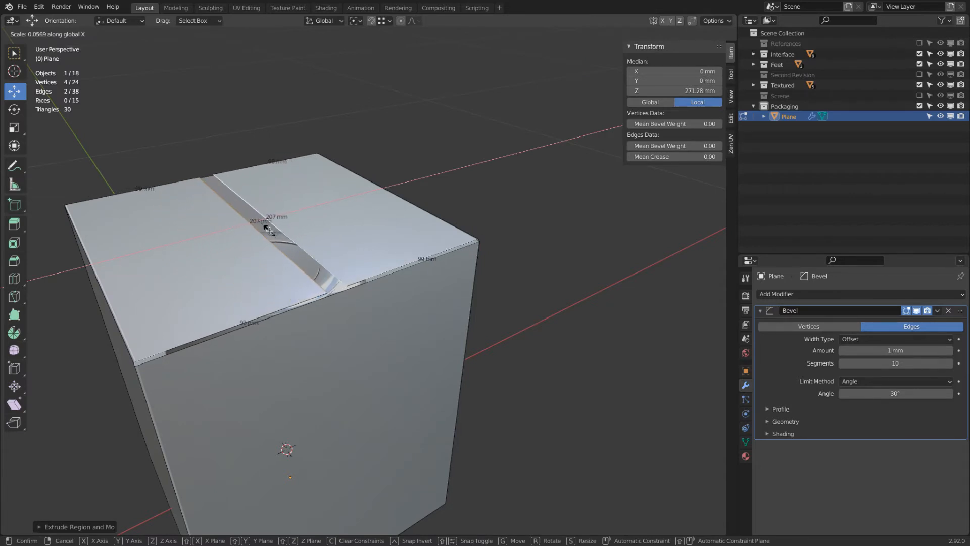
left_click(267, 229)
Step: Examine in Object Mode how the bevel shapes the two top flaps' folds and the neighbouring box corners
middle_click_drag(266, 229, 281, 212)
key("Tab")
scroll(261, 306, "up", 2)
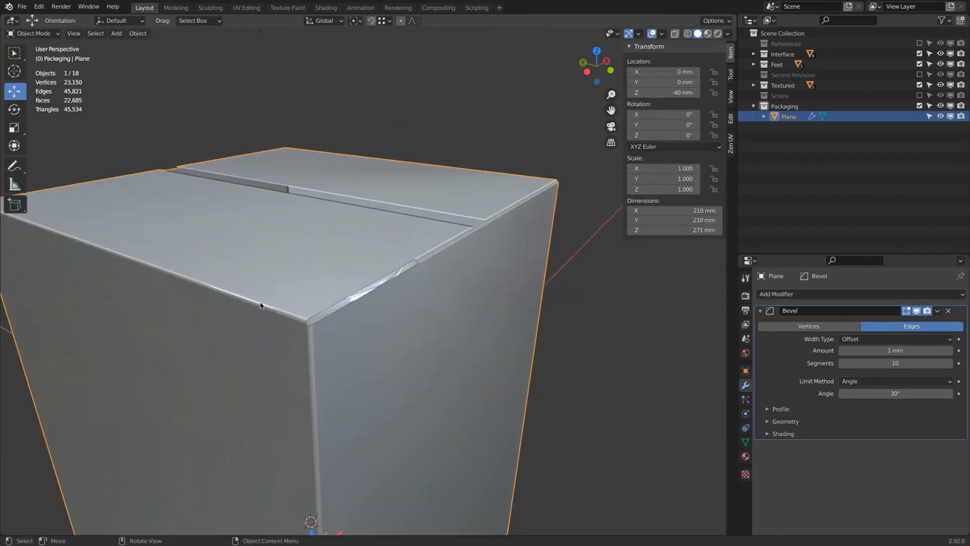
scroll(313, 349, "up", 1)
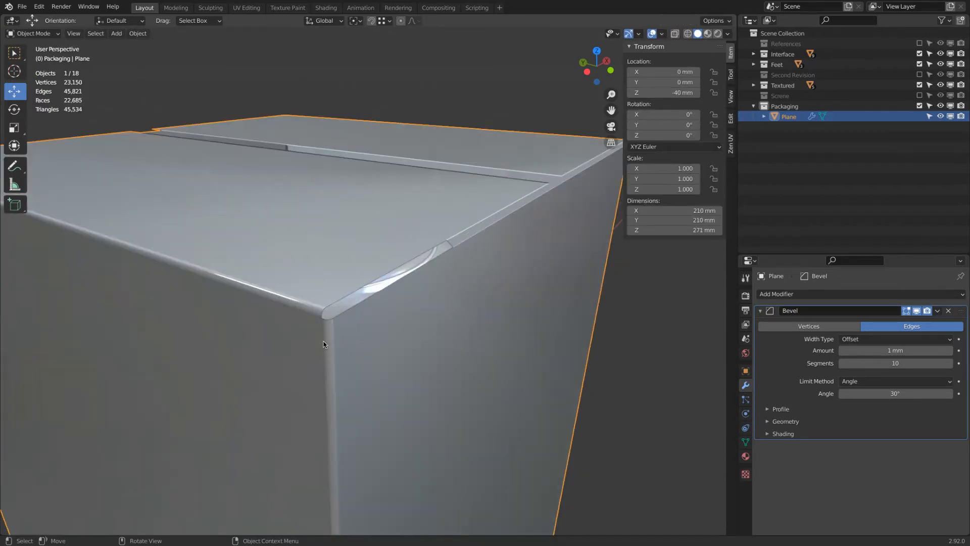
mouse_move(291, 302)
middle_mouse_down()
mouse_move(316, 284)
mouse_move(313, 311)
mouse_move(379, 305)
mouse_move(296, 296)
middle_mouse_up()
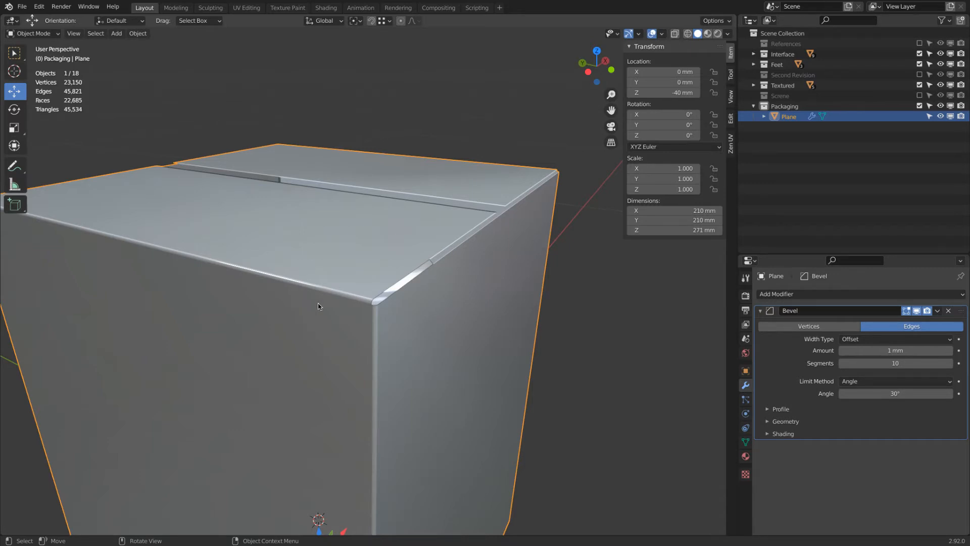
middle_click_drag(318, 304, 465, 264)
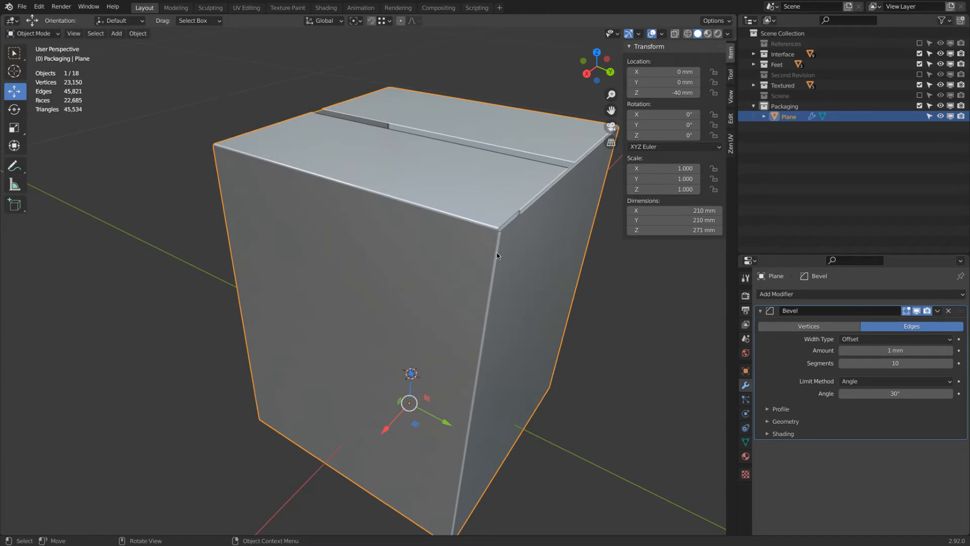
key("ctrl+1")
key("ctrl+z")
Step: Delete the short top edge of the narrow strip at the positive X, positive Y corner to open that vertical corner
key("Tab")
scroll(503, 248, "up", 2)
left_click(496, 225)
middle_click_drag(496, 225, 488, 319)
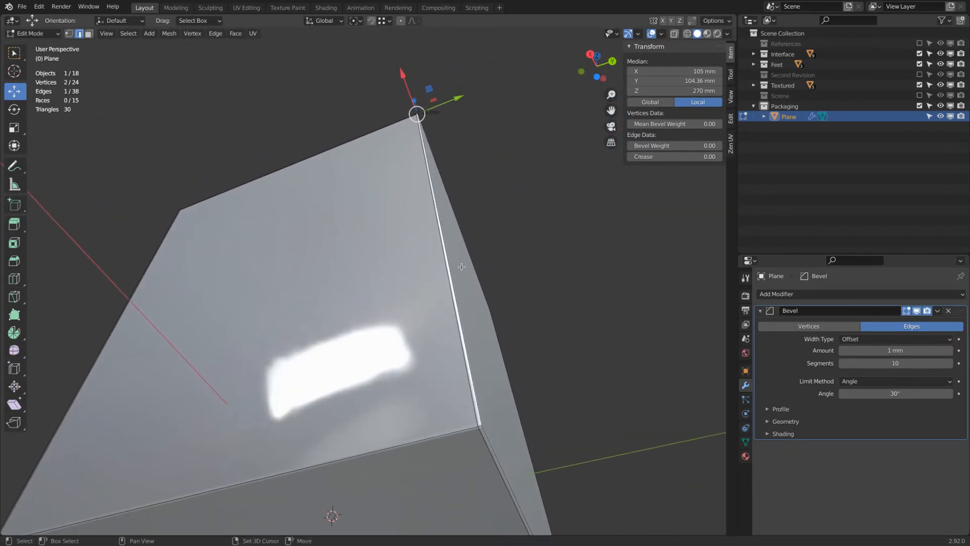
key("x")
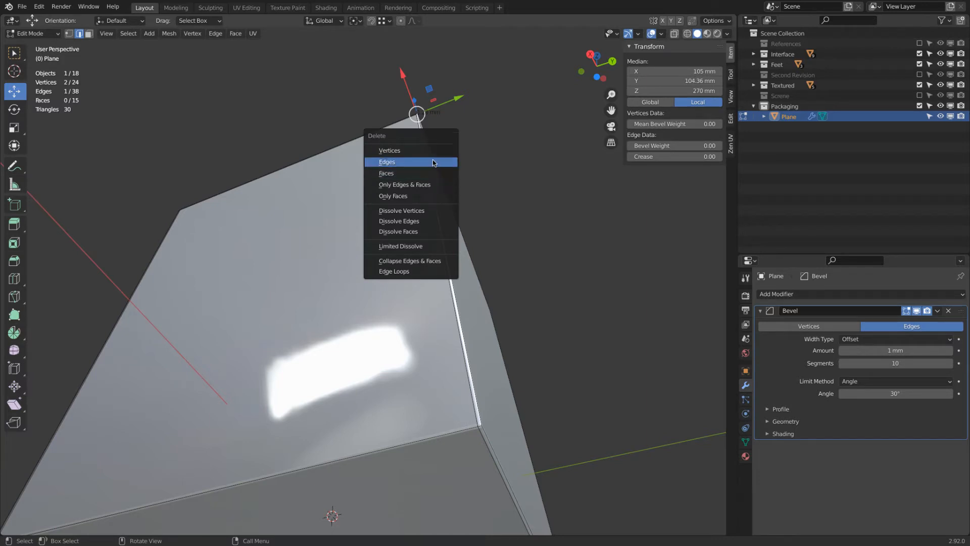
left_click(433, 163)
Step: Examine the opened vertical corner and the adjoining base face from below and above
middle_click_drag(452, 310, 494, 265)
left_click(89, 34)
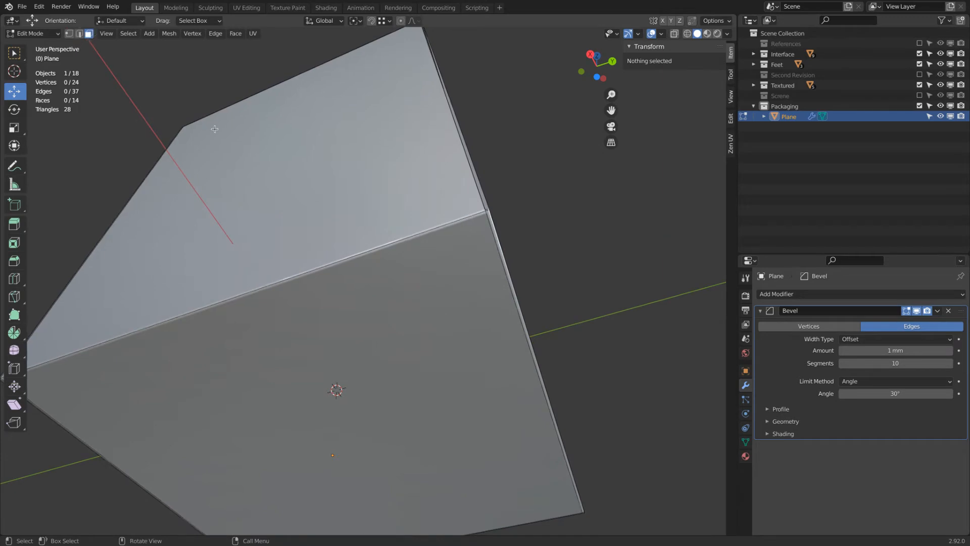
left_click(481, 254)
middle_click_drag(482, 254, 429, 258)
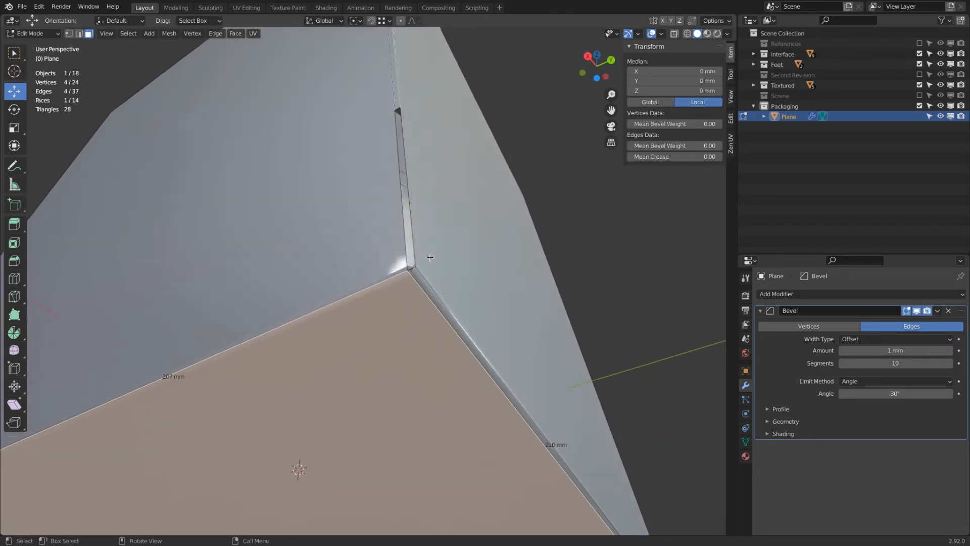
scroll(429, 253, "down", 4)
middle_click_drag(429, 215, 269, 76)
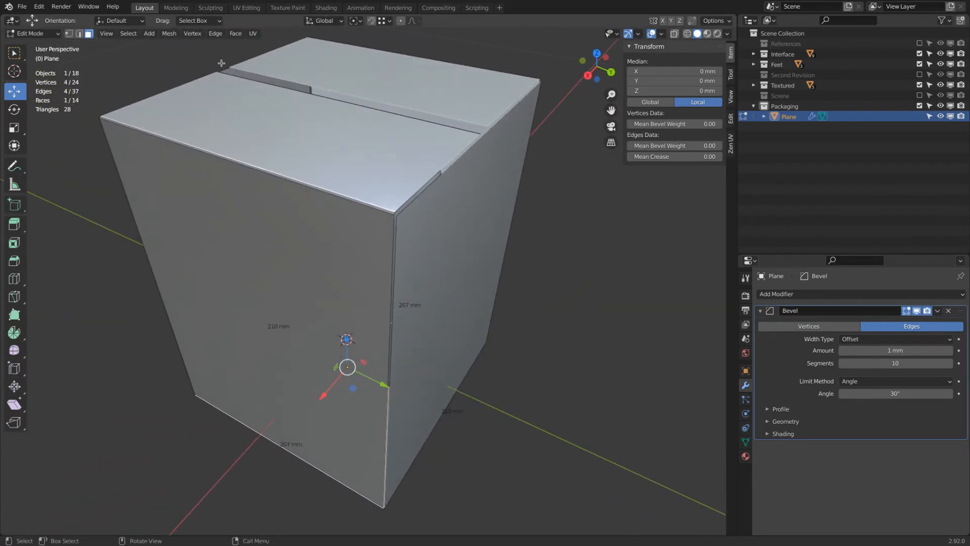
Step: Extrude the positive X wall's free vertical edge at the open corner about 1.1 mm outward along Y
left_click(79, 34)
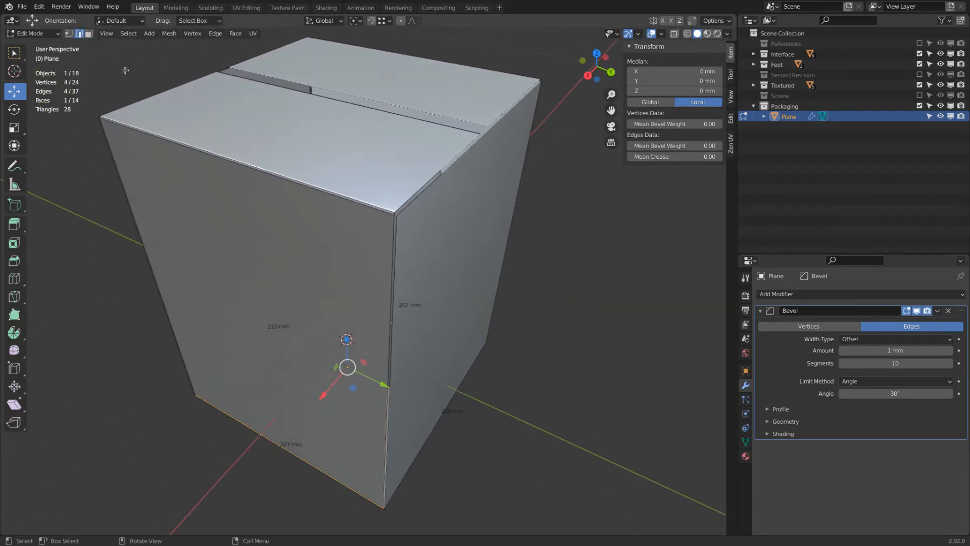
left_click(393, 233)
scroll(394, 233, "up", 3)
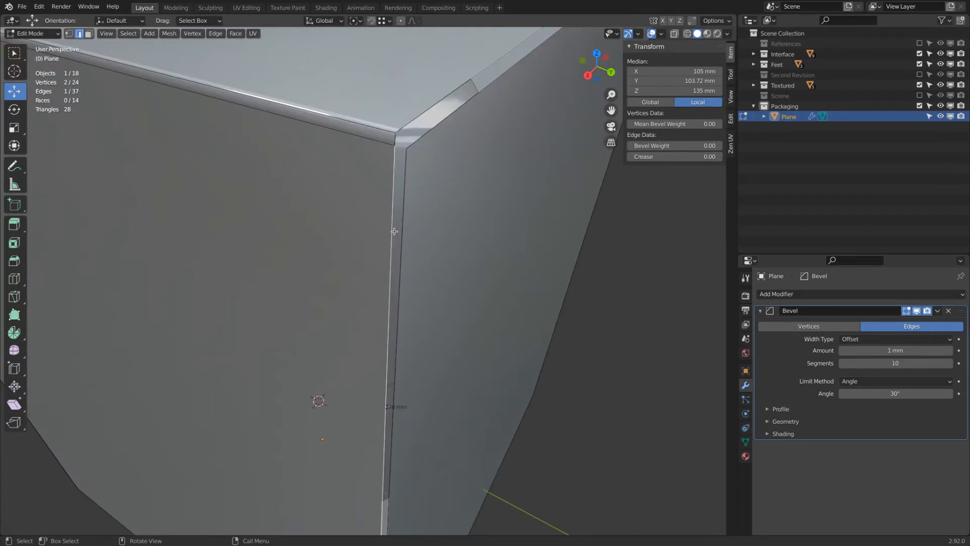
key("e")
key("x")
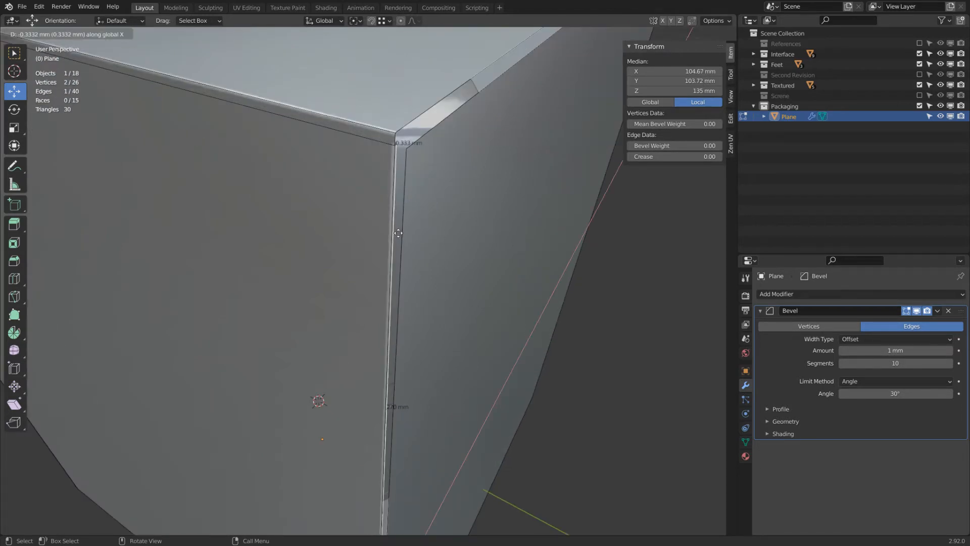
key("y")
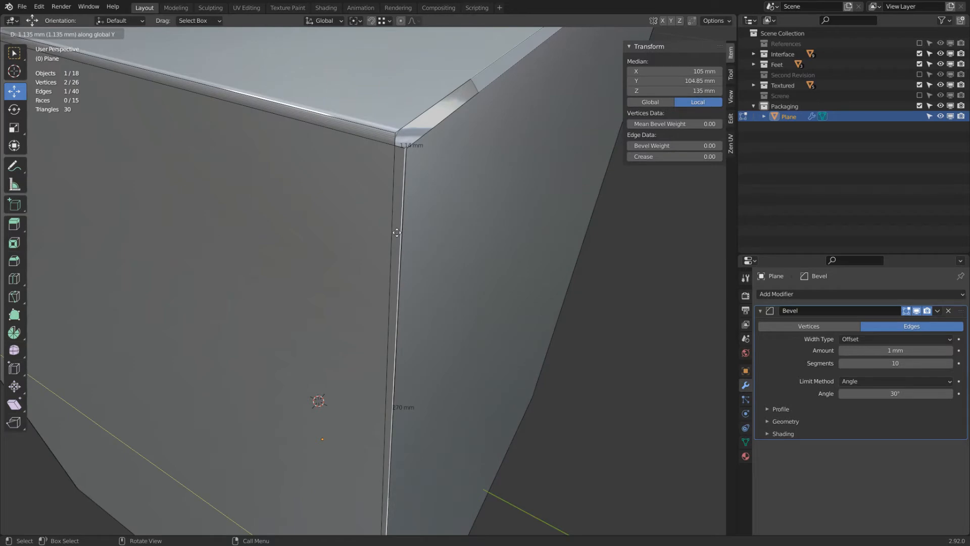
left_click(397, 232)
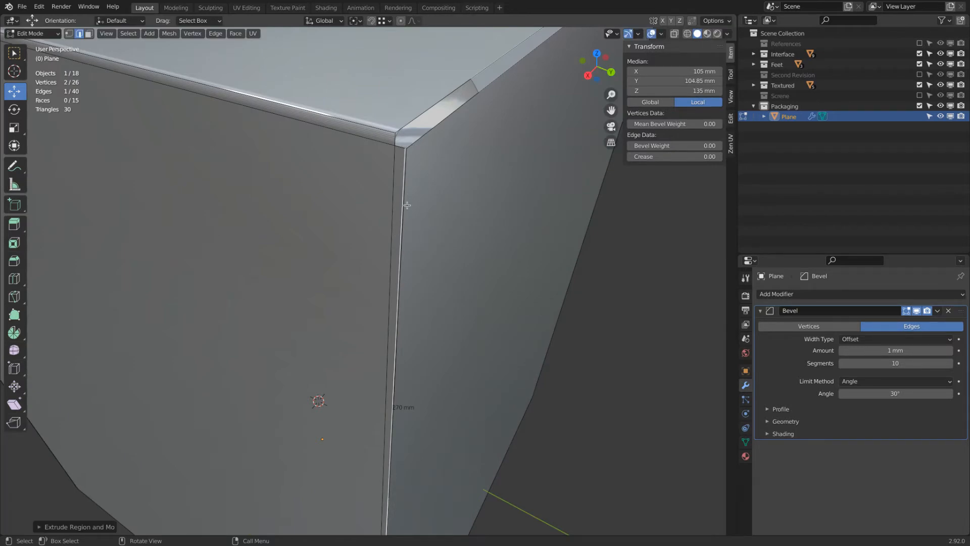
Step: Extrude that vertical edge again about 20 mm inward along X as a glue tab, and view it in Object Mode
key("e")
key("x")
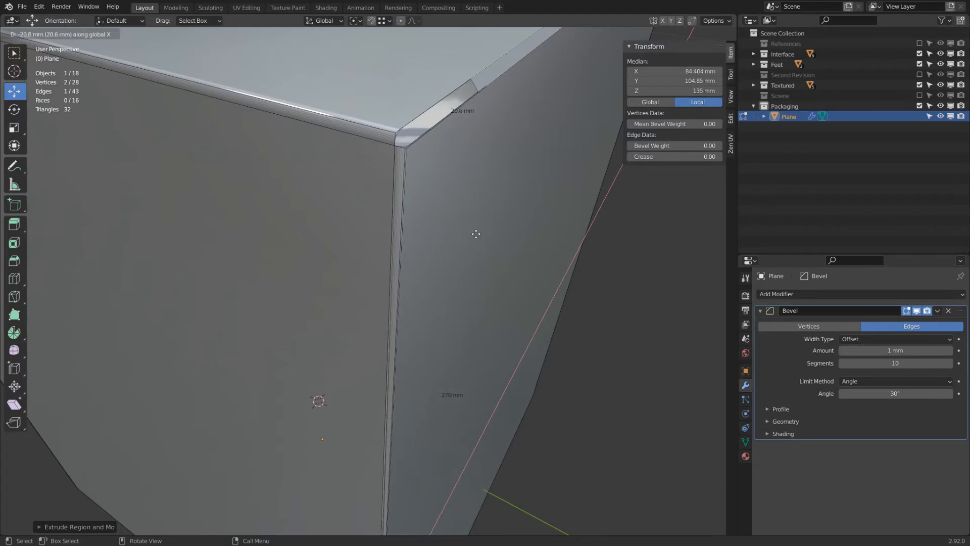
left_click(475, 235)
scroll(474, 236, "down", 4)
key("Tab")
mouse_move(470, 272)
middle_mouse_down()
mouse_move(483, 266)
mouse_move(456, 271)
middle_mouse_up()
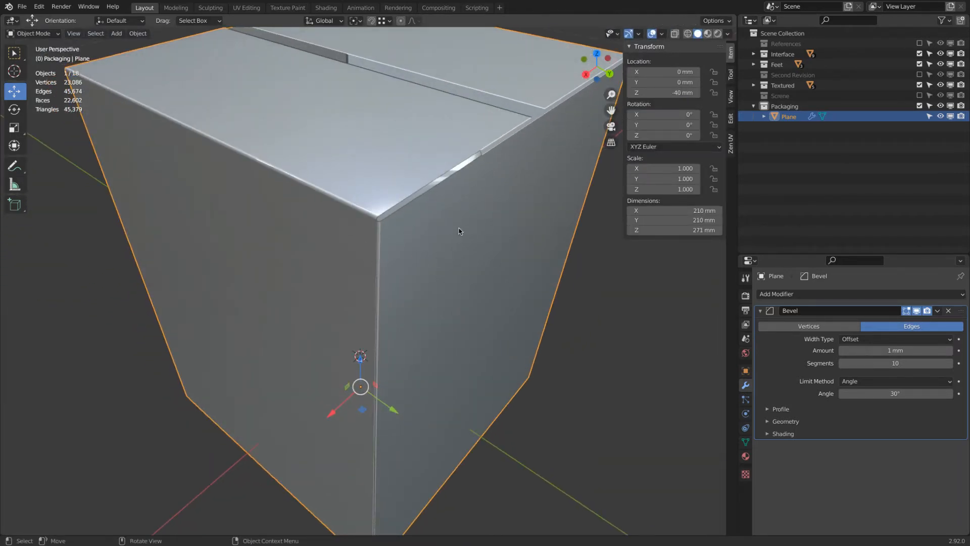
left_click(790, 294)
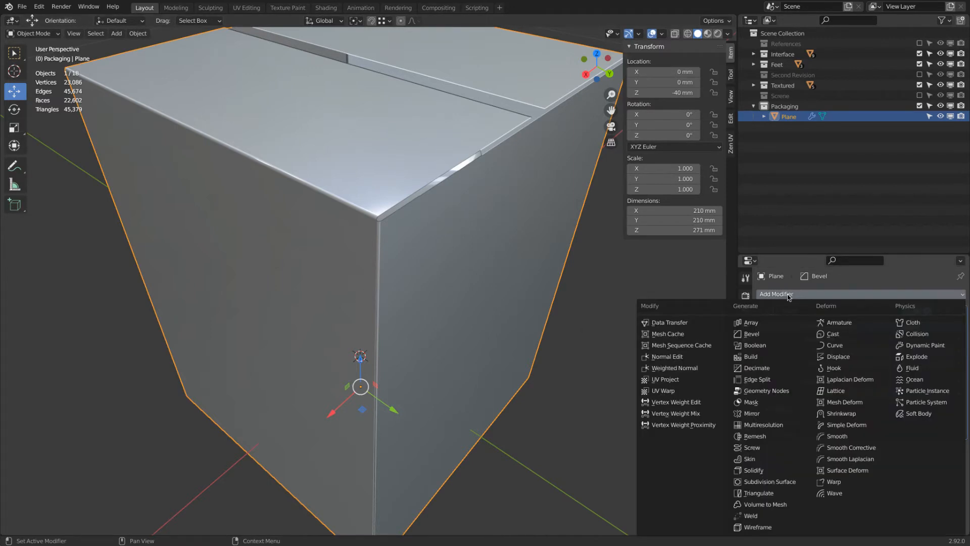
left_click(760, 334)
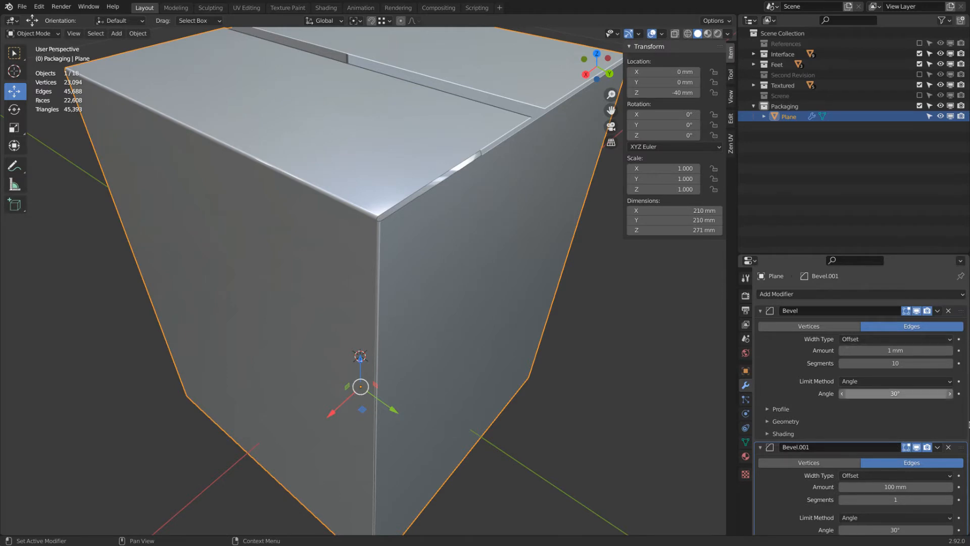
left_click(949, 447)
Step: Add a Solidify modifier to the box with 1 mm thickness, an offset of 0 and Even Thickness enabled
left_click(846, 295)
left_click(754, 470)
left_click(897, 475)
type("1")
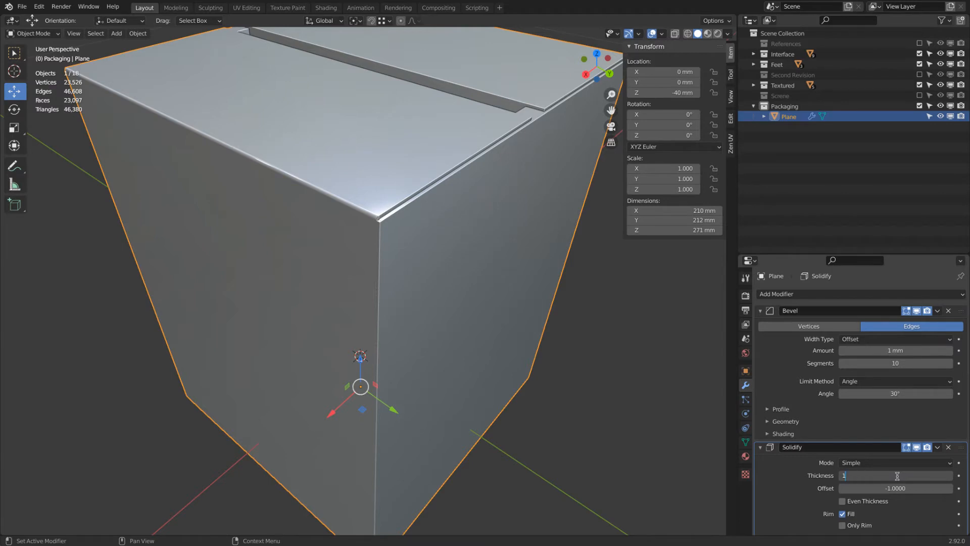
key("Return")
left_click(892, 489)
type("0")
key("Return")
left_click(842, 500)
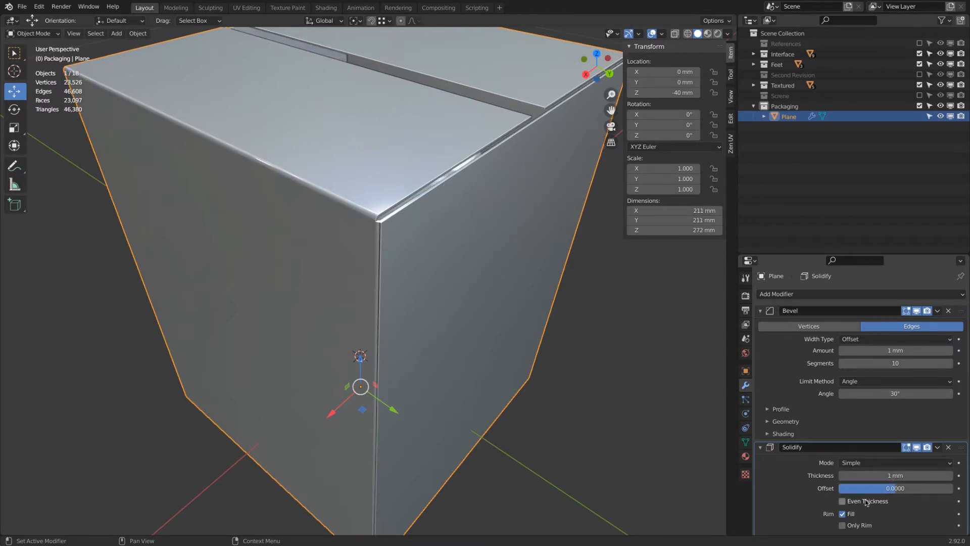
Step: Examine the solidified corner and flap folds, and return the box to Edit Mode
middle_click_drag(505, 356, 470, 239)
scroll(477, 232, "up", 1)
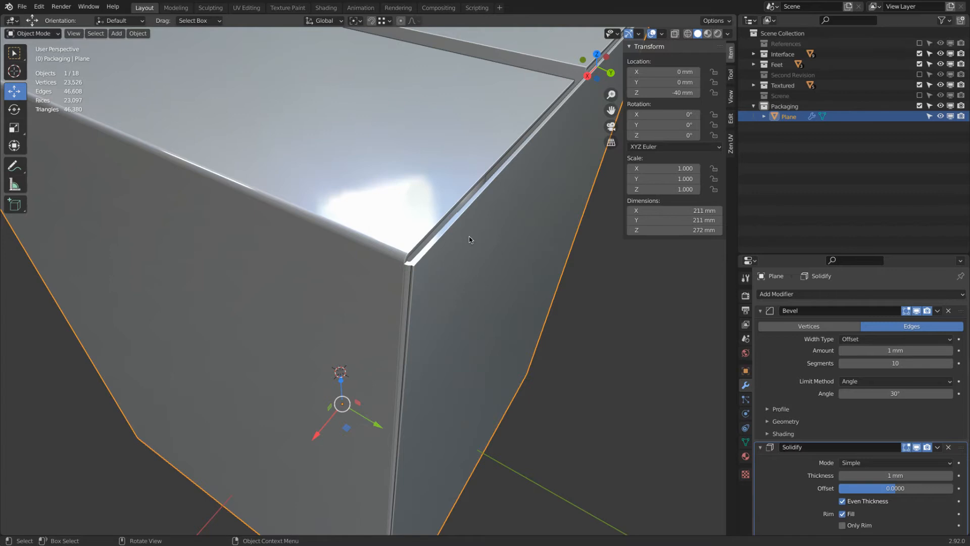
scroll(456, 246, "down", 5)
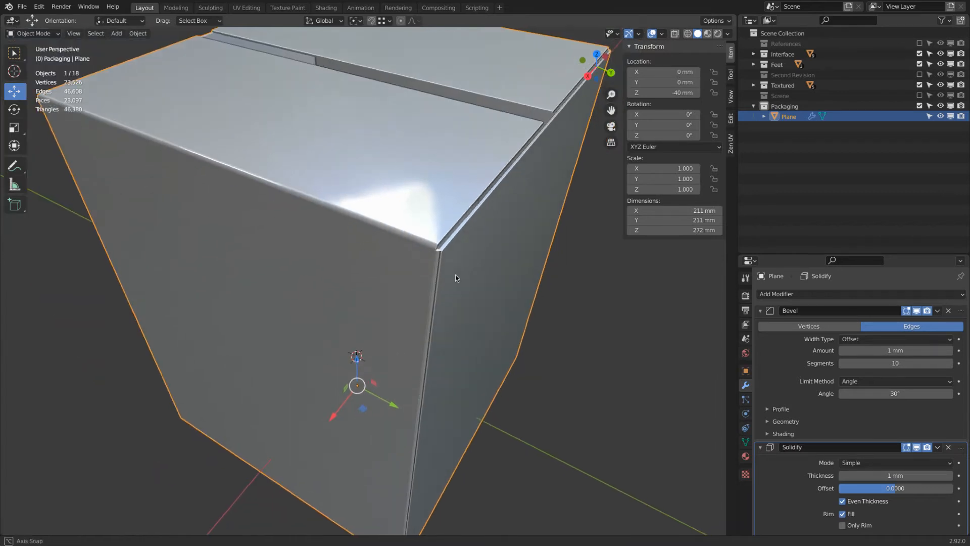
key("Tab")
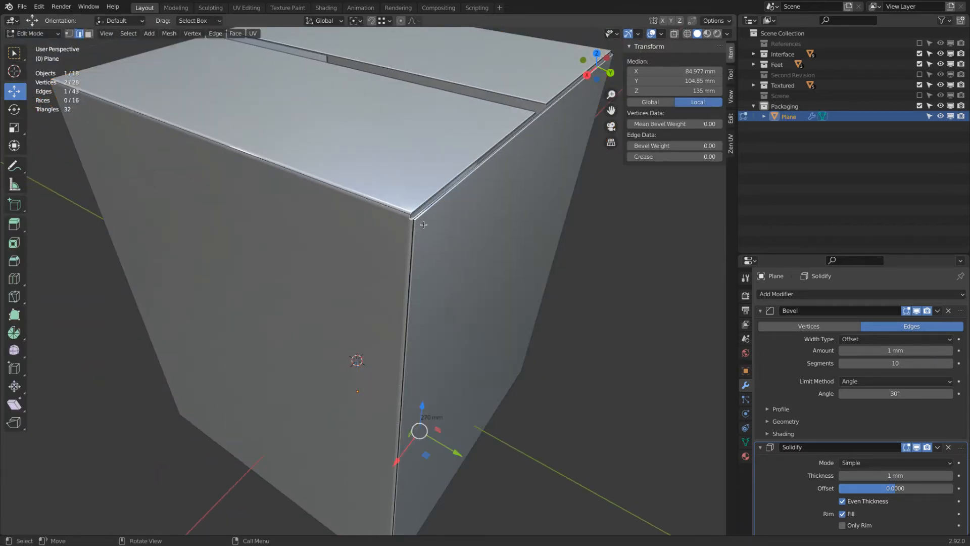
Step: Try the Solidify offset in both directions and set it back to 0
scroll(423, 227, "up", 3)
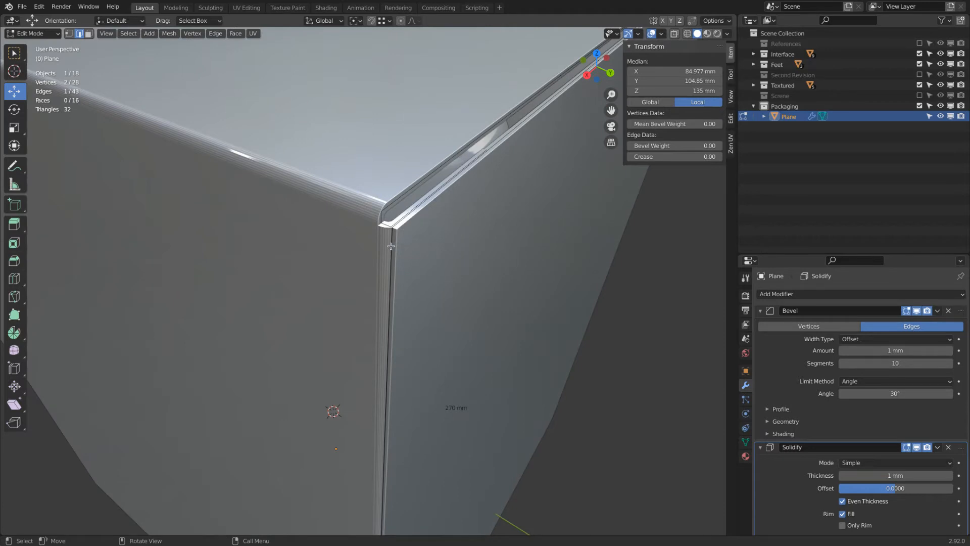
left_click_drag(880, 489, 969, 492)
left_click_drag(854, 498, 530, 509)
left_click(885, 491)
type("0")
key("Return")
Step: Try to move the positive Y wall's free vertical edge at the open corner about 1 mm outward along Y
left_click(397, 260)
scroll(398, 283, "down", 6)
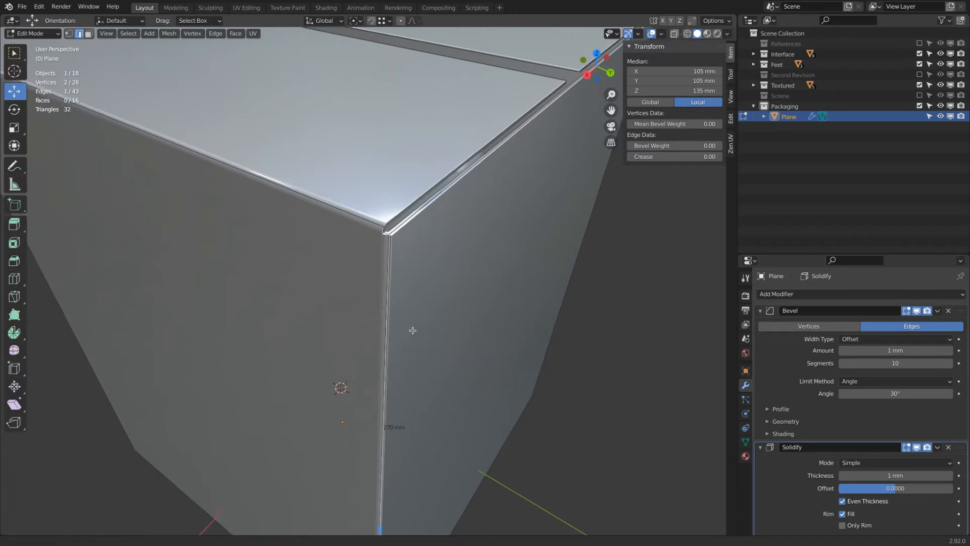
left_click_drag(406, 453, 410, 456)
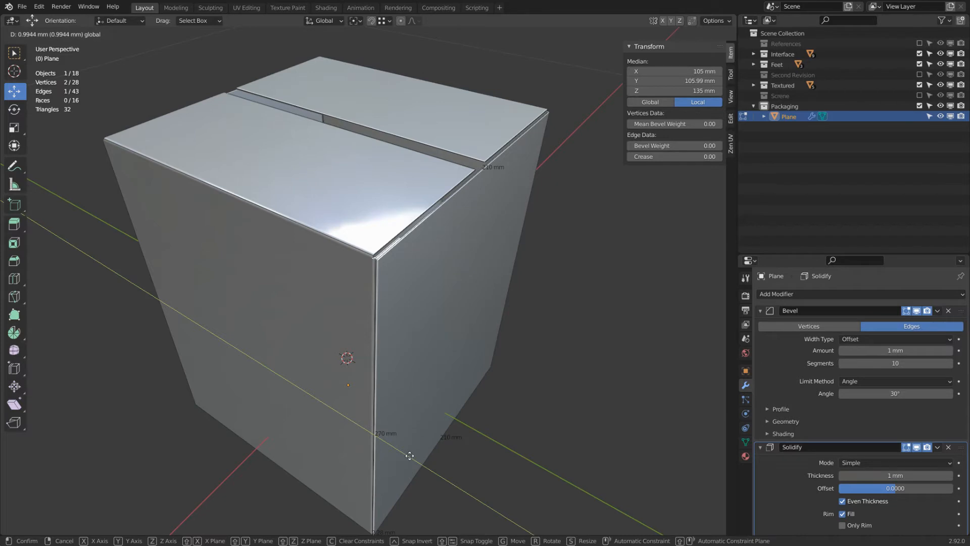
key("Escape")
scroll(394, 283, "up", 6)
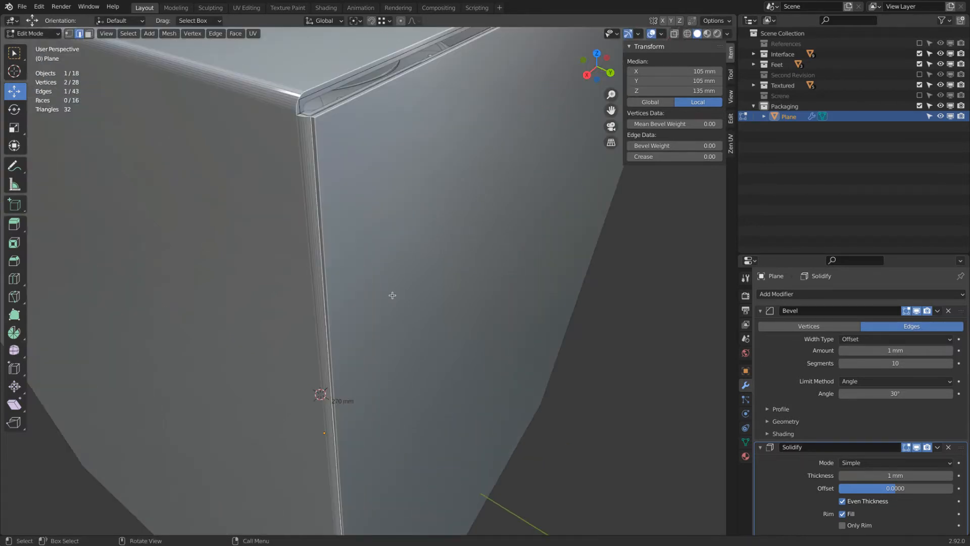
left_click_drag(406, 179, 410, 175)
middle_click_drag(469, 173, 470, 178)
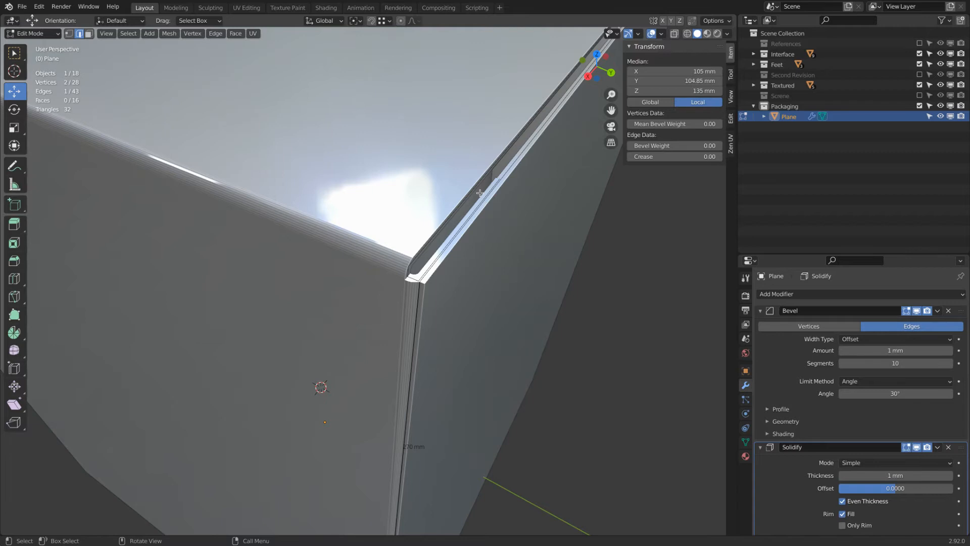
middle_click_drag(463, 192, 493, 217)
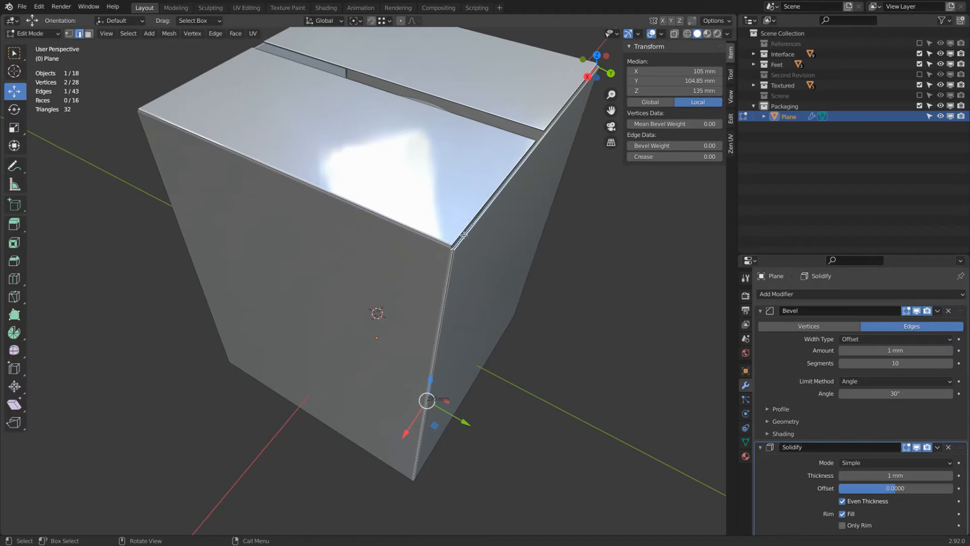
scroll(460, 232, "up", 4)
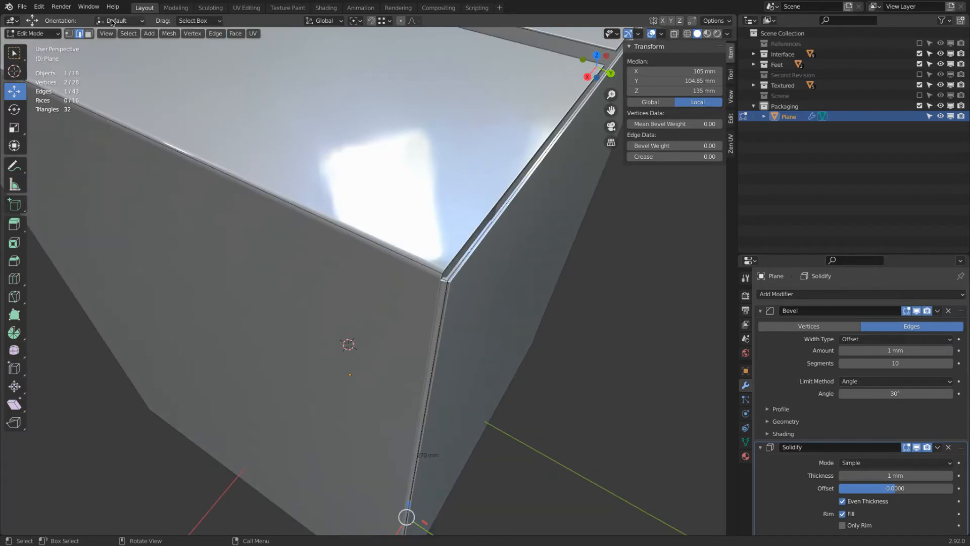
Step: Select the two opposite Y side walls of the box as faces and hide them
scroll(509, 259, "down", 5)
left_click(521, 241)
middle_click_drag(520, 241, 510, 235)
left_click(89, 34)
left_click(497, 287)
middle_click_drag(339, 255, 141, 283)
left_click(315, 263, "shift")
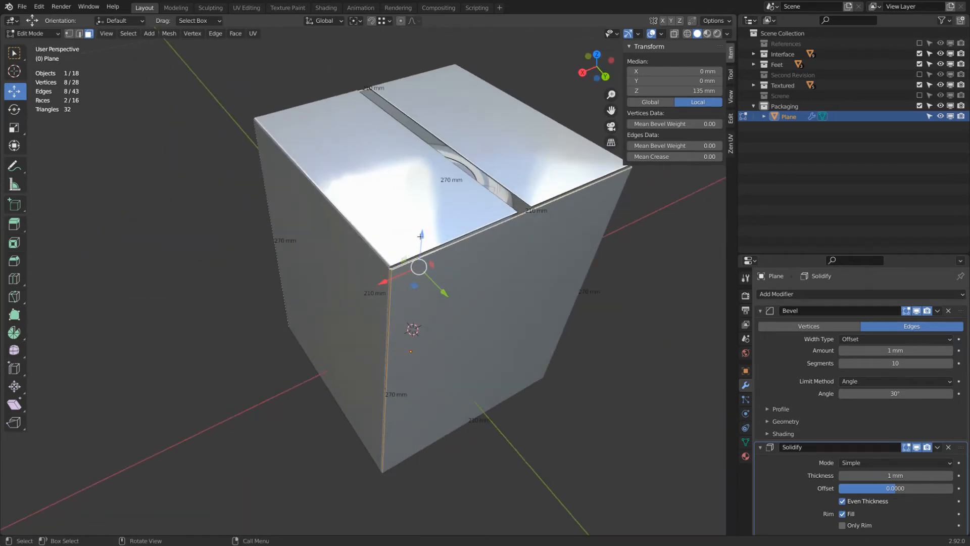
scroll(497, 228, "up", 1)
left_click(80, 34)
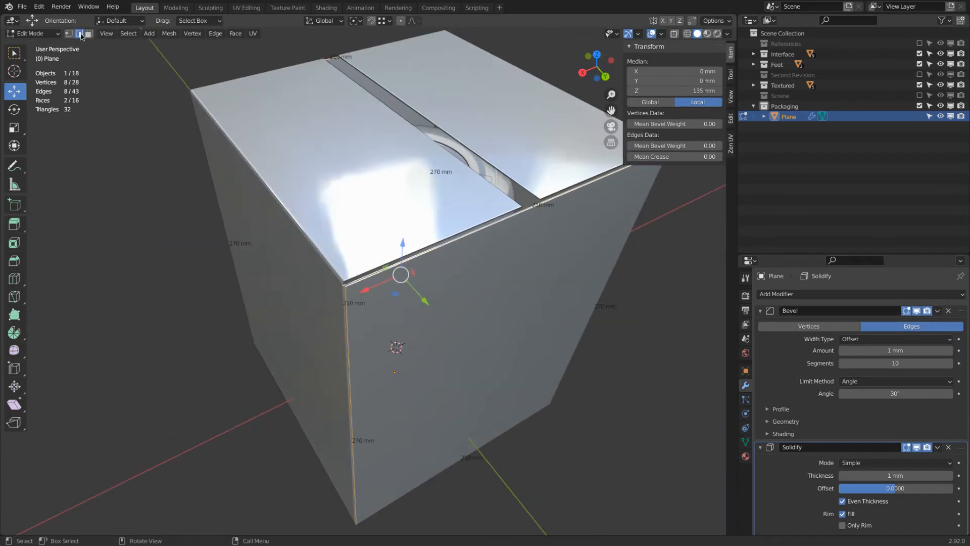
scroll(366, 258, "up", 2)
middle_click_drag(352, 265, 567, 301)
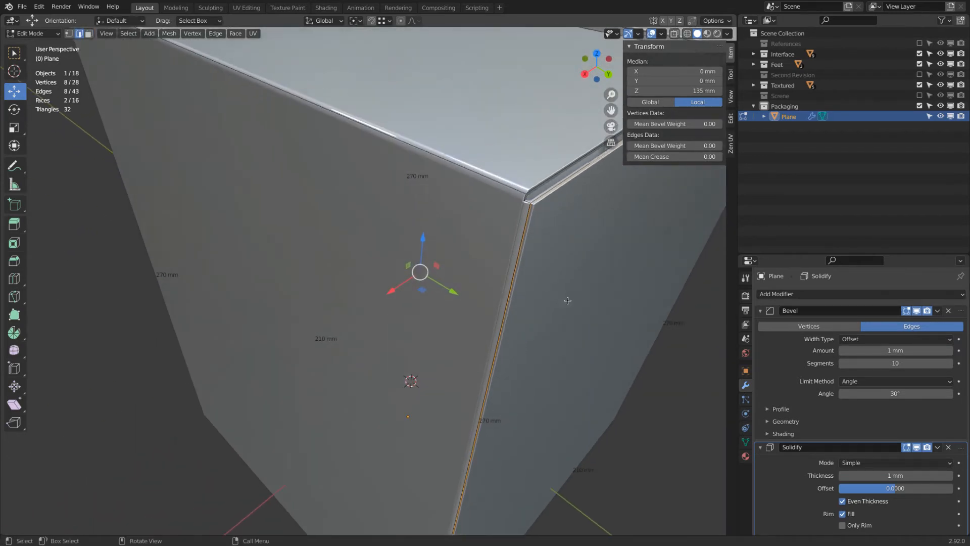
key("alt+z")
scroll(566, 297, "down", 3)
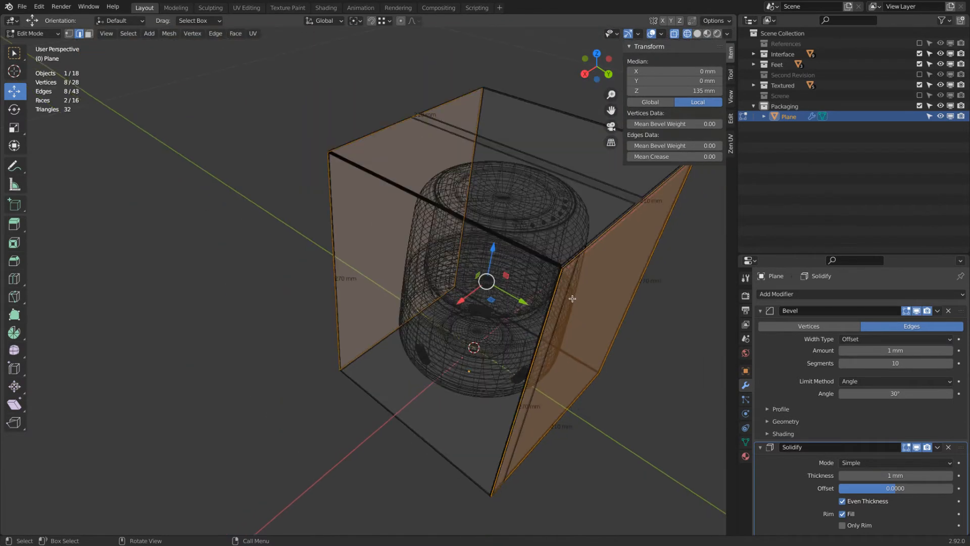
key("alt+z")
middle_click_drag(620, 298, 604, 294)
key("h")
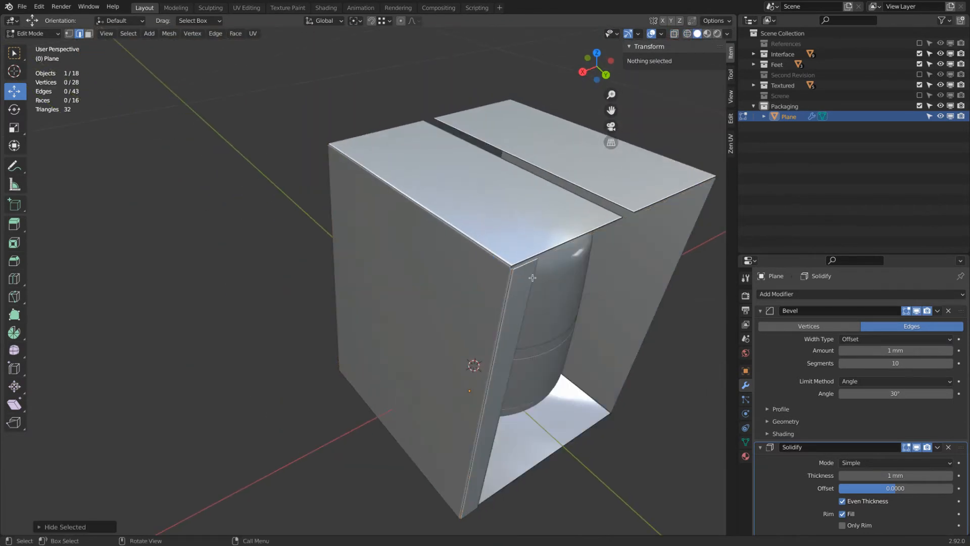
Step: Delete the large bottom face of the box, exposing the speaker's underside
scroll(533, 278, "up", 2)
middle_click_drag(532, 278, 492, 247)
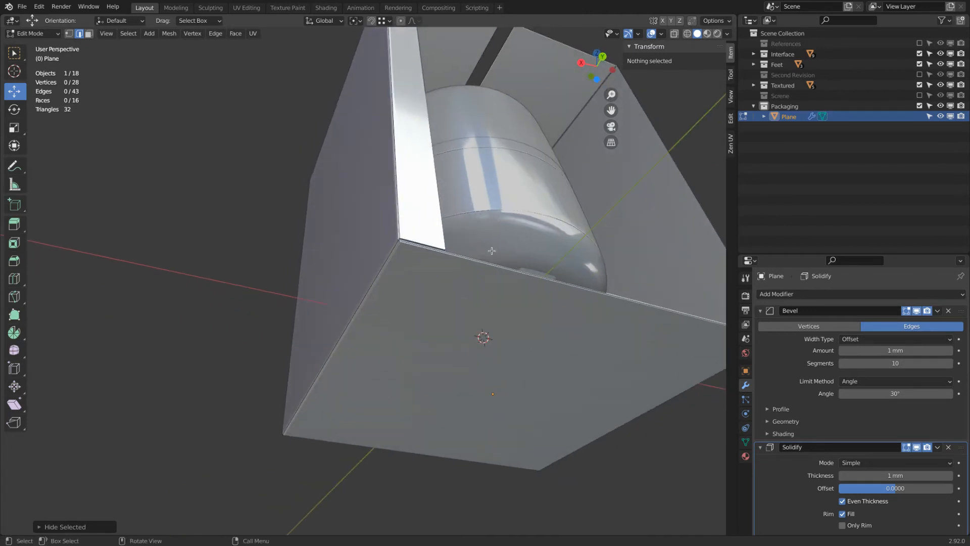
left_click(464, 259)
scroll(445, 258, "up", 3)
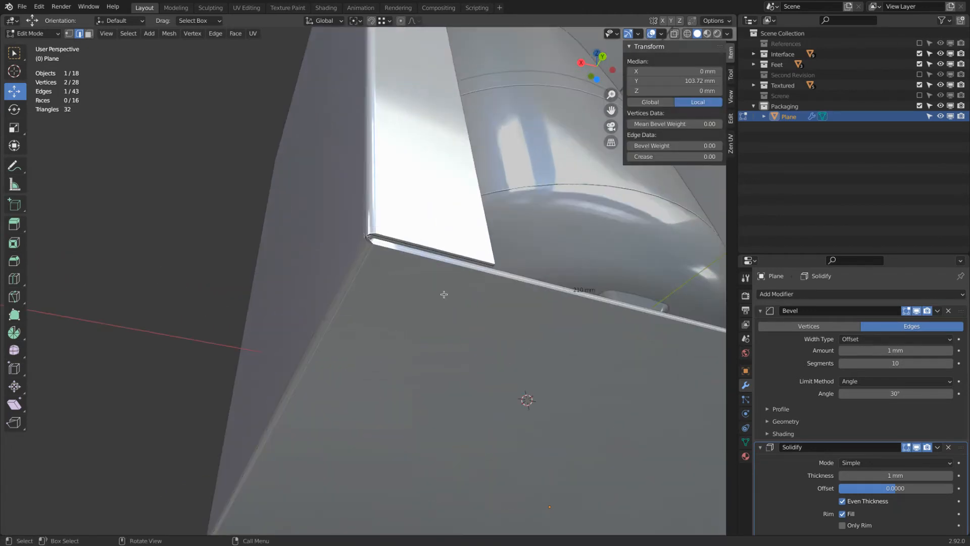
key("z")
left_click(585, 315)
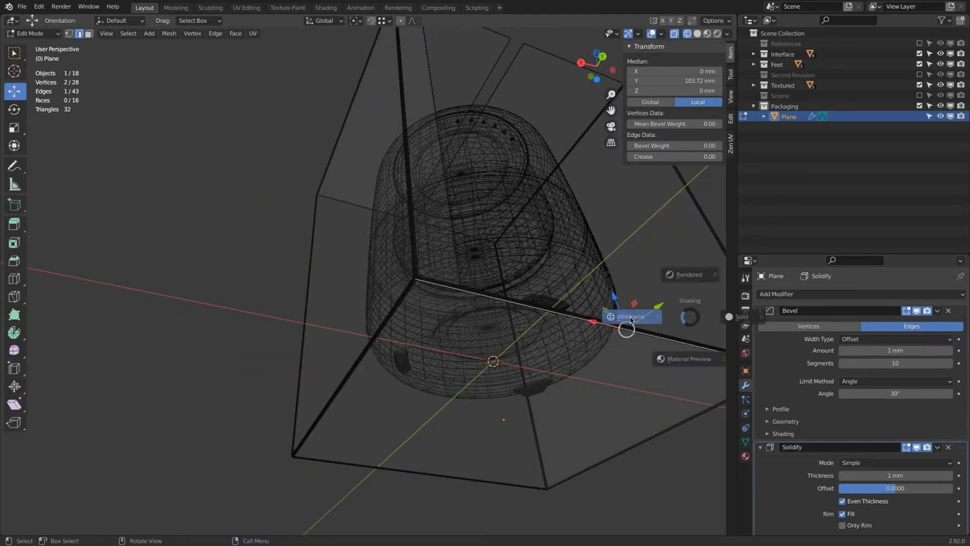
key("shift+z")
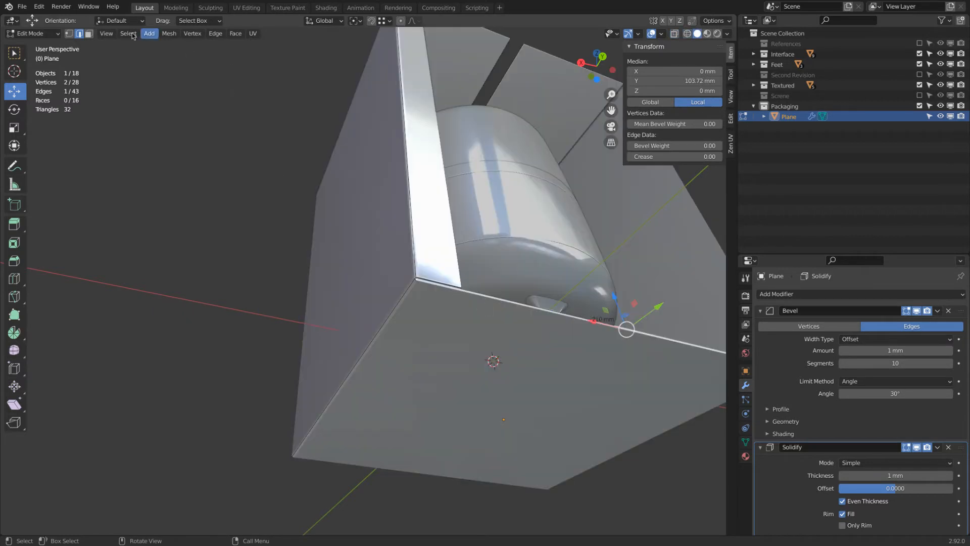
left_click(90, 34)
left_click(469, 401)
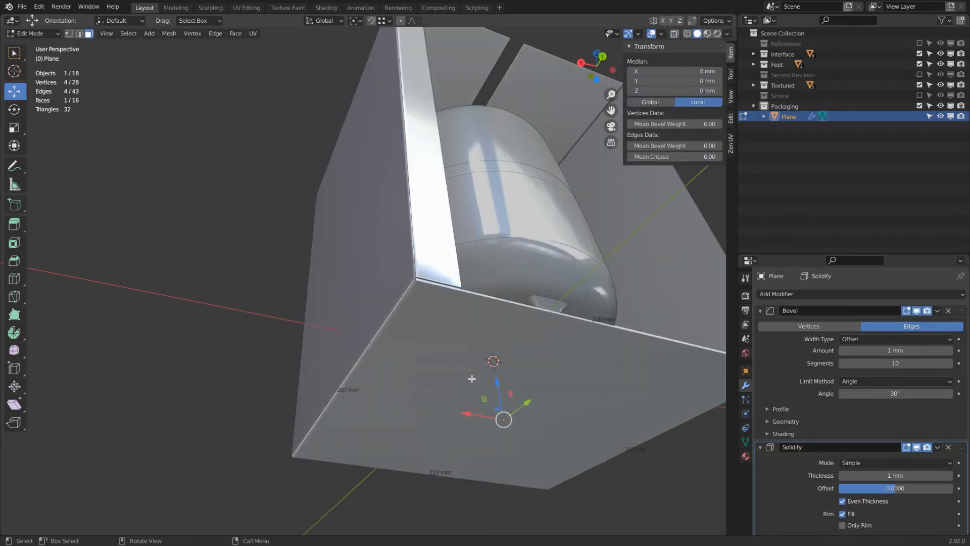
key("x")
left_click(469, 386)
middle_click_drag(468, 387, 342, 110)
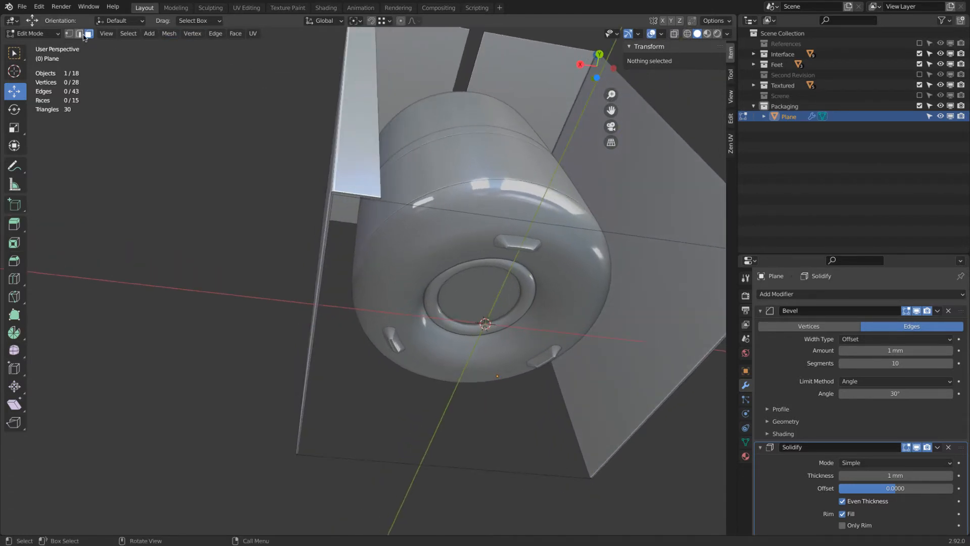
Step: Reveal all hidden faces and hide only the two opposite Y side walls again
key("alt+h")
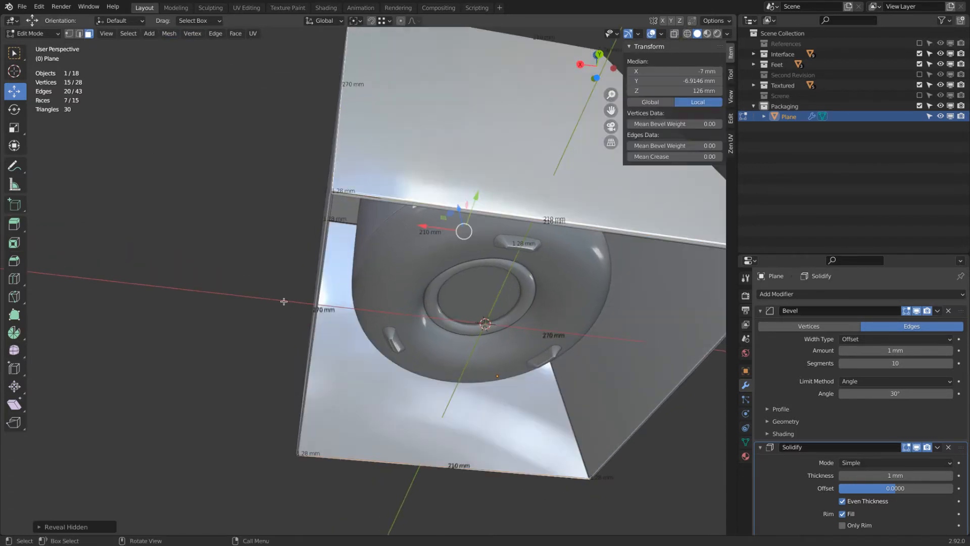
middle_click_drag(434, 229, 377, 167)
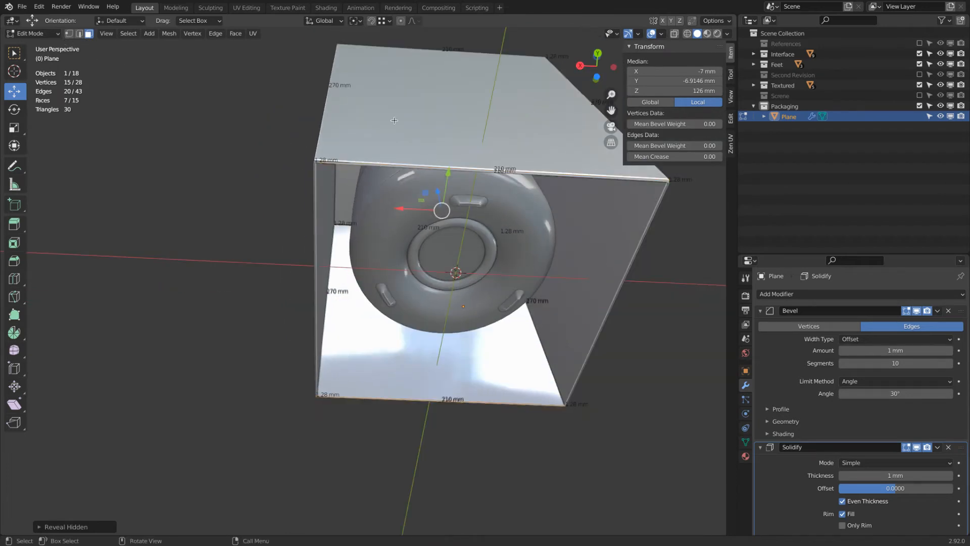
left_click(409, 126)
left_click(389, 365, "shift")
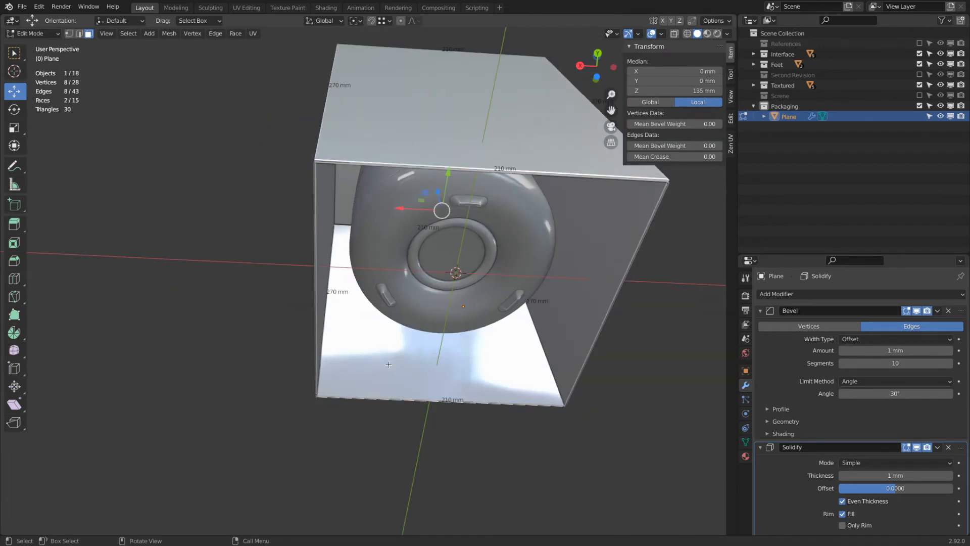
key("h")
Step: Try to select the narrow fold strips along the box's open bottom in the shaded view
middle_click_drag(389, 364, 602, 253)
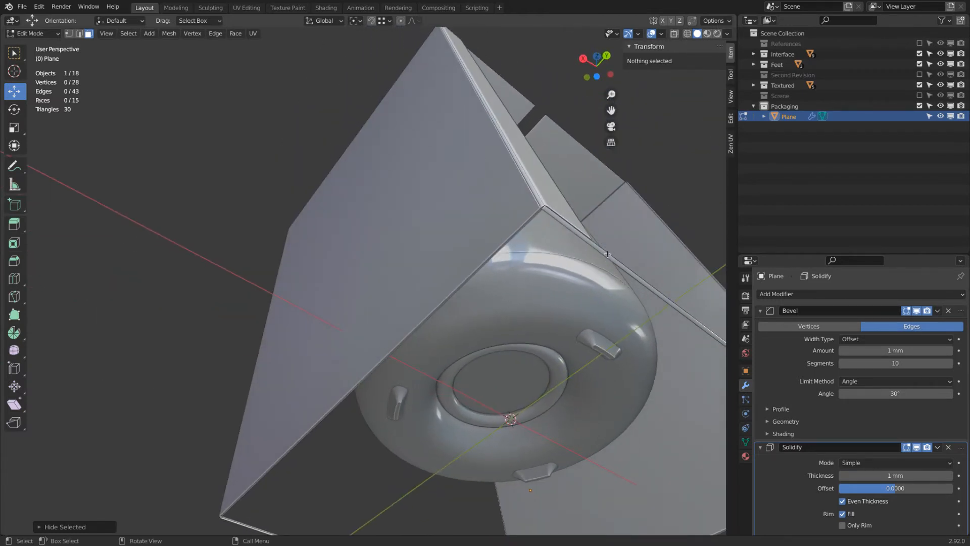
left_click(607, 253)
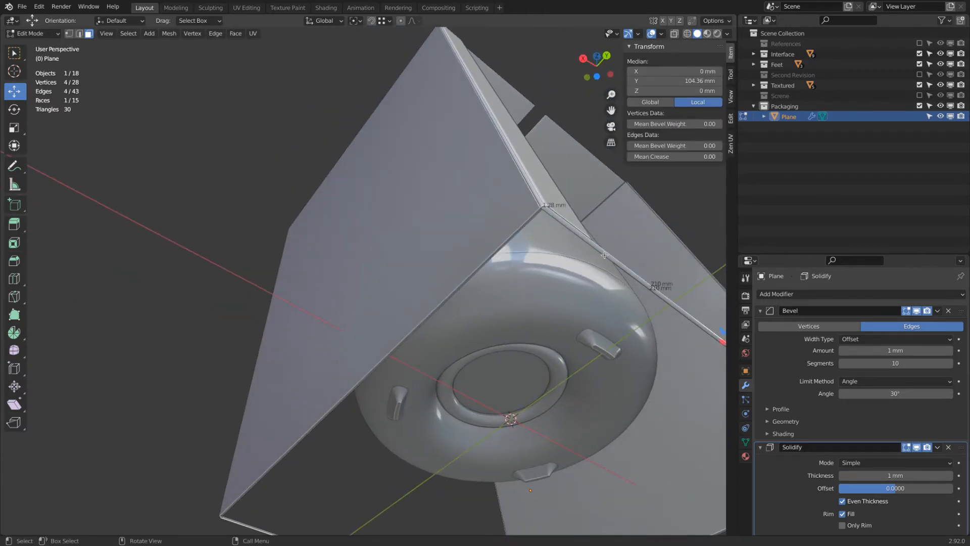
left_click(602, 255, "shift")
middle_click_drag(601, 255, 386, 320)
scroll(449, 271, "up", 5)
left_click(442, 272, "shift")
left_click(440, 275)
Step: Display the scene as wireframe and turn off the viewport display of the Bevel and Solidify modifiers
key("shift+z")
middle_click_drag(437, 255, 377, 264)
left_click(339, 268)
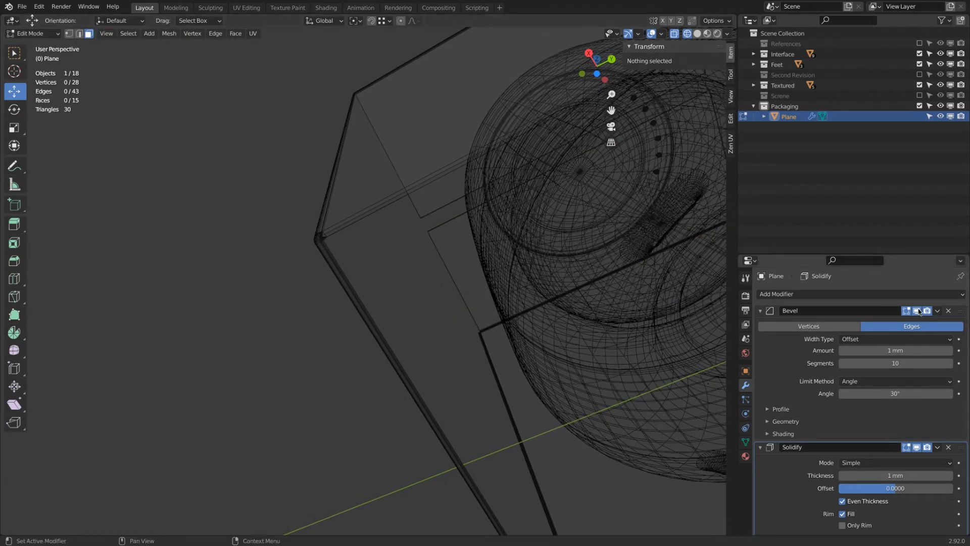
left_click(917, 447)
left_click(918, 449)
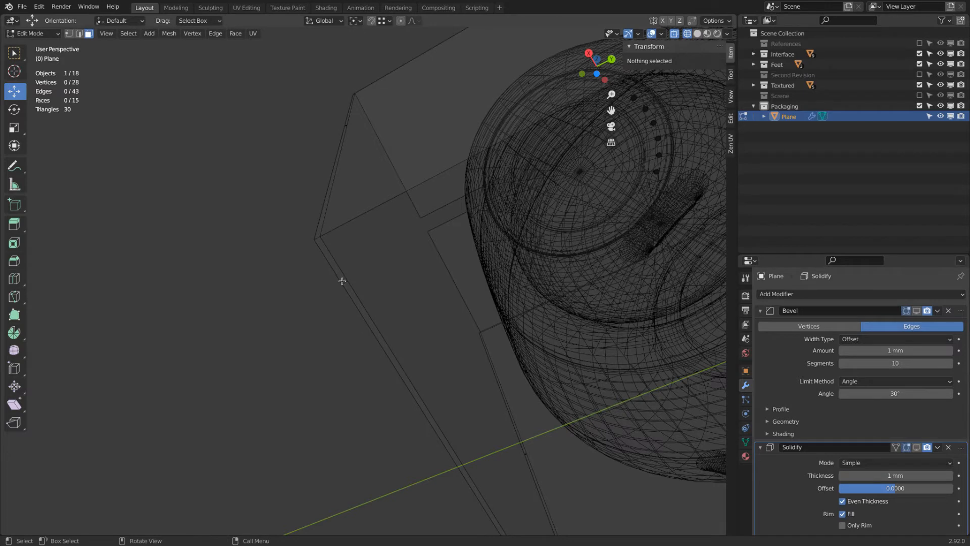
Step: Delete the two narrow fold-strip faces along the bottom edges of the Y side walls
middle_click_drag(377, 303, 411, 361)
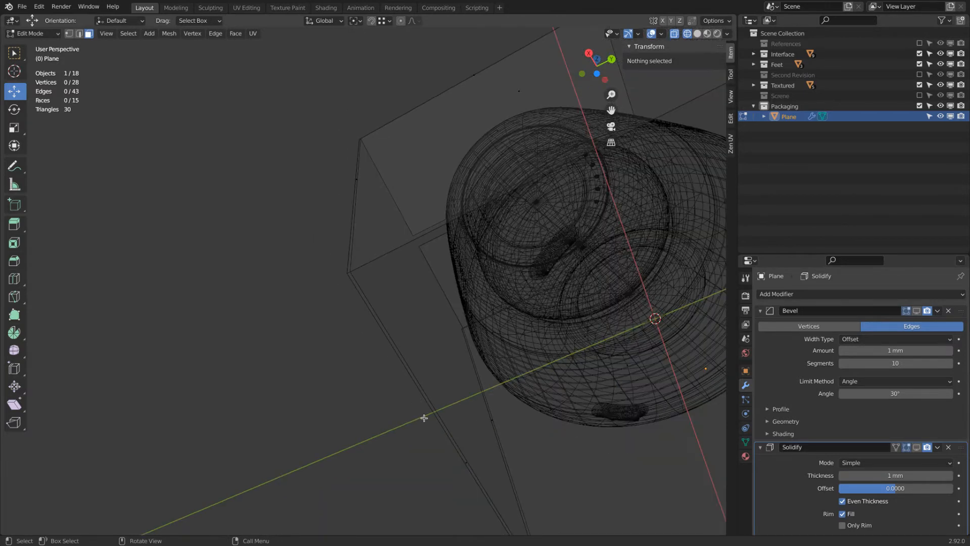
left_click(465, 462)
scroll(549, 323, "down", 1)
middle_click_drag(574, 290, 366, 301, "shift")
left_click(520, 320, "shift")
middle_click_drag(521, 319, 563, 310)
key("x")
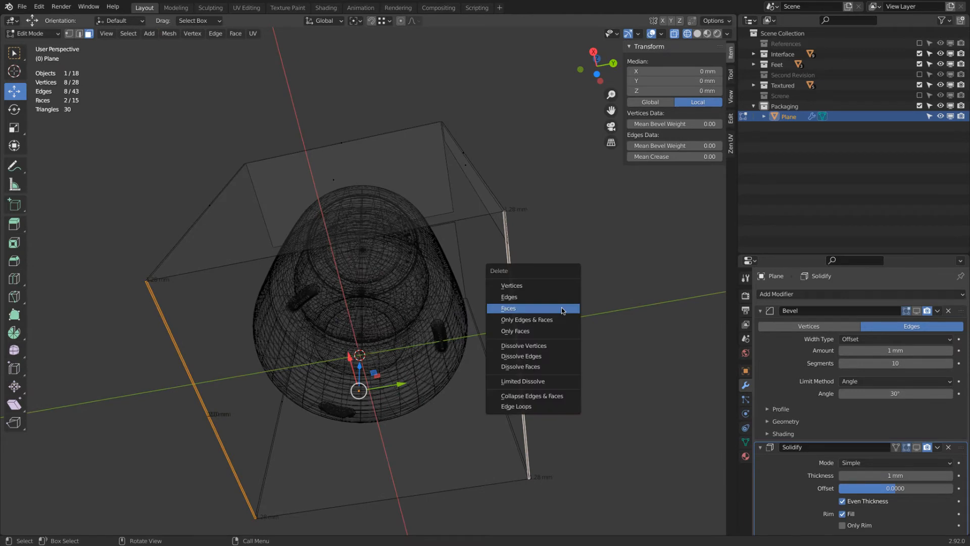
left_click(562, 308)
Step: Reveal the hidden walls, return to solid shading, and hide only the positive Y wall
middle_click_drag(563, 308, 504, 315)
key("alt+h")
key("shift+z")
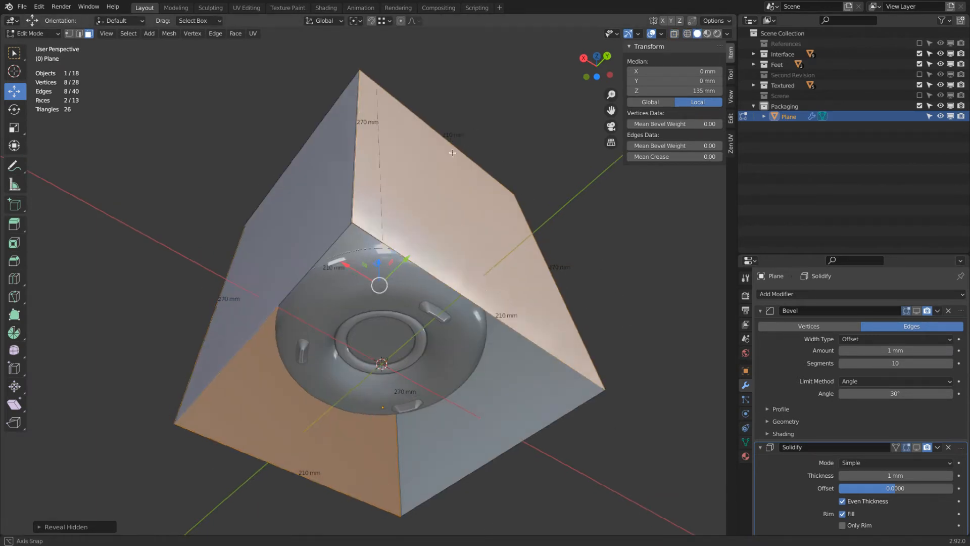
middle_click_drag(460, 140, 462, 167)
middle_click_drag(483, 200, 460, 185)
left_click(489, 210)
key("h")
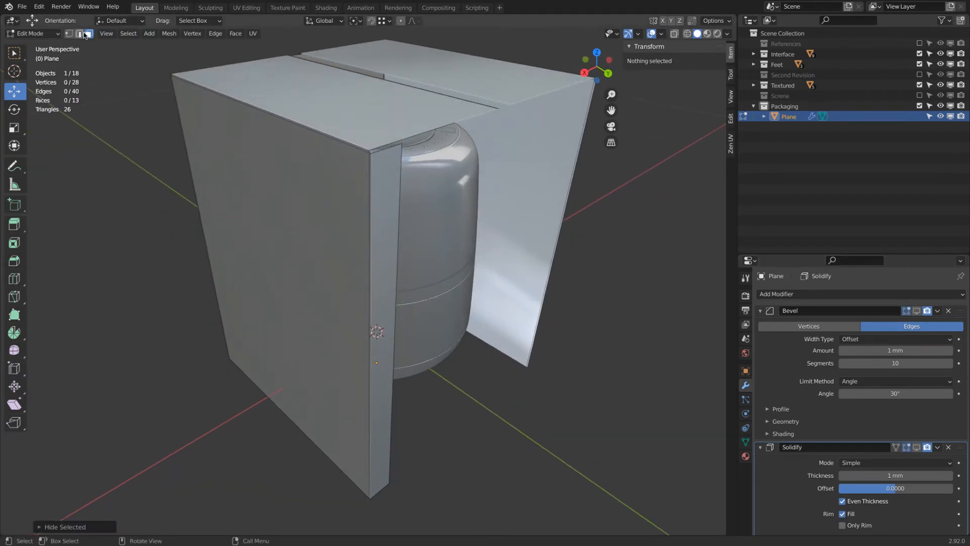
Step: Select the glue tab's free vertical edge and the two vertical fold edges at its corner
scroll(379, 170, "up", 2)
left_click(388, 173)
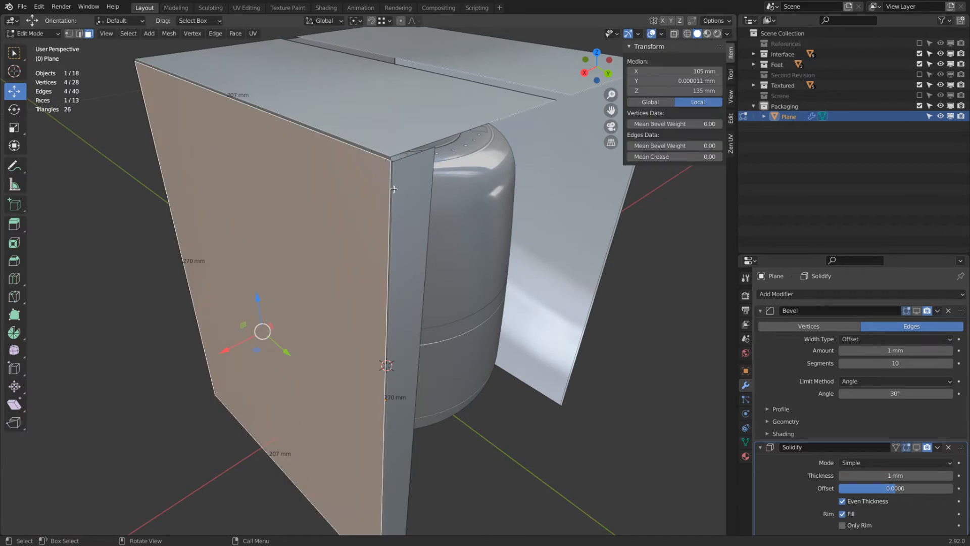
left_click(80, 34)
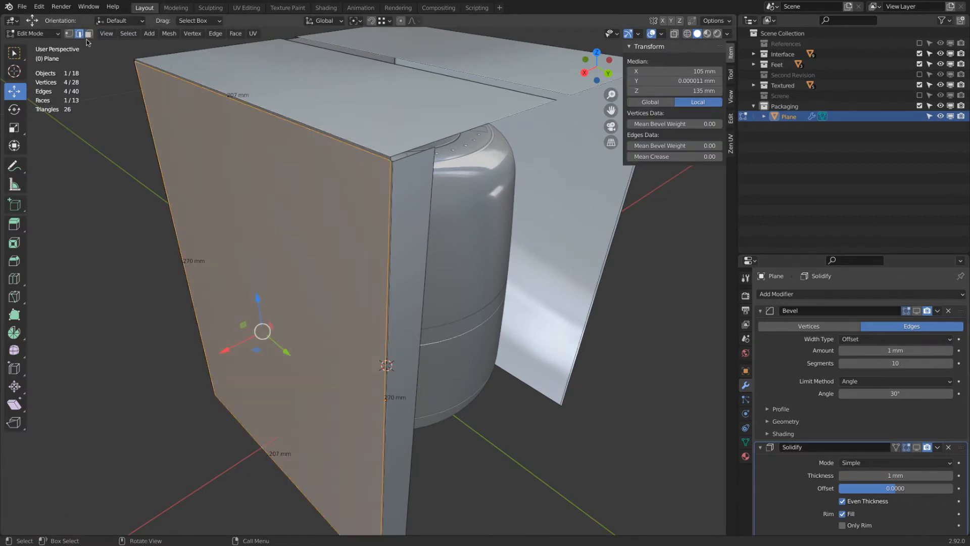
left_click(437, 185)
left_click(392, 188, "shift")
left_click(389, 187, "shift")
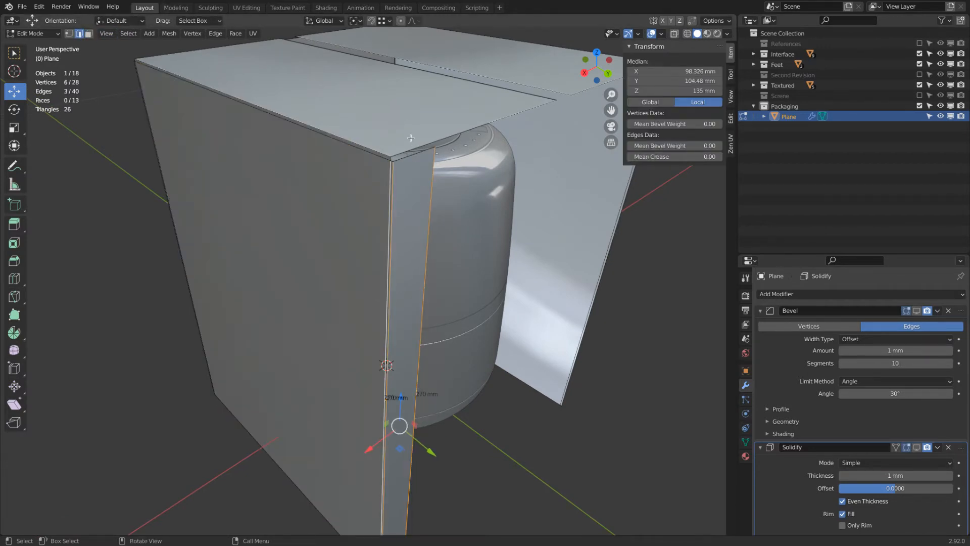
Step: Add the top flaps' positive Y side edges and their corner connecting edges to the selection and move them about 1.4 mm inward along Y
scroll(400, 152, "up", 1)
left_click(381, 170, "shift")
left_click(404, 159, "shift")
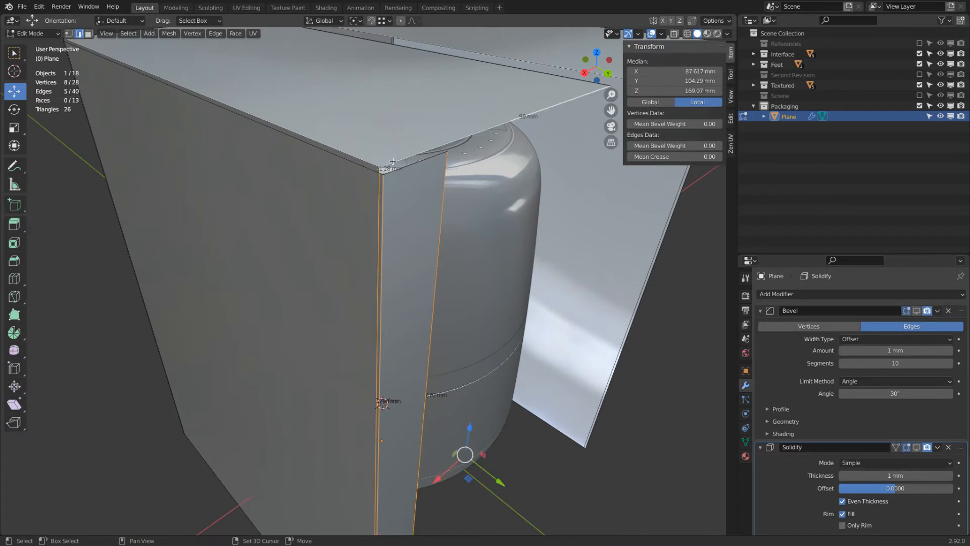
scroll(406, 161, "down", 3)
middle_click_drag(405, 161, 251, 216, "shift")
left_click(399, 159, "shift")
middle_click_drag(465, 156, 329, 184)
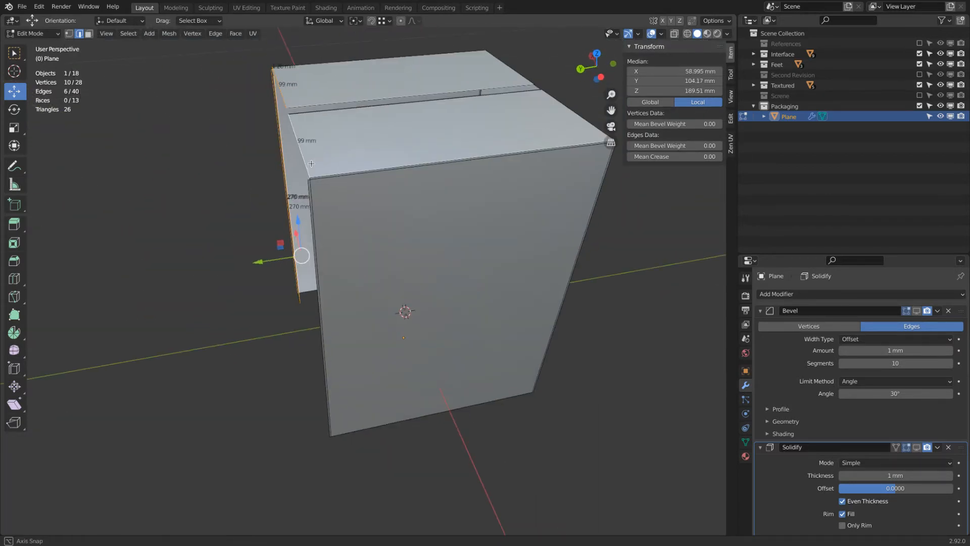
scroll(329, 184, "up", 2)
scroll(287, 189, "up", 1)
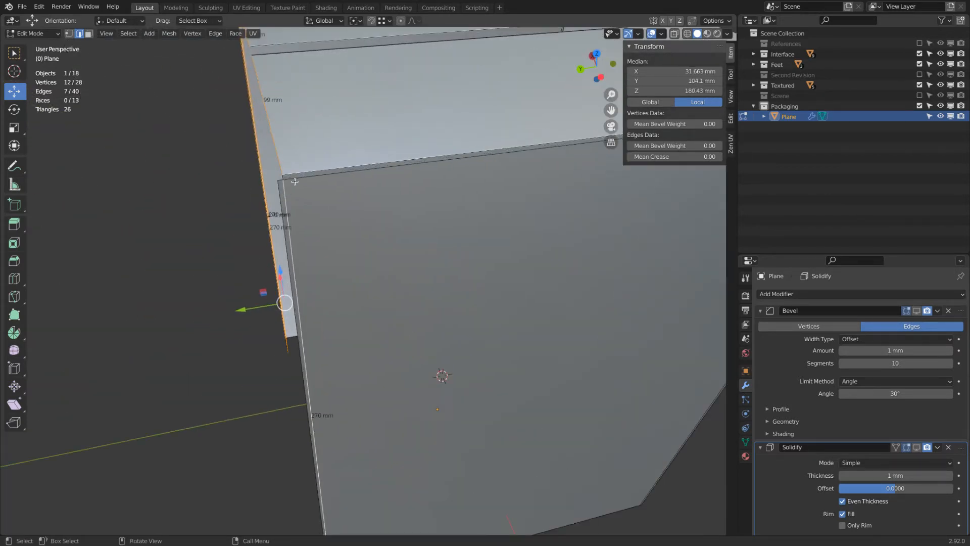
left_click(286, 188, "shift")
scroll(285, 188, "up", 1)
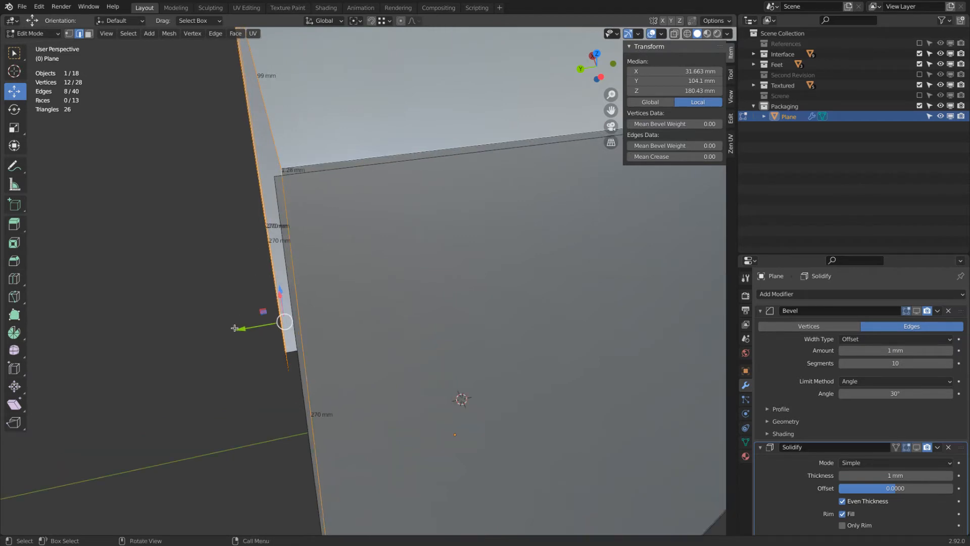
left_click_drag(242, 329, 246, 329)
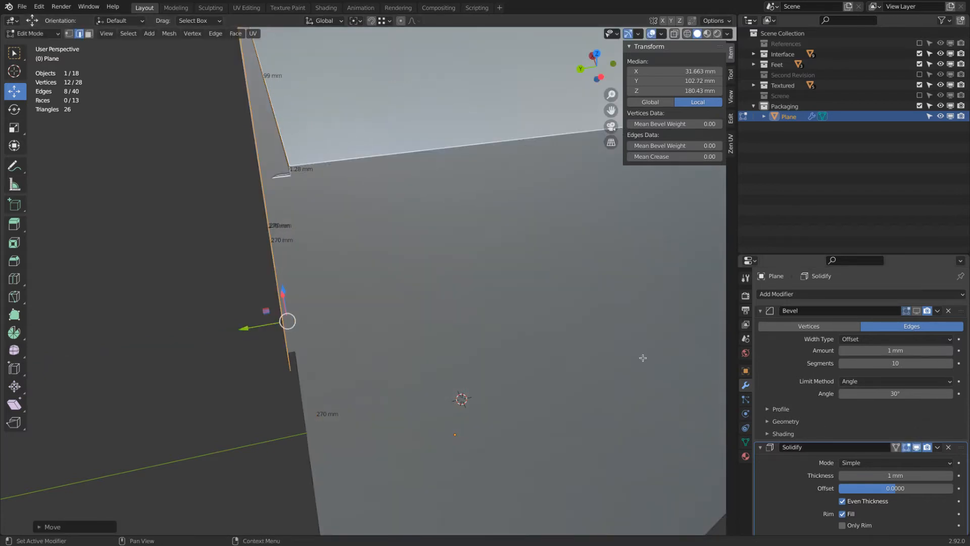
Step: Reveal the hidden positive Y wall and examine the gap between it and the glue tab in solid and wireframe shading
key("alt+h")
middle_click_drag(281, 214, 451, 204)
middle_click_drag(480, 200, 474, 219)
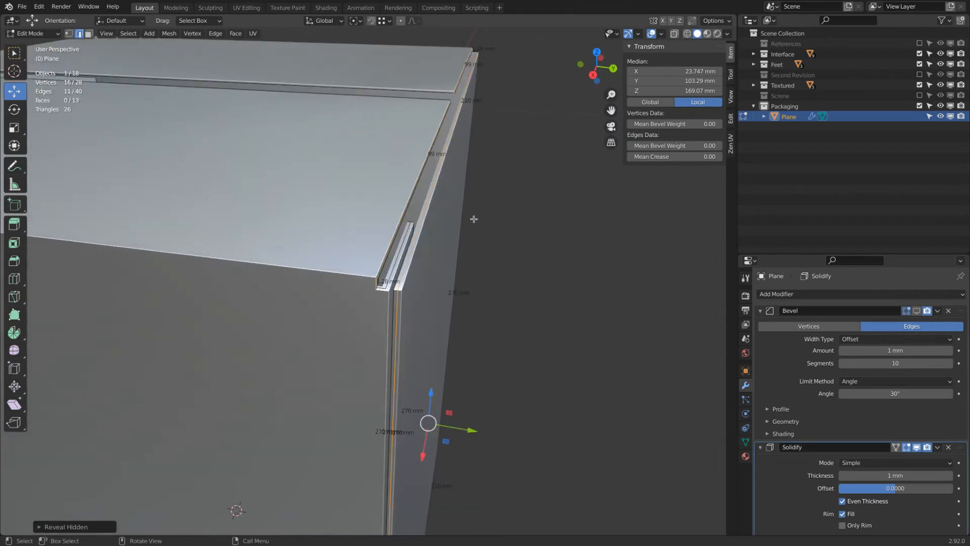
middle_click_drag(405, 294, 415, 236)
middle_click_drag(458, 115, 429, 157)
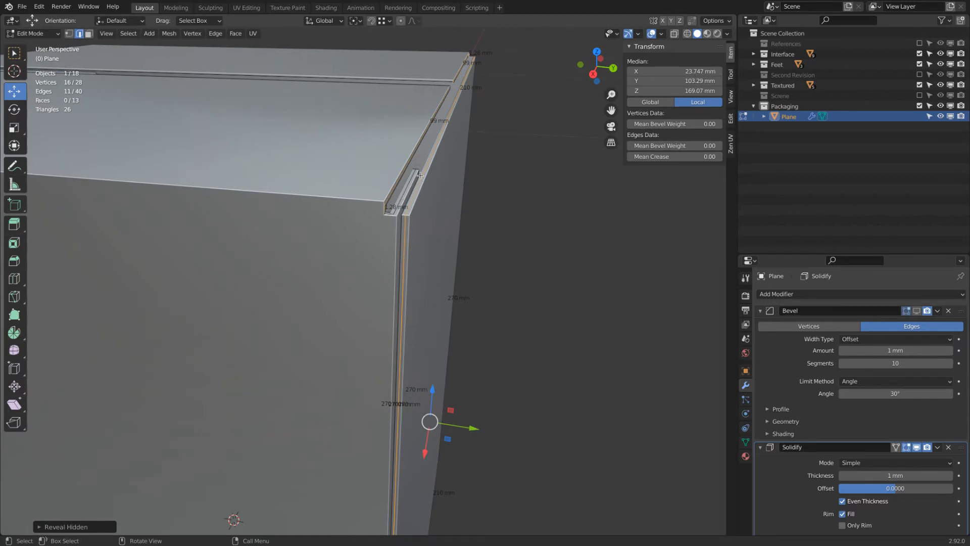
scroll(425, 188, "down", 1)
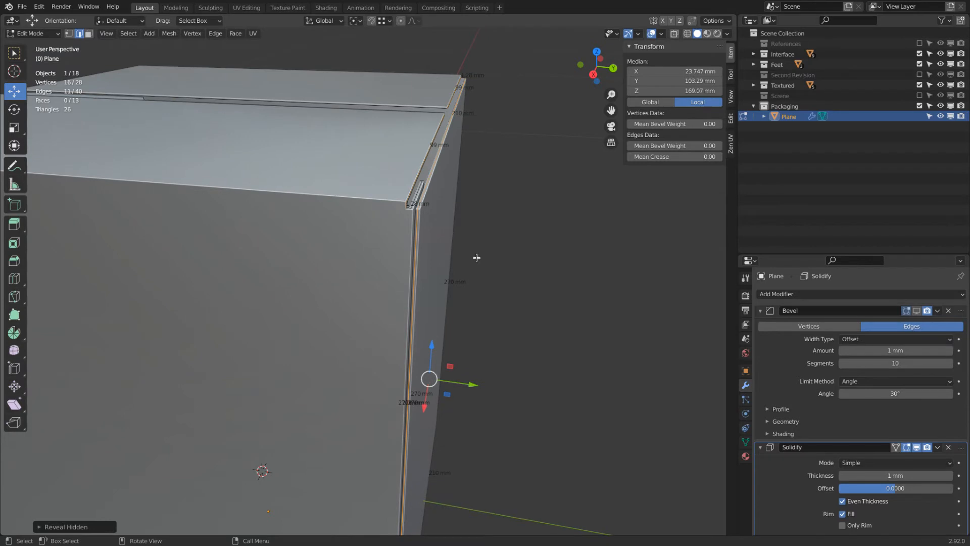
key("z")
key("z")
key("z")
mouse_move(468, 220)
middle_mouse_down()
mouse_move(444, 219)
mouse_move(453, 207)
middle_mouse_up()
scroll(444, 220, "down", 2)
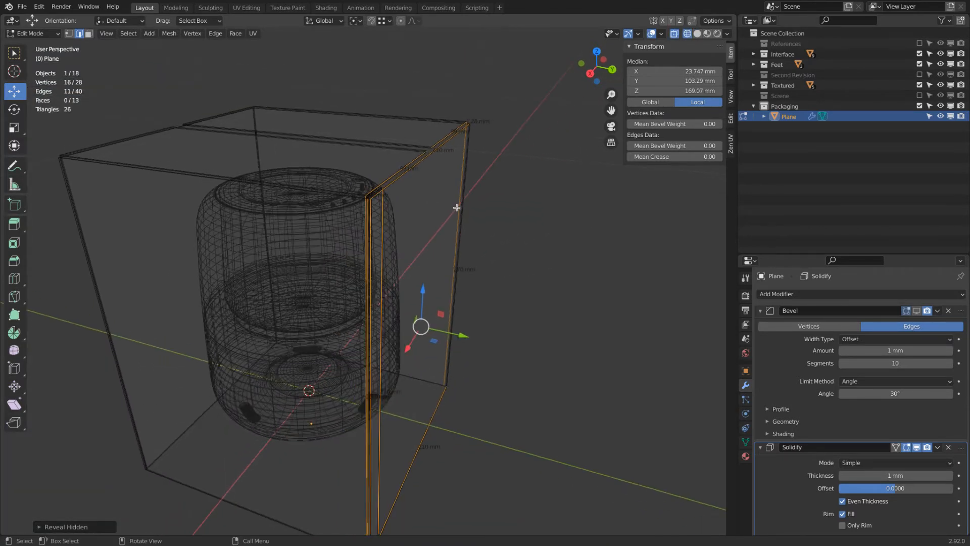
Step: Clear the selection, return to solid shading, and select both top flaps' side edges facing the positive Y wall
key("a")
key("alt+a")
key("z")
left_click(570, 195)
left_click(404, 169)
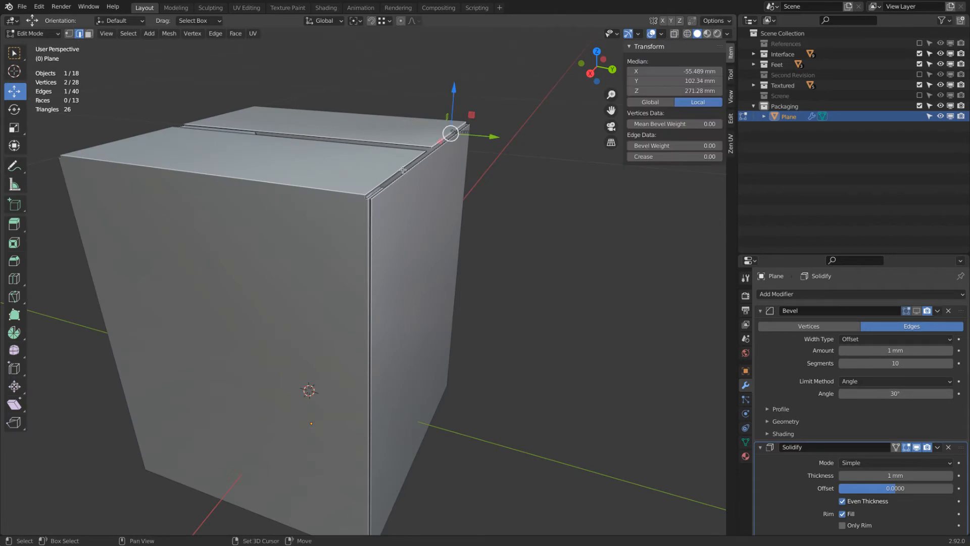
left_click(394, 170, "shift")
scroll(384, 173, "up", 2)
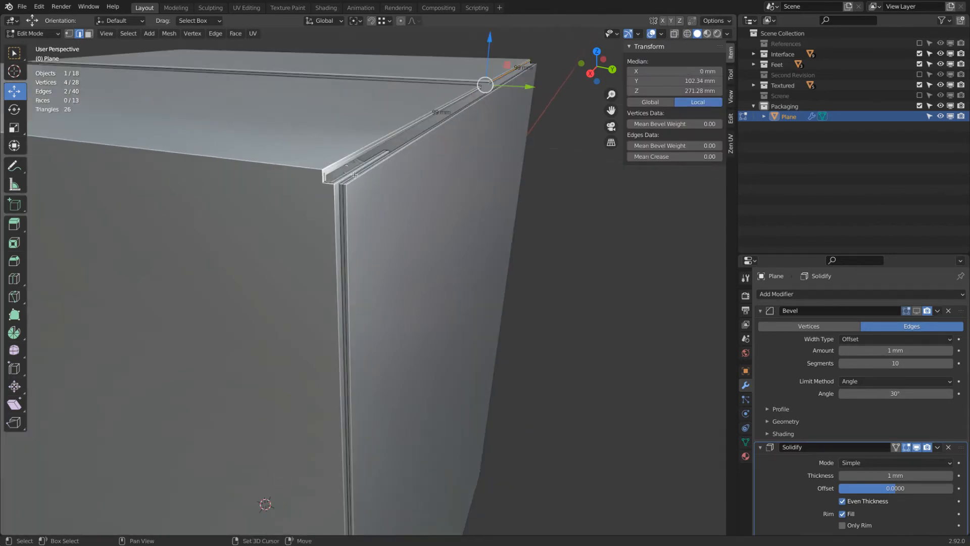
Step: Show the box as wireframe and exclude the Textured, Interface and Feet collections from the view layer
key("z")
left_click(173, 265)
scroll(377, 199, "up", 3)
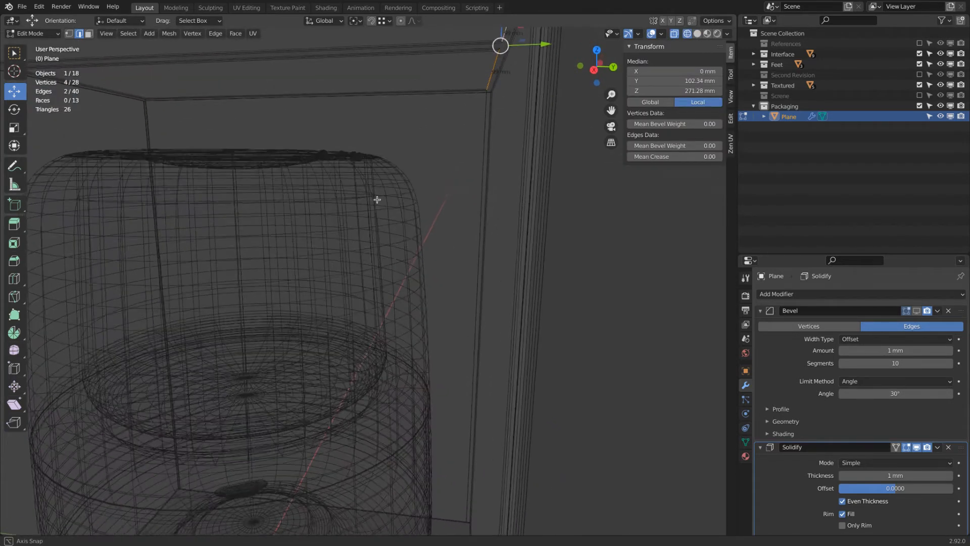
left_click(919, 85)
scroll(492, 183, "down", 2)
middle_click_drag(494, 187, 499, 192)
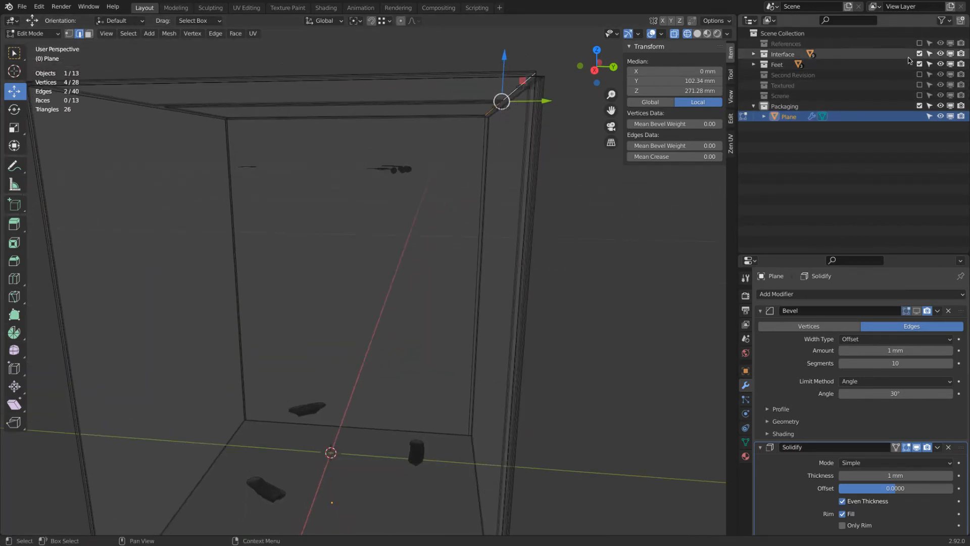
left_click_drag(920, 54, 919, 64)
middle_click_drag(429, 151, 346, 188)
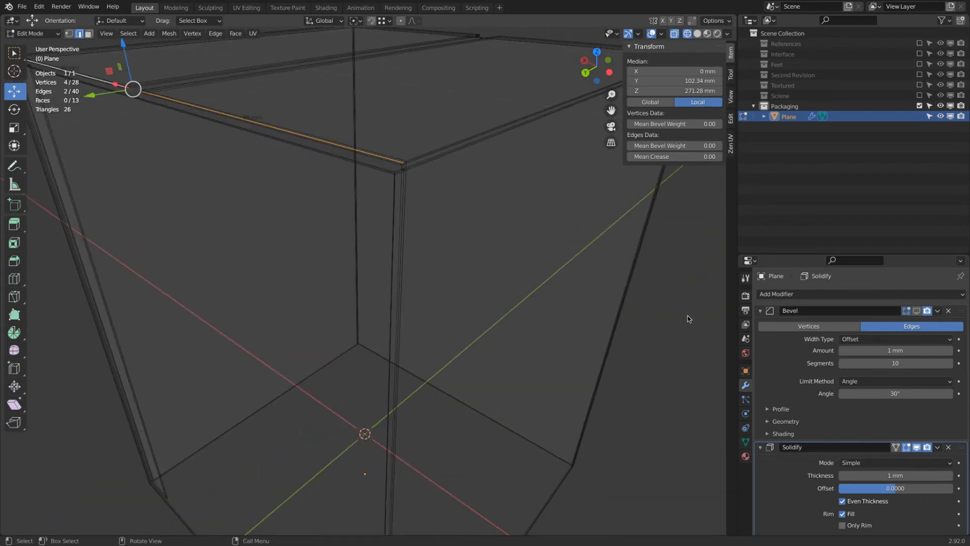
Step: With Solidify's viewport display off, add the corner and glue tab edges to the flap edges, then move all eight about 0.45 mm outward along Y
left_click(918, 448)
left_click(403, 184, "shift")
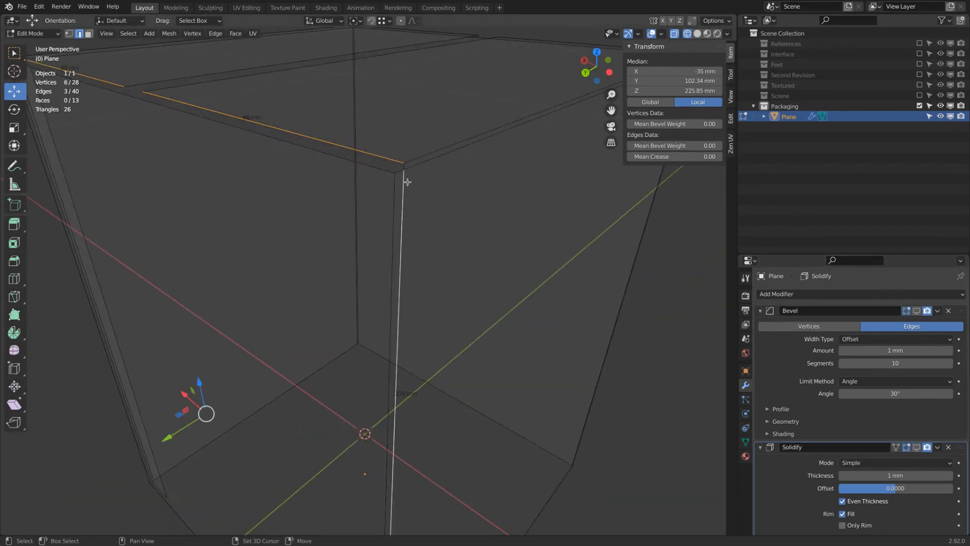
left_click(405, 167, "shift")
middle_click_drag(404, 167, 368, 181)
left_click(366, 181, "shift")
left_click(282, 183, "shift")
left_click(277, 182, "shift")
left_click(275, 164, "shift")
middle_click_drag(275, 163, 322, 184)
key("shift+z")
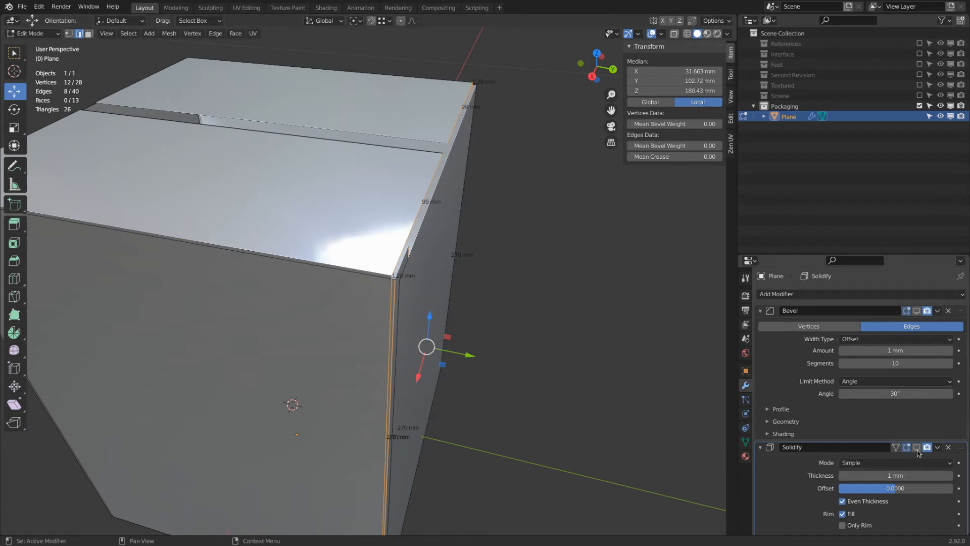
scroll(427, 347, "up", 2)
mouse_move(466, 356)
left_mouse_down()
mouse_move(457, 351)
mouse_move(474, 356)
left_mouse_up()
middle_click_drag(474, 356, 410, 232)
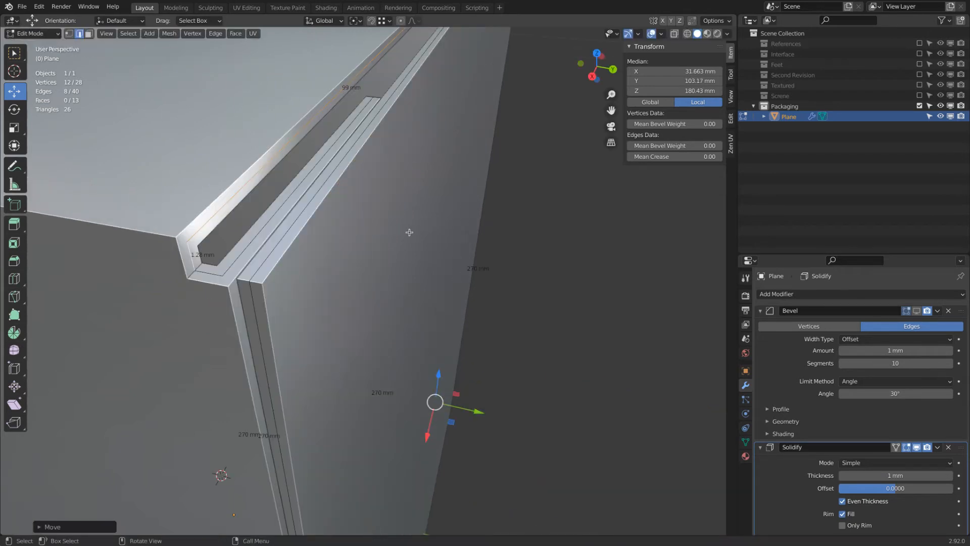
Step: Turn the Bevel modifier's viewport display back on and return the box to Object Mode
left_click(917, 311)
scroll(323, 293, "down", 3)
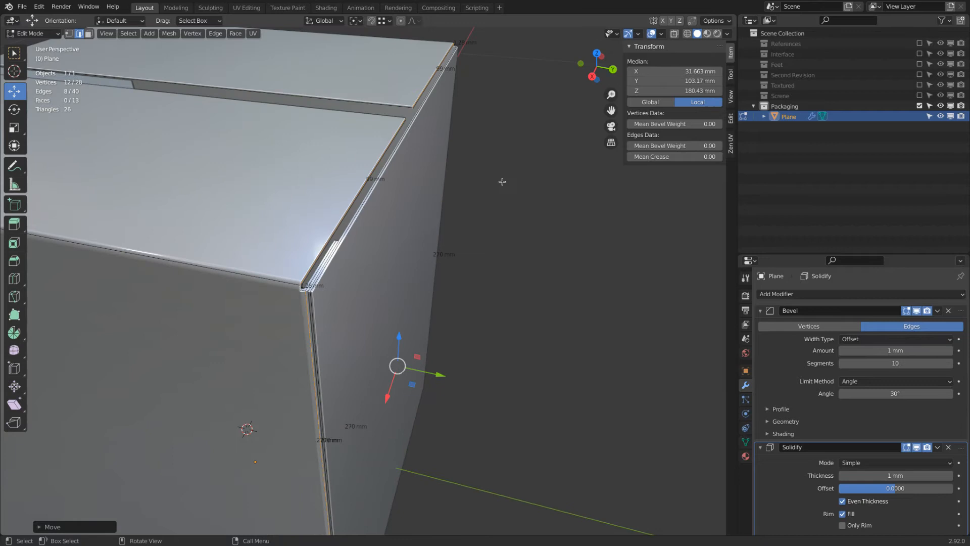
middle_click_drag(493, 184, 490, 178)
key("Tab")
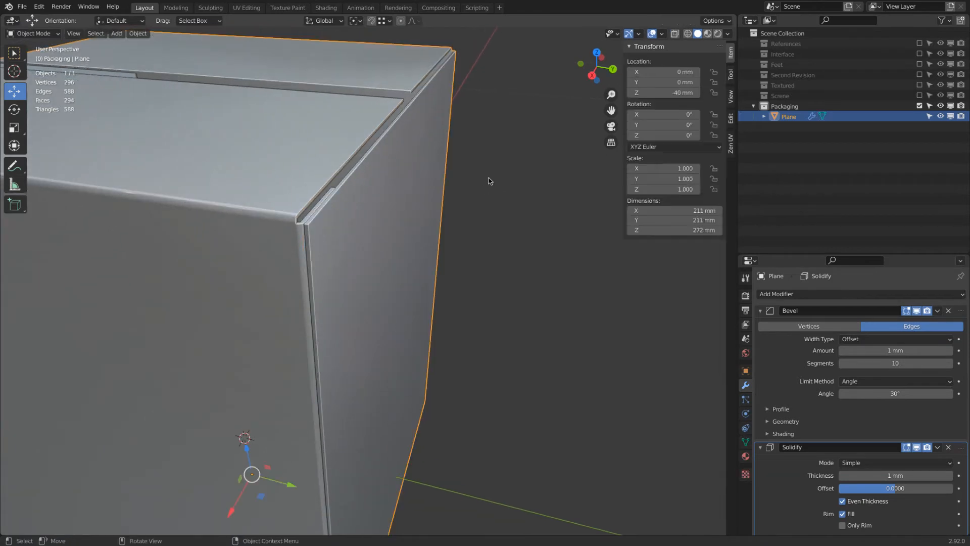
Step: Shade the box smooth and enable Auto Smooth at 30° in its mesh normals
scroll(281, 213, "up", 1)
right_click(281, 217)
left_click(282, 219)
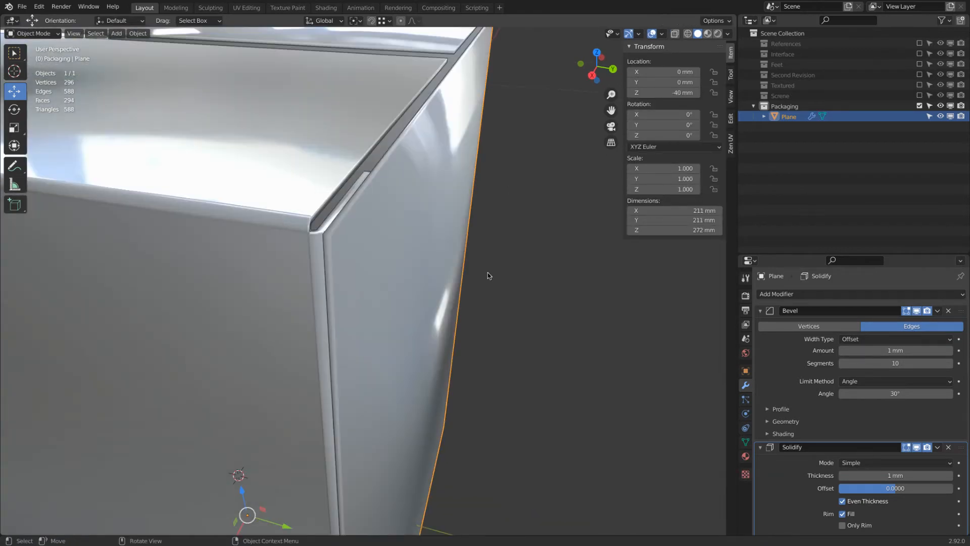
left_click(746, 442)
left_click(842, 435)
scroll(507, 305, "down", 5)
middle_click_drag(472, 264, 512, 280)
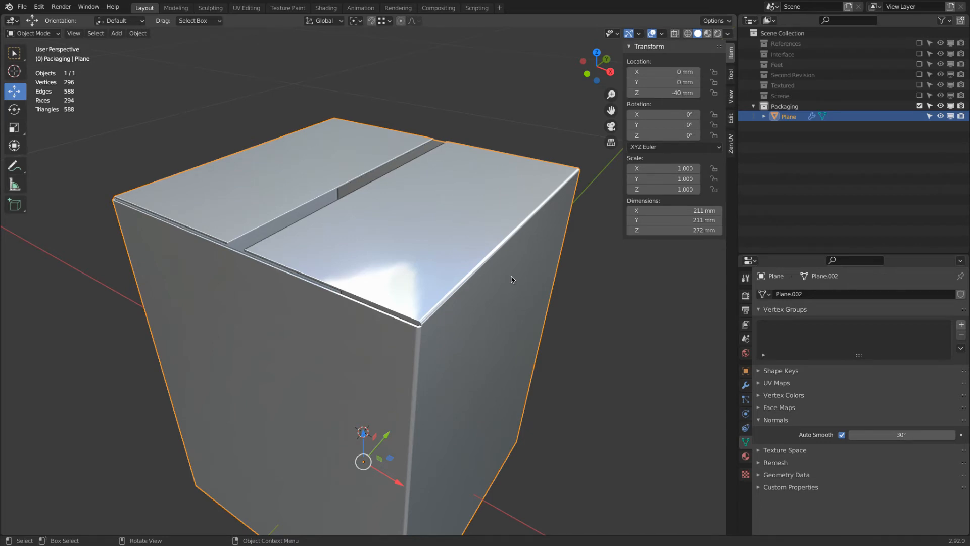
Step: Select the negative Y wall's top edge in Edit Mode and examine its corners in solid and wireframe shading
middle_click_drag(224, 250, 361, 248)
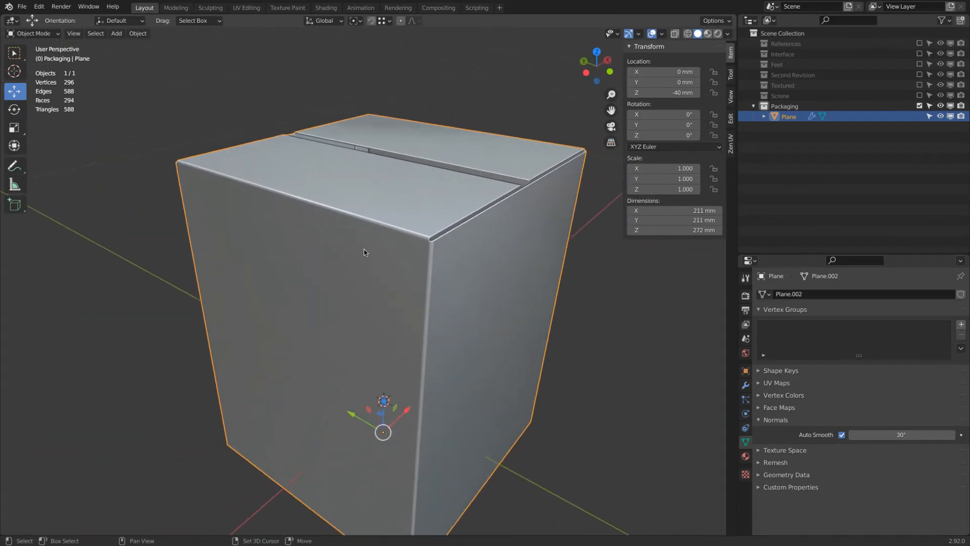
scroll(548, 191, "up", 3)
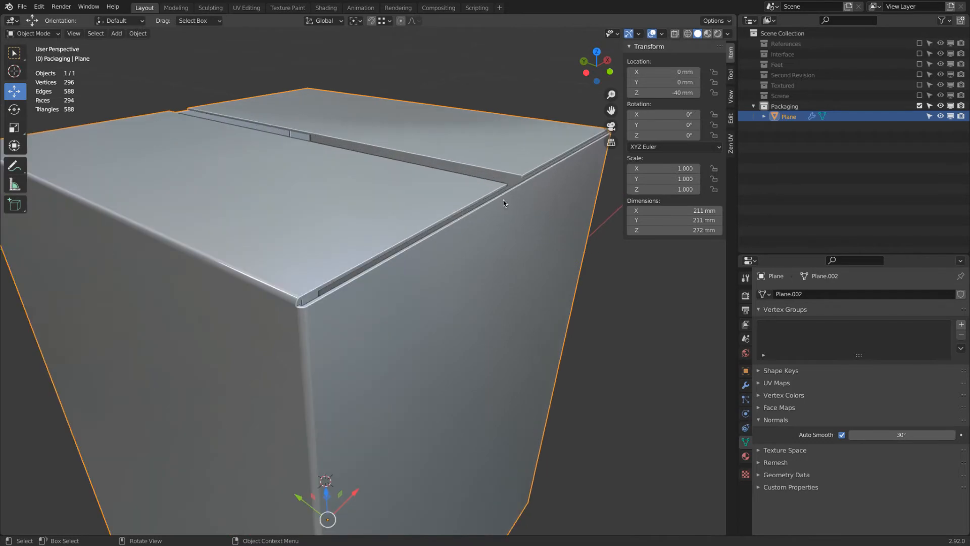
key("Tab")
left_click(451, 226)
middle_click_drag(448, 232, 473, 222, "shift")
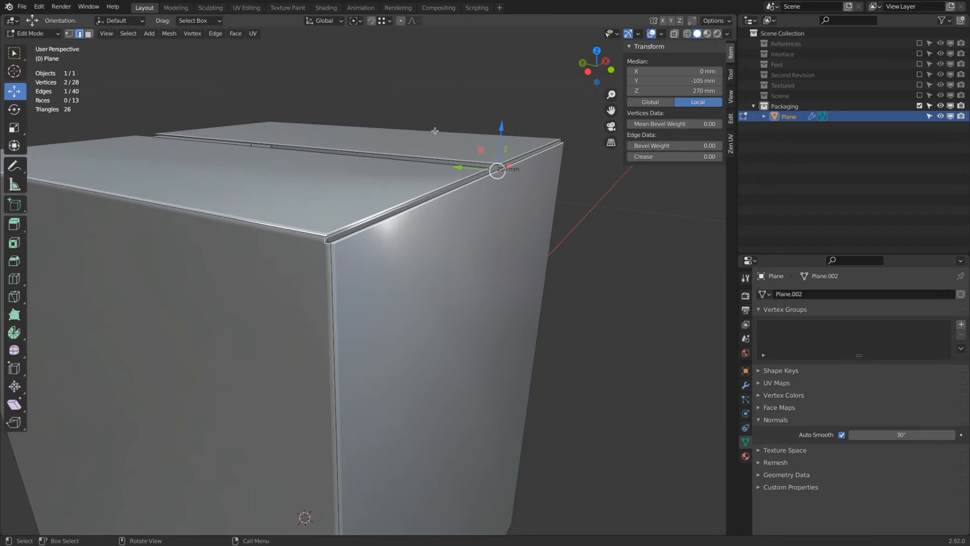
scroll(436, 126, "up", 2)
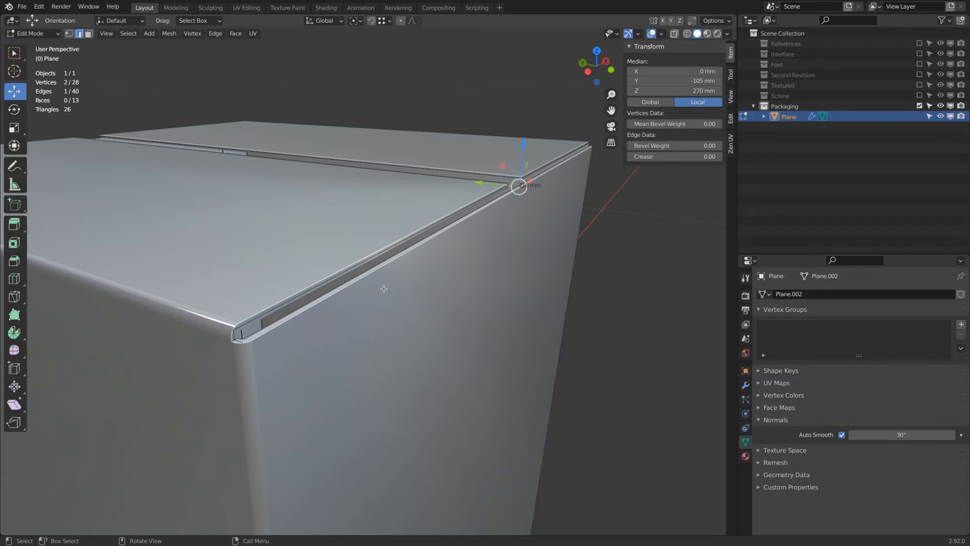
key("shift+z")
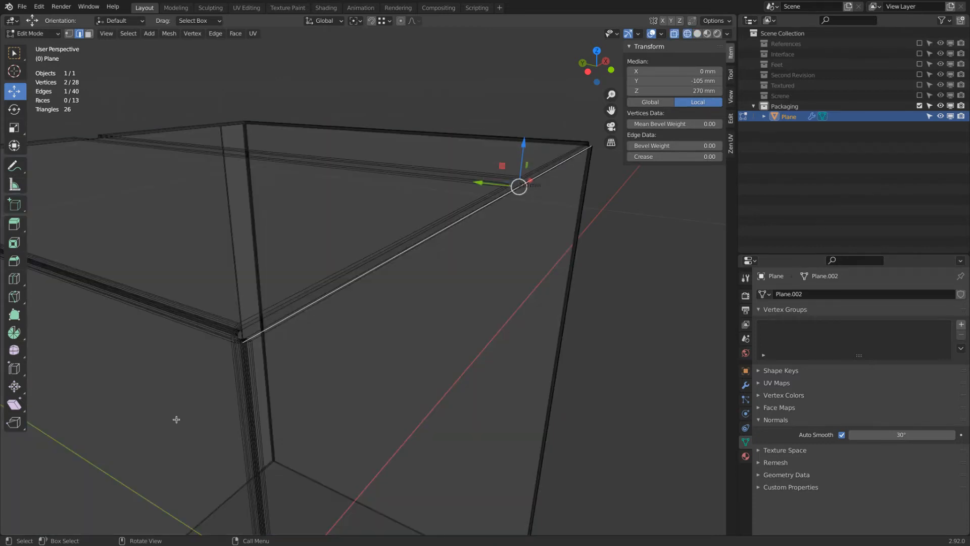
key("shift+z")
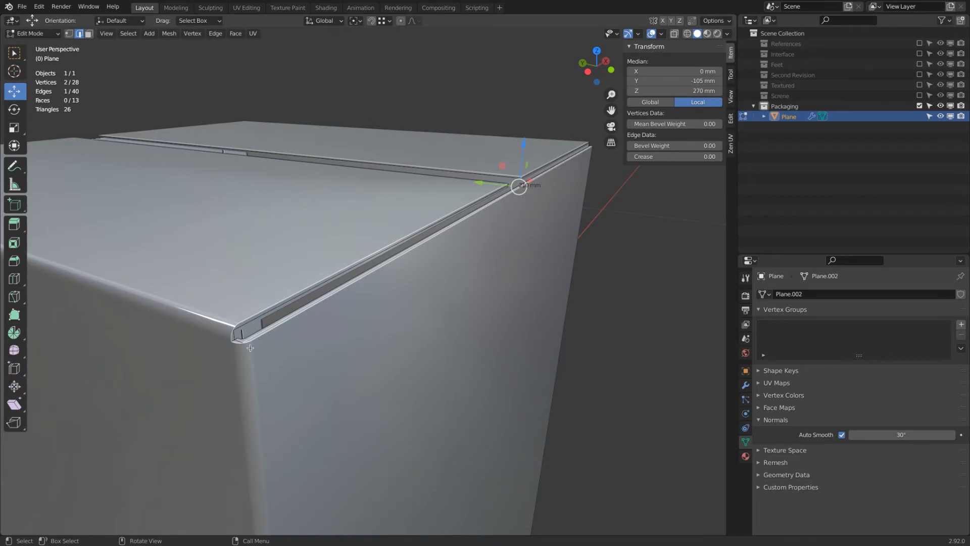
key("KP_Decimal")
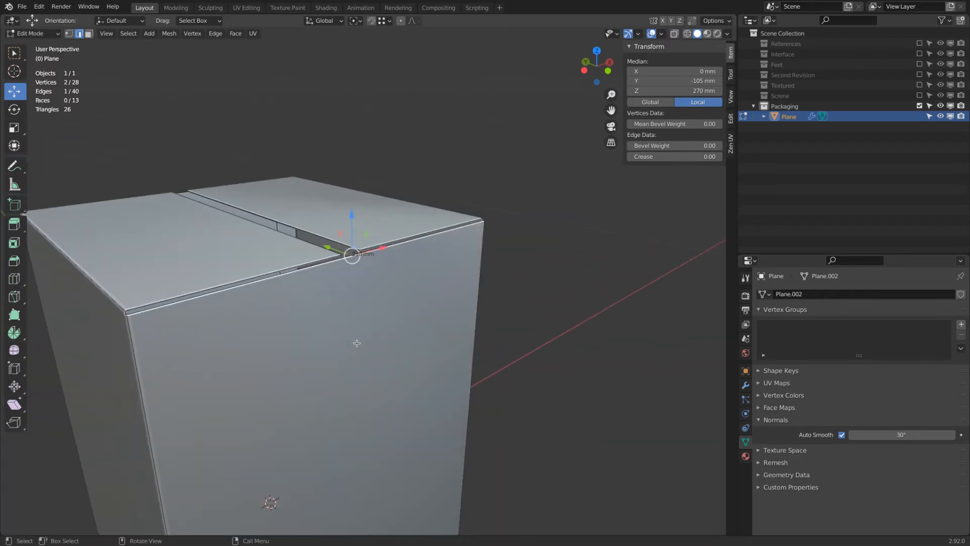
key("shift+z")
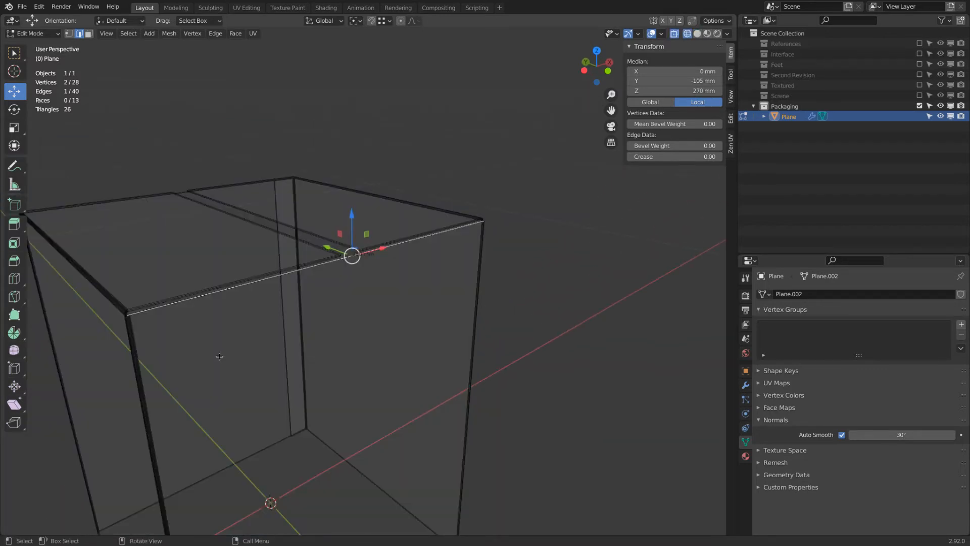
key("shift+z")
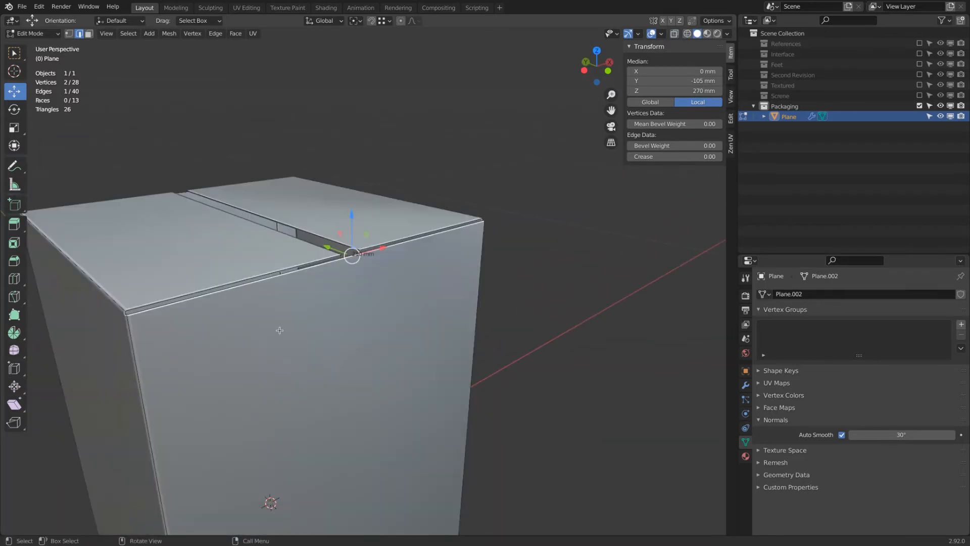
Step: Add two evenly spaced vertical loop cuts to the negative Y wall
key("ctrl+r")
scroll(292, 279, "up", 1)
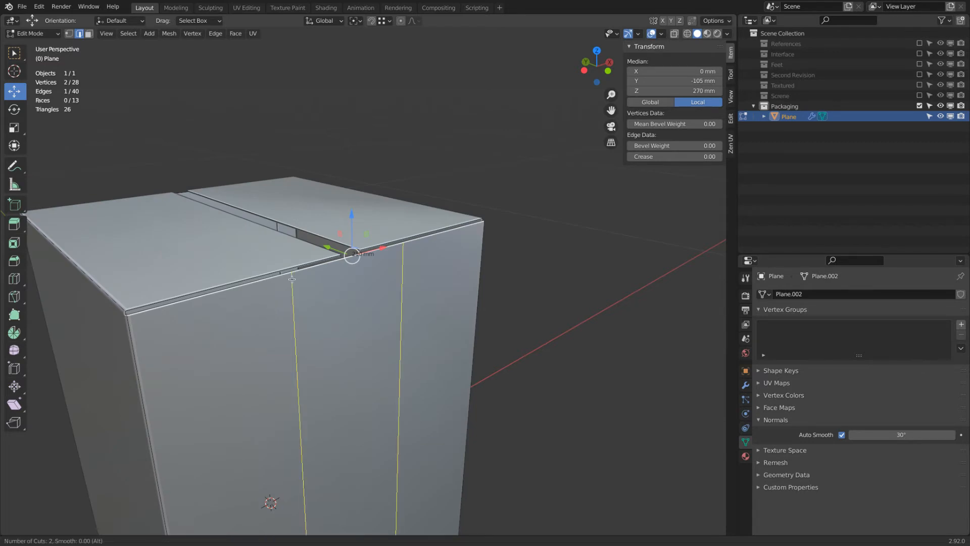
left_click(292, 279)
right_click(292, 282)
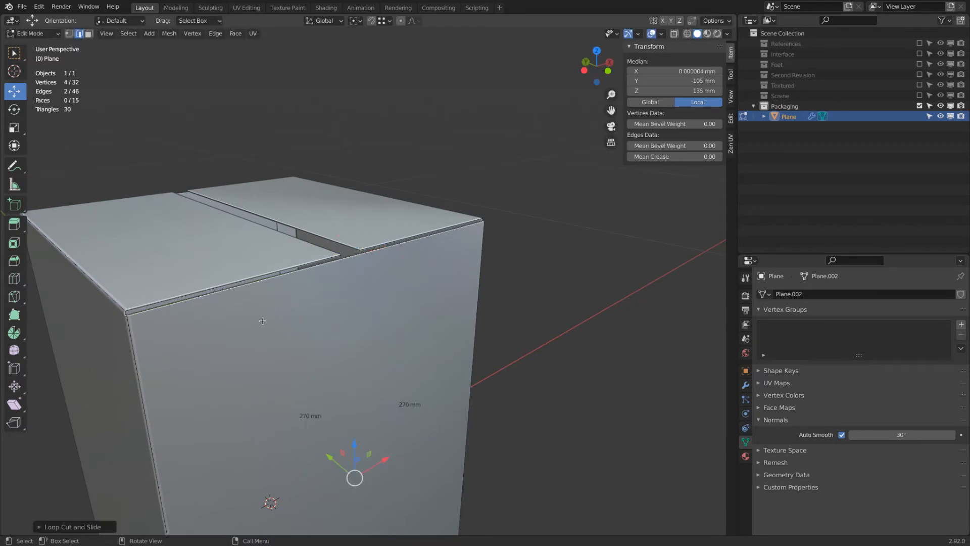
Step: Turn off Solidify's viewport display and scale the two vertical cuts apart along X, close to the wall's side edges
left_click(745, 385)
left_click(917, 447)
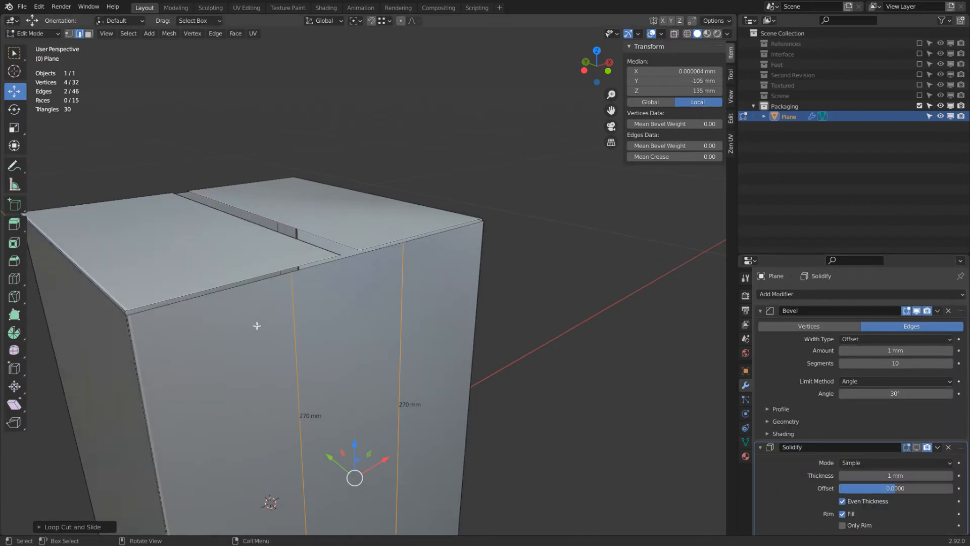
key("s")
key("x")
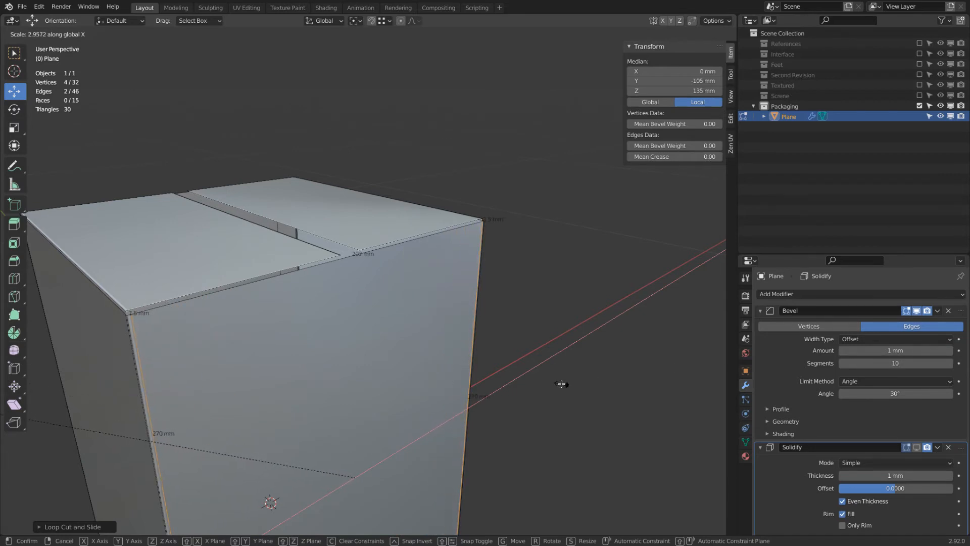
left_click(630, 288)
Step: Fine-tune the X spacing of the negative Y wall's two vertical cuts to about 207 mm
middle_click_drag(630, 288, 405, 339)
scroll(404, 339, "up", 5)
scroll(319, 288, "down", 2)
key("s")
key("x")
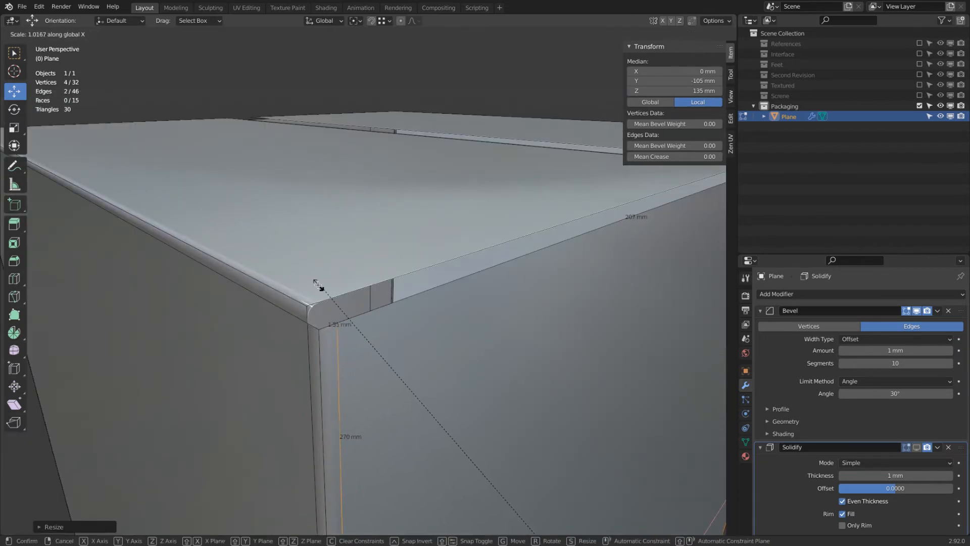
left_click(315, 283)
scroll(372, 260, "down", 3)
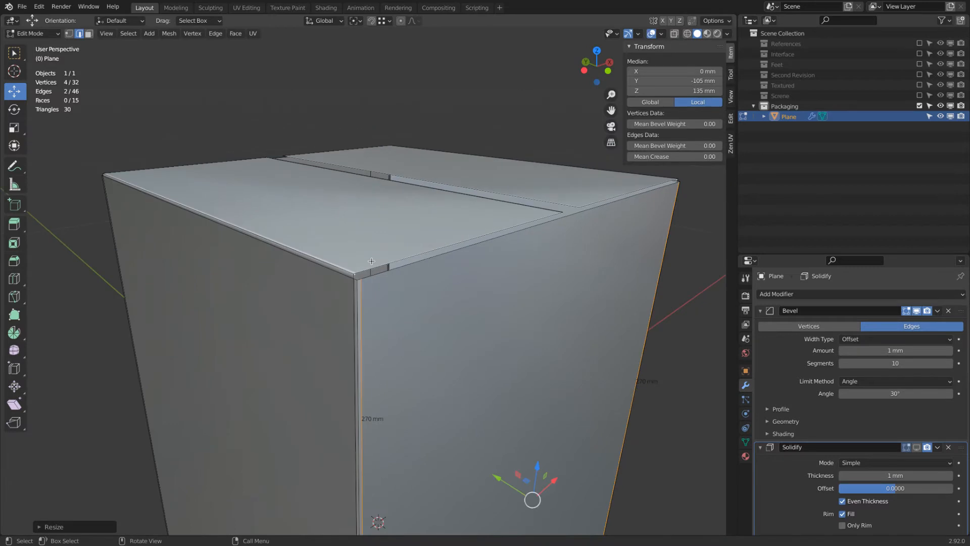
Step: Extrude the middle segment of the negative Y wall's top edge upward along Z by about 3.7 mm
left_click(410, 268)
middle_click_drag(410, 268, 393, 269)
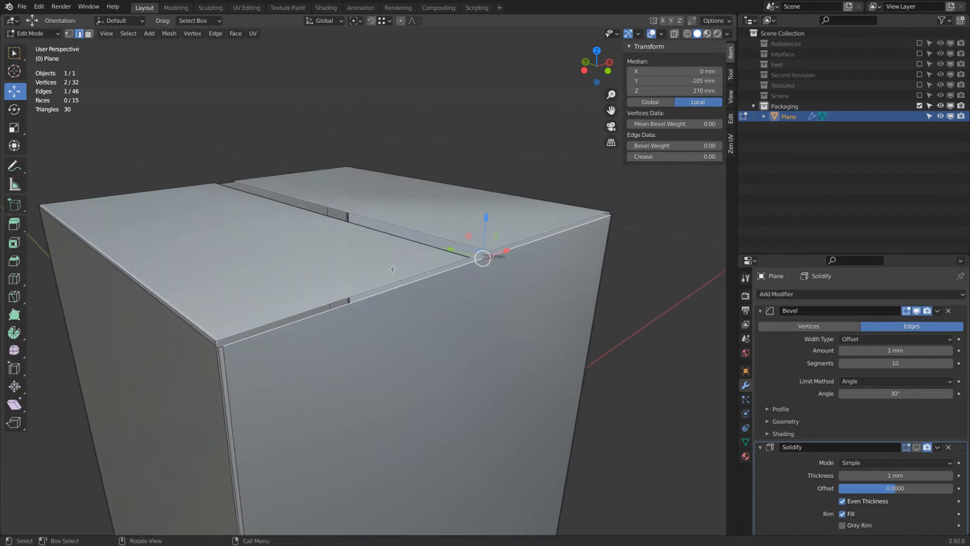
key("e")
key("z")
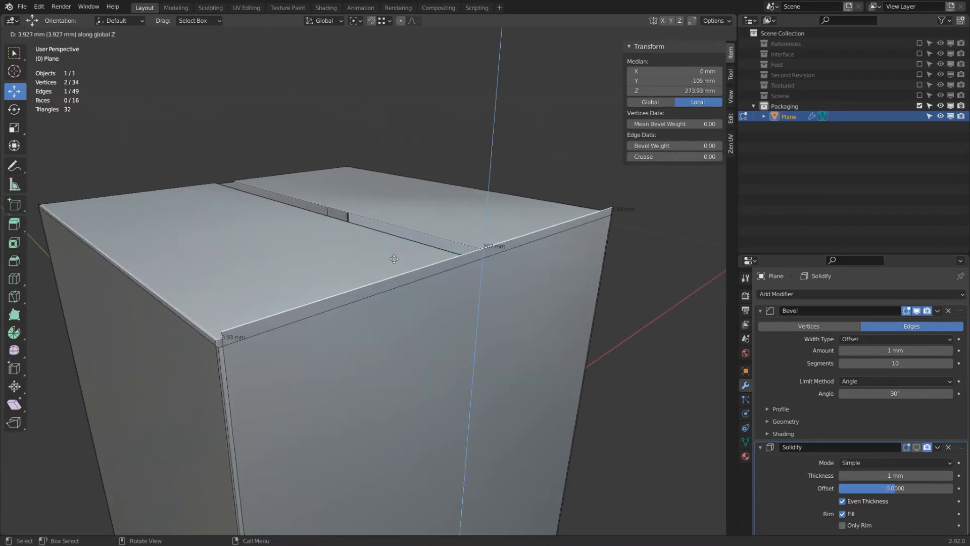
left_click(396, 259)
Step: Extrude the raised edge along Y across the top of the box toward the positive Y wall to form a lid
key("KP_1")
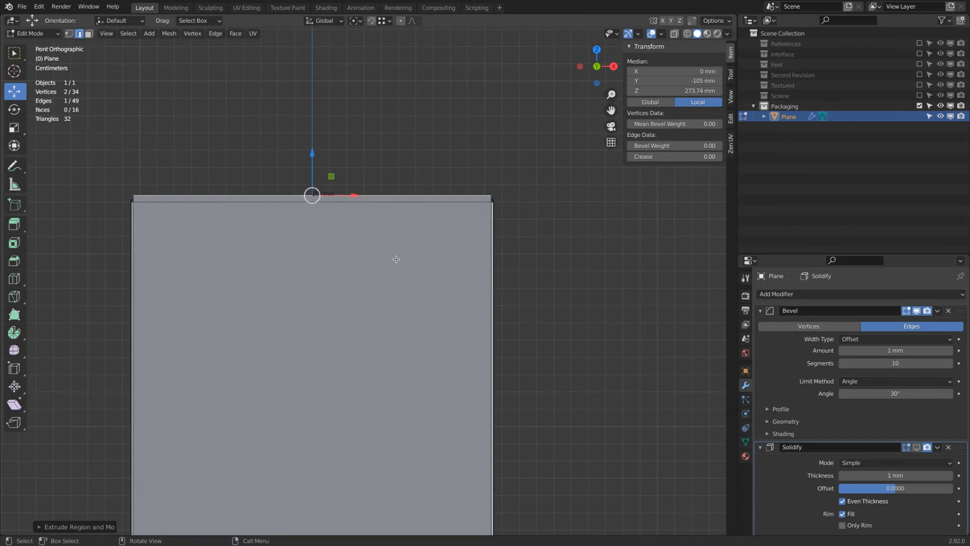
key("KP_3")
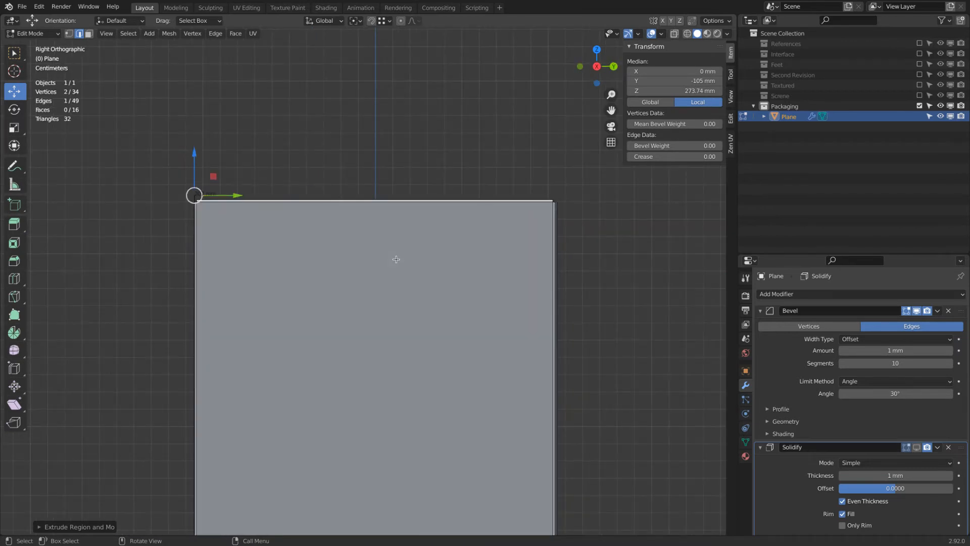
key("e")
key("y")
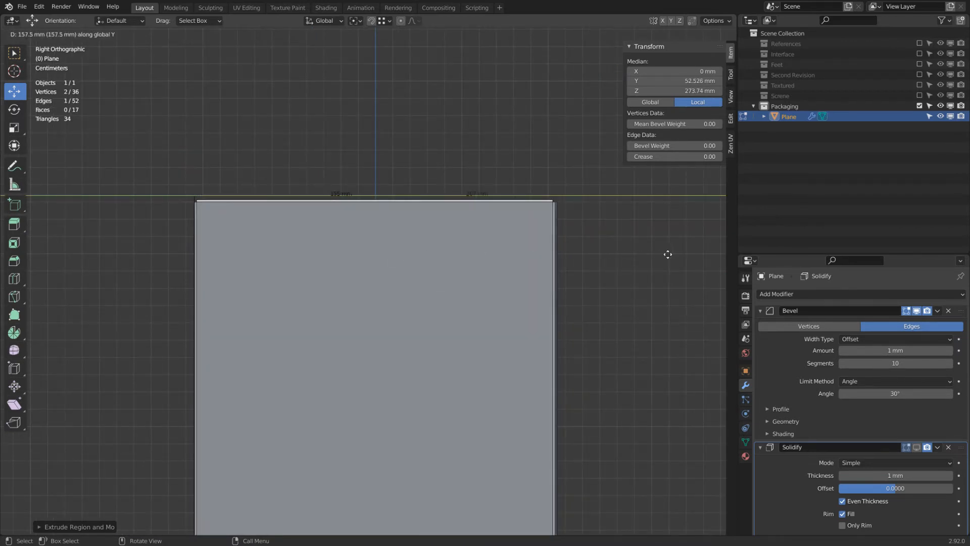
left_click(699, 255)
Step: Turn on Solidify's viewport display and move the lid's free edge along Y to about 103 mm
middle_click_drag(700, 256, 521, 219)
left_click(919, 449)
middle_click_drag(576, 231, 534, 217)
key("g")
key("y")
left_click(546, 223)
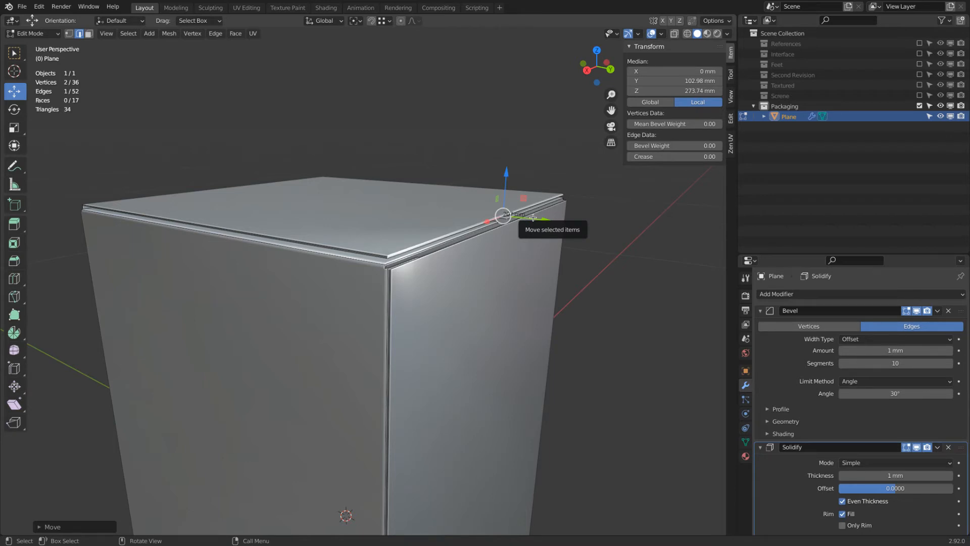
Step: Examine the lid's fit at the positive Y wall and turn off Solidify's viewport display
middle_click_drag(530, 217, 30, 207)
scroll(505, 205, "down", 5)
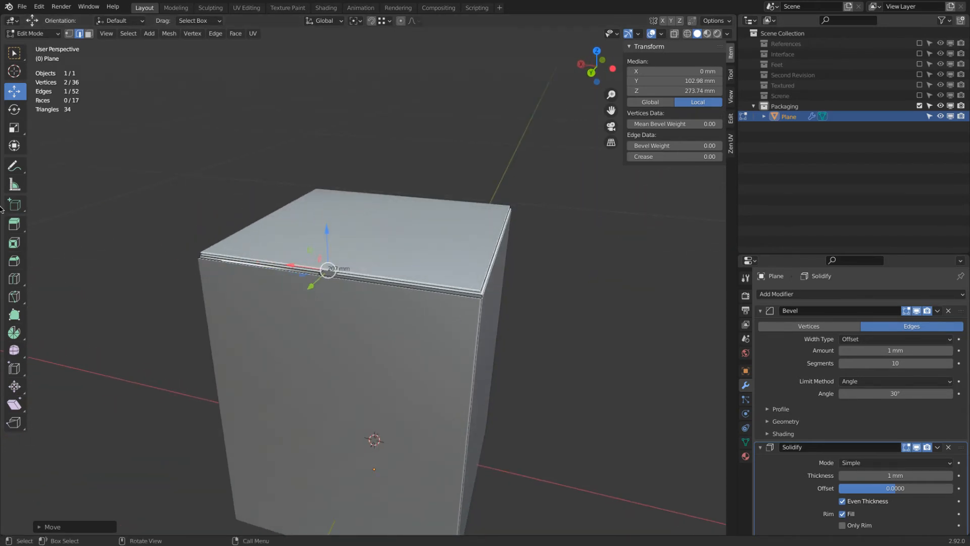
middle_click_drag(448, 312, 475, 332)
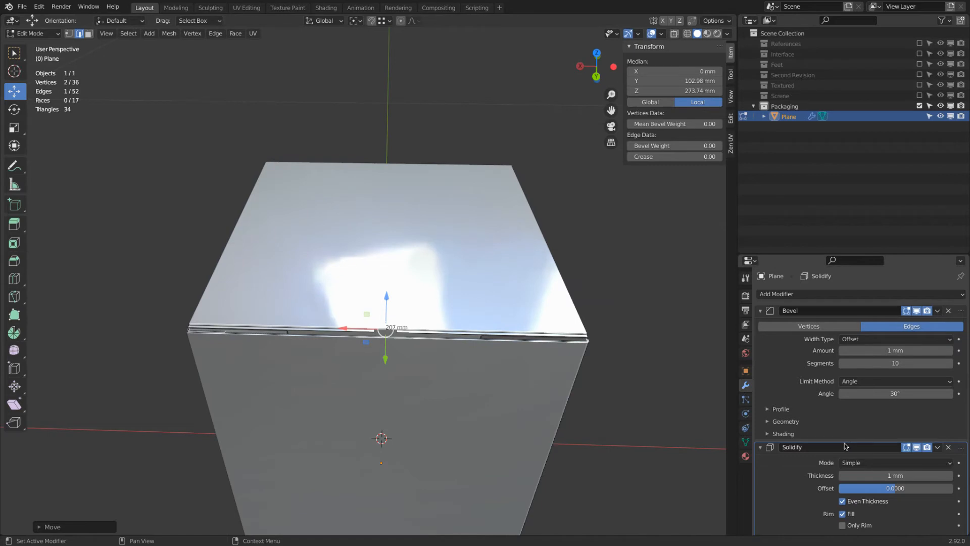
left_click(909, 448)
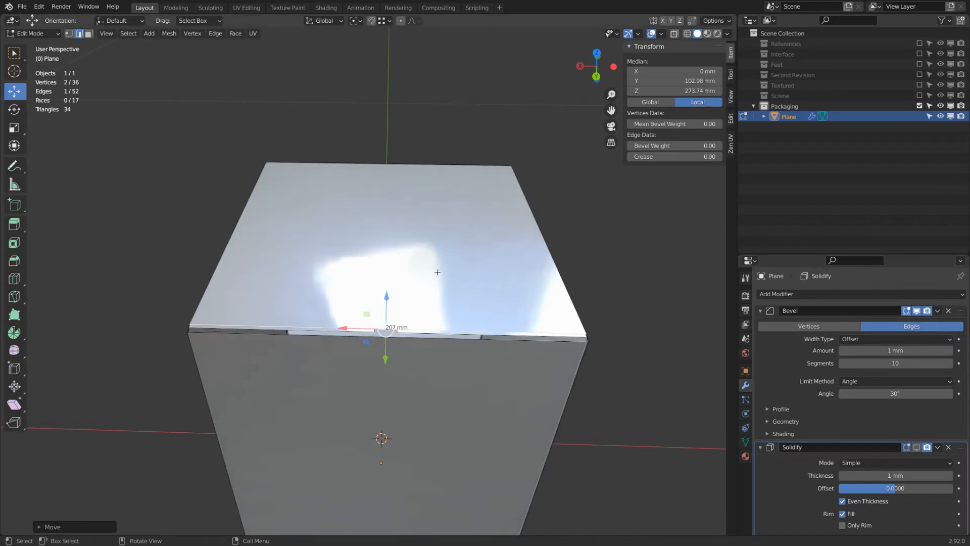
scroll(438, 272, "up", 1)
middle_click_drag(437, 272, 282, 242)
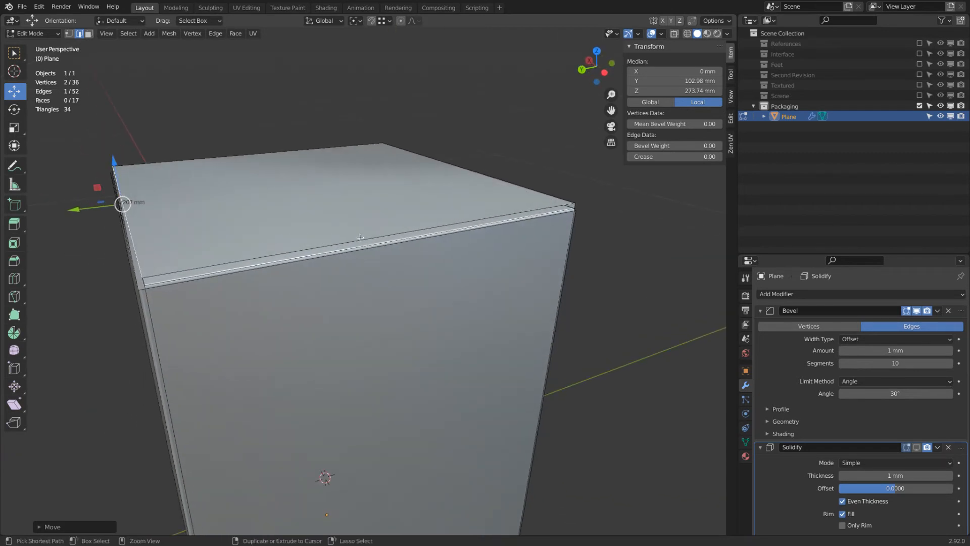
middle_click_drag(373, 238, 289, 230)
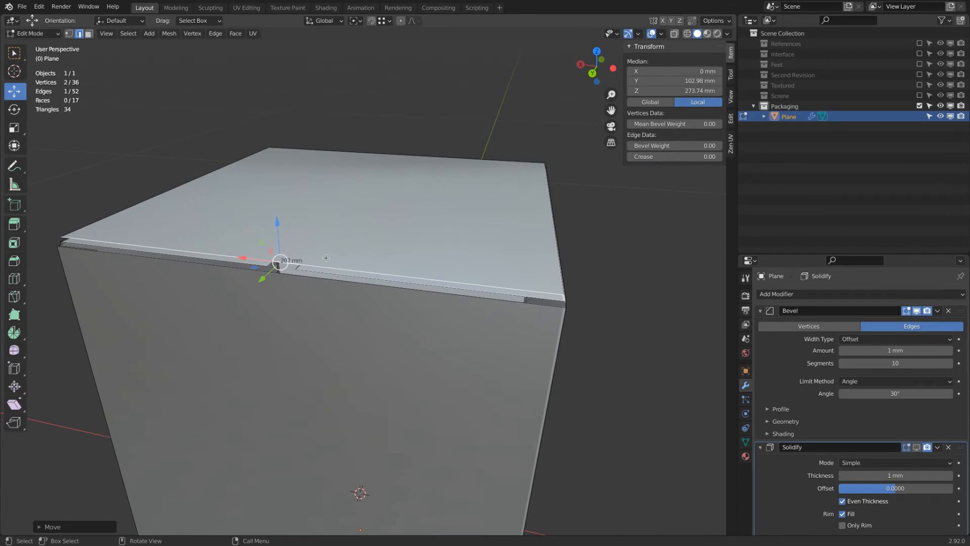
Step: Subdivide the lid's free edge with 2 cuts and select its middle segment
right_click(330, 216)
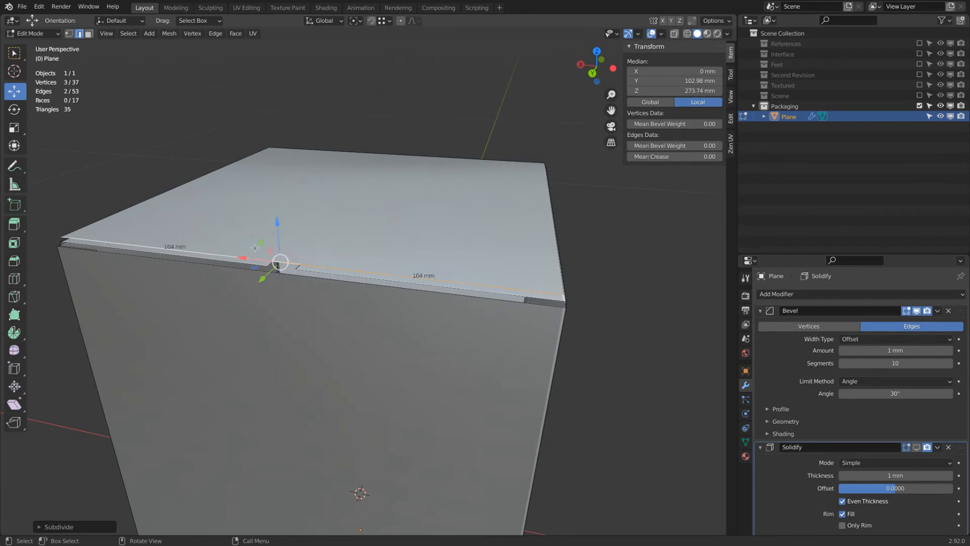
left_click(43, 527)
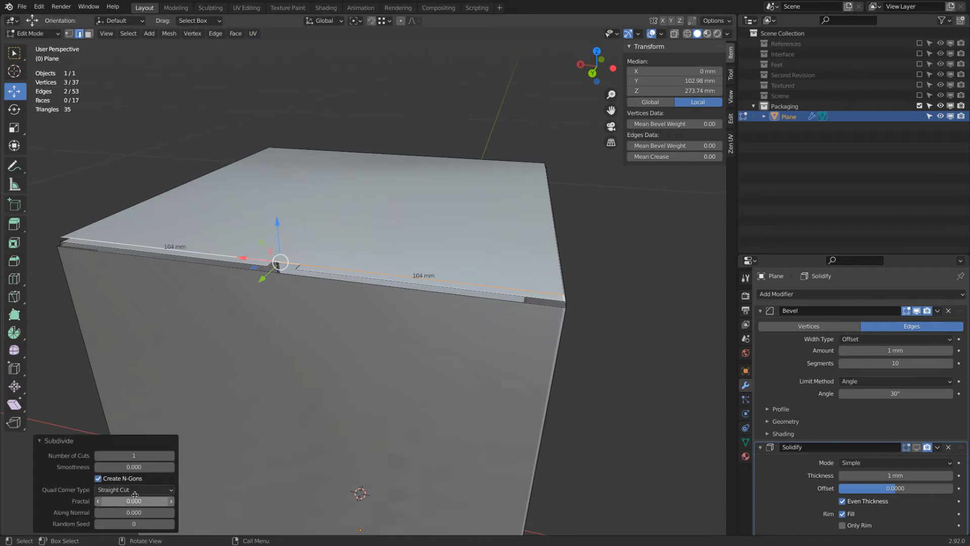
left_click(334, 254)
middle_click_drag(334, 254, 407, 233)
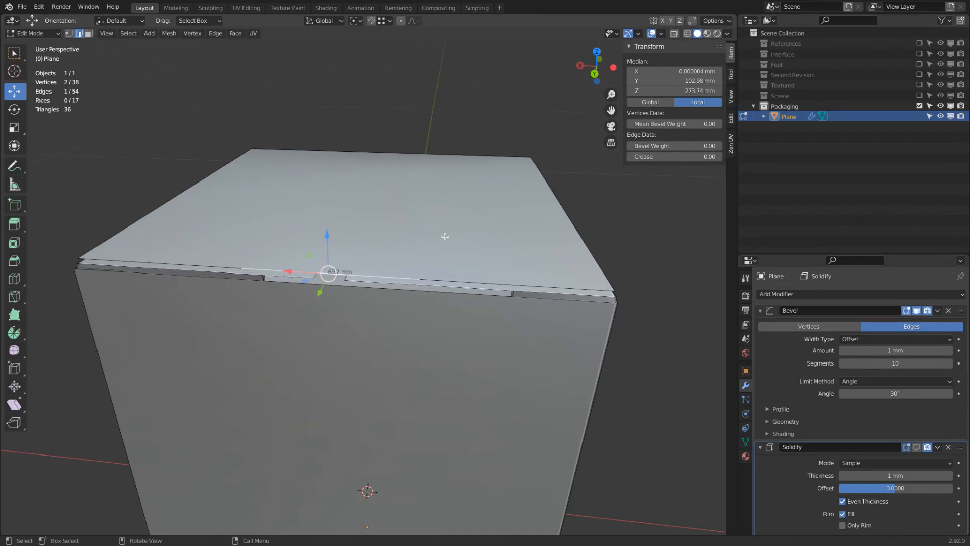
key("s")
key("x")
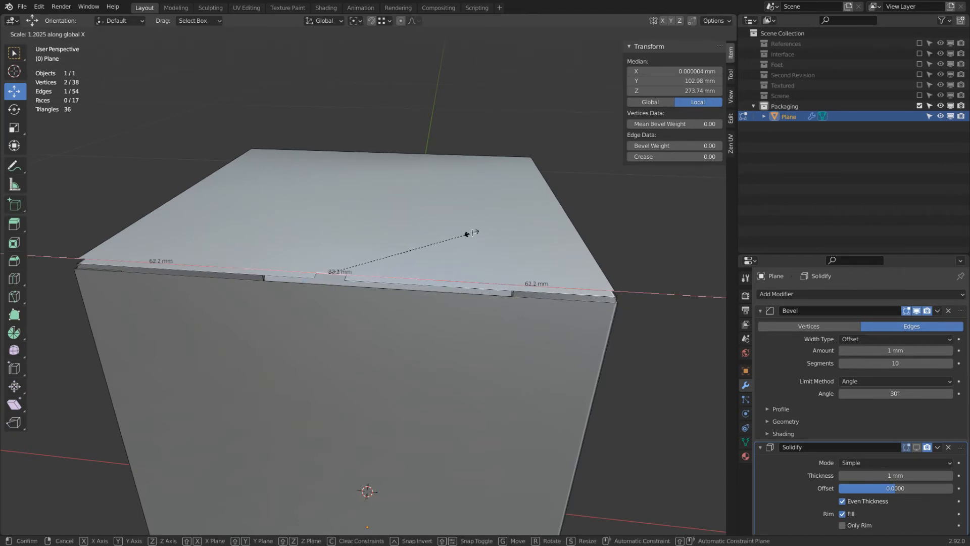
key("Escape")
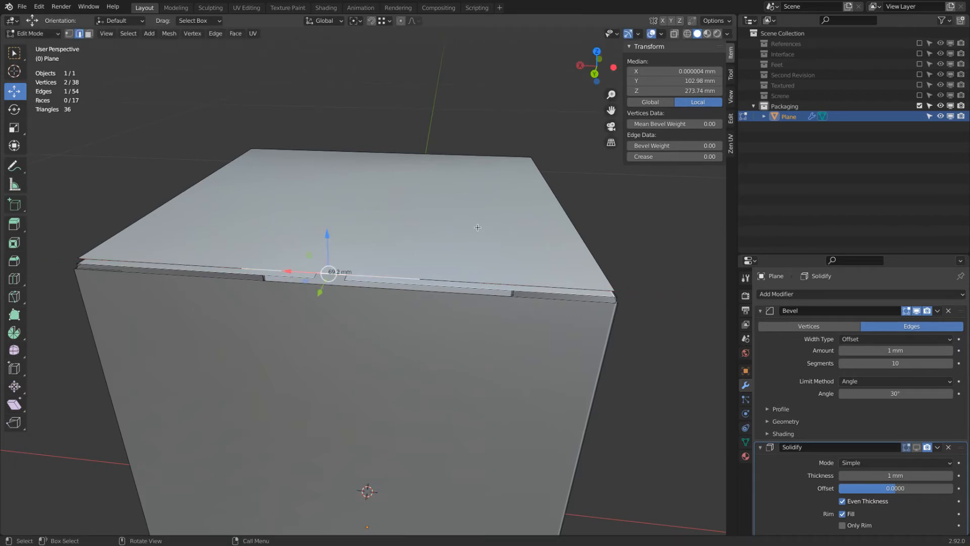
key("Tab")
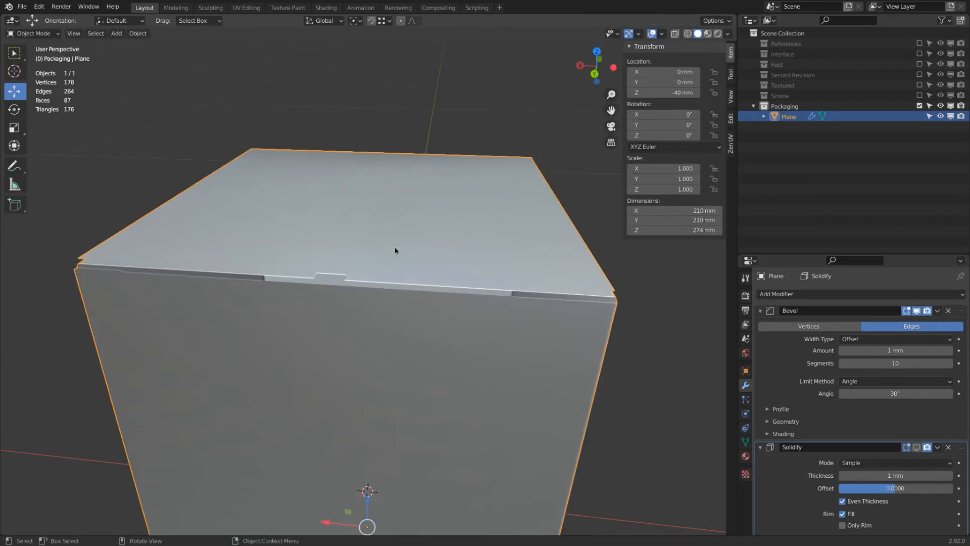
key("Tab")
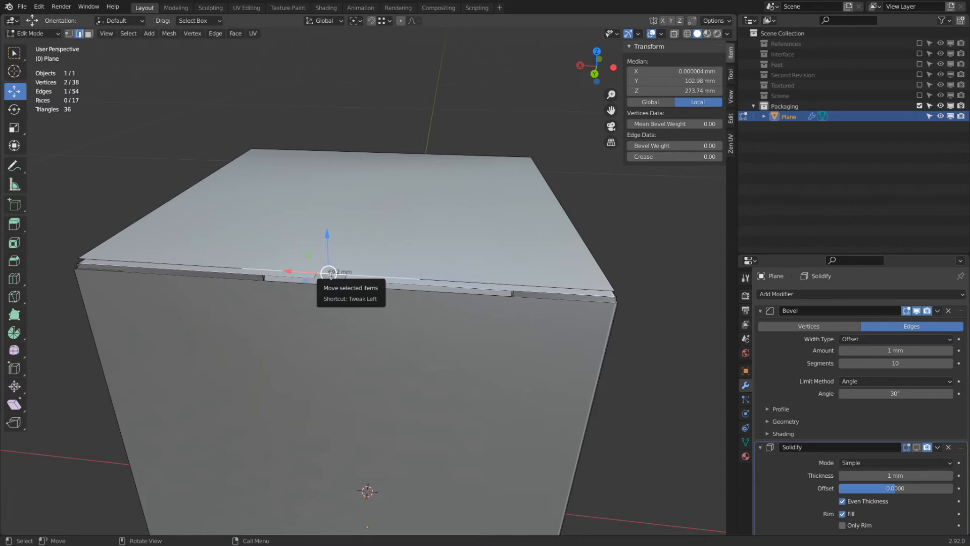
Step: Widen the middle edge of the lid's front rim along X to about 120 mm and extrude it about 30 mm downward
key("s")
key("x")
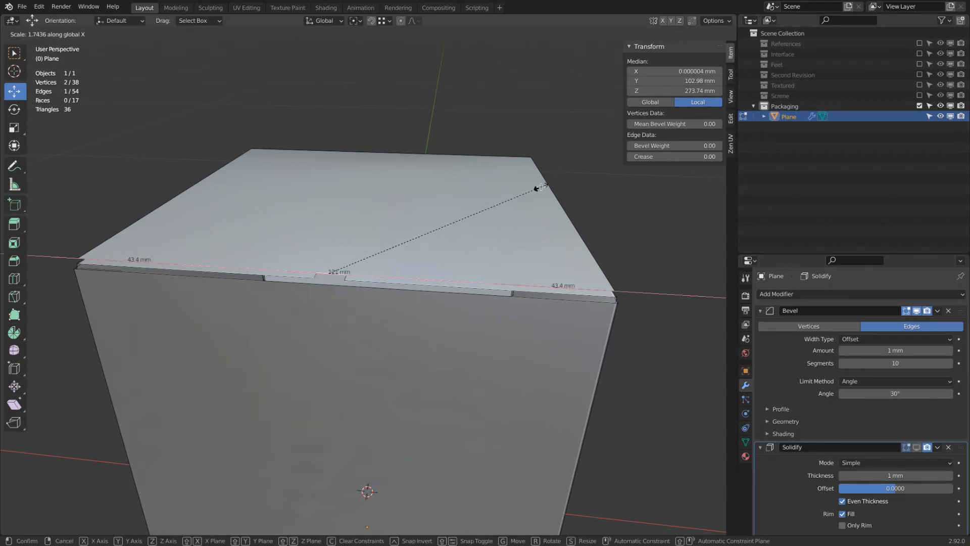
left_click(536, 188)
middle_click_drag(460, 212, 328, 206)
key("e")
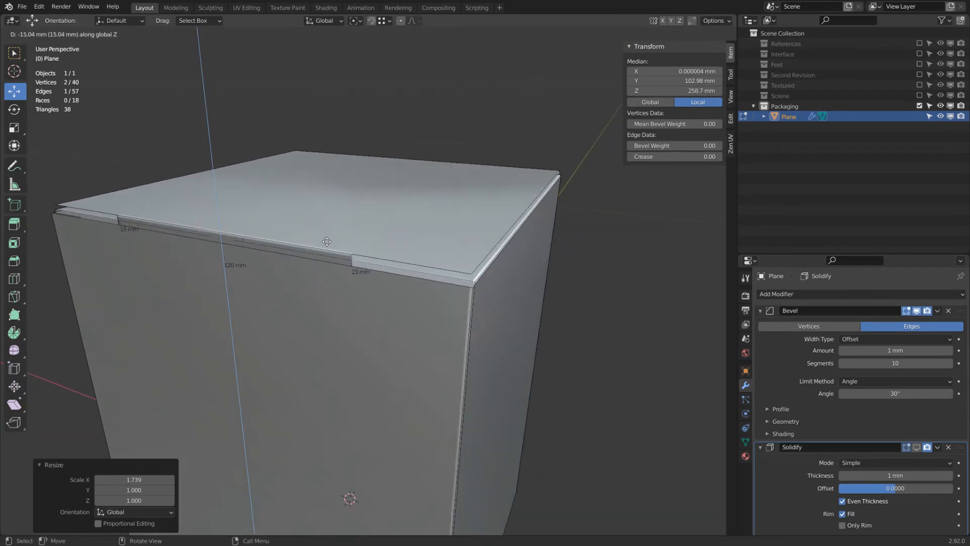
left_click(328, 274)
Step: Examine the extruded tab and its seam with the box walls in Edit and Object Mode from several angles
key("alt+z")
middle_click_drag(91, 278, 130, 269)
key("z")
left_click(243, 274)
mouse_move(388, 268)
middle_mouse_down()
mouse_move(357, 277)
mouse_move(297, 250)
mouse_move(307, 256)
mouse_move(304, 282)
mouse_move(180, 245)
mouse_move(350, 229)
mouse_move(521, 234)
mouse_move(483, 210)
mouse_move(447, 207)
mouse_move(468, 163)
mouse_move(465, 246)
mouse_move(396, 284)
mouse_move(362, 288)
mouse_move(401, 351)
middle_mouse_up()
key("Tab")
scroll(522, 234, "up", 2)
key("Tab")
scroll(443, 200, "up", 2)
key("Tab")
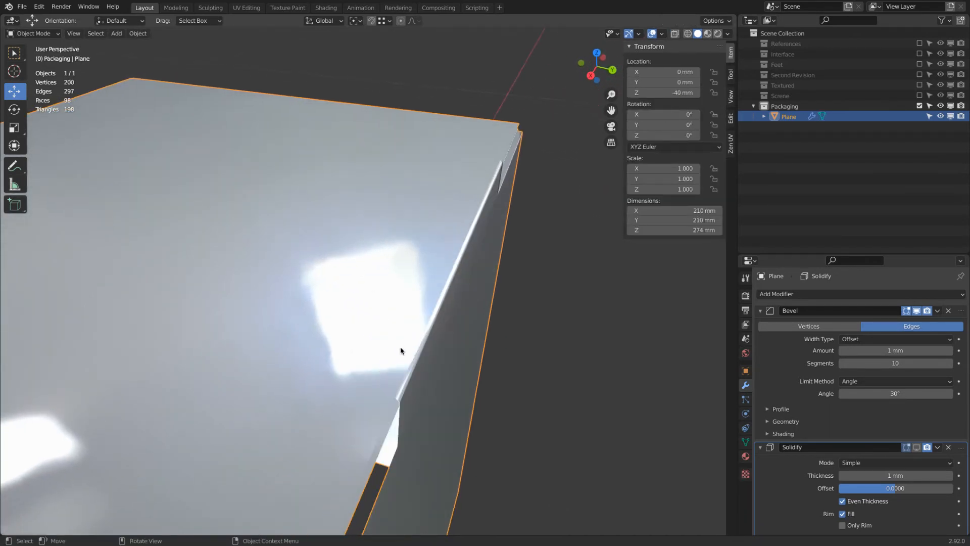
key("Tab")
middle_click_drag(448, 293, 480, 224)
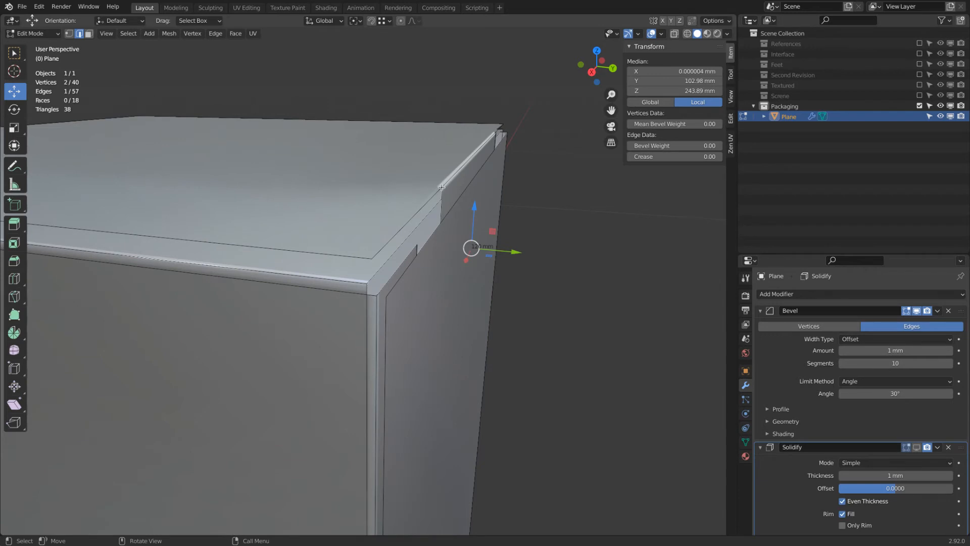
scroll(445, 189, "up", 2)
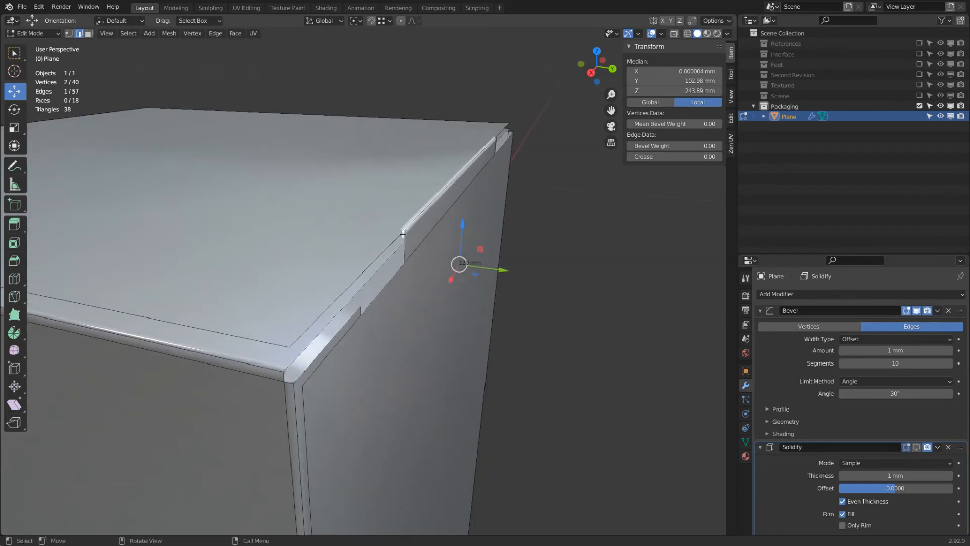
middle_click_drag(401, 228, 404, 251)
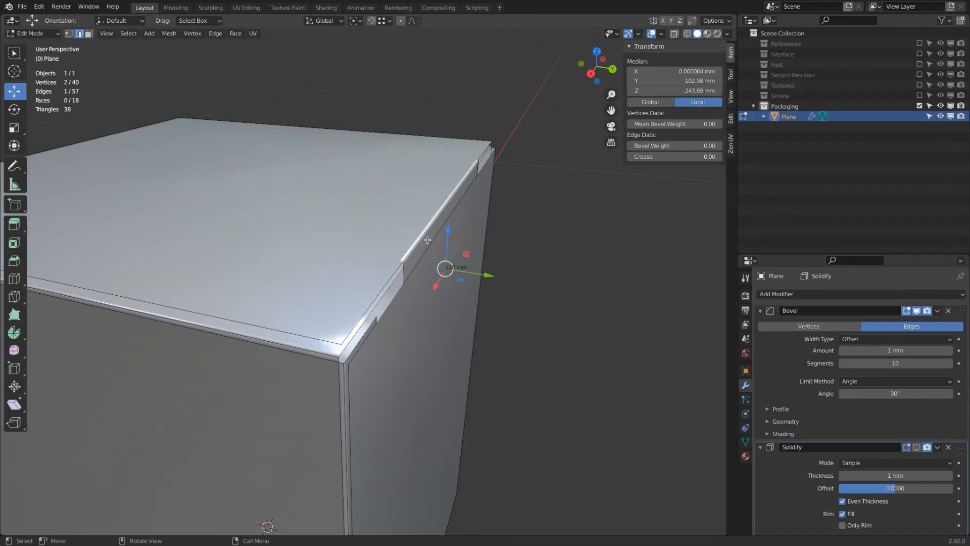
middle_click_drag(428, 240, 378, 235)
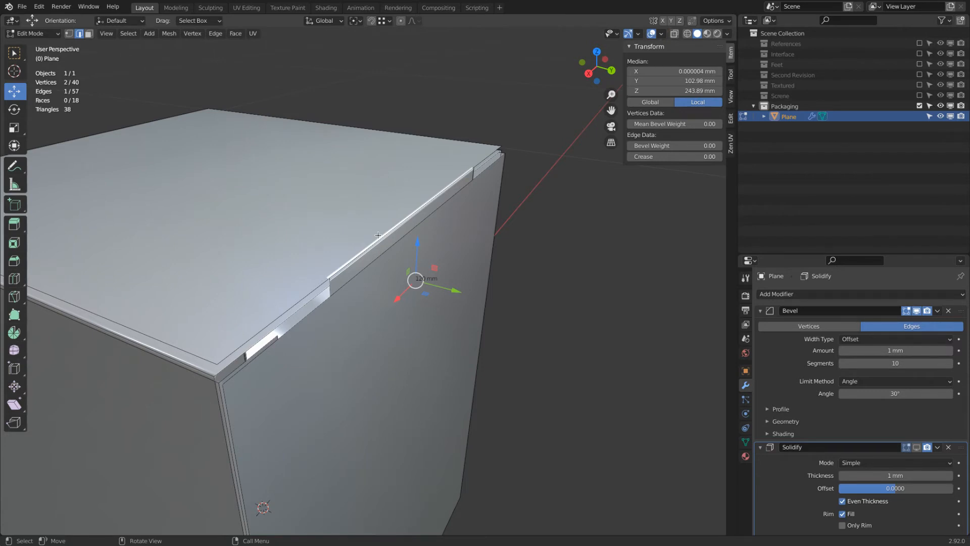
Step: Try to add loop cuts across the lid's top face
scroll(378, 235, "down", 2)
key("ctrl+r")
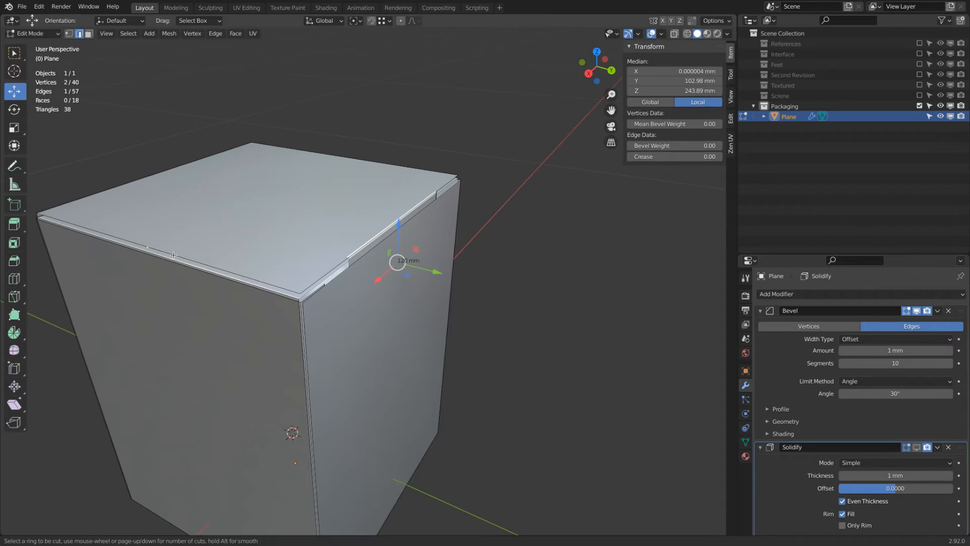
left_click(174, 255)
right_click(185, 261)
key("ctrl+r")
left_click(202, 260)
right_click(202, 261)
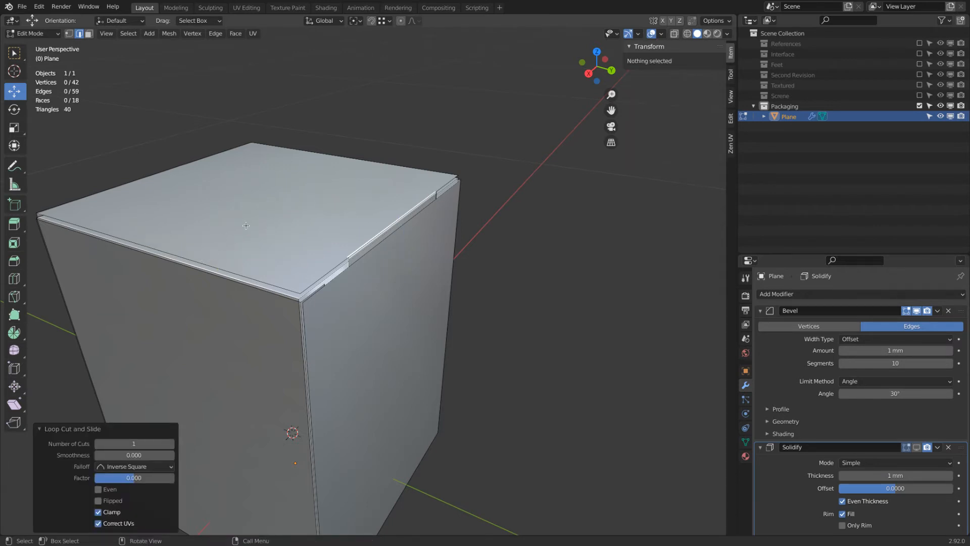
Step: Dissolve the two stray vertices on the side edge of the lid's top face
left_click(69, 34)
left_click(147, 247)
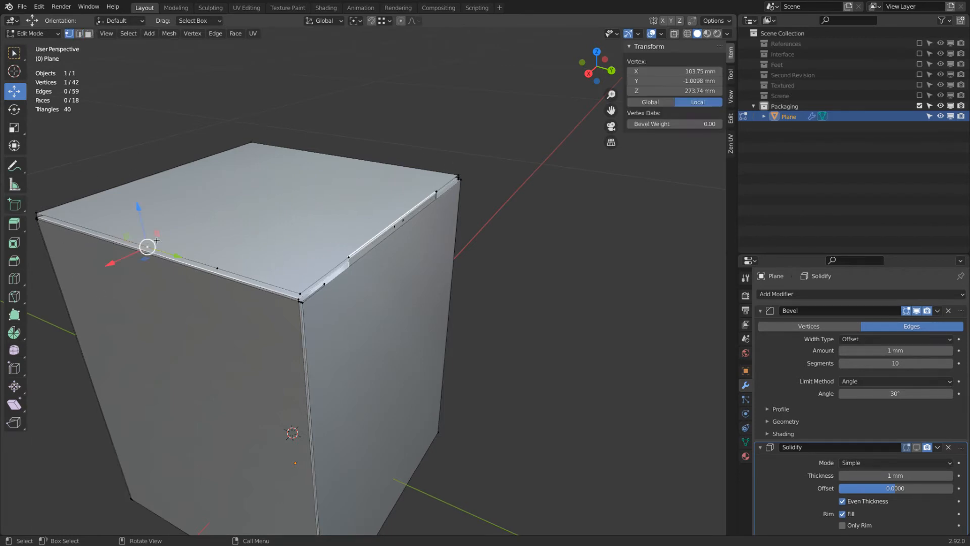
left_click(226, 265, "shift")
key("x")
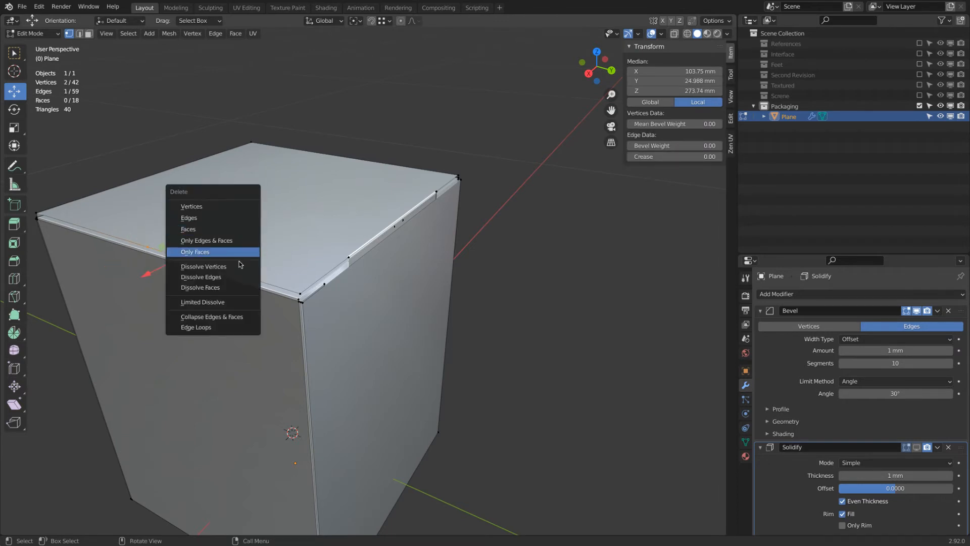
left_click(240, 268)
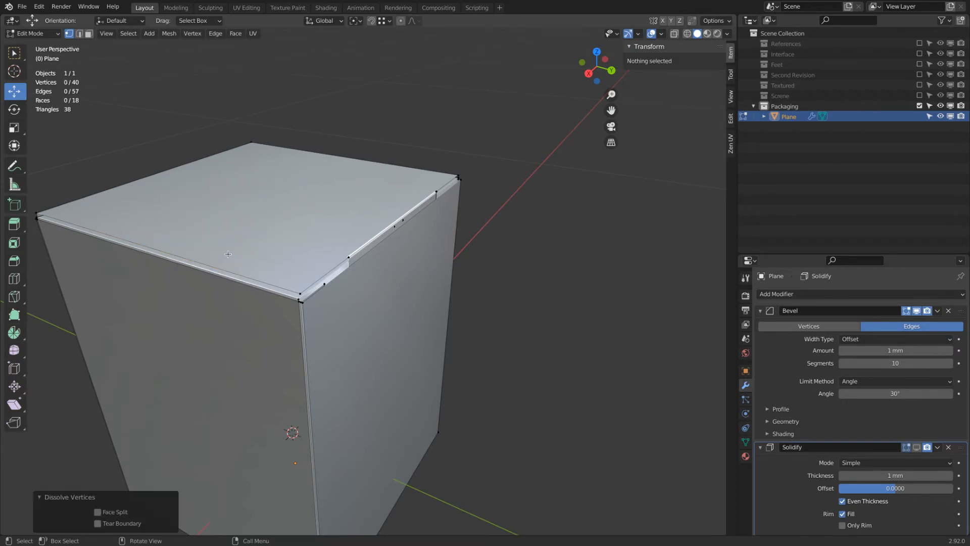
Step: Knife-cut the lid's top face from the midpoint of one side edge to the midpoint of the opposite side
key("k")
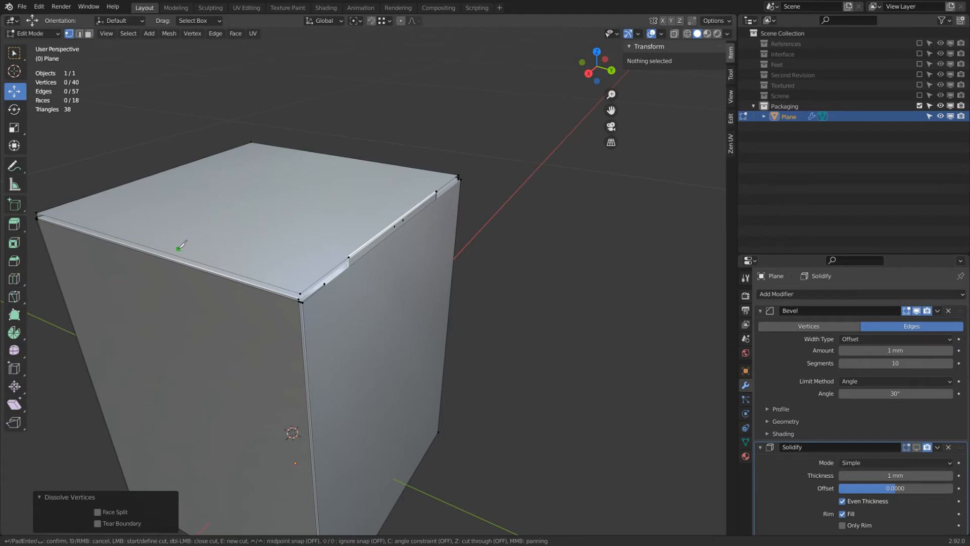
key("ctrl")
left_click(151, 246)
left_click(343, 157)
key("Return")
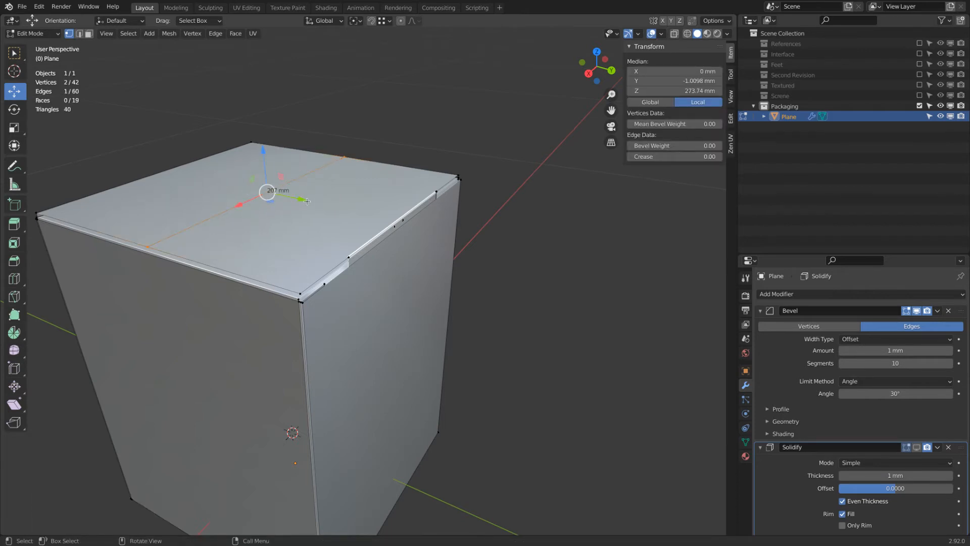
Step: Move the new cut edge about 99 mm along Y, close to the tab side of the lid
key("g")
key("y")
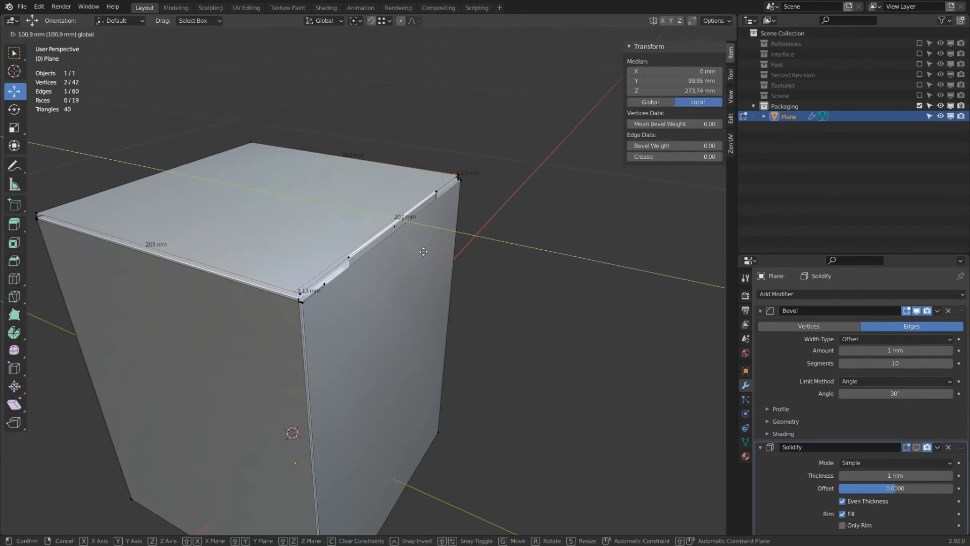
left_click(425, 252)
middle_click_drag(425, 252, 376, 257)
scroll(353, 259, "up", 4)
middle_click_drag(240, 277, 250, 249, "shift")
Step: Subdivide the moved cut edge with 2 cuts
key("ctrl+r")
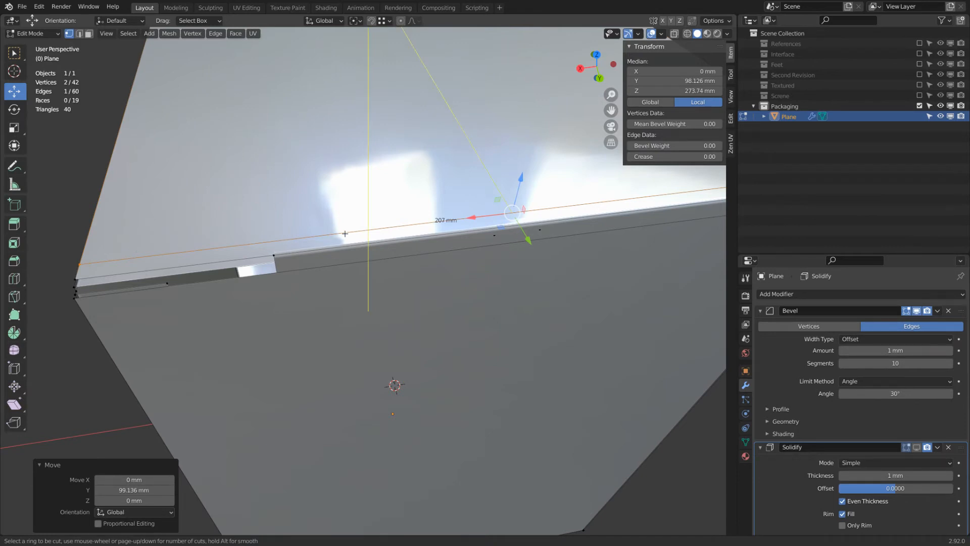
key("Escape")
scroll(405, 178, "down", 2)
right_click(409, 165)
left_click(409, 165)
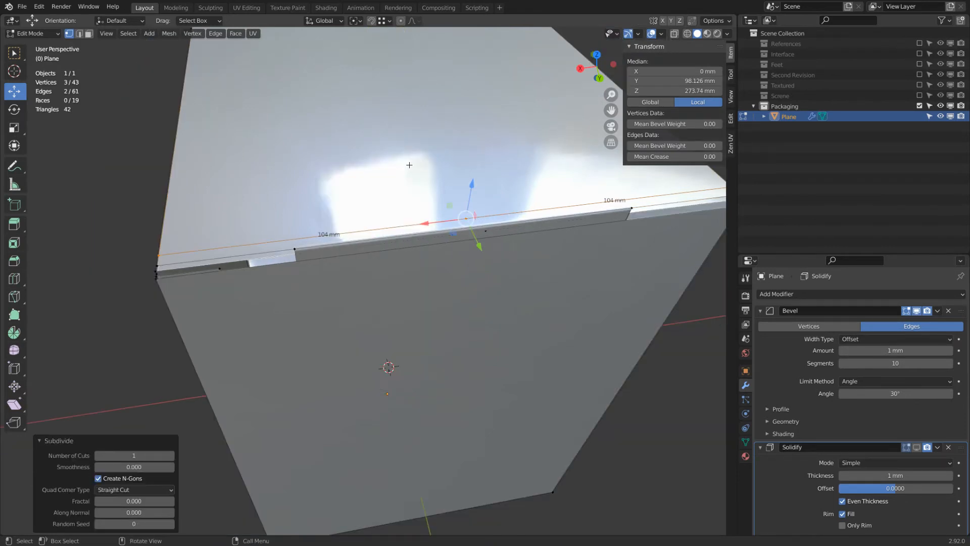
left_click(172, 458)
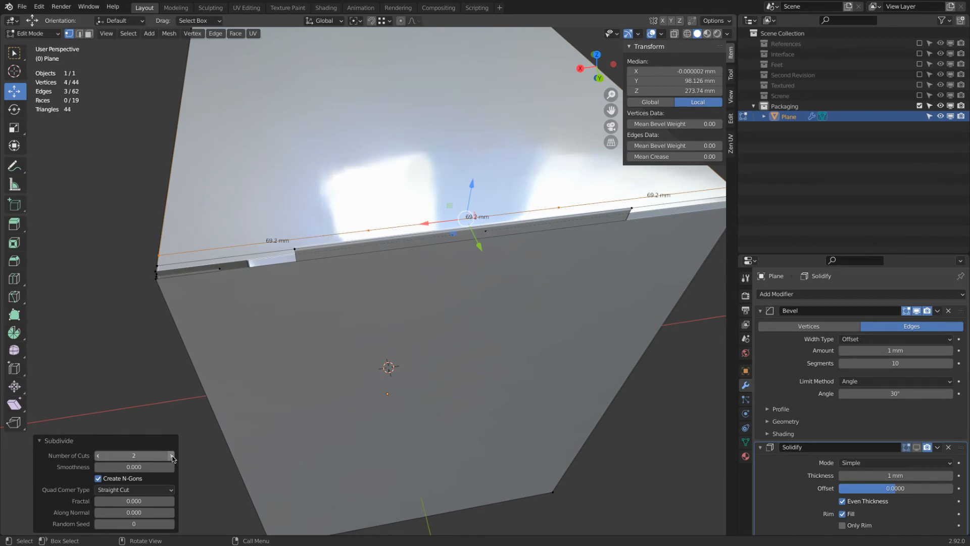
Step: Slide the two subdivision vertices along X to about 60.13 mm and -60.13 mm, in line with the tab's corners
left_click(370, 229)
left_click_drag(325, 236, 249, 245)
left_click(537, 215)
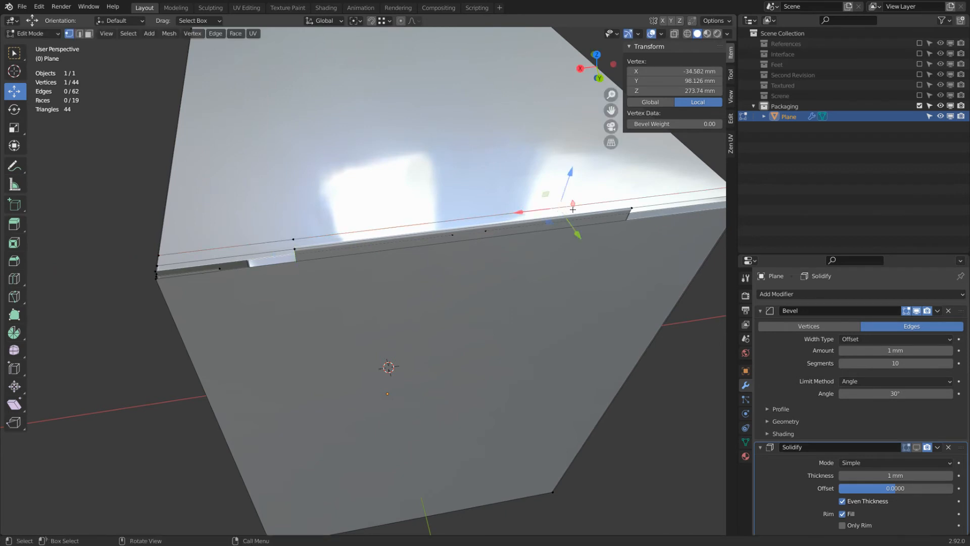
key("g")
left_click(626, 208)
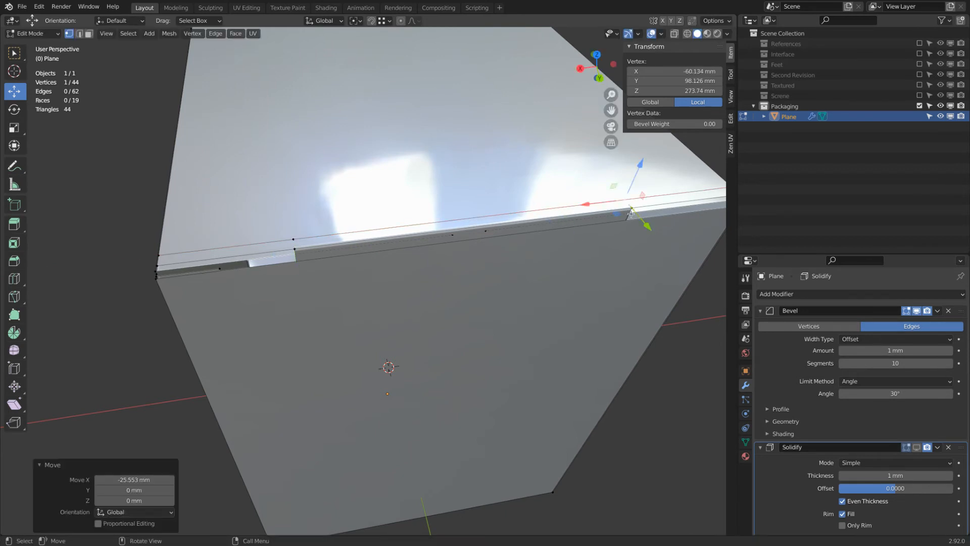
Step: Connect each subdivision vertex to the adjacent tab corner with an edge, then clear the selection
left_click(294, 239)
left_click(283, 267, "shift")
middle_click_drag(283, 266, 362, 304)
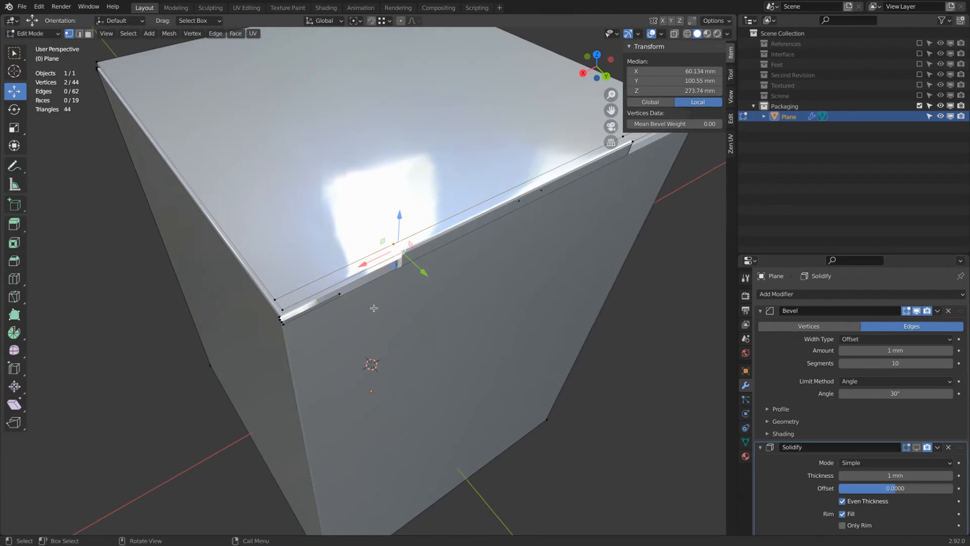
key("j")
middle_click_drag(388, 317, 340, 329)
left_click(337, 331)
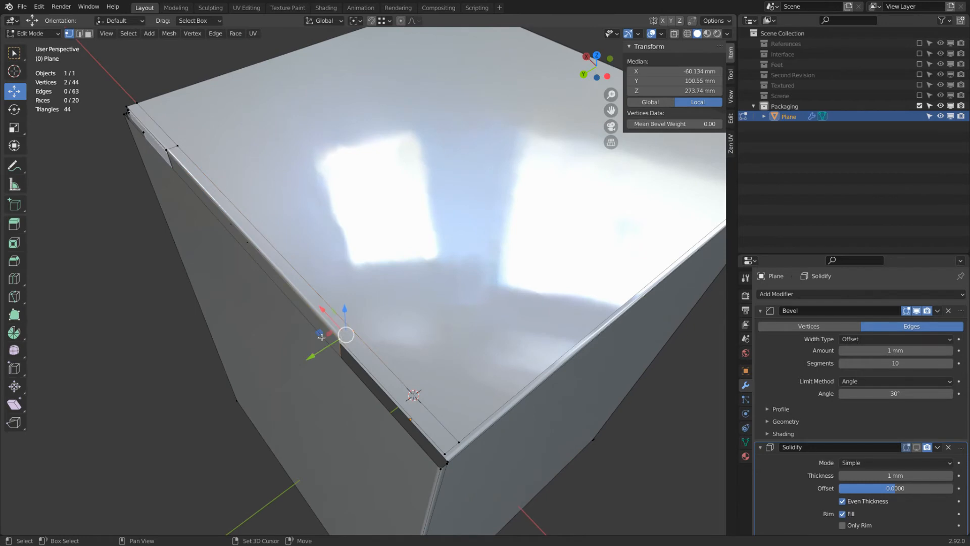
key("f")
key("a")
key("alt+a")
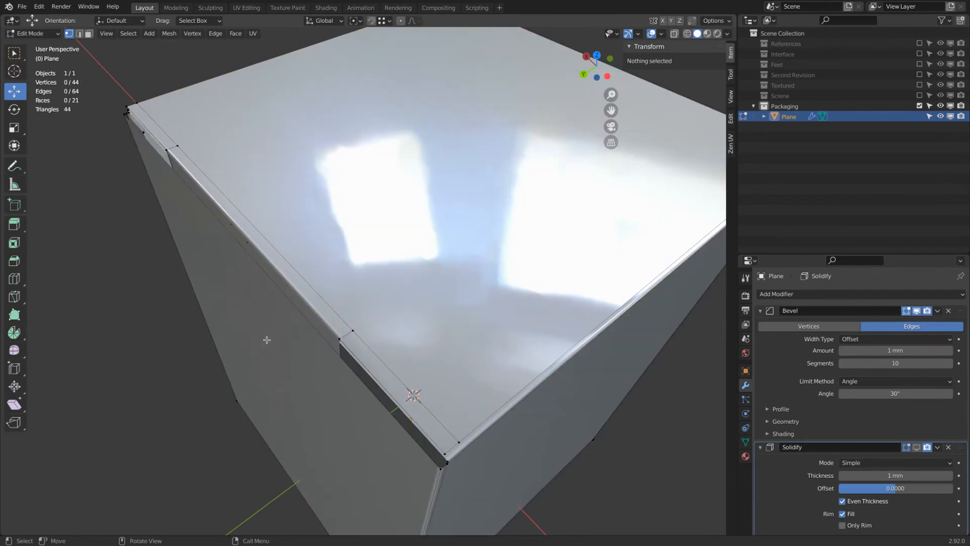
Step: Add a centred loop cut to each of the two narrow strips beside the tab
middle_click_drag(261, 341, 254, 303)
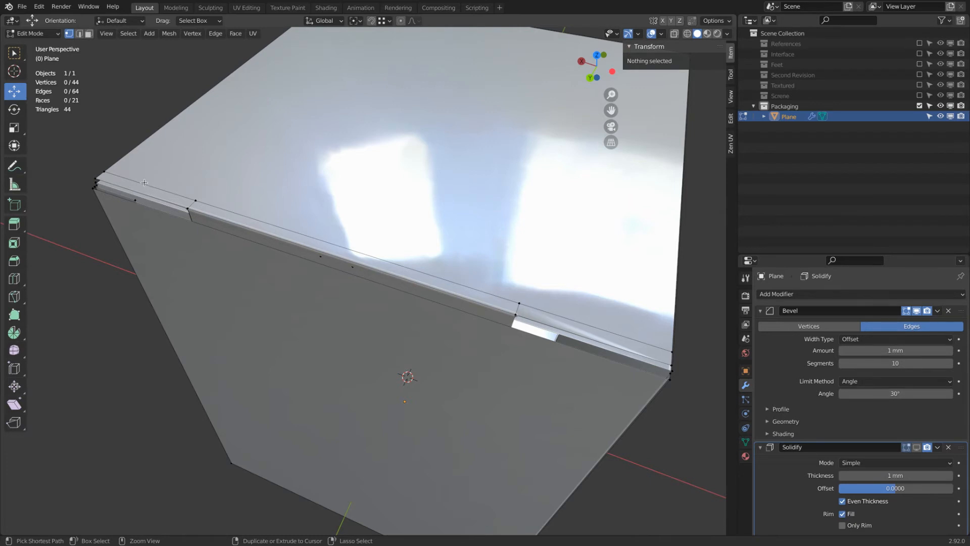
key("ctrl+r")
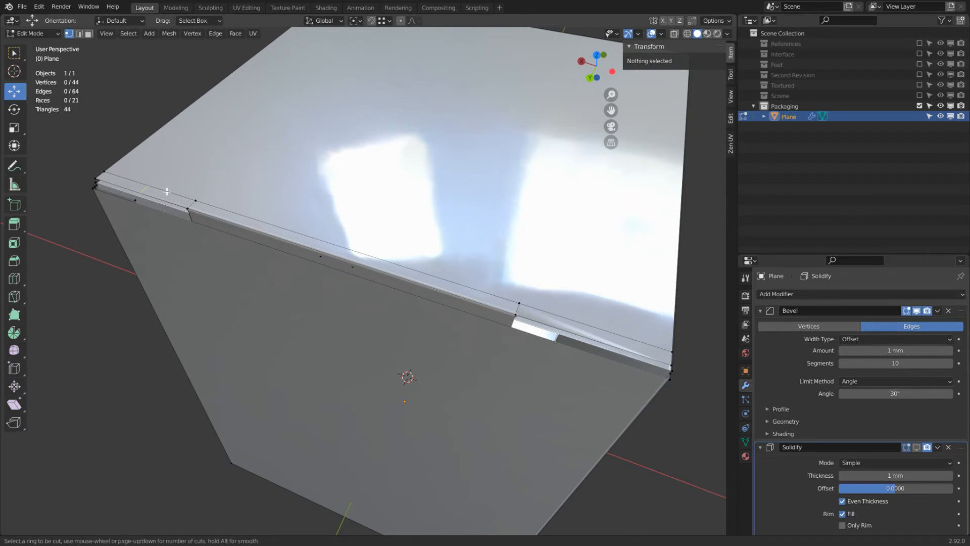
left_click(167, 192)
right_click(171, 192)
key("ctrl+r")
left_click(586, 329)
right_click(587, 329)
Step: Delete the two front edges between the tab's corners and the new loop cuts
left_click(80, 35)
left_click(170, 208)
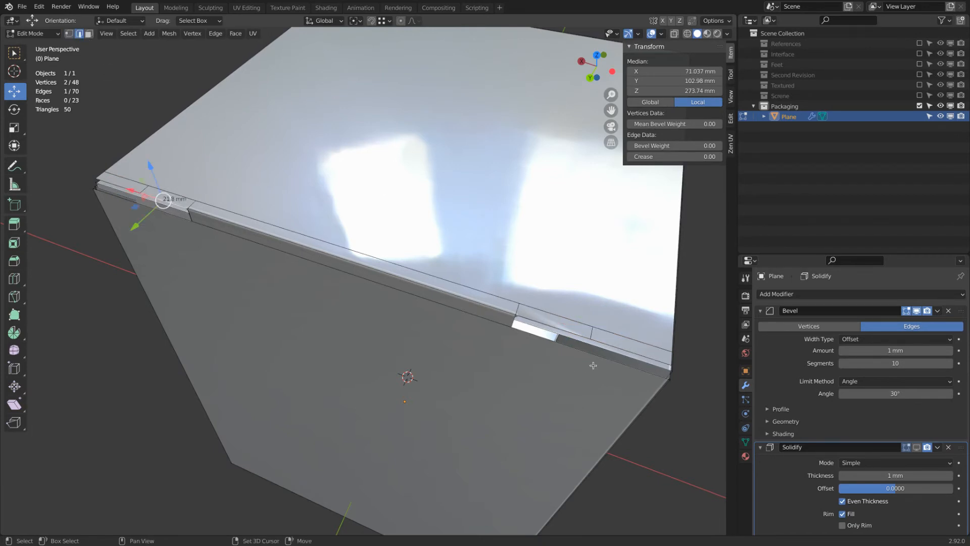
left_click(546, 323, "shift")
key("x")
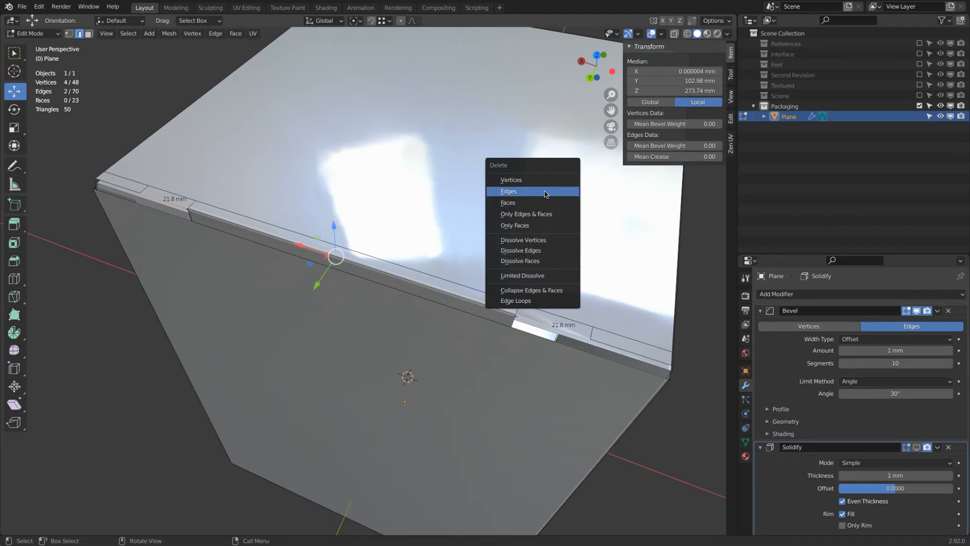
left_click(545, 193)
Step: Scale the two short cut edges beside the tab inward along X and check the result in Object Mode
left_click(589, 335)
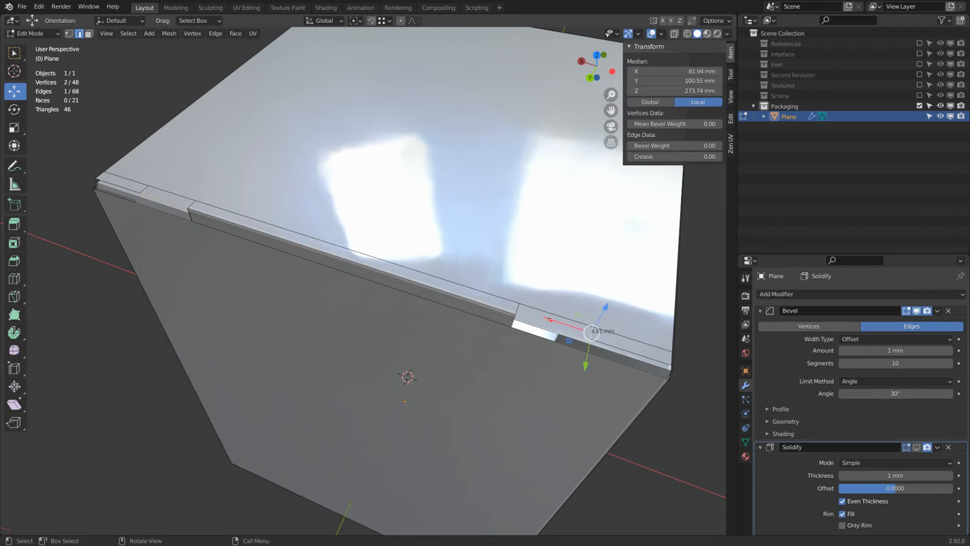
left_click(144, 188, "shift")
key("s")
key("x")
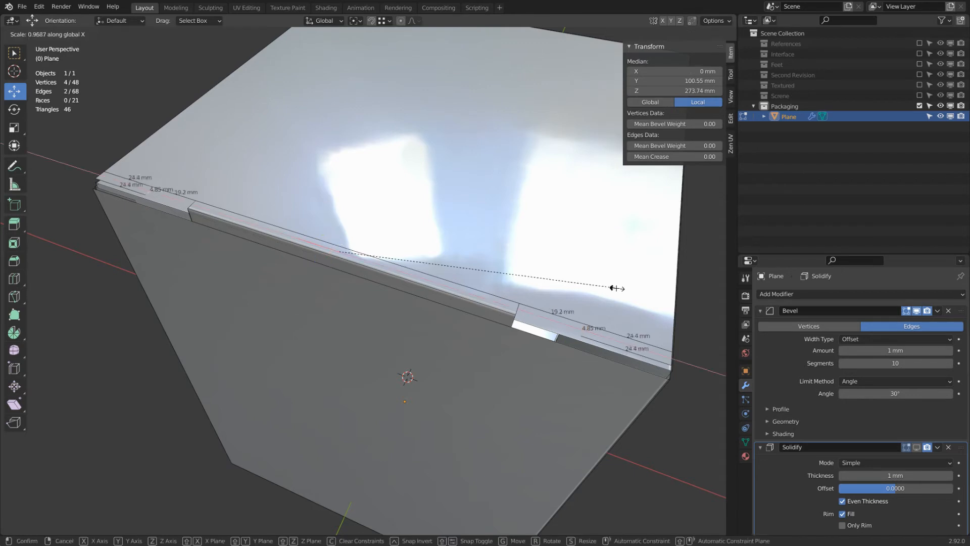
left_click(552, 278)
middle_click_drag(350, 268, 431, 340)
key("Tab")
scroll(526, 368, "up", 4)
scroll(521, 360, "up", 2)
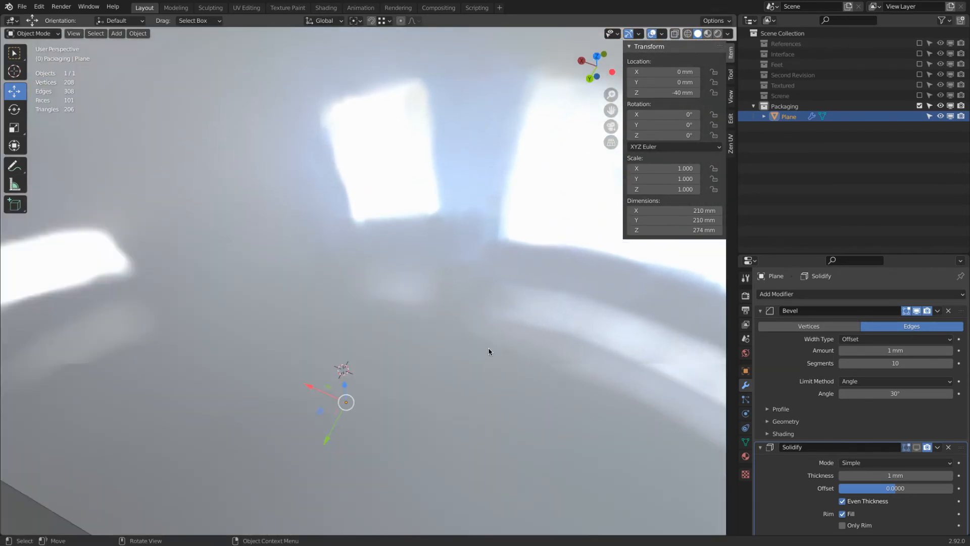
Step: Move the three fold-line edge segments behind the tab about 2.6 mm along Y towards the front rim
key("Tab")
middle_click_drag(469, 277, 339, 243)
left_click(271, 254)
left_click(247, 175, "shift")
middle_click_drag(248, 162, 301, 260, "shift")
left_click(258, 151, "shift")
scroll(270, 287, "up", 1)
left_click_drag(266, 290, 262, 289)
scroll(297, 280, "down", 6)
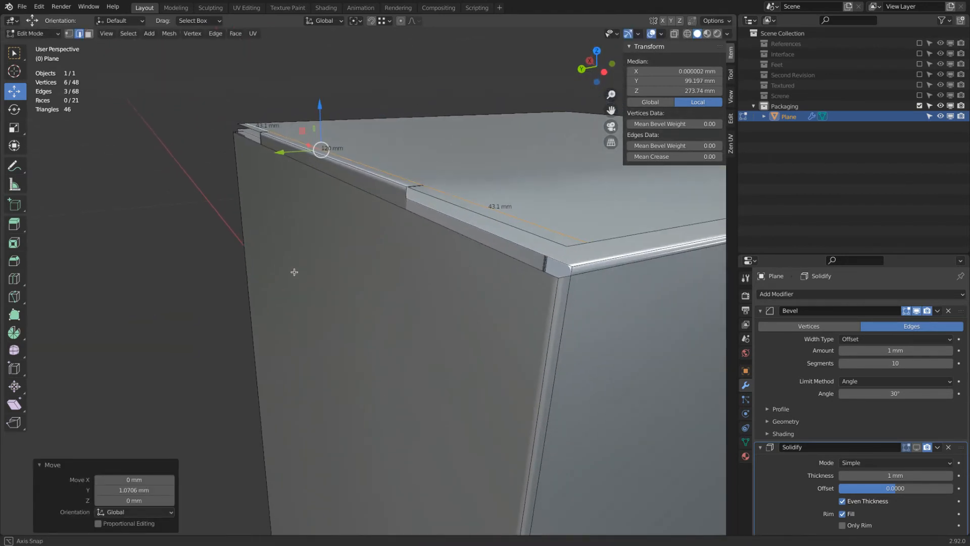
scroll(295, 272, "up", 4)
left_click_drag(273, 179, 262, 180)
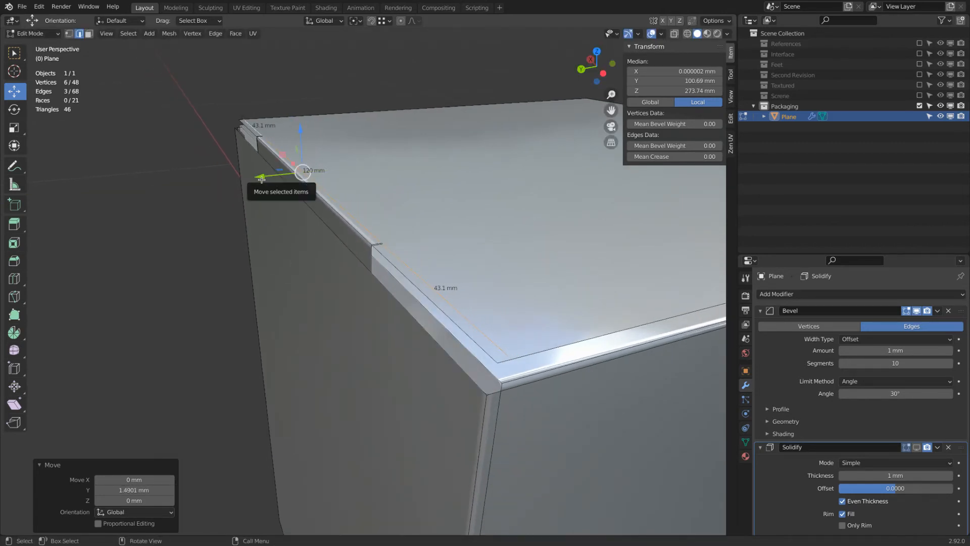
Step: Show the Solidify modifier in the viewport and inspect the thickened tab seam from several angles
middle_click_drag(261, 180, 242, 155)
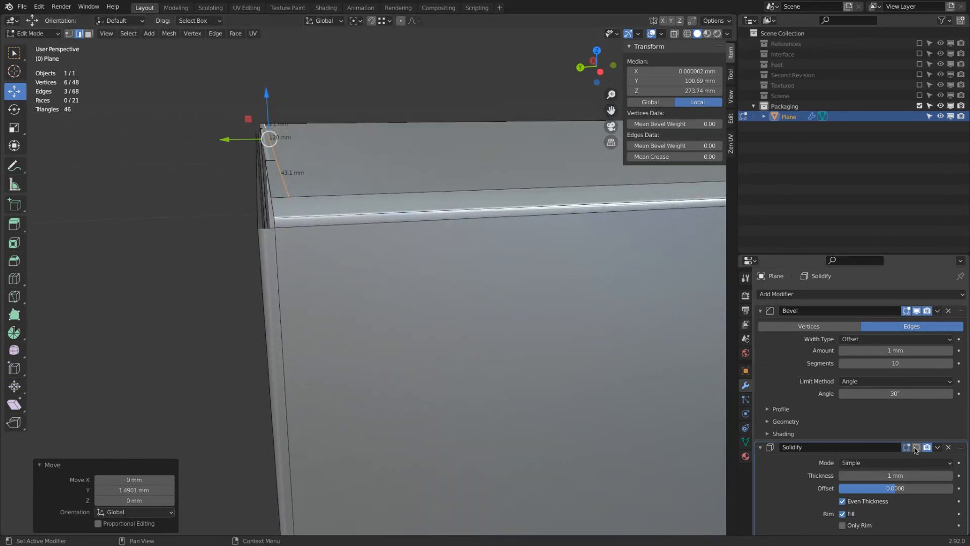
middle_click_drag(415, 213, 640, 239)
middle_click_drag(632, 252, 447, 300)
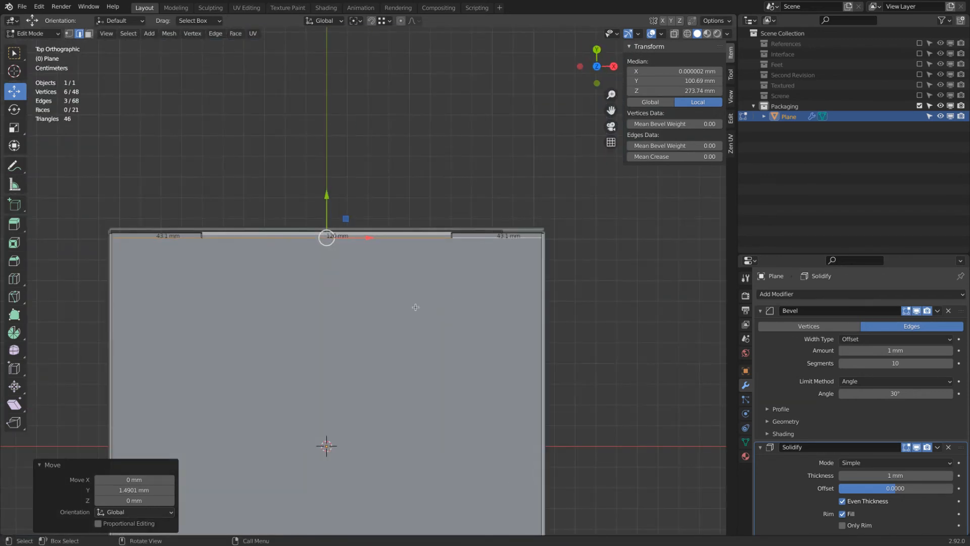
middle_click_drag(198, 243, 378, 183)
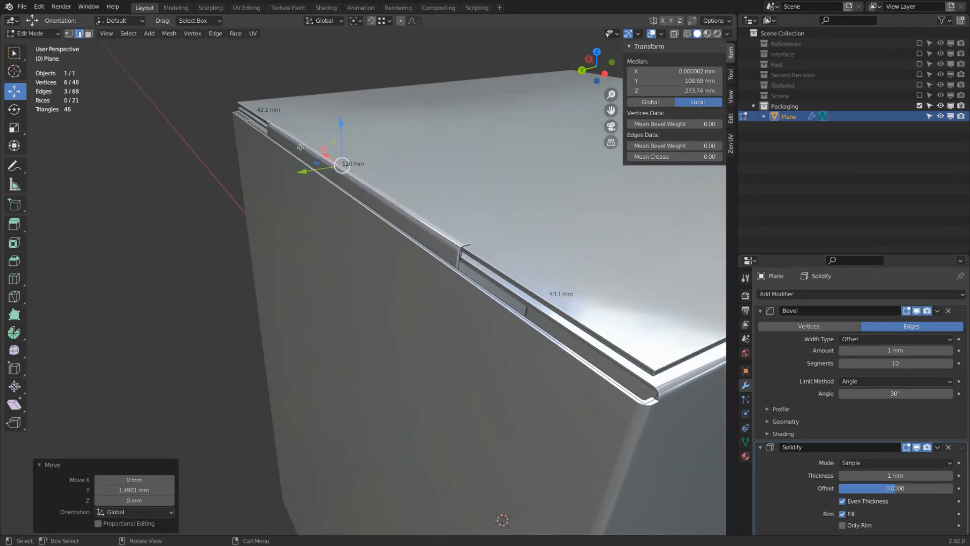
Step: Move the tab's front flap face about 0.93 mm along Y, away from the lid
left_click(88, 34)
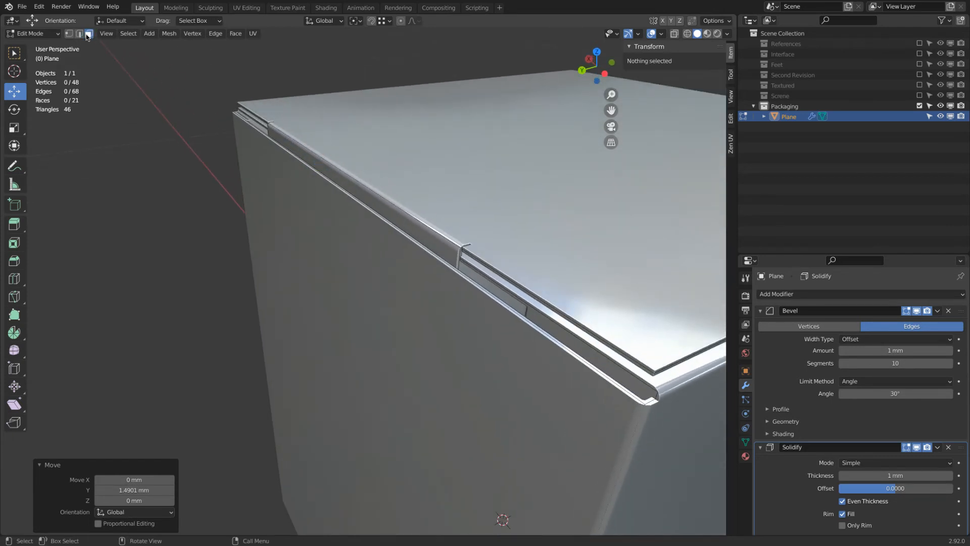
left_click(396, 218)
middle_click_drag(397, 218, 296, 201)
left_click_drag(266, 207, 265, 206)
mouse_move(264, 206)
middle_mouse_down()
mouse_move(268, 181)
mouse_move(274, 202)
middle_mouse_up()
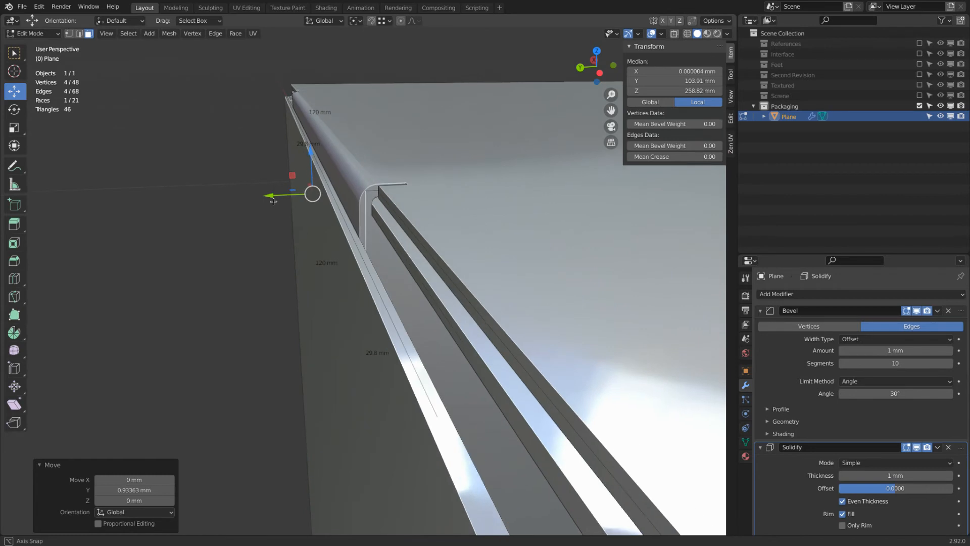
Step: Move the lid's two front edge segments on either side of the tab about 2.9 mm along Y towards the front rim
left_click(80, 34)
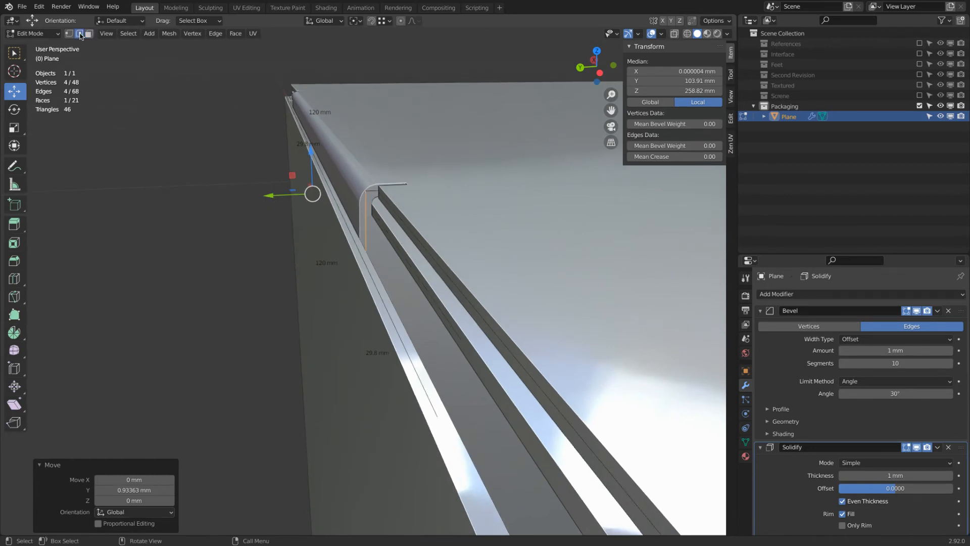
left_click(396, 211)
middle_click_drag(395, 211, 355, 189)
left_click(345, 195, "shift")
left_click_drag(513, 88, 525, 91)
mouse_move(450, 157)
middle_mouse_down()
mouse_move(466, 136)
mouse_move(438, 158)
middle_mouse_up()
Step: Lower the four faces forming the lid's top about 1.1 mm along Z, selecting them in wireframe
scroll(438, 158, "down", 3)
middle_click_drag(319, 185, 528, 132)
middle_click_drag(457, 135, 382, 152)
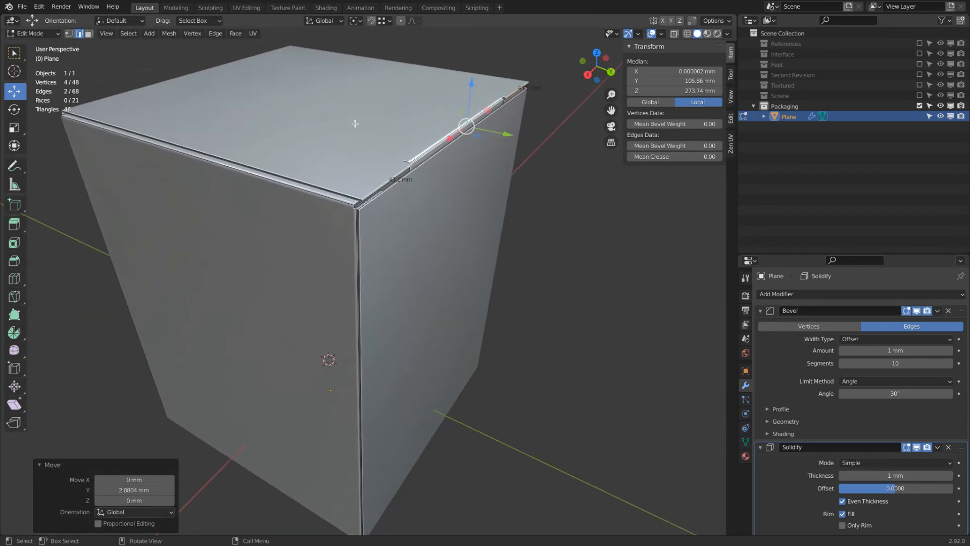
left_click(88, 34)
left_click(298, 156)
key("z")
left_click(65, 192)
scroll(389, 203, "up", 6)
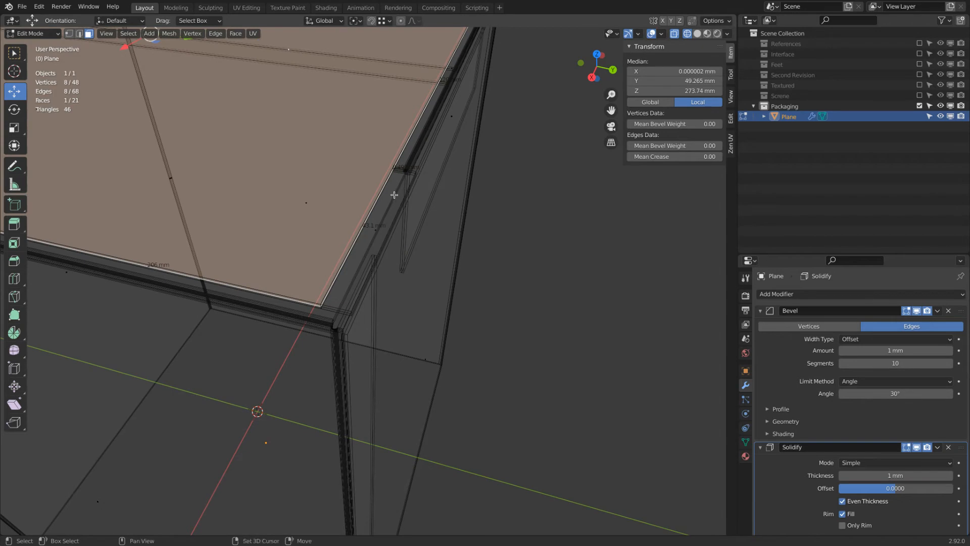
left_click(378, 227, "shift")
middle_click_drag(392, 222, 419, 178)
left_click(425, 80, "shift")
left_click(426, 81, "shift")
middle_click_drag(426, 81, 263, 74)
scroll(275, 74, "down", 3)
middle_click_drag(596, 202, 539, 214)
scroll(534, 224, "up", 2)
key("alt+z")
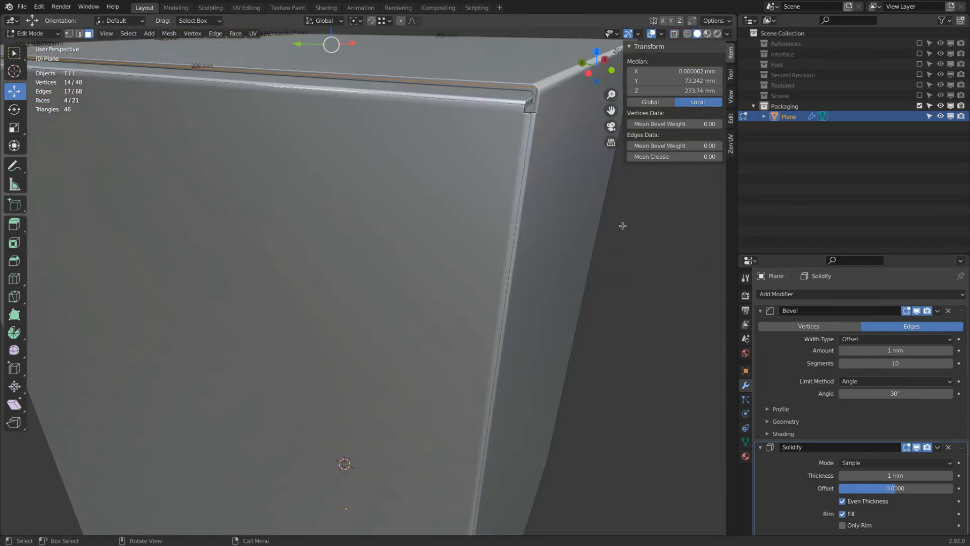
scroll(503, 224, "down", 3)
middle_click_drag(379, 223, 431, 194)
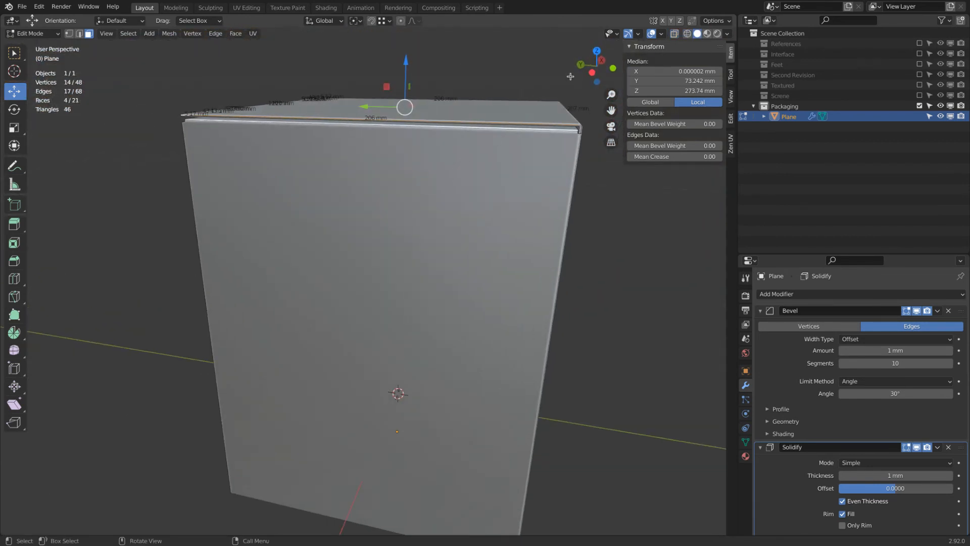
left_click(592, 73)
scroll(419, 192, "up", 5)
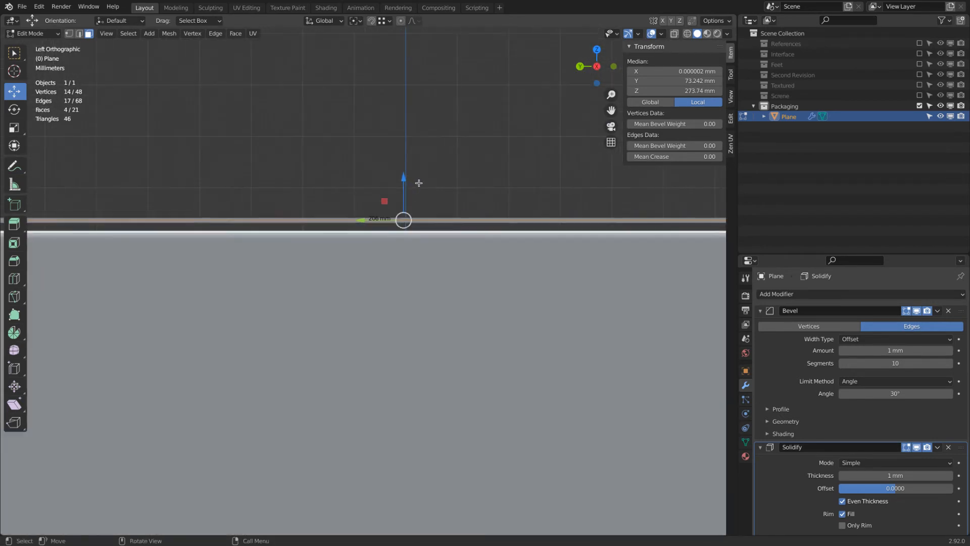
left_click_drag(403, 178, 406, 197)
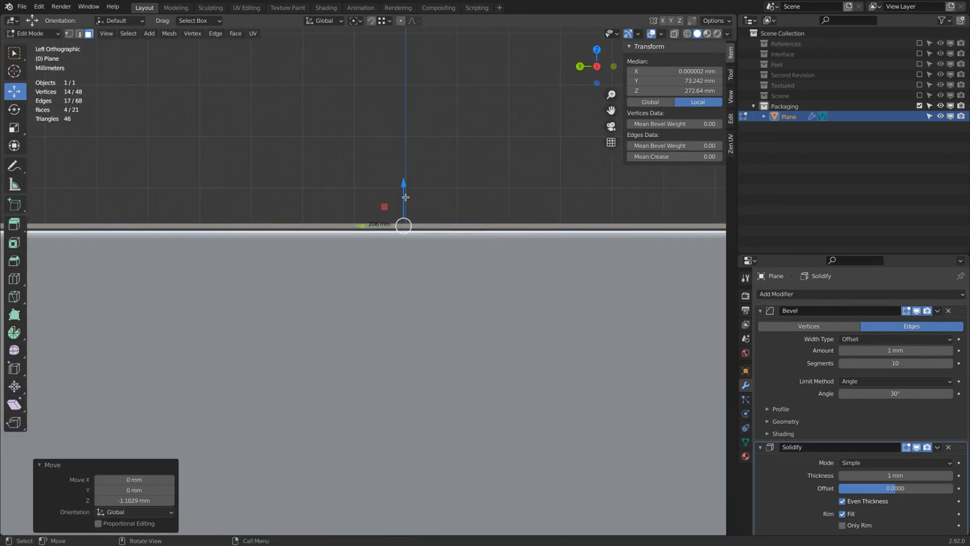
Step: Lower the selected lid faces another 0.3 mm or so along Z
middle_click_drag(405, 197, 403, 236, "shift")
left_click_drag(401, 226, 403, 230)
scroll(406, 230, "down", 20)
middle_click_drag(405, 230, 406, 227)
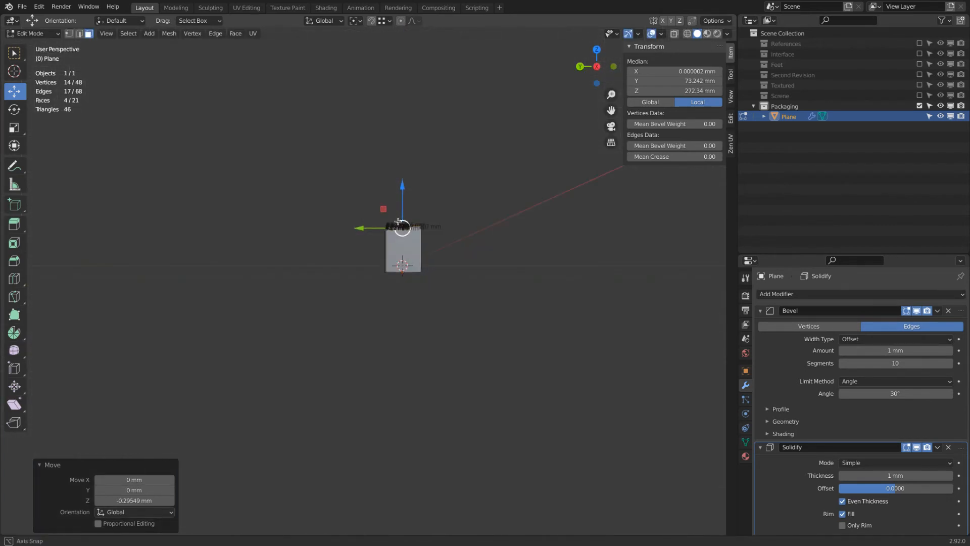
Step: Inspect the lid seams, tab and front corner of the thickened box in Object Mode from several angles
middle_click_drag(329, 190, 435, 246)
key("Tab")
scroll(380, 218, "up", 8)
scroll(325, 239, "up", 6)
middle_click_drag(325, 240, 323, 242)
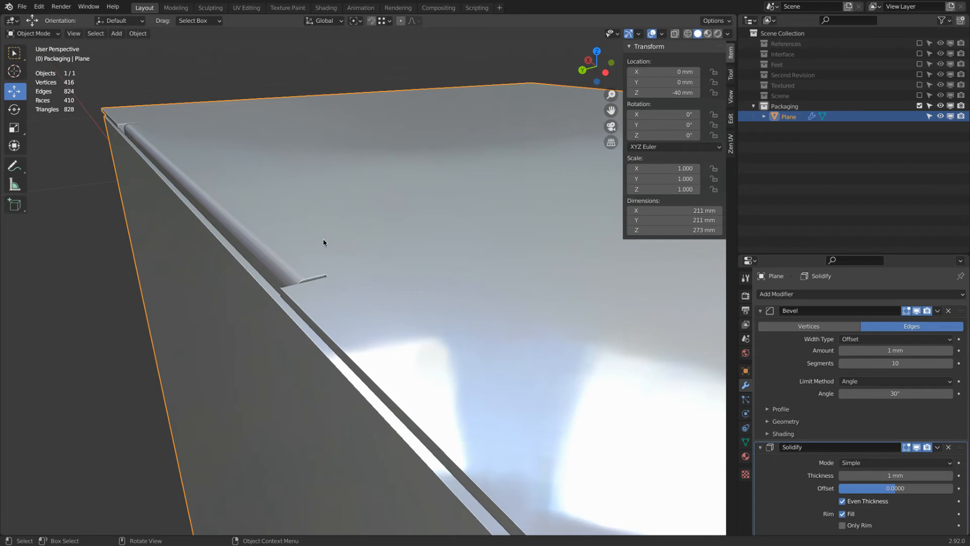
middle_click_drag(324, 243, 322, 224)
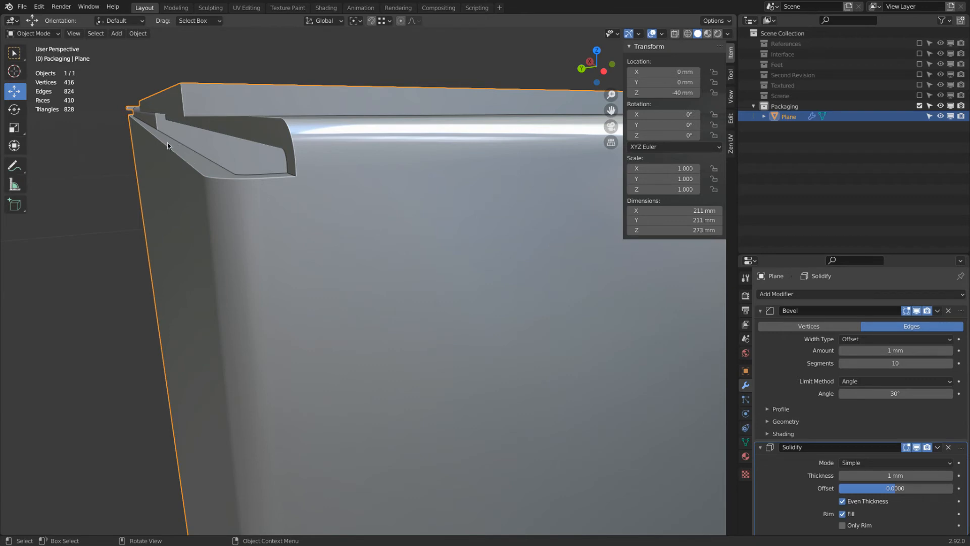
scroll(475, 182, "down", 6)
middle_click_drag(476, 182, 417, 189)
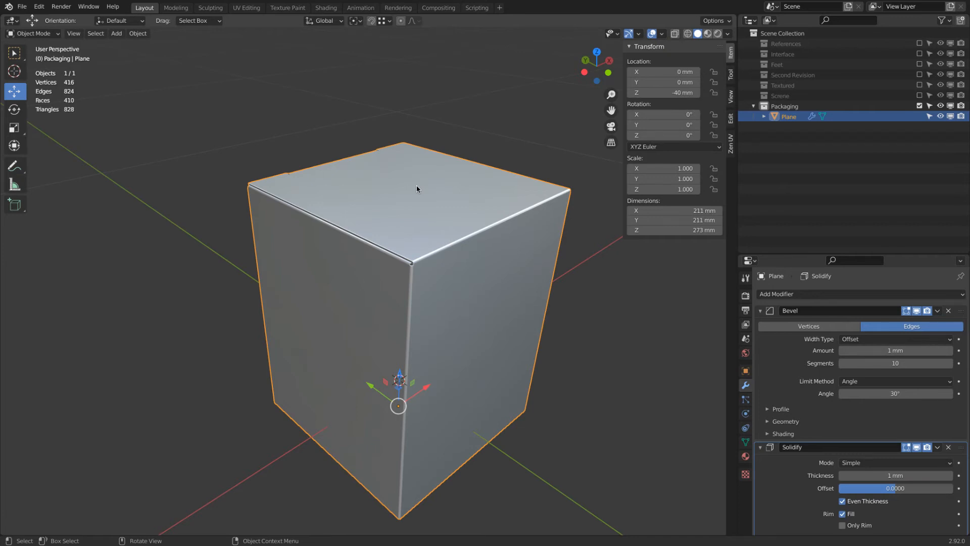
middle_click_drag(416, 189, 430, 174)
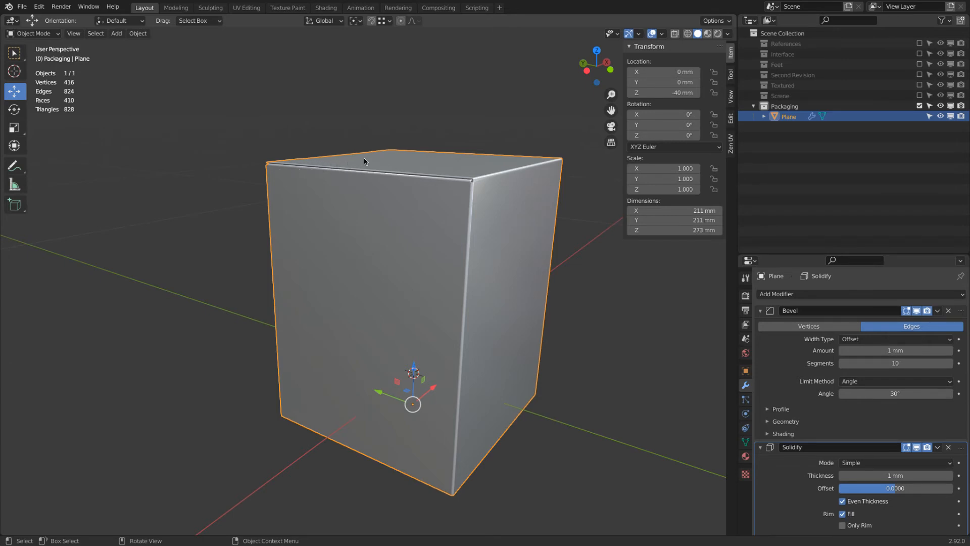
middle_click_drag(499, 188, 507, 212)
middle_click_drag(429, 197, 436, 179)
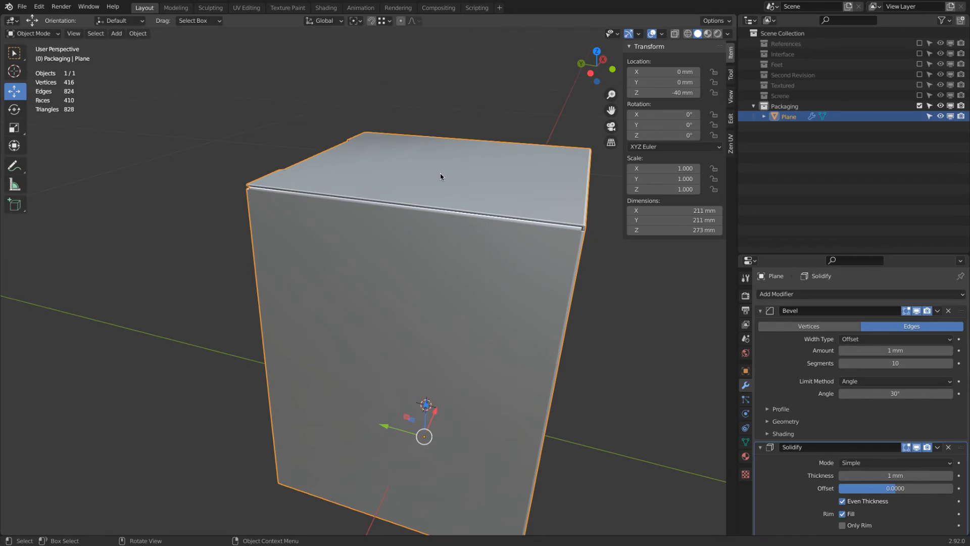
Step: Enter Edit Mode, check the lid's edge layout in wireframe, and return to solid shading with vertex selection
key("Tab")
key("ctrl+r")
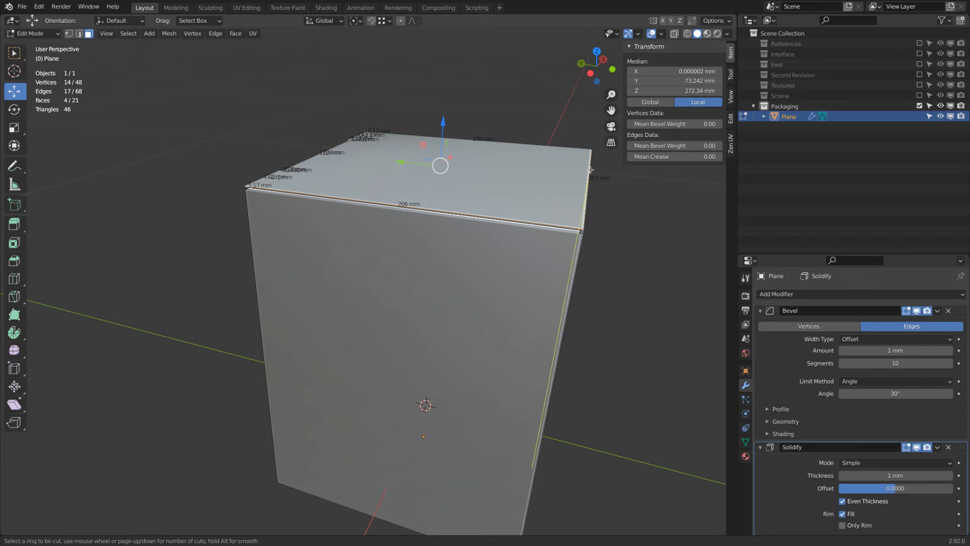
right_click(246, 174)
key("z")
left_click(109, 184)
middle_click_drag(414, 177, 286, 110)
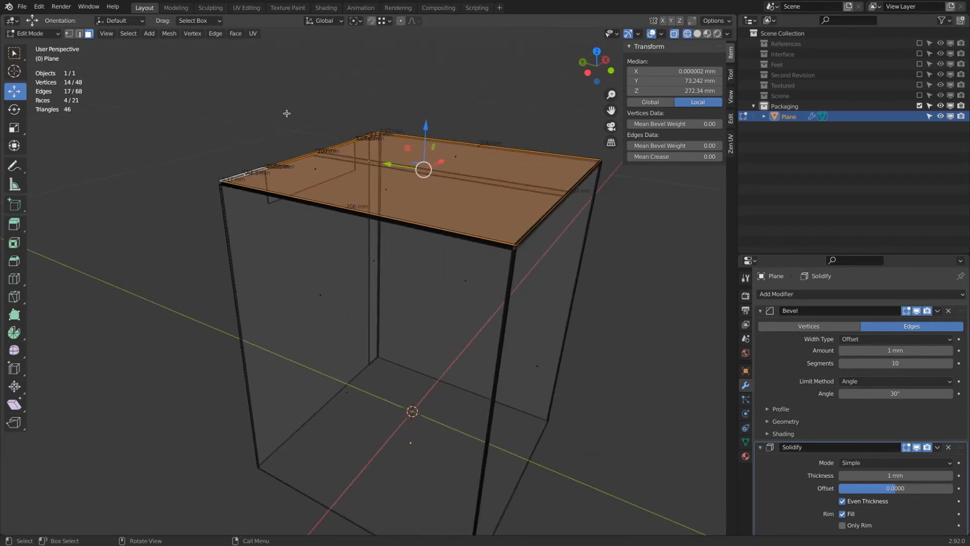
left_click(69, 34)
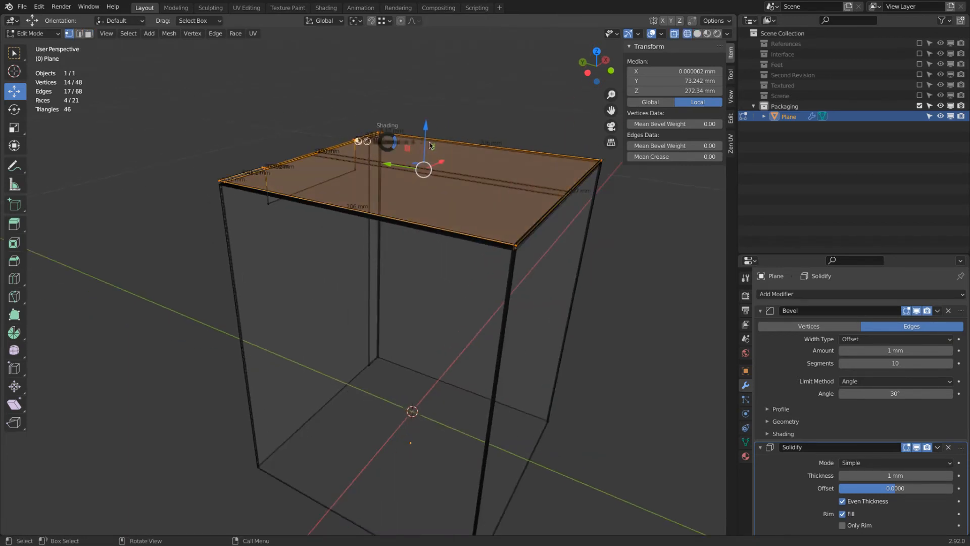
key("shift+z")
Step: Collapse the Bevel and Solidify settings and hide the Solidify modifier in the viewport
left_click(760, 448)
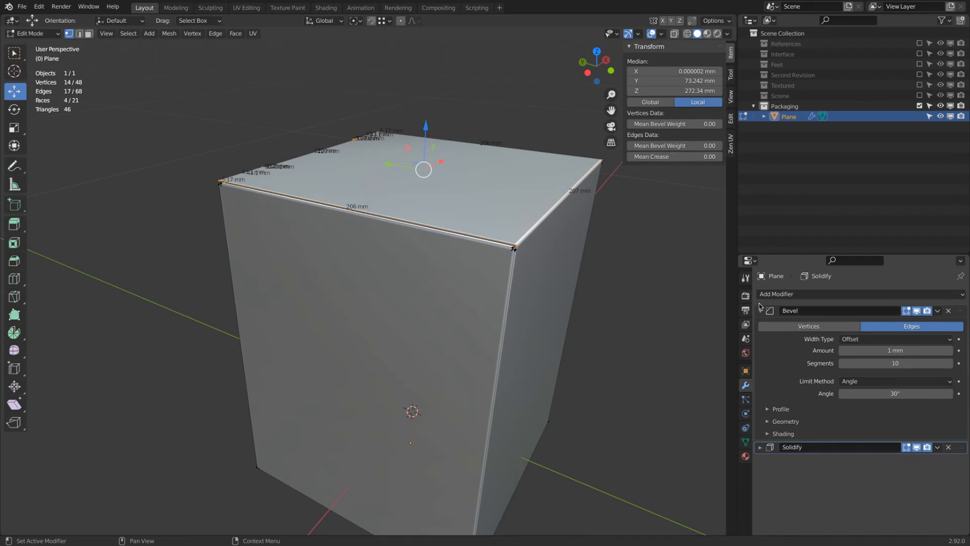
left_click(760, 310)
left_click(917, 325)
scroll(423, 217, "up", 2)
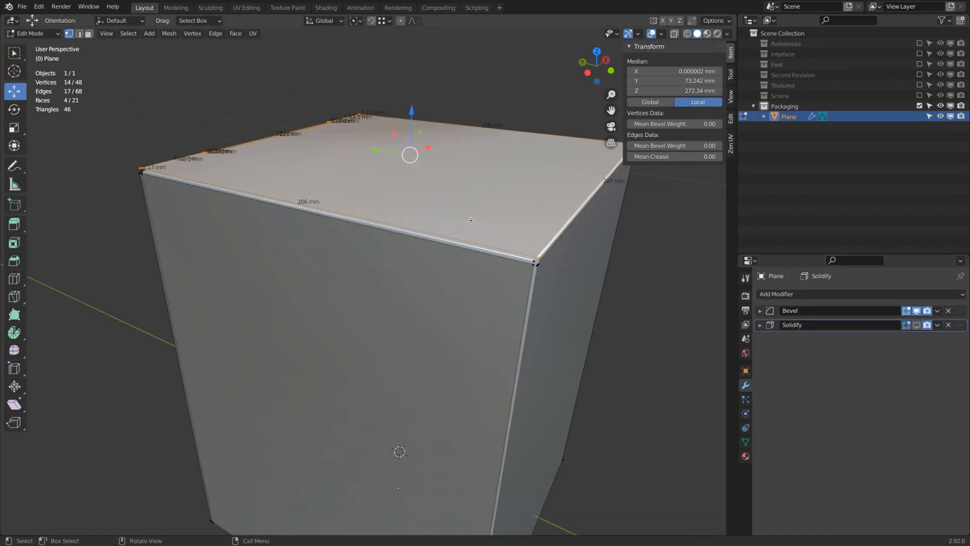
Step: Knife a straight cut across the middle of the lid along X, between the midpoints of its two side edges
left_click(423, 217)
middle_click_drag(423, 216, 416, 216)
key("k")
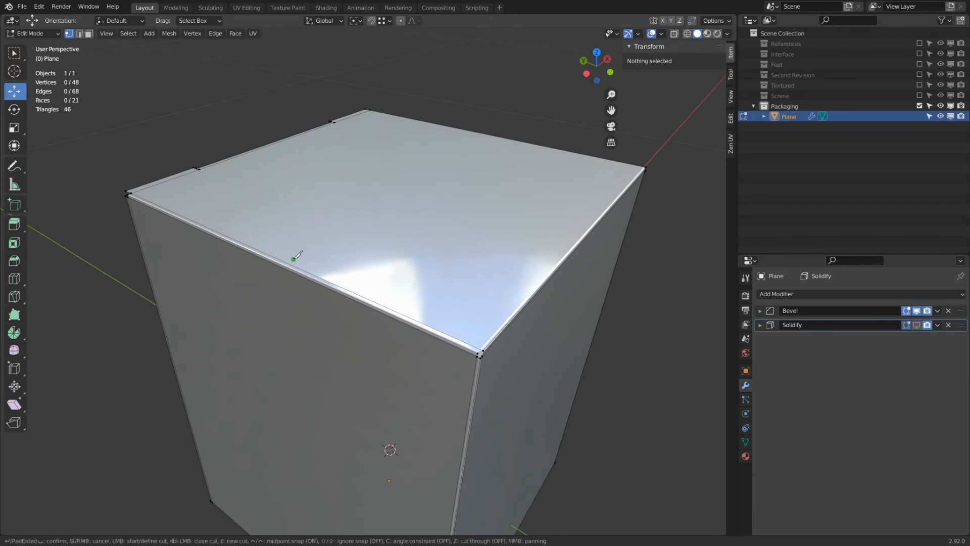
left_click(264, 253)
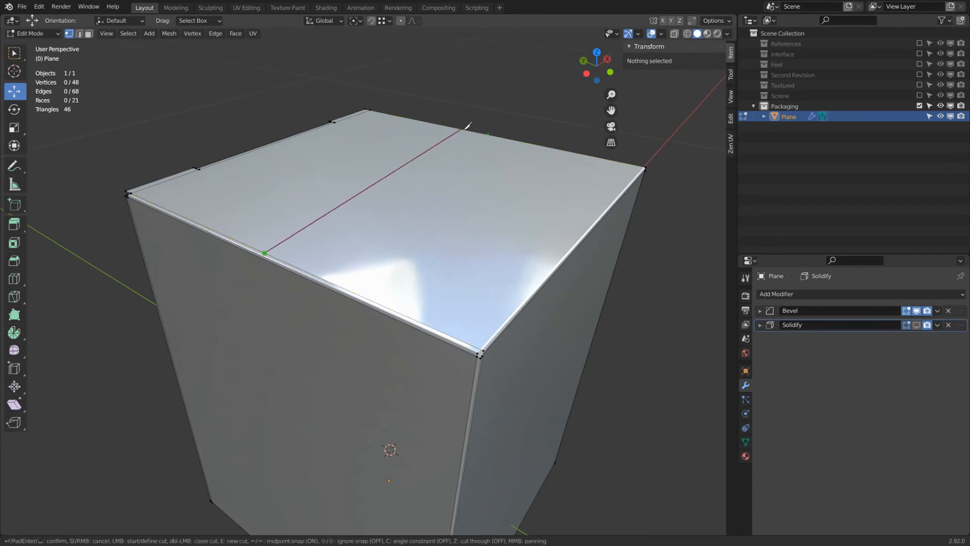
key("ctrl")
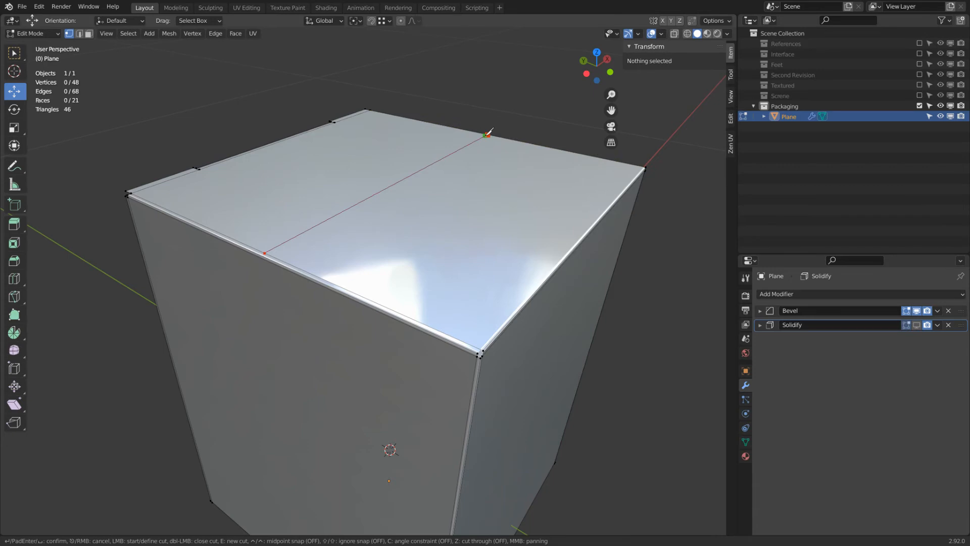
left_click(488, 135)
key("Return")
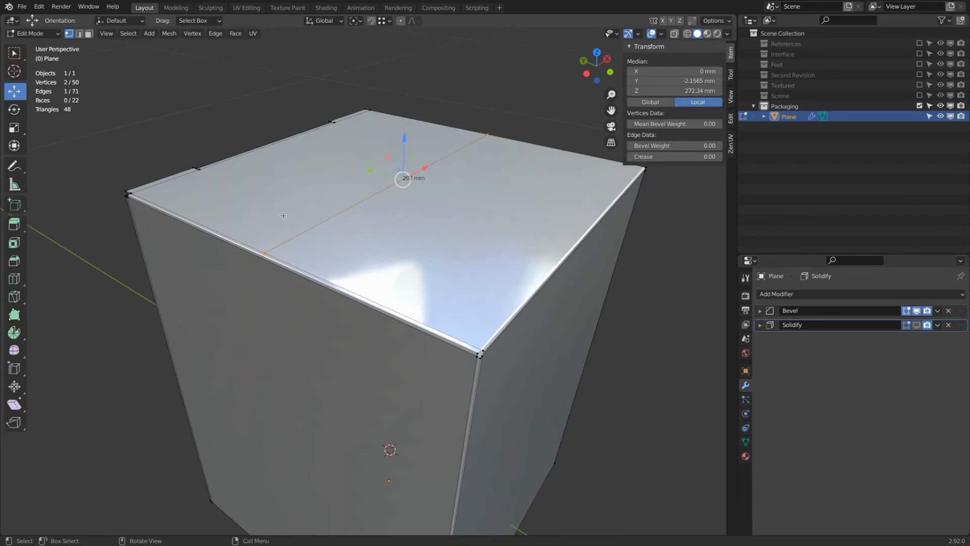
Step: Knife a parallel cut across the lid midway between the centre cut and the tab side, about 51.4 mm from the centre cut
key("k")
left_click(191, 220)
left_click(398, 116)
key("Return")
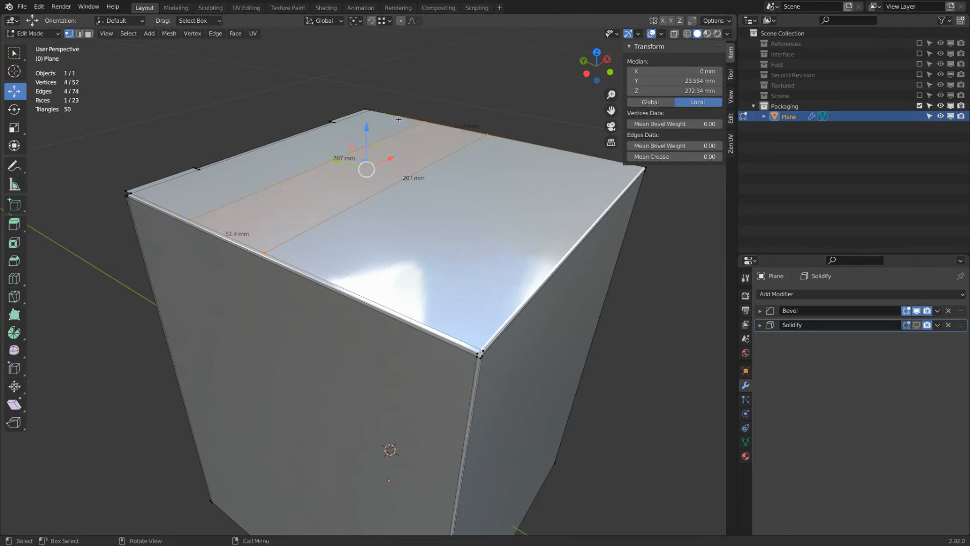
key("k")
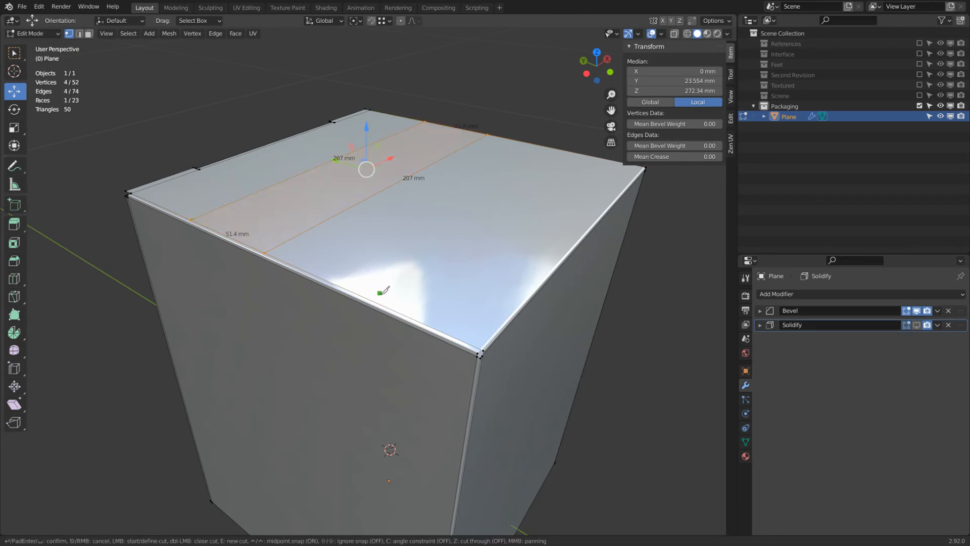
left_click(365, 293)
key("Escape")
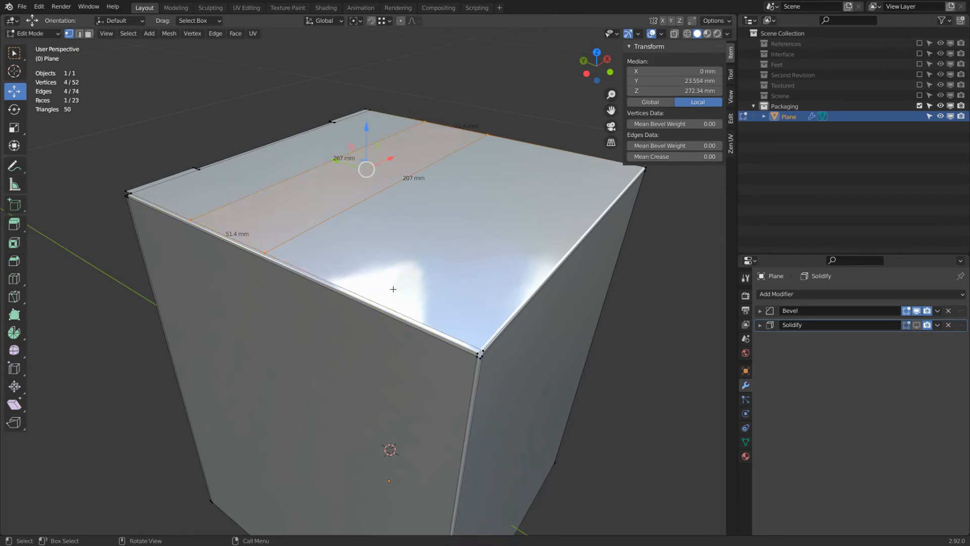
Step: Knife a third parallel cut midway between the centre cut and the lid's rear side, about 51.4 mm from the centre, and deselect everything
key("k")
left_click(359, 295)
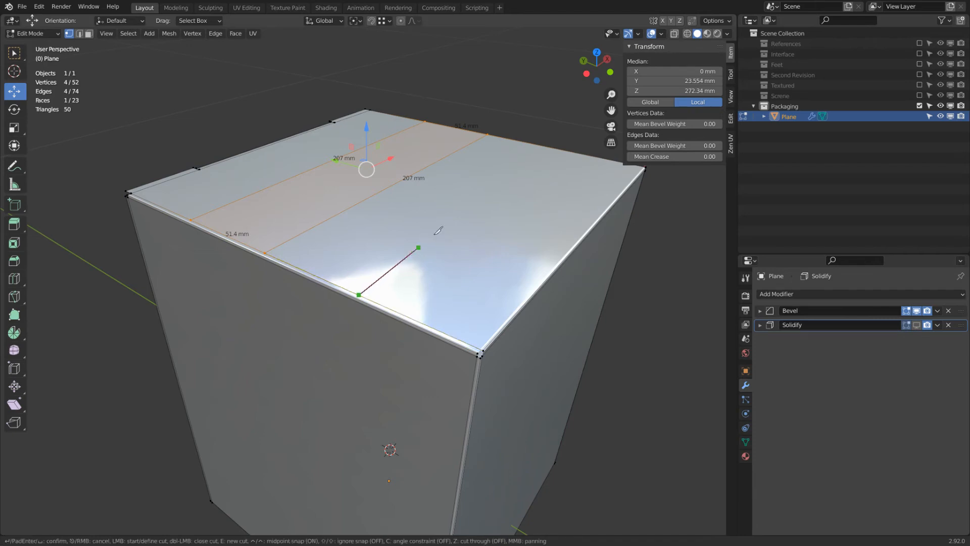
left_click(554, 150)
key("Return")
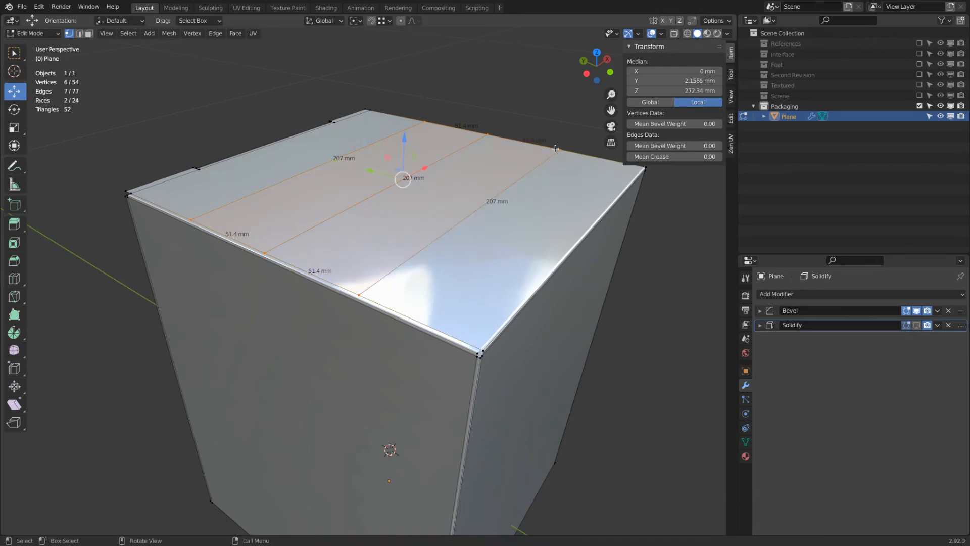
middle_click_drag(430, 181, 326, 173)
key("alt+a")
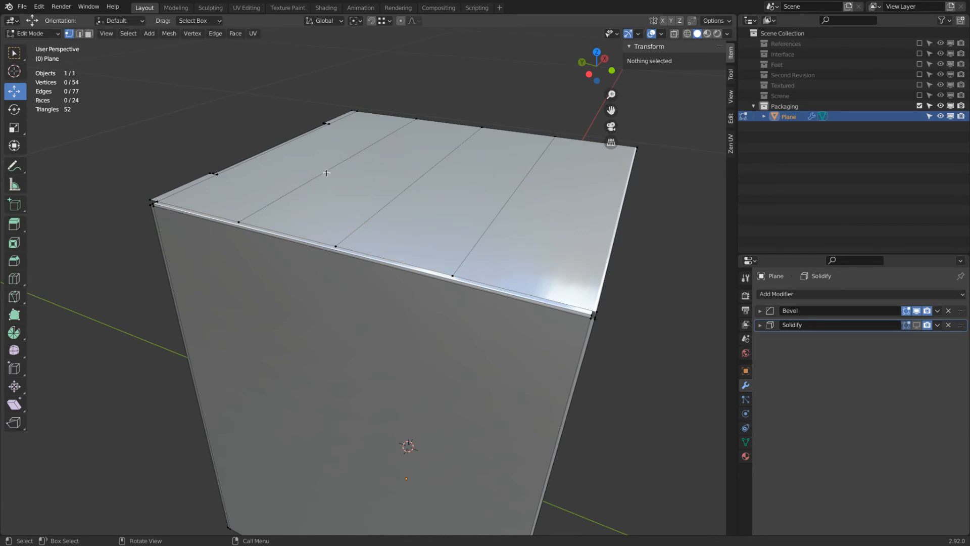
Step: Raise the three cut edges across the lid about 0.9 mm along Z, and the middle one slightly further
left_click(88, 33)
left_click(304, 161)
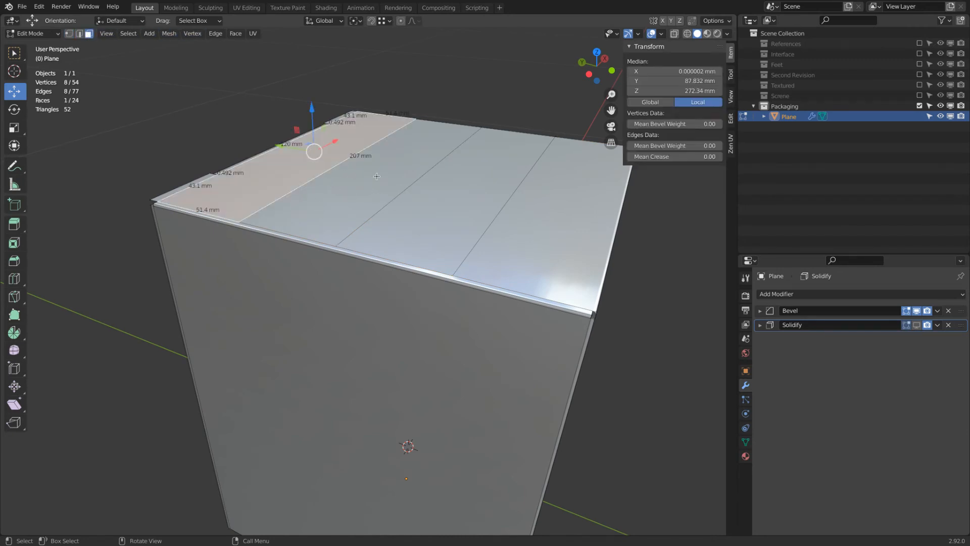
left_click(79, 34)
left_click(337, 165)
left_click(415, 196, "shift")
left_click(503, 222, "shift")
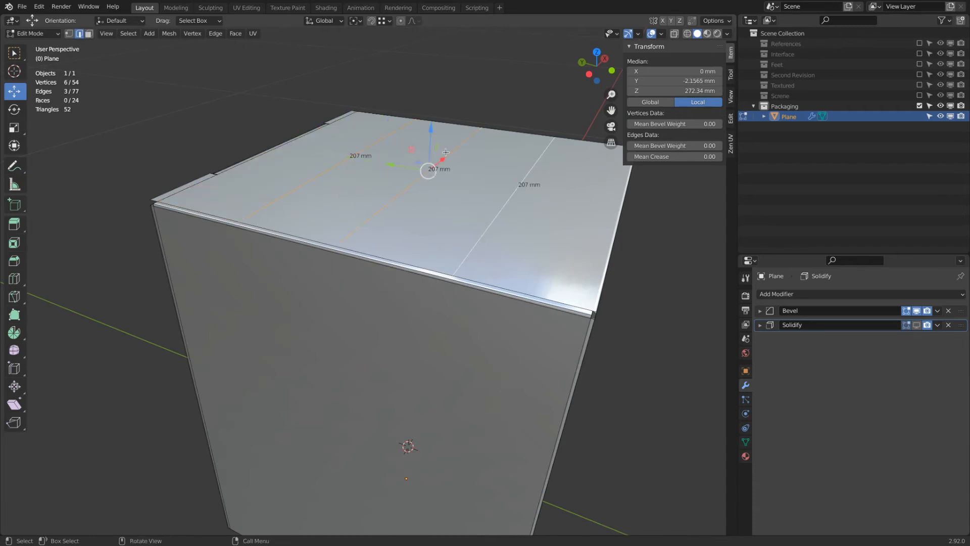
left_click_drag(431, 131, 430, 126)
left_click(417, 151)
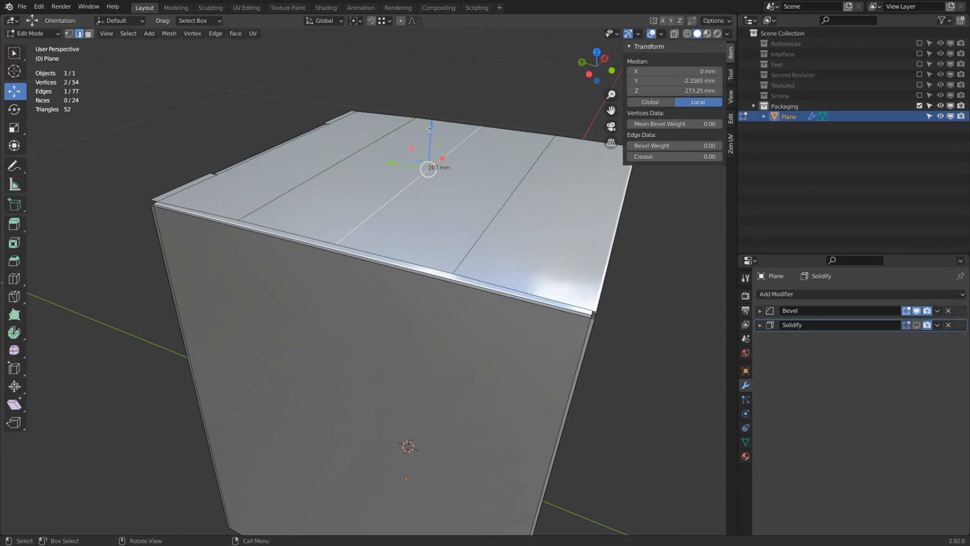
Step: Return to Object Mode, show the Solidify modifier in the viewport, and check the bulged lid
key("Tab")
middle_click_drag(455, 210, 416, 200)
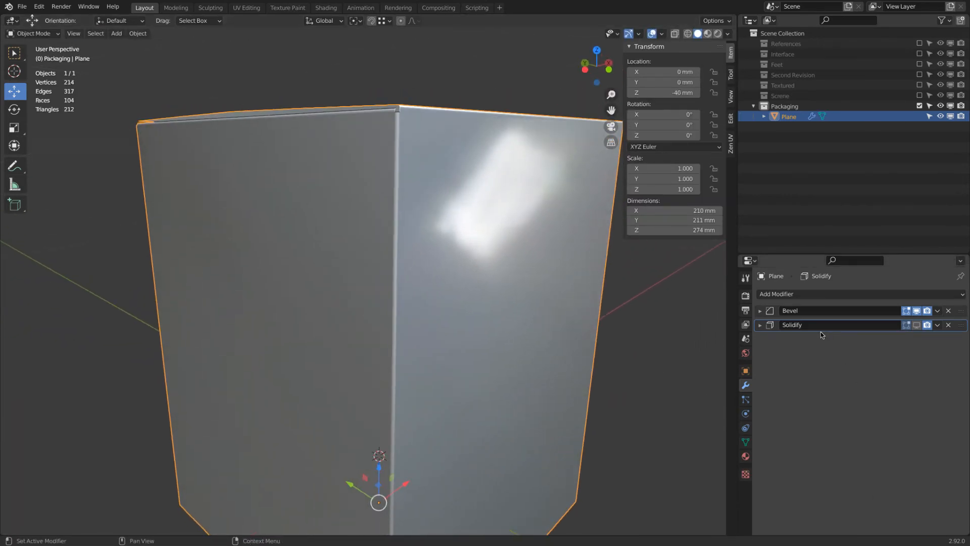
left_click(916, 325)
middle_click_drag(445, 237, 593, 263)
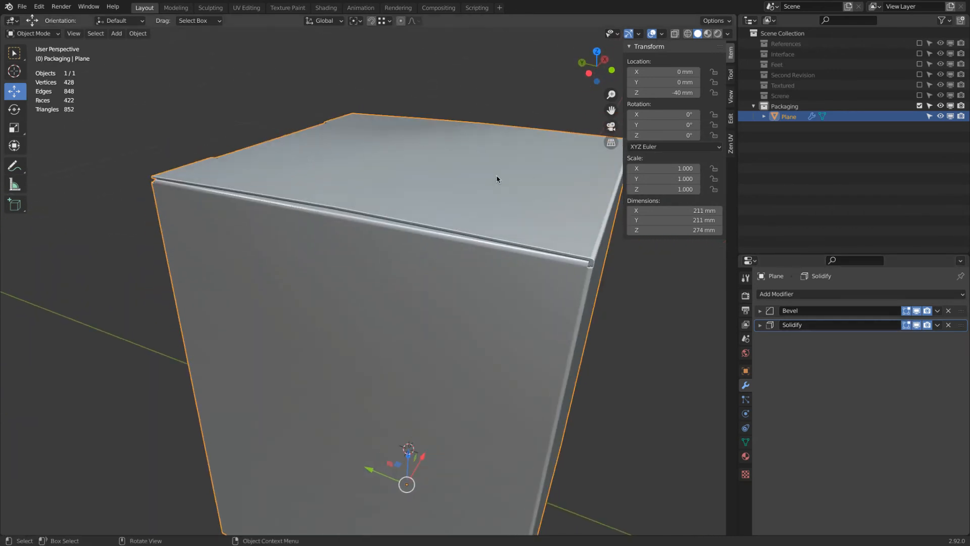
Step: Examine the two outer cut edges across the lid in wireframe and solid shading in Edit Mode
key("Tab")
key("z")
left_click(354, 142)
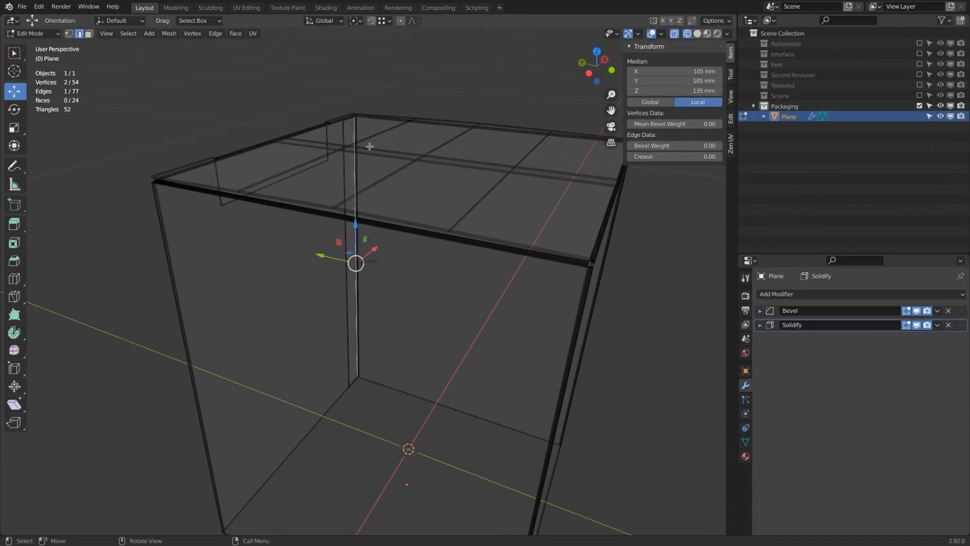
left_click(394, 130)
left_click(529, 158, "shift")
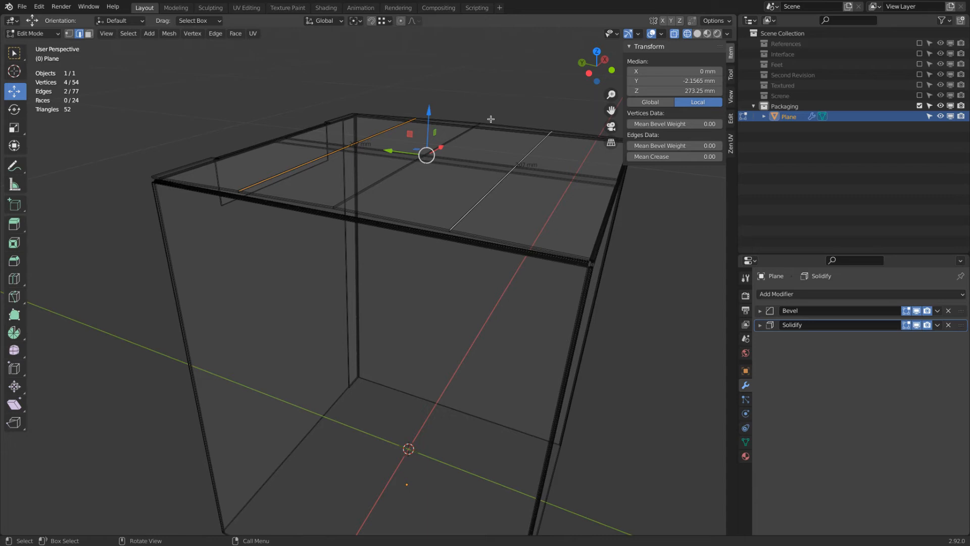
mouse_move(491, 118)
middle_mouse_down()
mouse_move(500, 114)
mouse_move(485, 124)
mouse_move(517, 159)
mouse_move(496, 151)
middle_mouse_up()
key("shift+z")
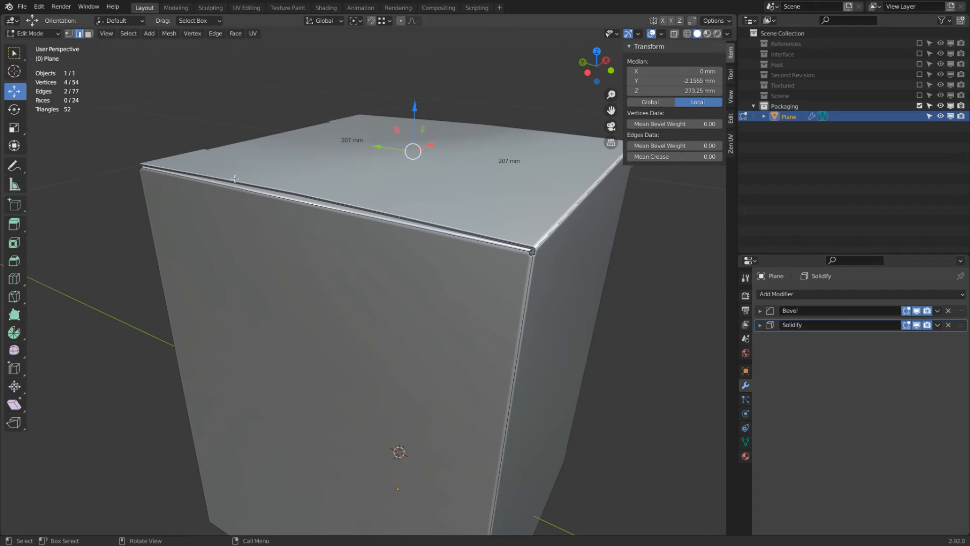
key("shift+z")
middle_click_drag(526, 243, 564, 223)
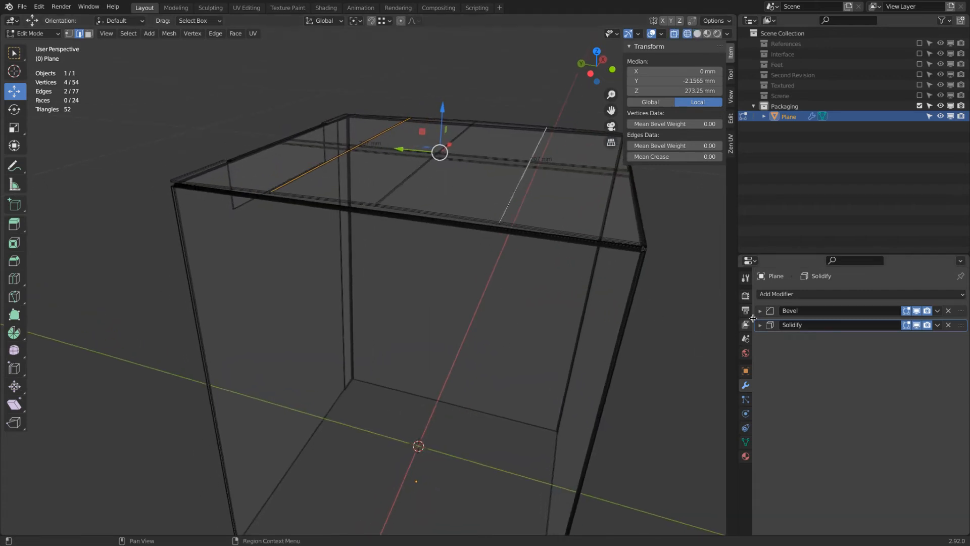
Step: Add a second Bevel modifier to the box and give the lid's centre cut edge a bevel weight of 1.00
left_click(783, 295)
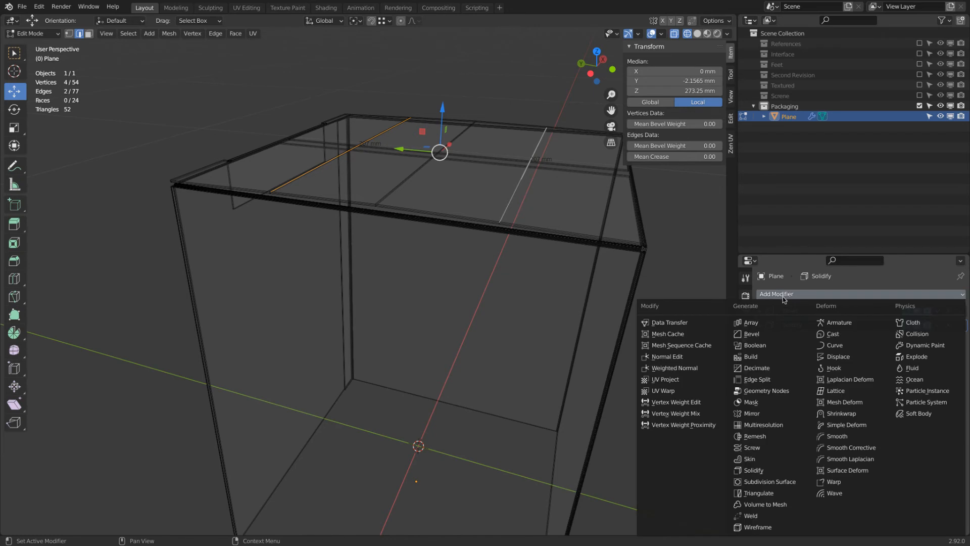
left_click(763, 335)
left_click(396, 186)
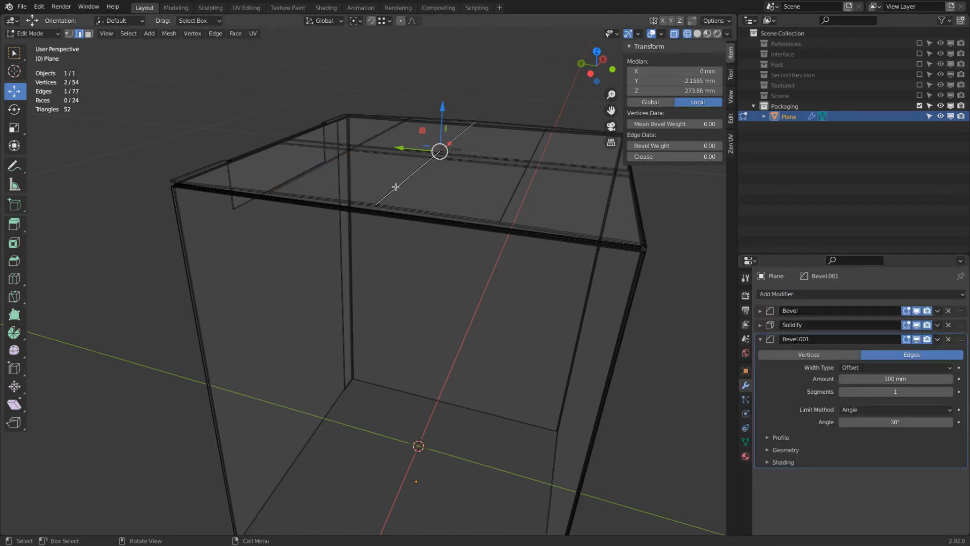
left_click_drag(700, 143, 722, 144)
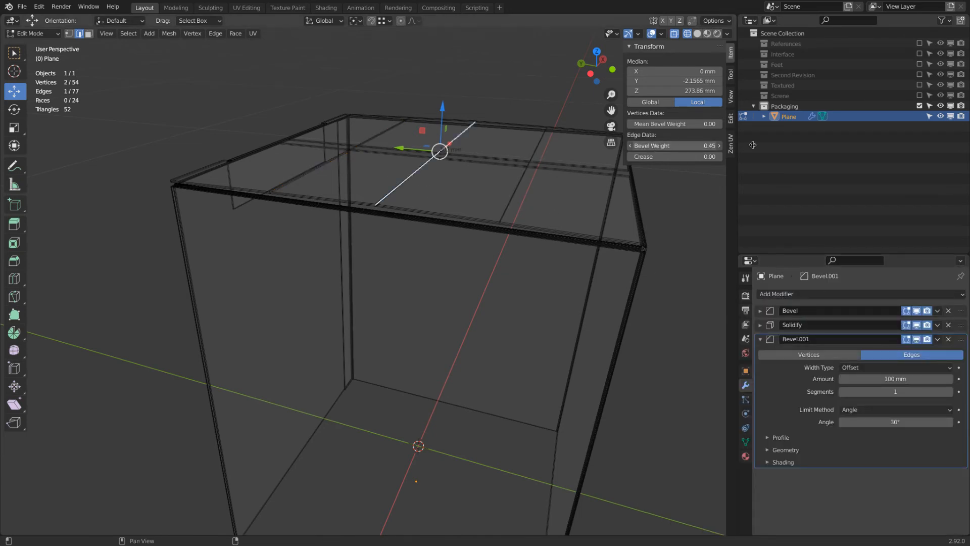
Step: Dissolve the two outer cut edges across the lid, keeping only the centre one
left_click(509, 201)
left_click(314, 171, "shift")
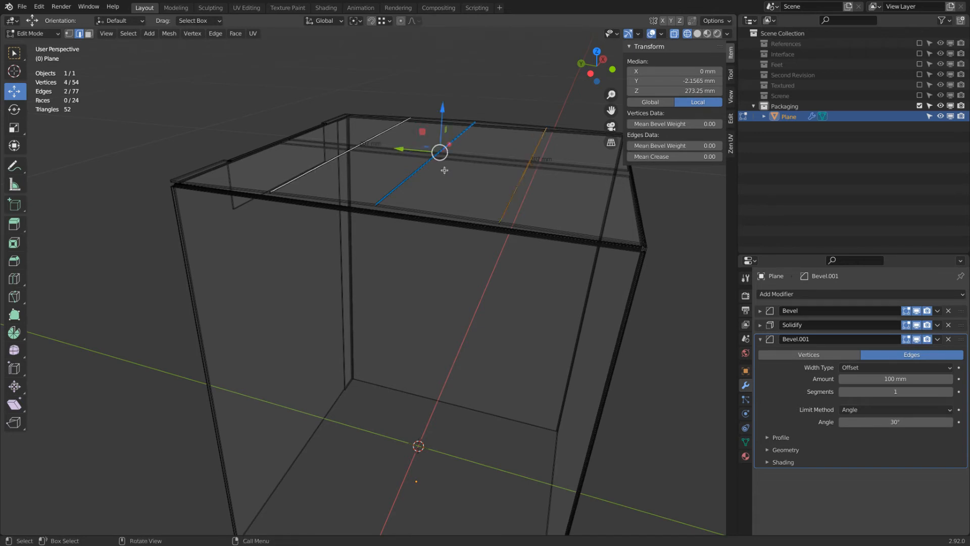
key("x")
left_click(440, 229)
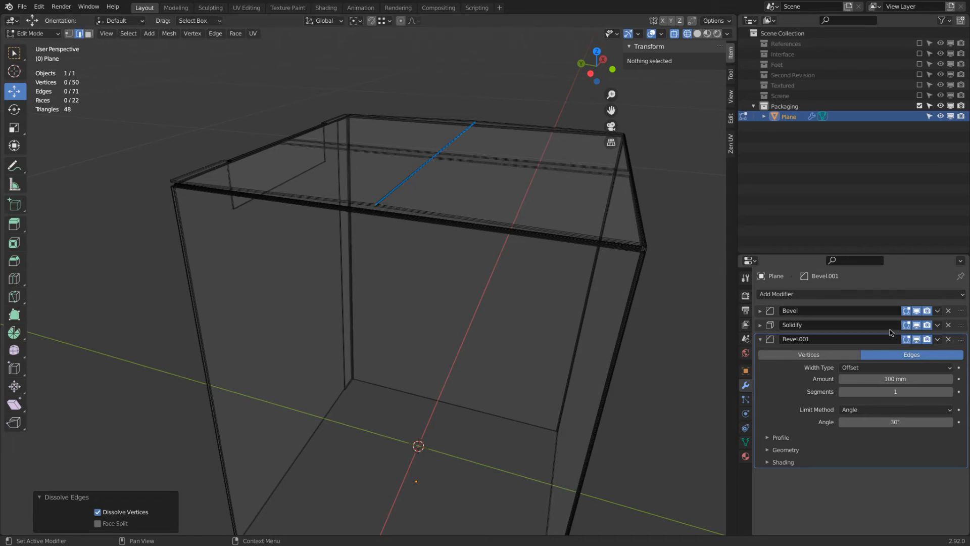
Step: Limit the second Bevel modifier by Weight and place it above Solidify in the modifier stack
left_click(872, 410)
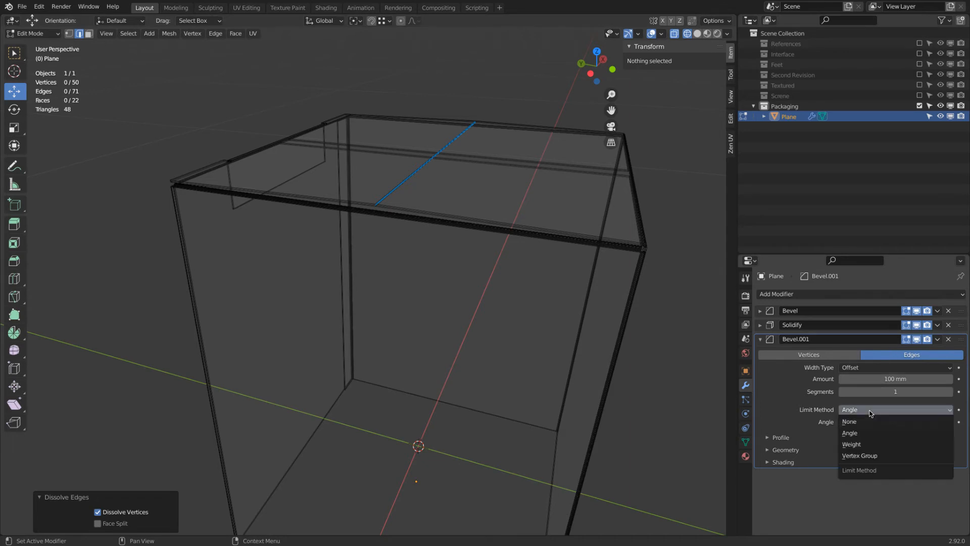
left_click(883, 446)
left_click_drag(961, 339, 959, 324)
left_click_drag(889, 367, 881, 368)
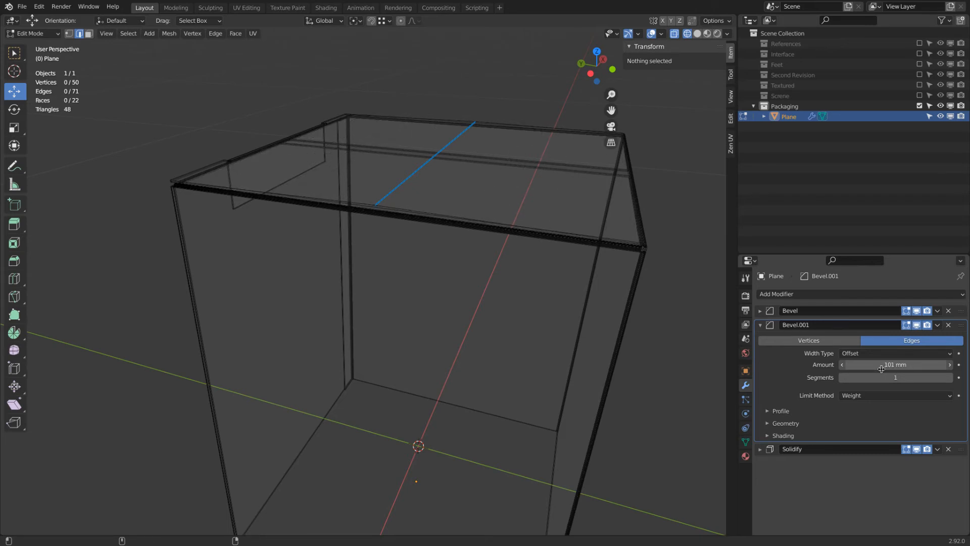
middle_click_drag(625, 377, 763, 331)
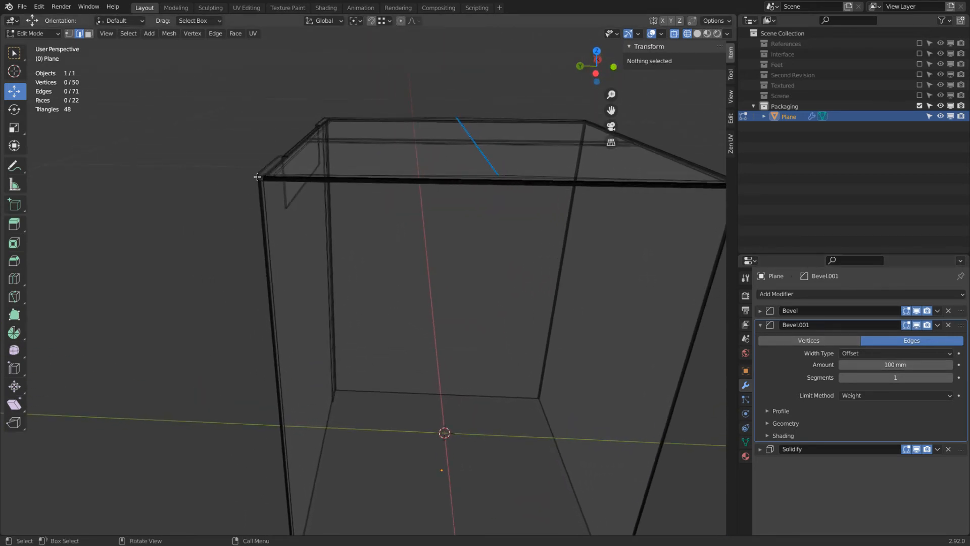
key("shift+z")
middle_click_drag(605, 220, 583, 218)
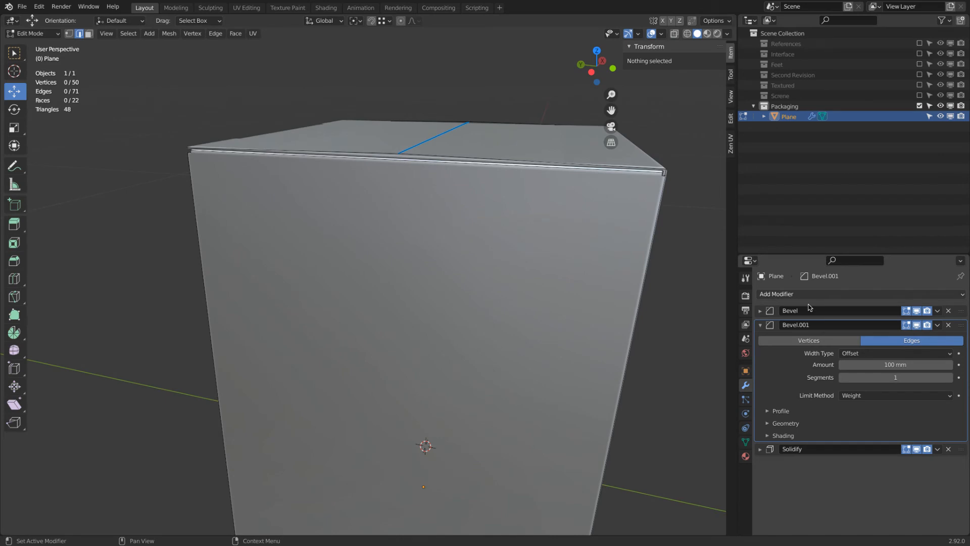
Step: Set the second Bevel modifier's segments to 20 and check the lid in Object Mode
left_click(951, 379)
left_click(951, 378)
left_click(894, 380)
type("20")
key("Return")
key("Tab")
mouse_move(483, 222)
middle_mouse_down()
mouse_move(486, 204)
mouse_move(474, 229)
middle_mouse_up()
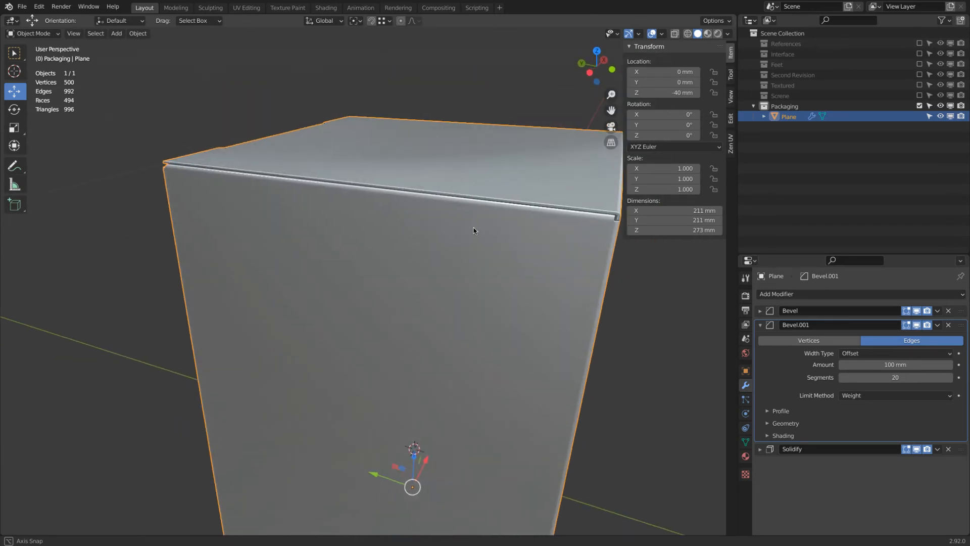
Step: Raise the lid's centre edge about 25 mm along Z in Edit Mode
key("Tab")
left_click(409, 154)
left_click_drag(438, 103, 453, 64)
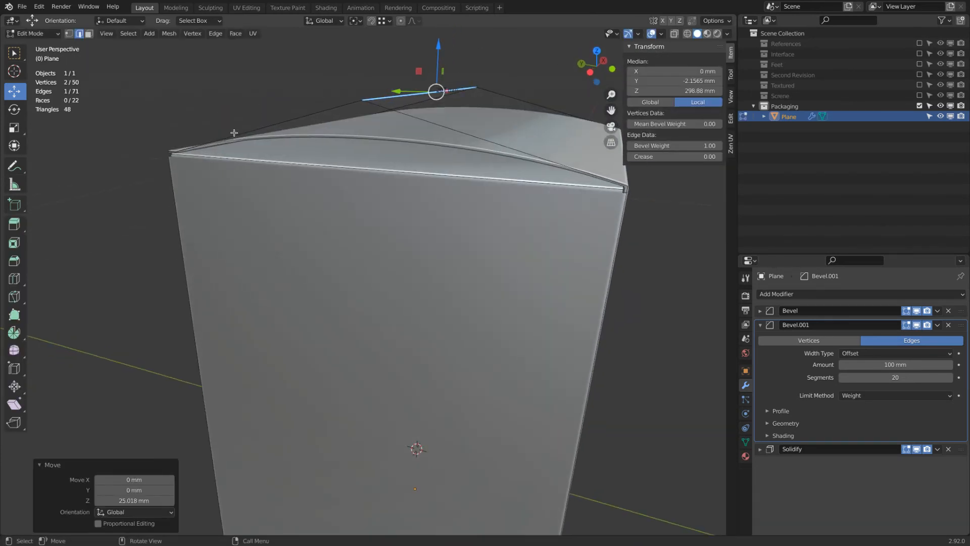
Step: Try 16 segments on the second Bevel modifier, then restore it to 20
mouse_move(863, 374)
left_mouse_down()
mouse_move(843, 376)
mouse_move(854, 375)
left_mouse_up()
left_click(854, 375)
type("16")
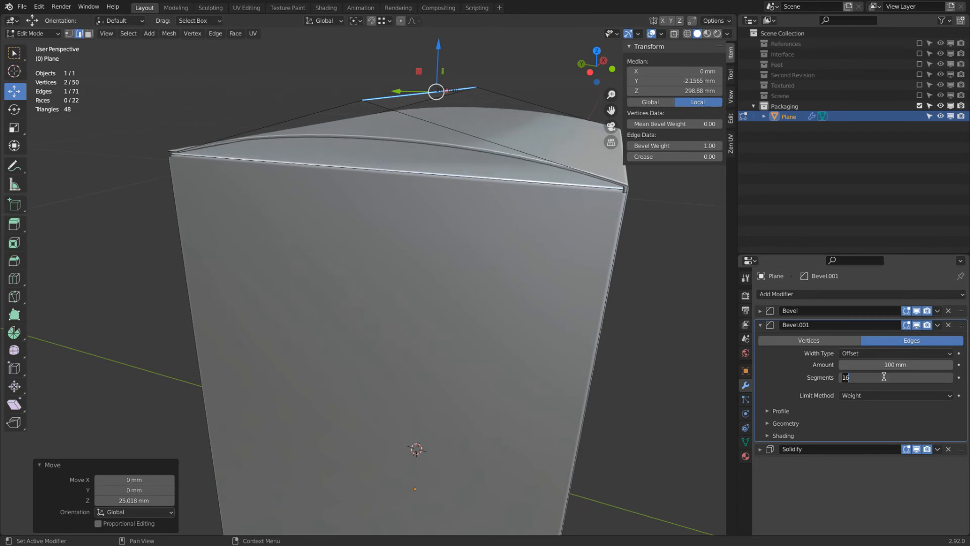
key("Return")
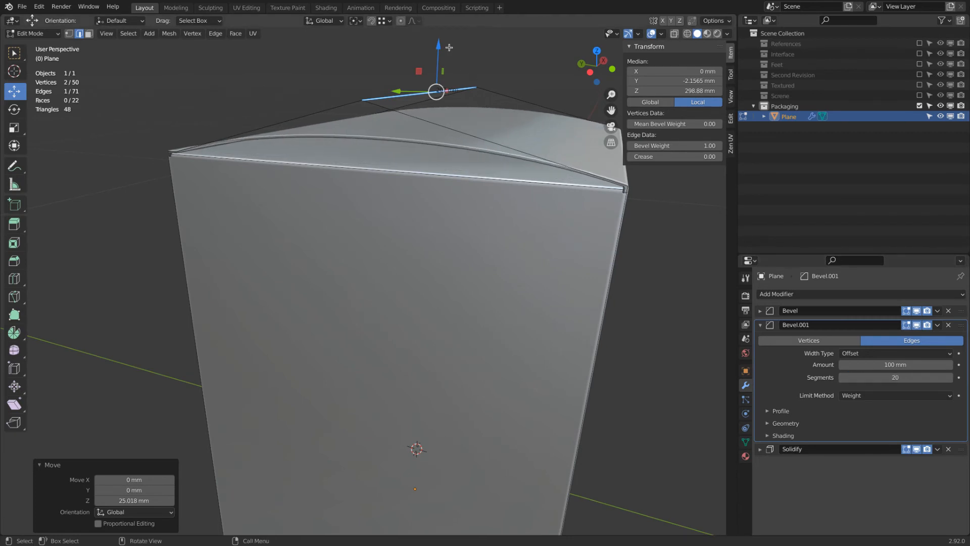
Step: Lower the lid's centre edge along Z until the lid bulges only slightly, and check the surface in Object Mode
left_click_drag(440, 42, 444, 82)
key("Tab")
middle_click_drag(451, 167, 493, 182)
middle_click_drag(352, 214, 347, 201)
middle_click_drag(350, 131, 358, 145)
key("Tab")
middle_click_drag(452, 151, 375, 194)
key("Tab")
scroll(374, 163, "down", 3)
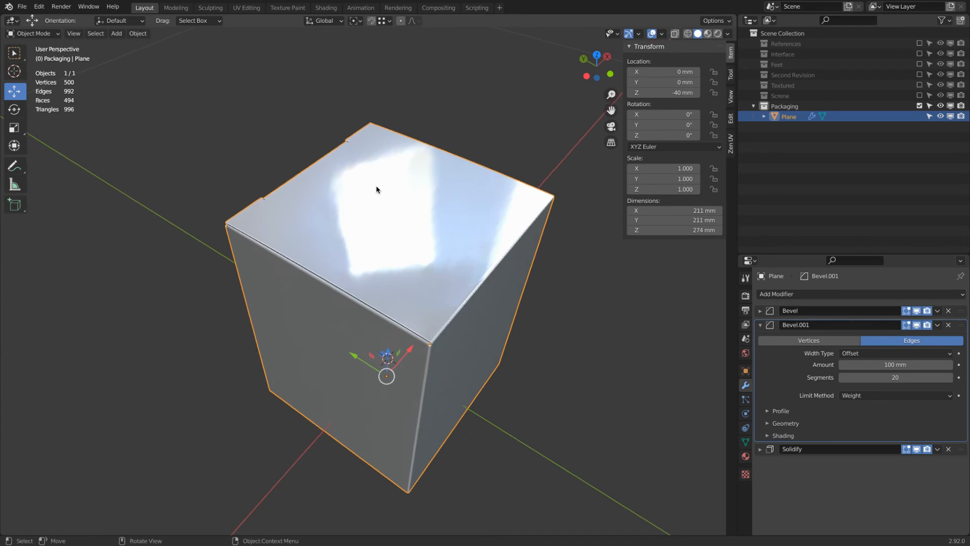
Step: Extrude the two opposite bottom edges on the box's X sides about 2.2 mm down along Z
middle_click_drag(408, 236, 431, 190)
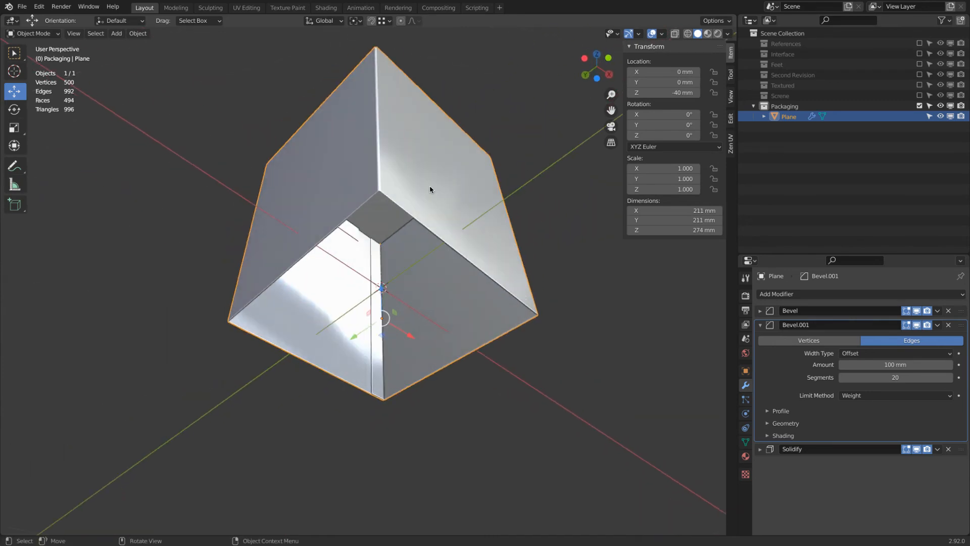
scroll(429, 189, "up", 1)
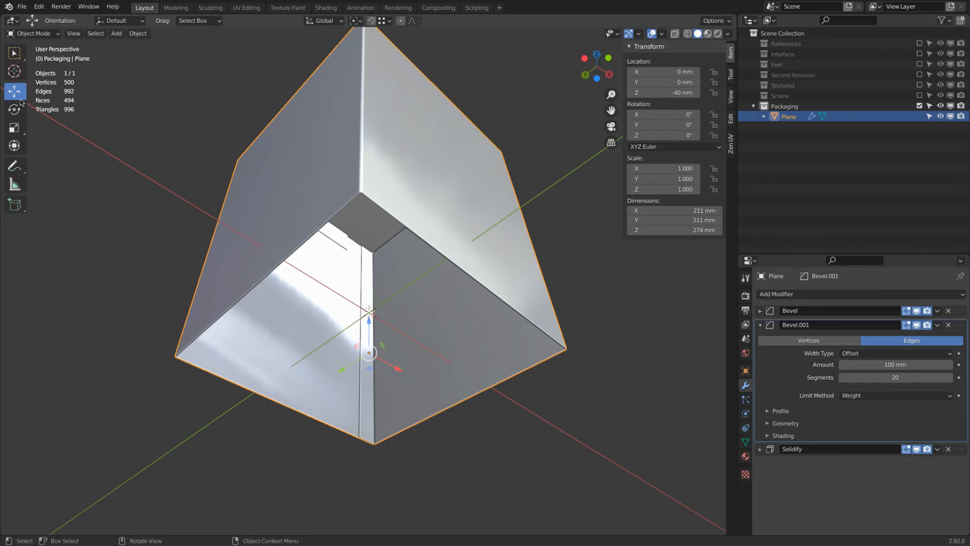
key("Tab")
left_click(312, 234)
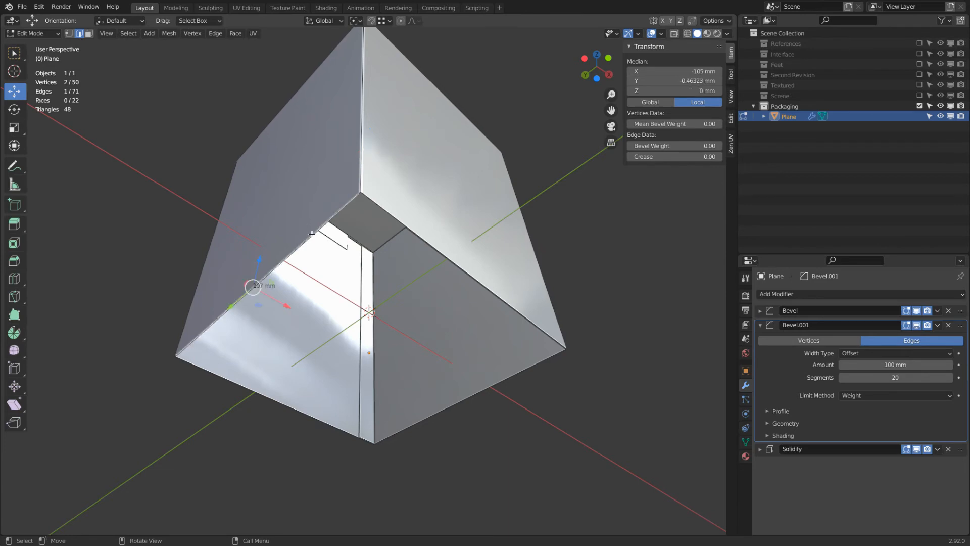
middle_click_drag(362, 264, 470, 403)
left_click(475, 396, "shift")
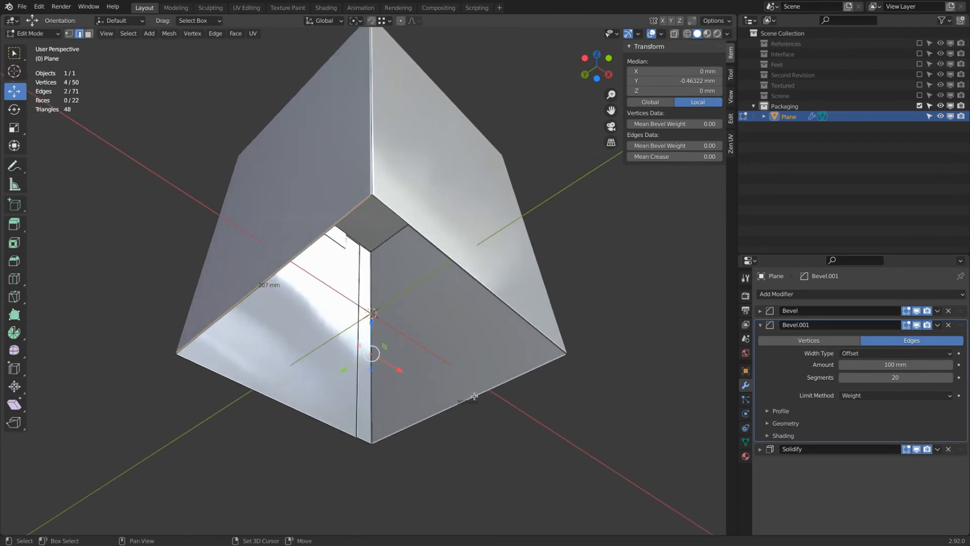
scroll(413, 327, "up", 1)
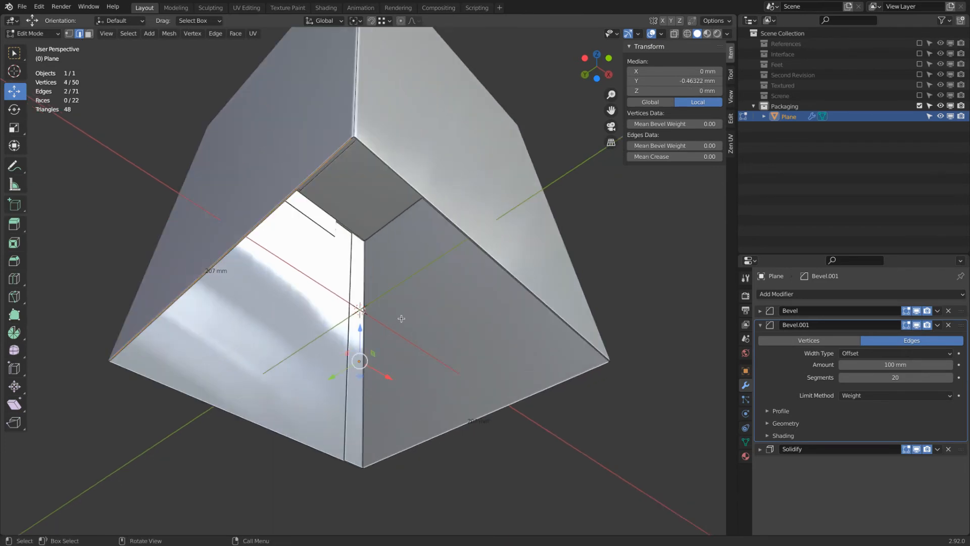
key("e")
key("z")
left_click(385, 241)
middle_click_drag(385, 241, 362, 241)
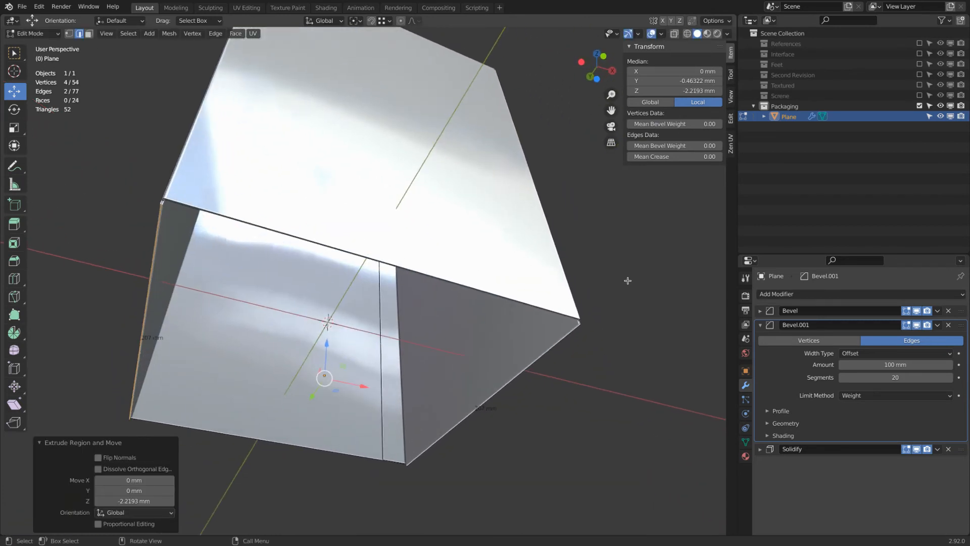
Step: Extrude both edges again and scale them inward along X to about 0.118, forming two bottom flaps with a narrow gap
key("e")
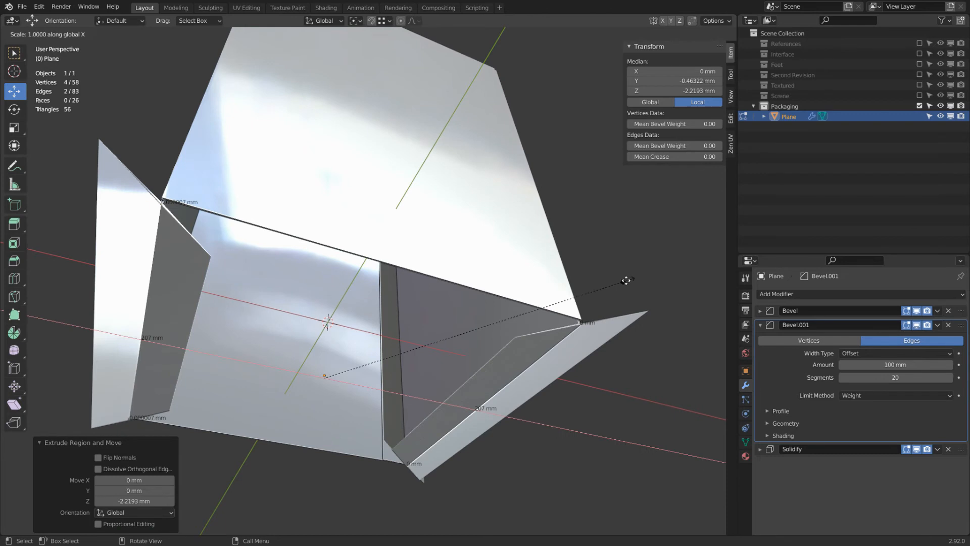
key("s")
key("x")
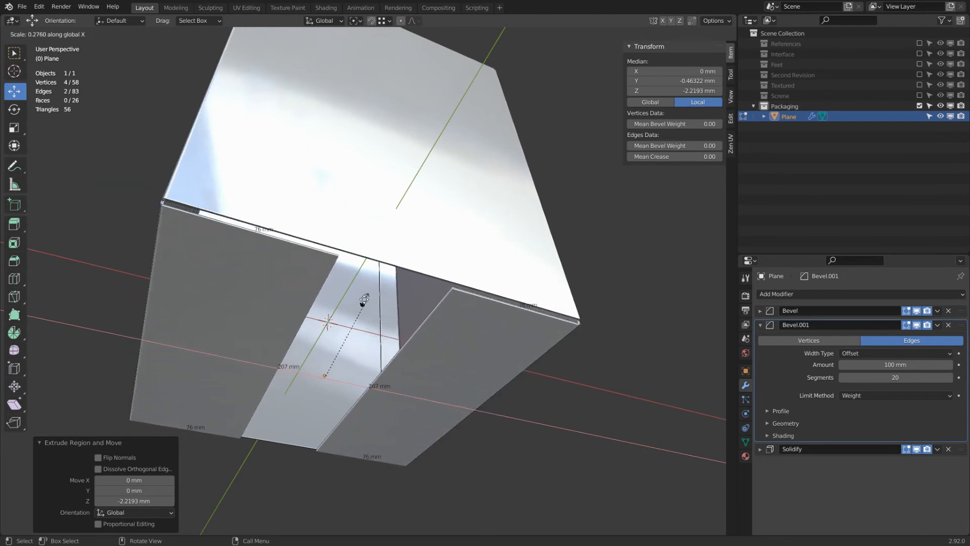
left_click(331, 342)
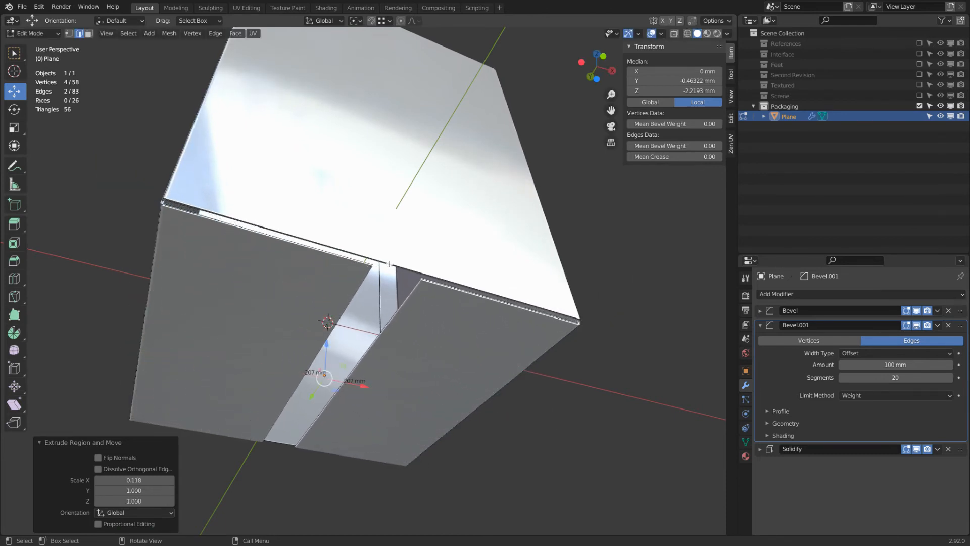
Step: Extrude the other two opposite bottom edges, on the Y sides, about 1.28 mm down along Z in front view
left_click(389, 263)
left_click(281, 446, "shift")
key("KP_1")
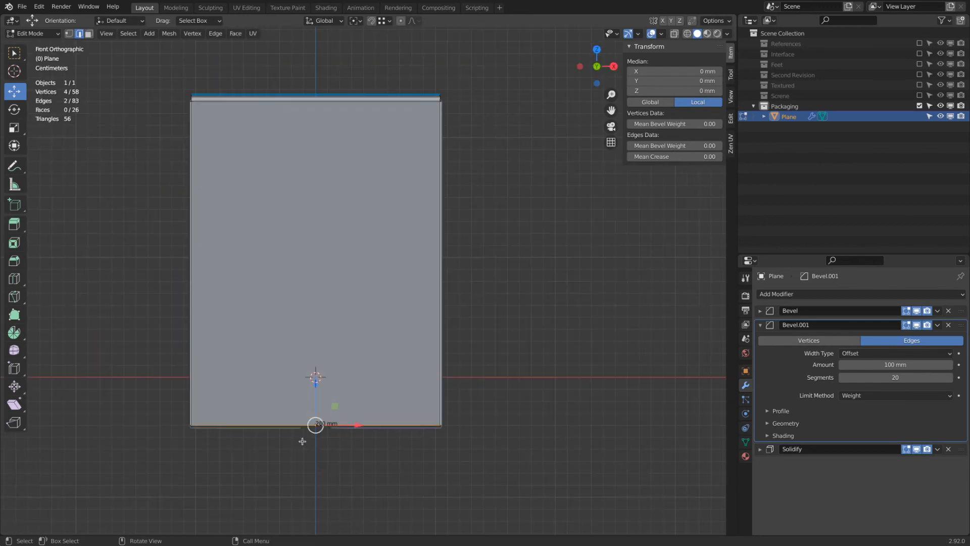
scroll(355, 410, "up", 6)
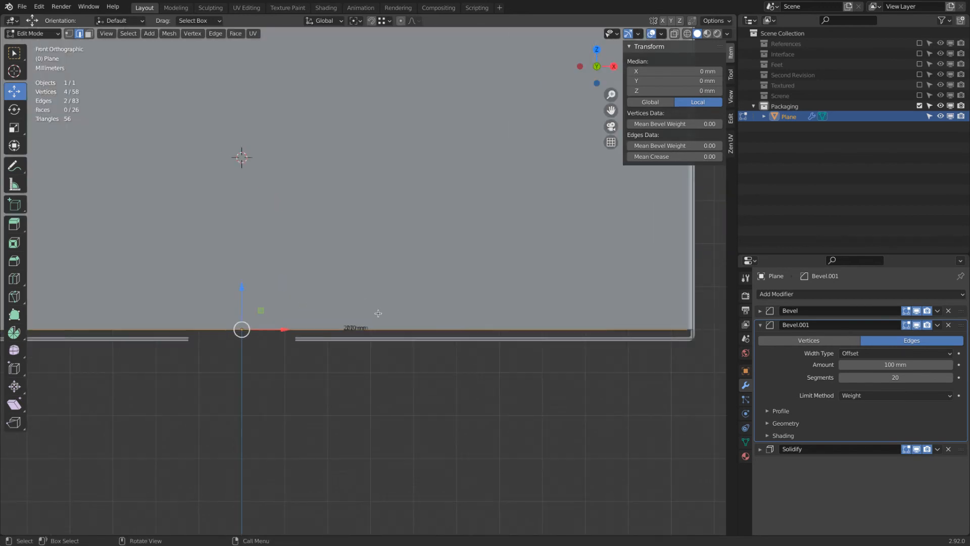
middle_click_drag(128, 252, 294, 250, "shift")
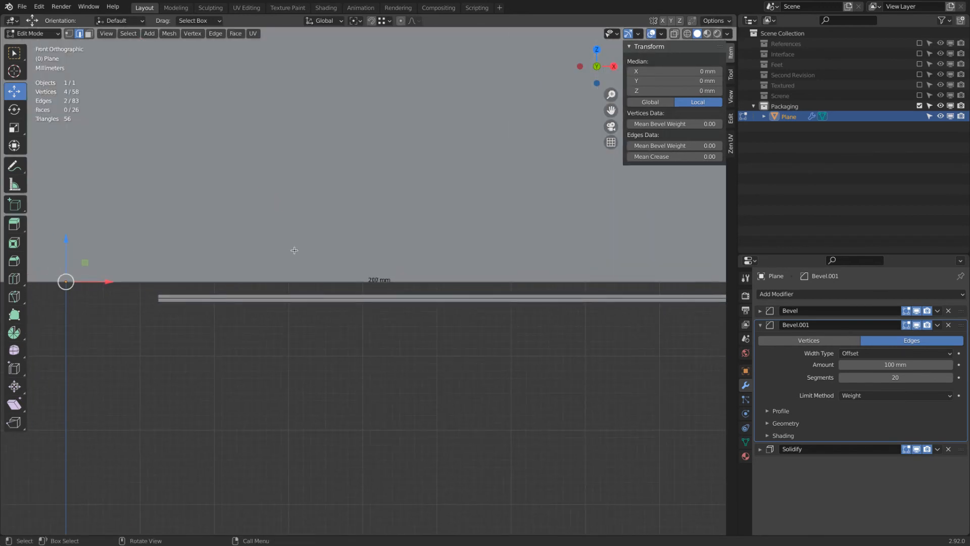
scroll(312, 242, "down", 2)
middle_click_drag(389, 231, 205, 228, "shift")
scroll(406, 243, "up", 2)
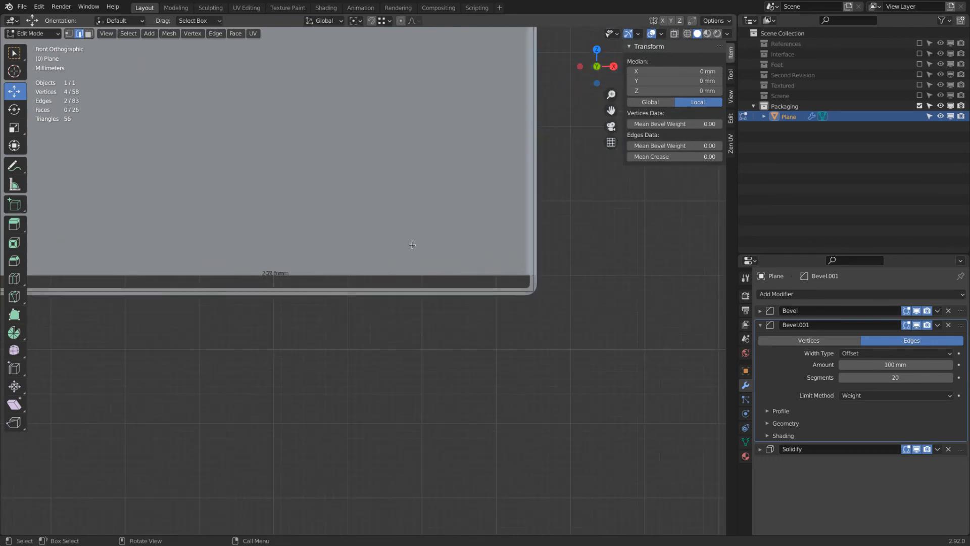
key("e")
key("z")
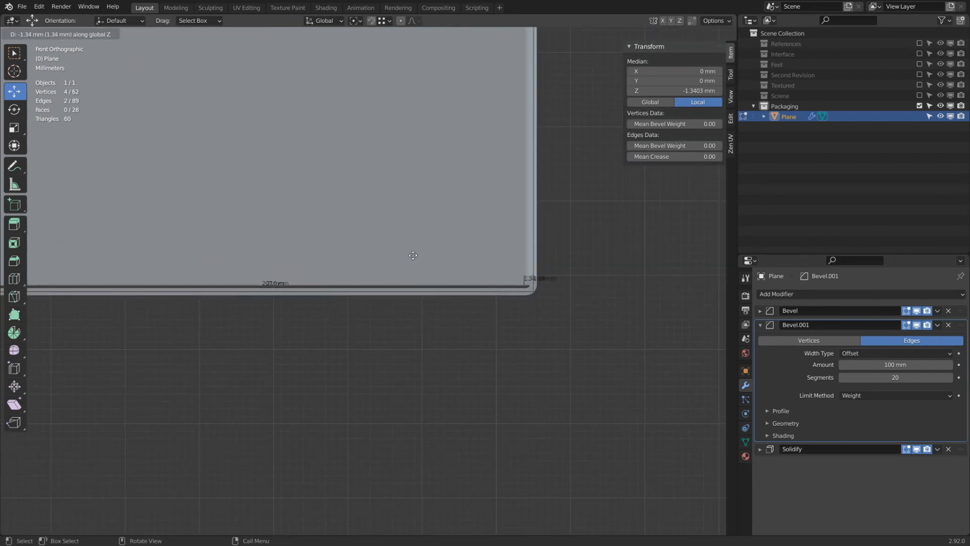
left_click(412, 254)
Step: Scale the newly extruded edges inward along Y to form the inner bottom flaps, and check the underside in Object Mode
middle_click_drag(413, 254, 547, 195)
key("s")
key("y")
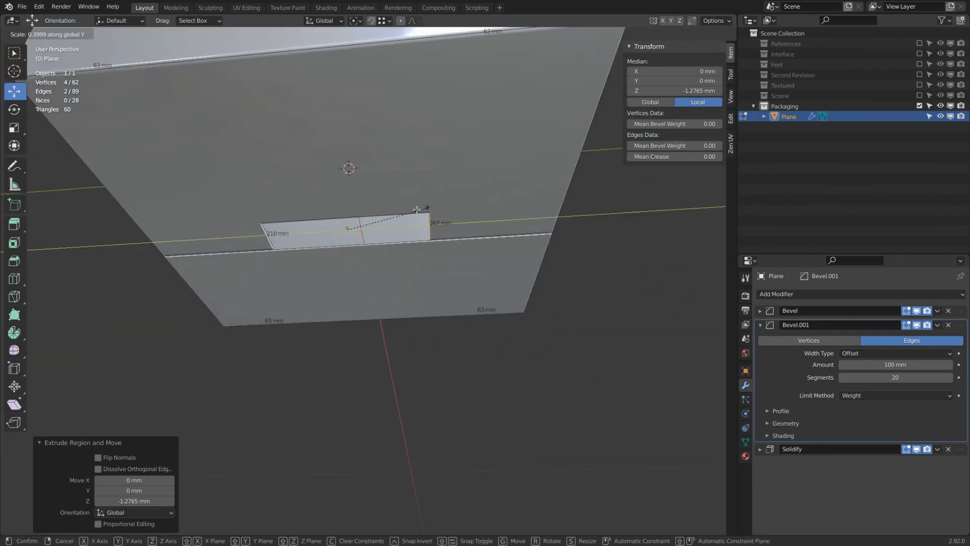
left_click(352, 232)
scroll(369, 225, "down", 3)
middle_click_drag(369, 225, 334, 235)
key("Tab")
middle_click_drag(333, 178, 314, 191)
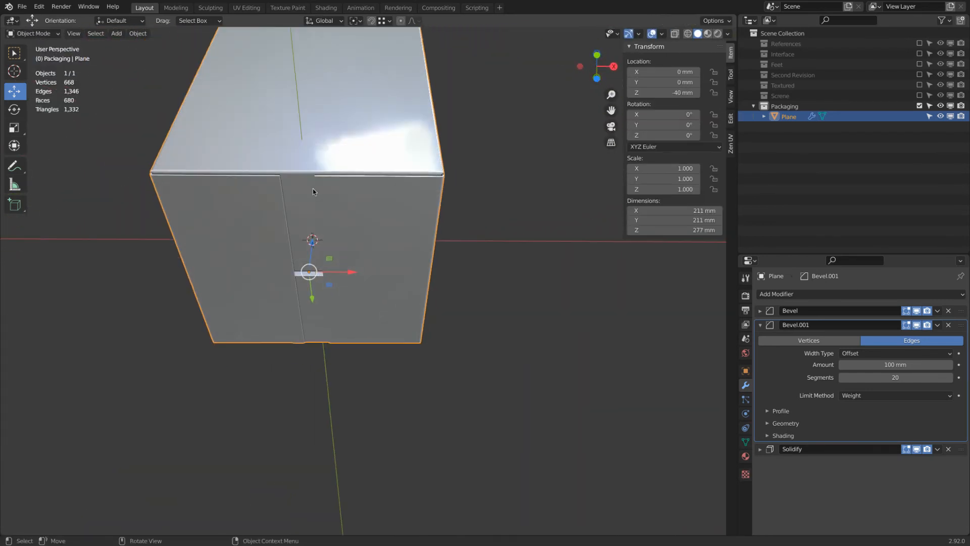
scroll(313, 191, "up", 2)
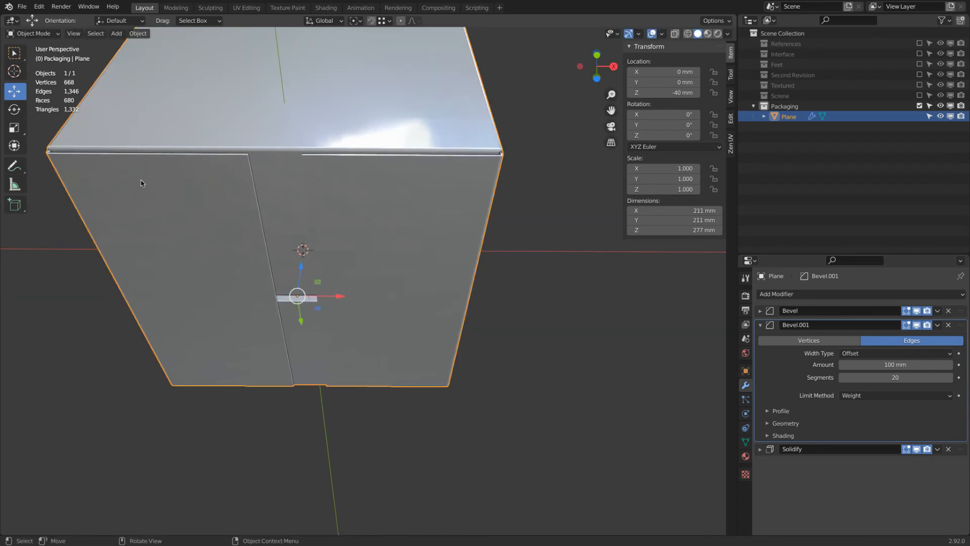
Step: Scale the two outer bottom flaps' inner edges along Y to about 0.65 so both flaps taper toward the middle
key("shift+z")
key("Tab")
left_click(309, 221, "shift")
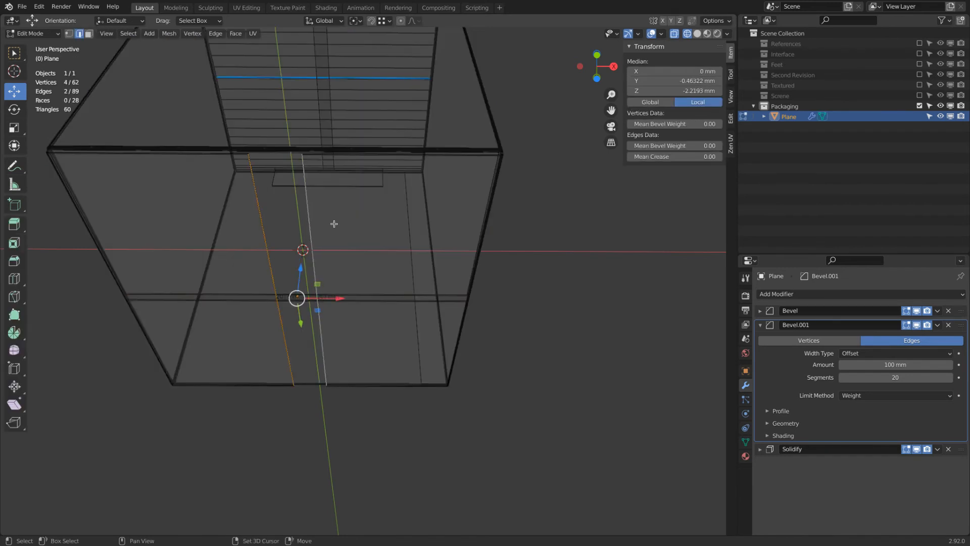
key("s")
key("y")
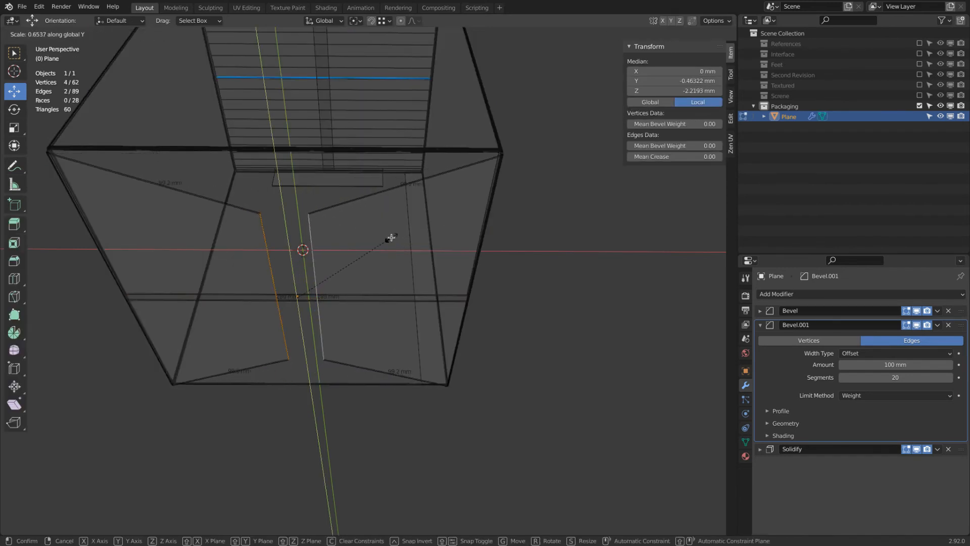
left_click(364, 254)
Step: Scale the two inner bottom flaps' meeting edges inward along X to taper them
left_click(371, 296)
left_click(385, 301, "shift")
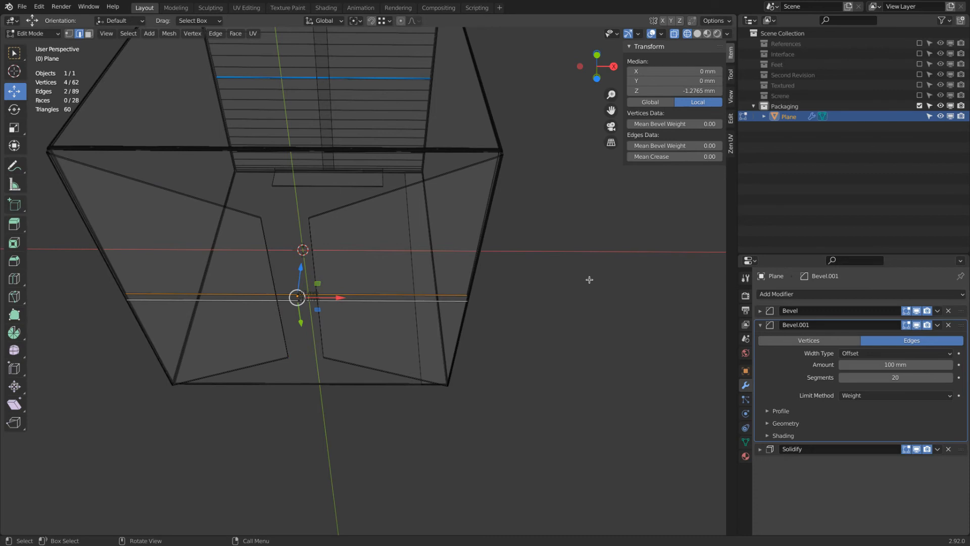
key("s")
key("x")
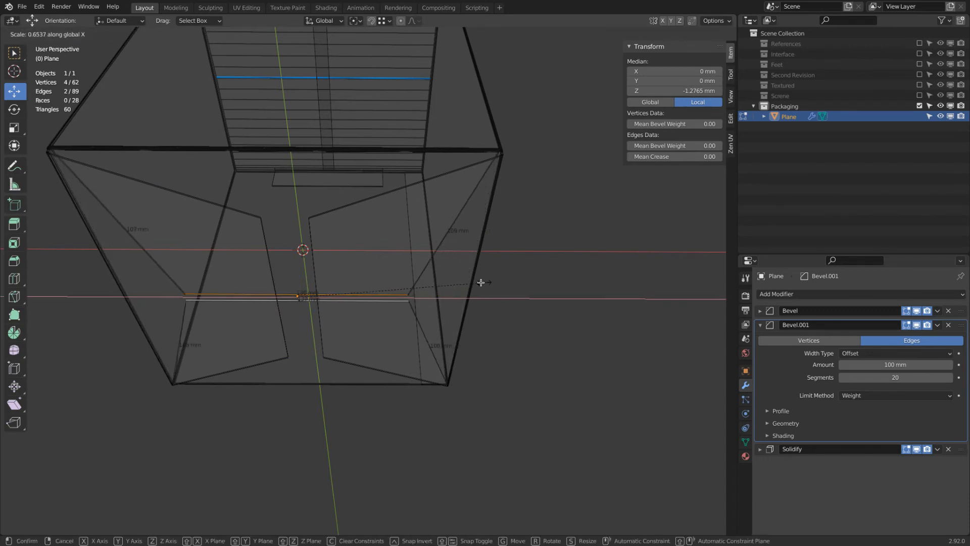
left_click(409, 292)
Step: Inspect the tapered flaps from below in Object Mode, and check the lower corner in front wireframe view
key("Tab")
key("shift+z")
mouse_move(584, 282)
middle_mouse_down()
mouse_move(517, 241)
mouse_move(486, 267)
mouse_move(494, 227)
mouse_move(483, 272)
middle_mouse_up()
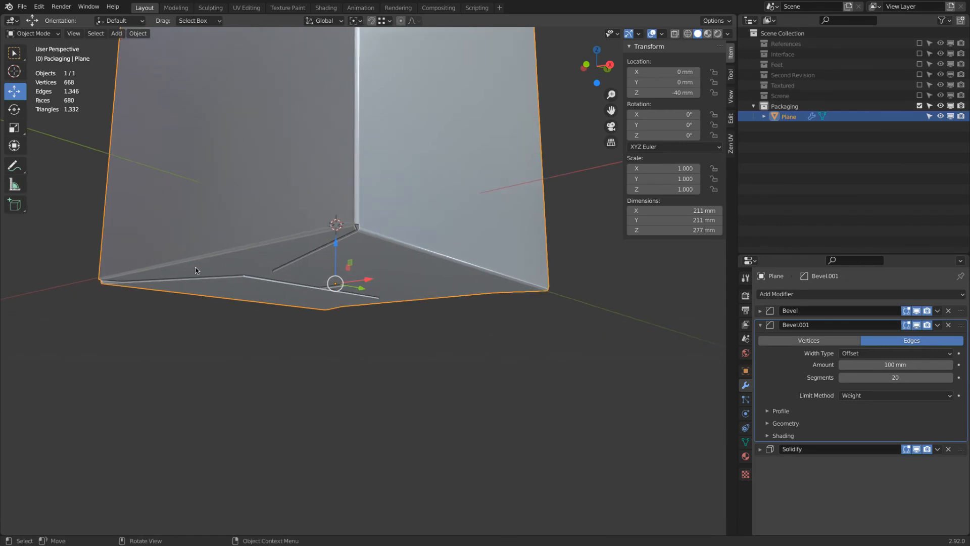
middle_click_drag(308, 240, 392, 253)
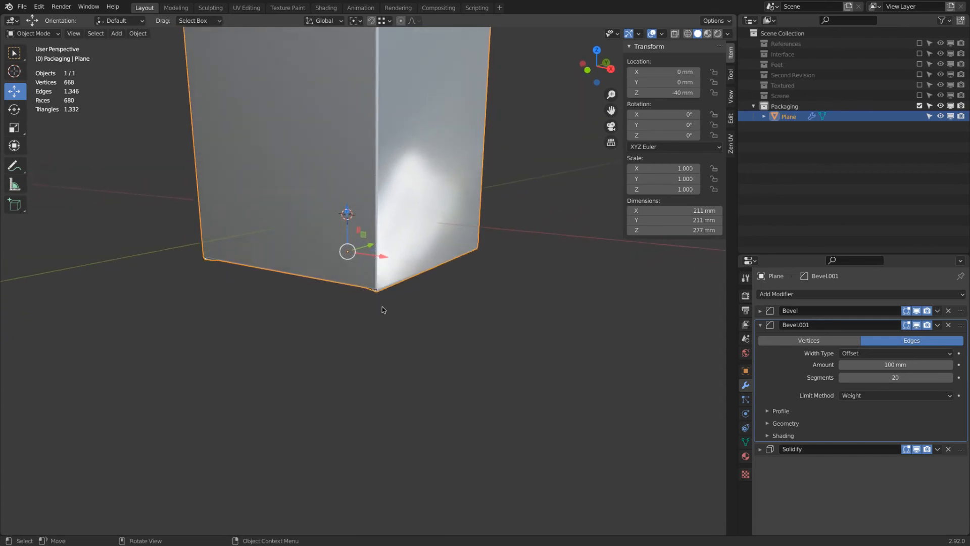
scroll(383, 310, "up", 3)
middle_click_drag(362, 286, 403, 272)
key("KP_1")
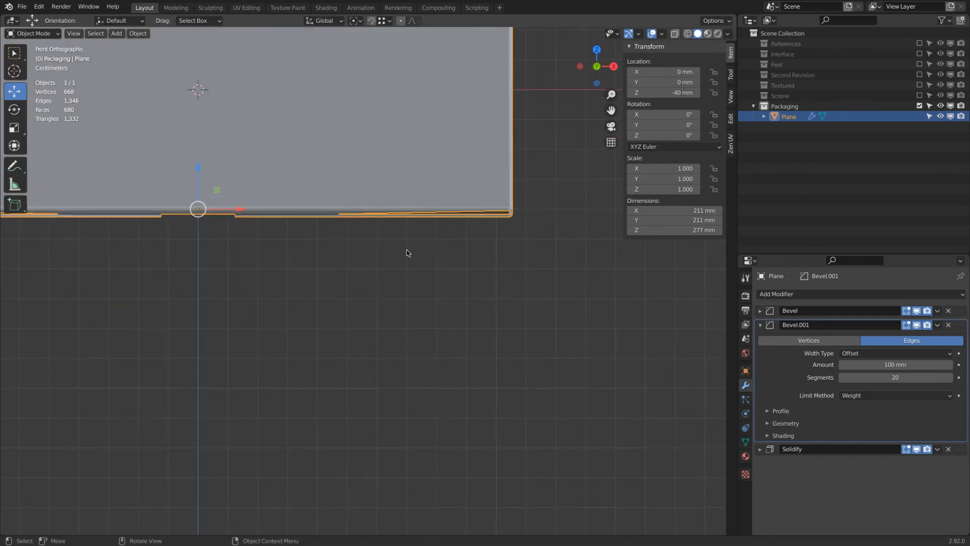
scroll(418, 259, "up", 2)
scroll(420, 256, "down", 2)
key("alt+z")
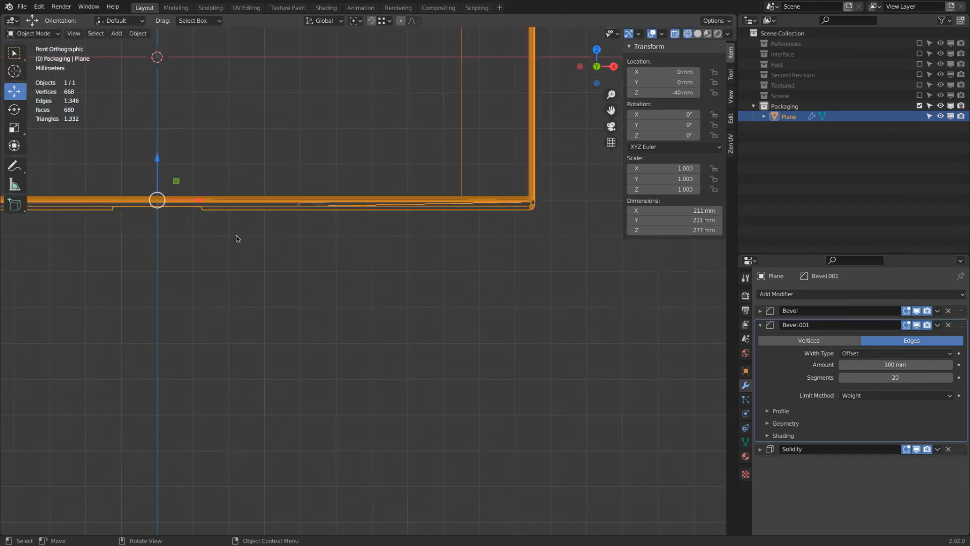
key("z")
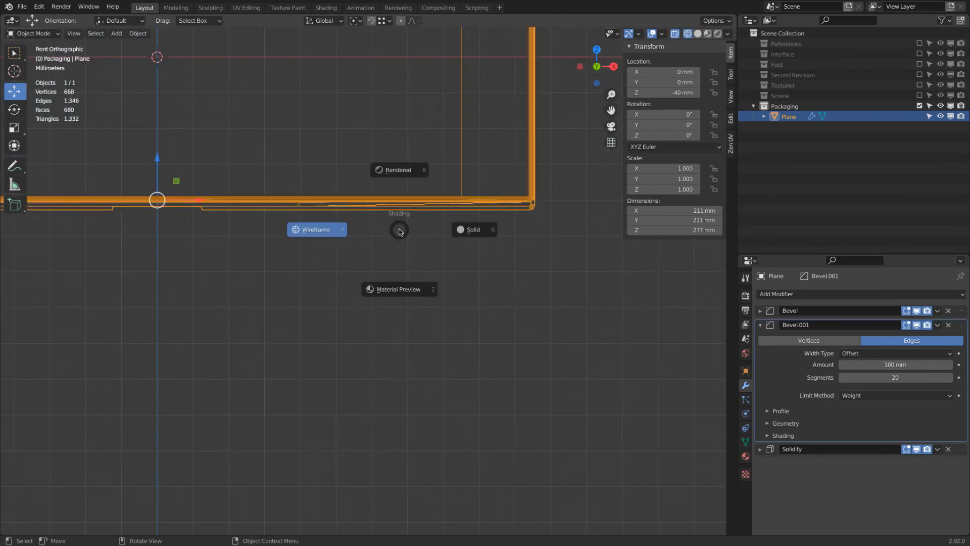
left_click(334, 233)
Step: Hide the two outer bottom flaps in Edit Mode to expose the inner ones
key("Tab")
key("z")
left_click(509, 238)
mouse_move(509, 237)
middle_mouse_down()
mouse_move(412, 242)
mouse_move(417, 218)
mouse_move(403, 221)
middle_mouse_up()
left_click(292, 204)
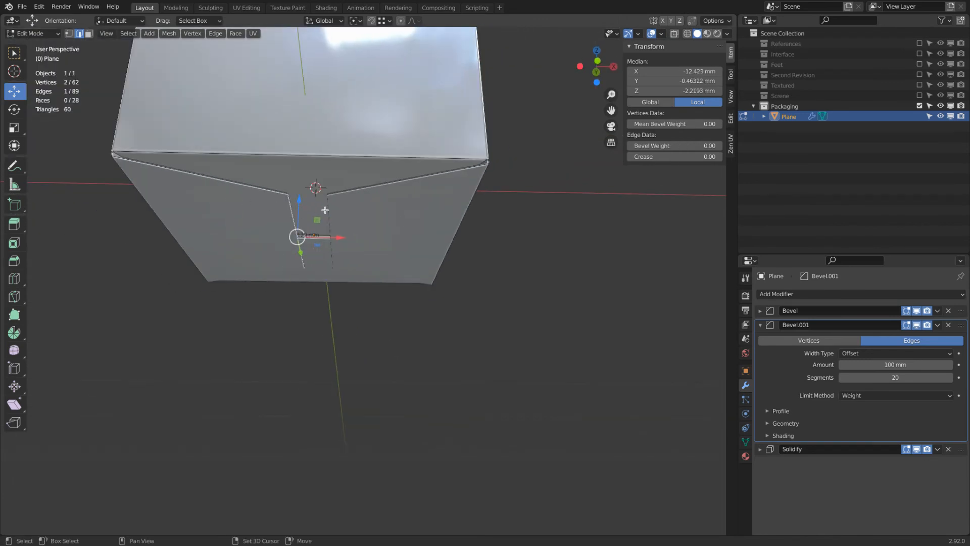
key("h")
Step: Turn off the Solidify modifier's viewport display to see the thin base geometry
key("KP_1")
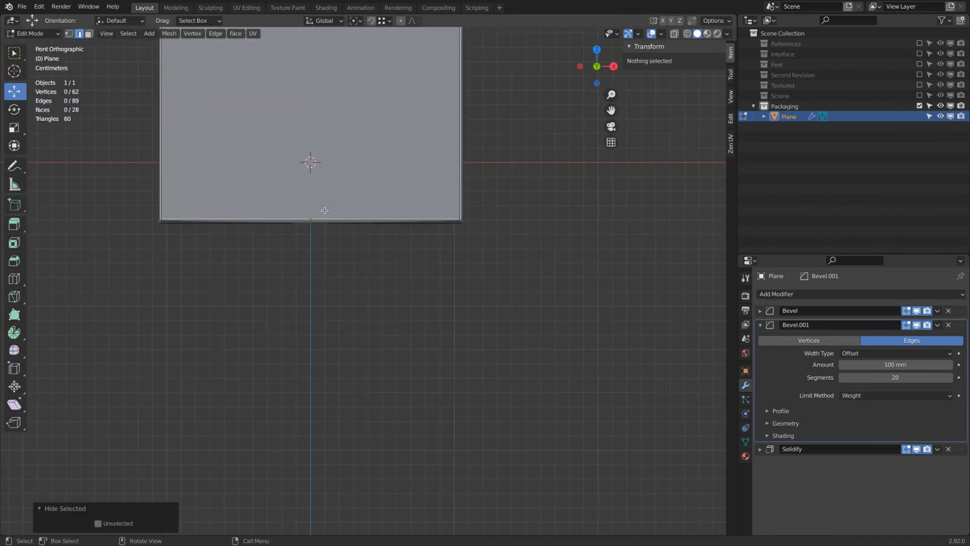
scroll(335, 197, "up", 4)
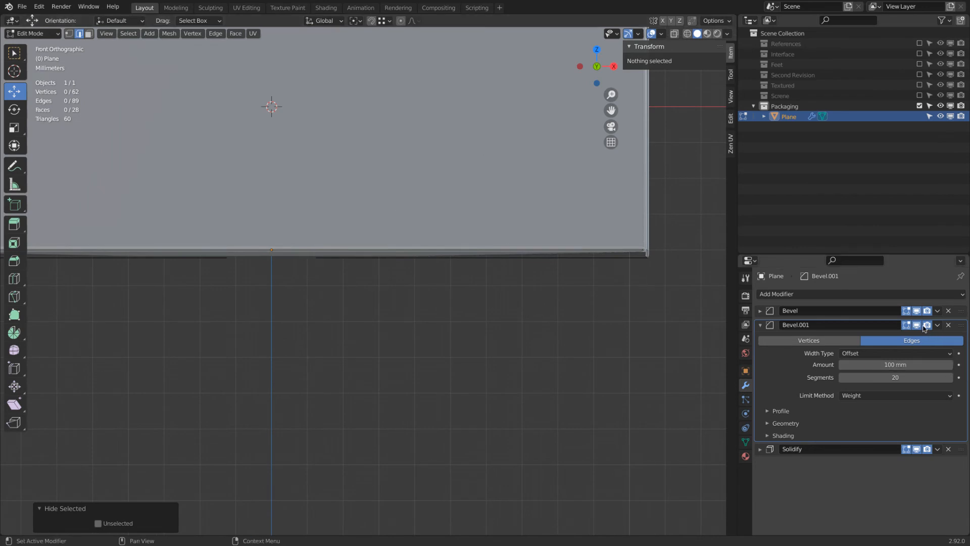
left_click(917, 450)
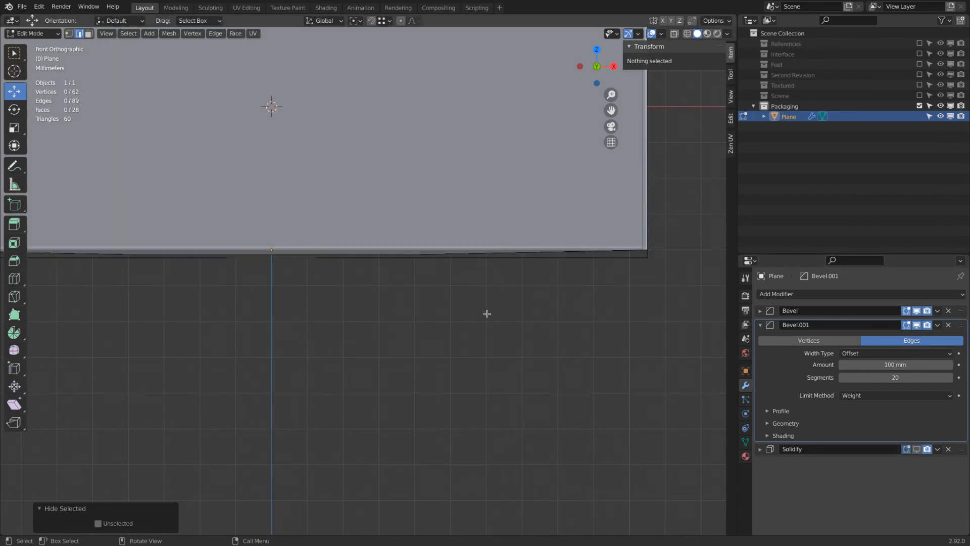
scroll(444, 311, "down", 1)
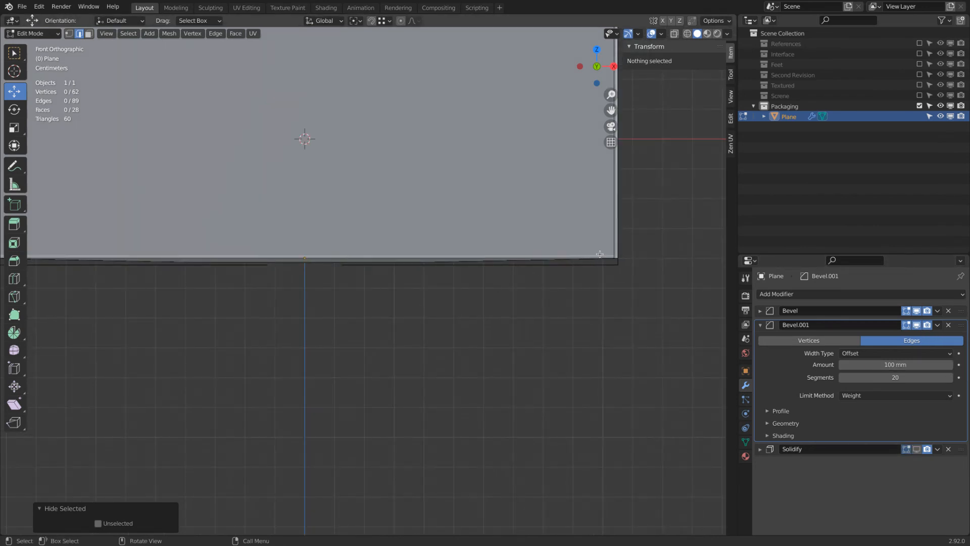
Step: Delete the vertices of the two inner flaps' meeting edges, and reveal the hidden outer flaps
left_click(303, 262)
middle_click_drag(329, 262, 374, 249)
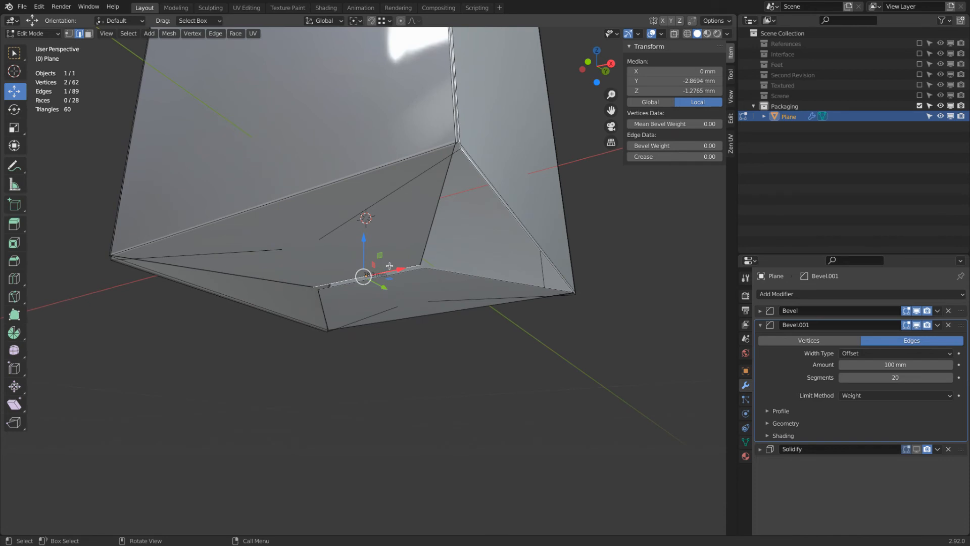
left_click(409, 273, "shift")
key("x")
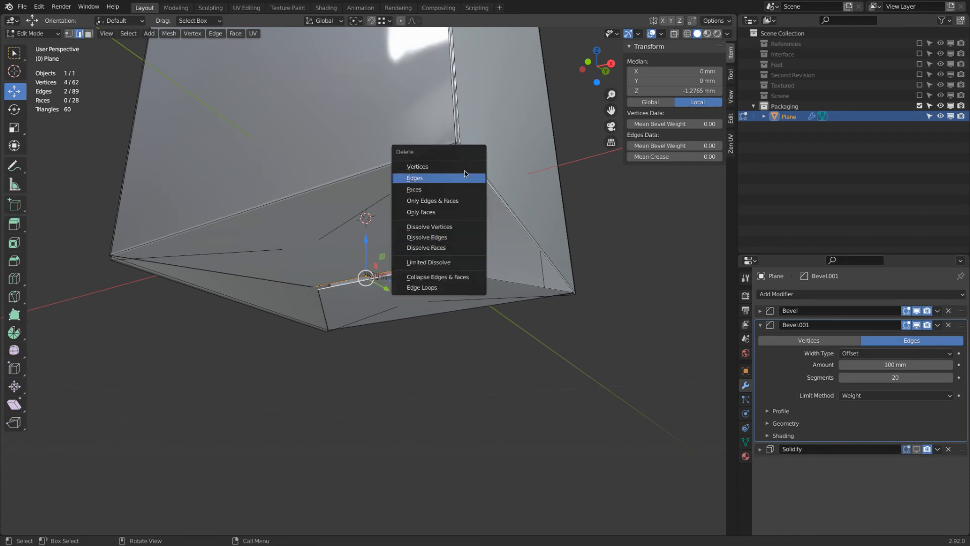
left_click(464, 170)
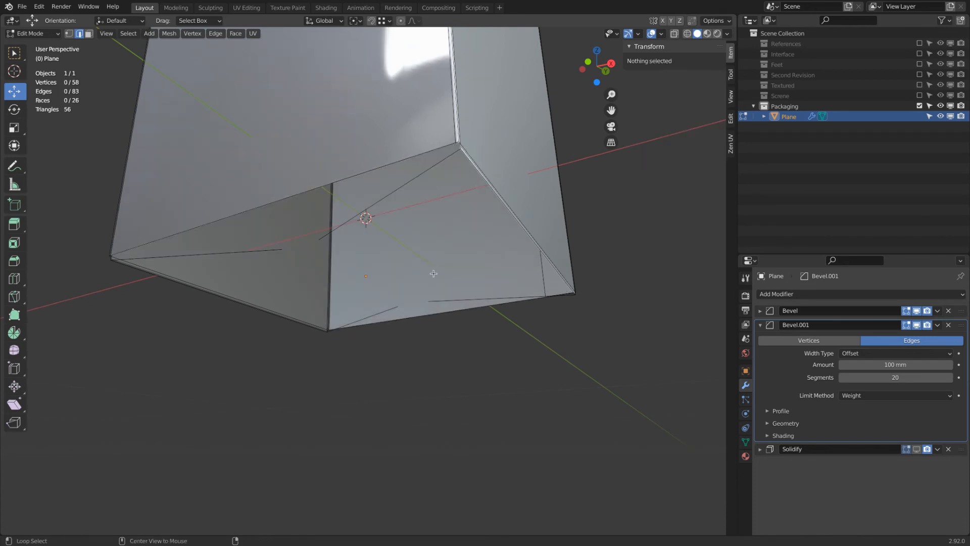
key("alt+h")
Step: Try to extrude the two Y-side bottom edges about 1.6 mm down along Z in front view
left_click(380, 175)
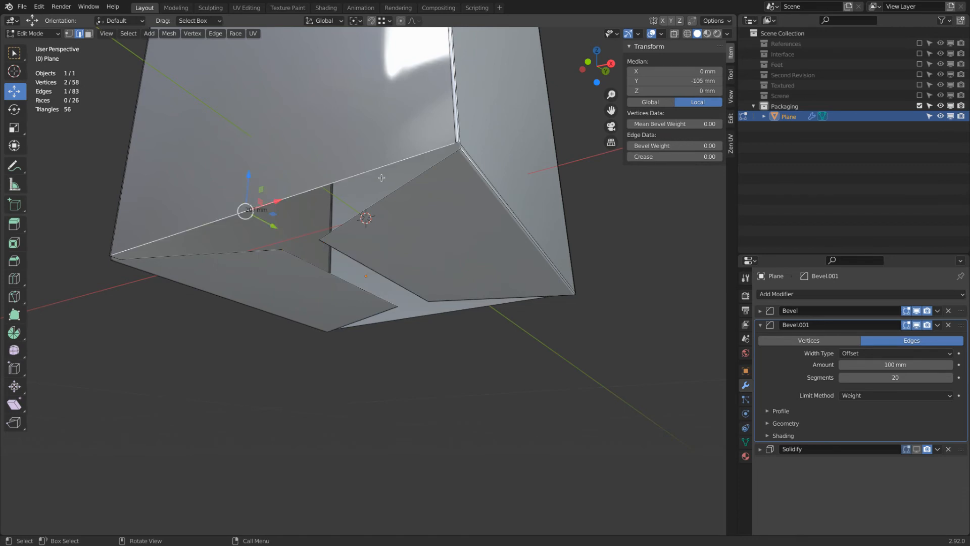
left_click(452, 316, "shift")
key("KP_1")
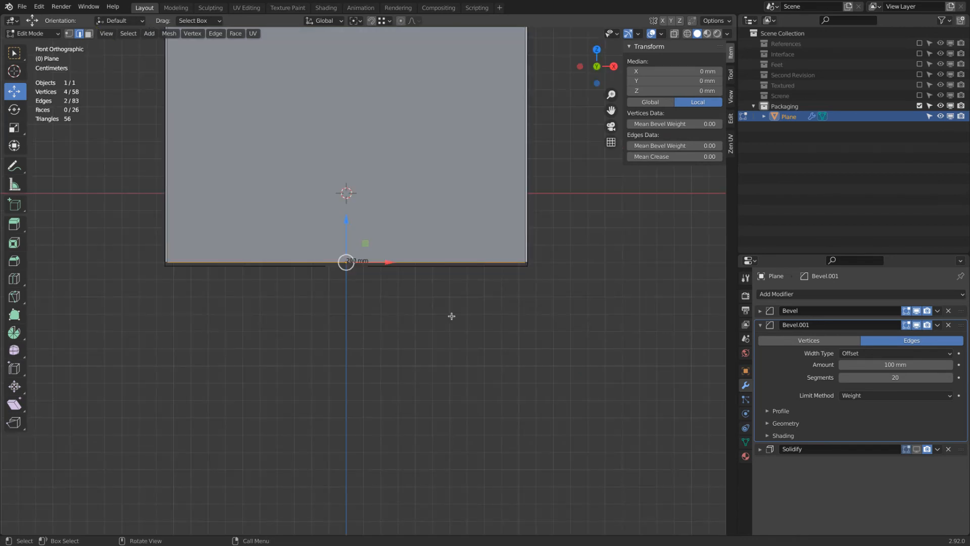
scroll(540, 258, "up", 5)
scroll(539, 258, "up", 2)
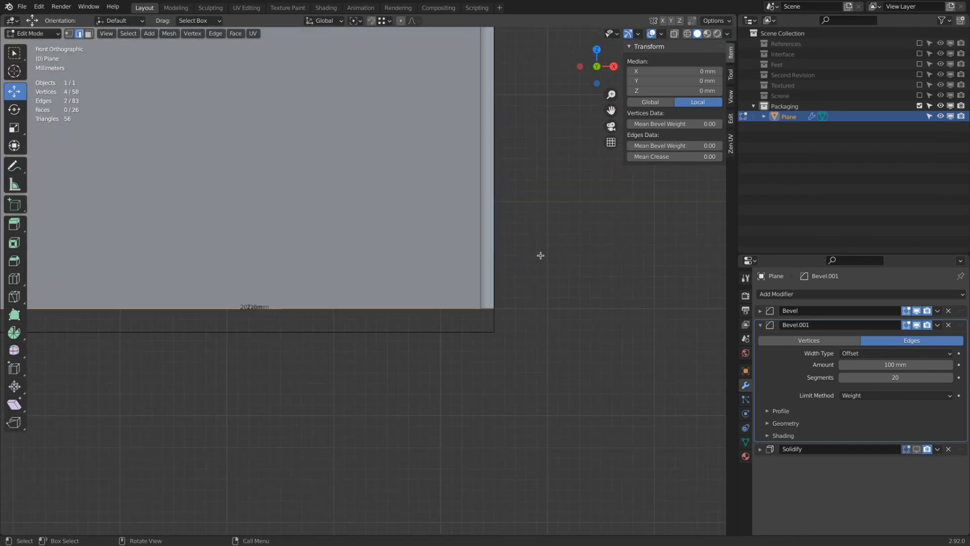
key("e")
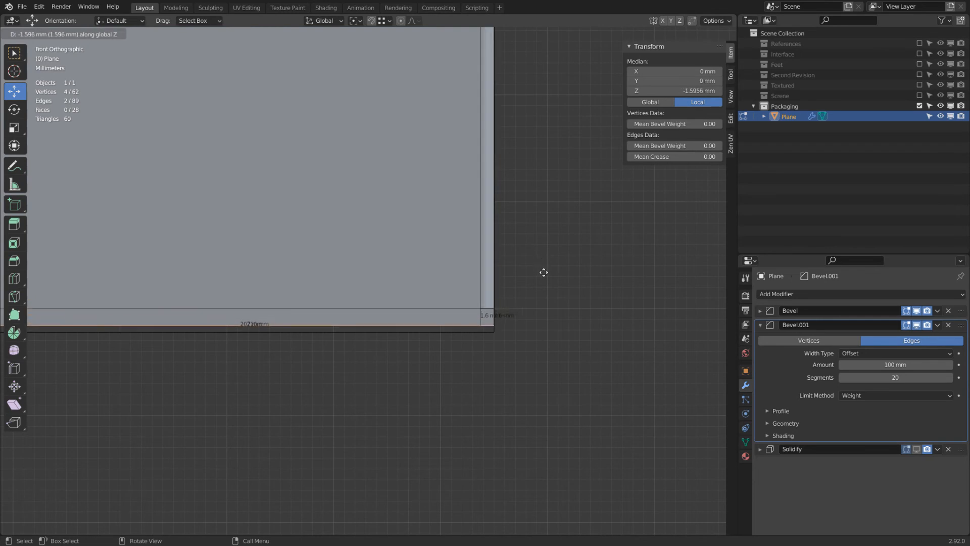
left_click(543, 272)
middle_click_drag(543, 272, 444, 200)
key("ctrl+z")
Step: Extrude the two opposite bottom edges on the box's Y sides about 1.81 mm down along Z
left_click(430, 201)
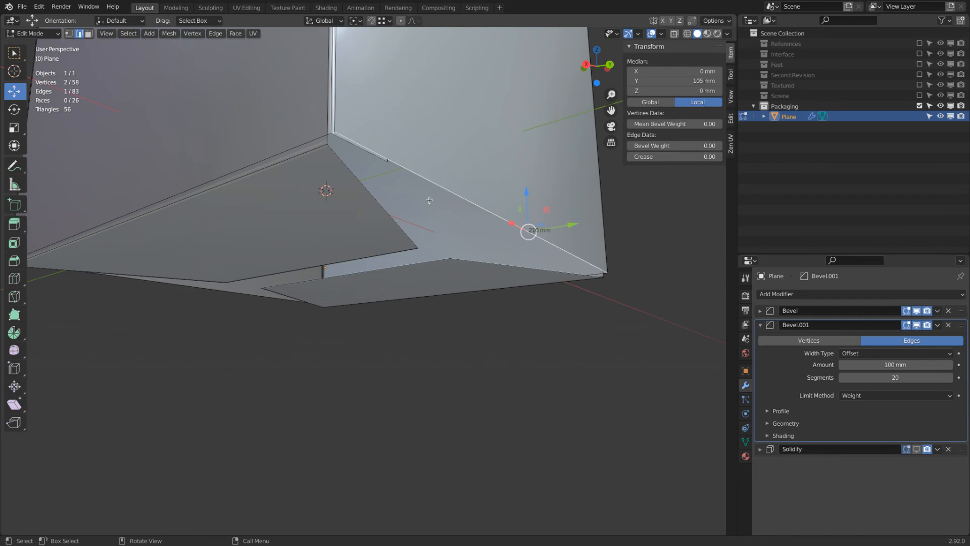
left_click(211, 291, "shift")
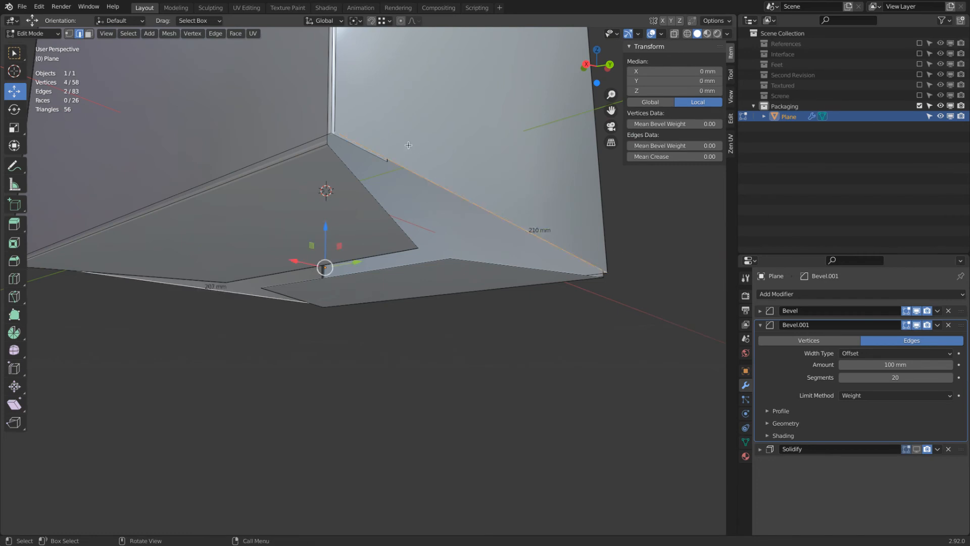
middle_click_drag(409, 145, 407, 147)
key("e")
key("z")
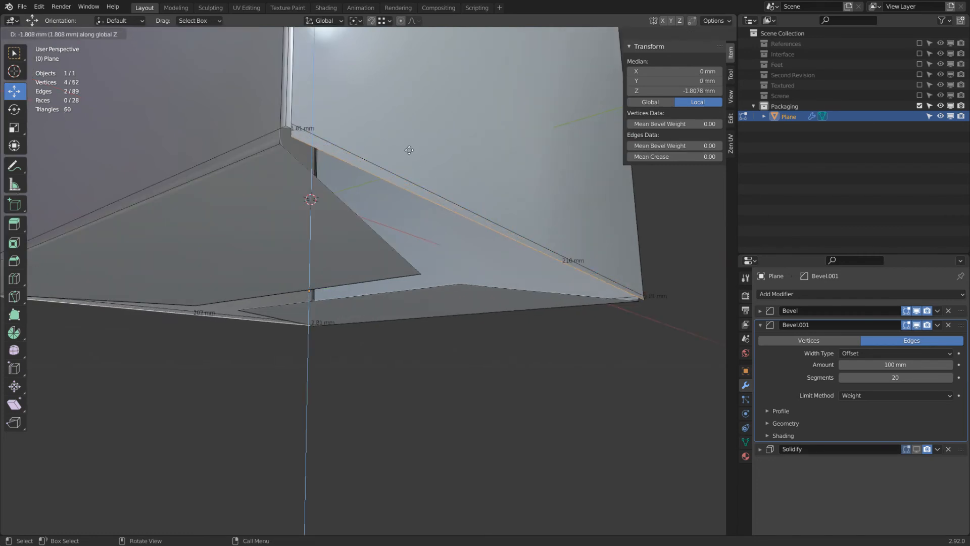
left_click(409, 150)
Step: Extrude both Y-side edges again and scale them inward along Y to about 0.138, forming the inner bottom flaps
key("e")
key("s")
key("y")
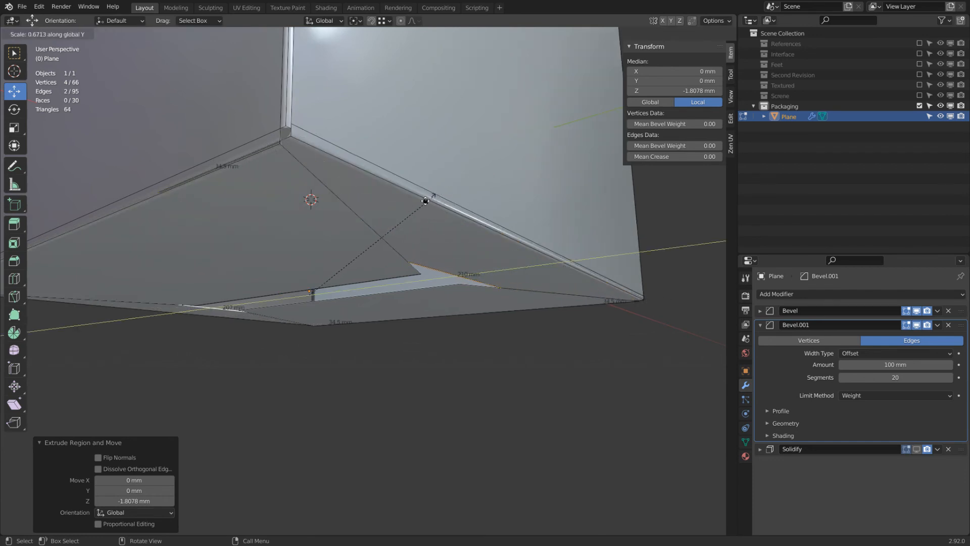
left_click(325, 266)
Step: Scale the new inner flaps' meeting edges inward along X to taper the flaps
middle_click_drag(381, 269, 324, 196)
key("s")
key("x")
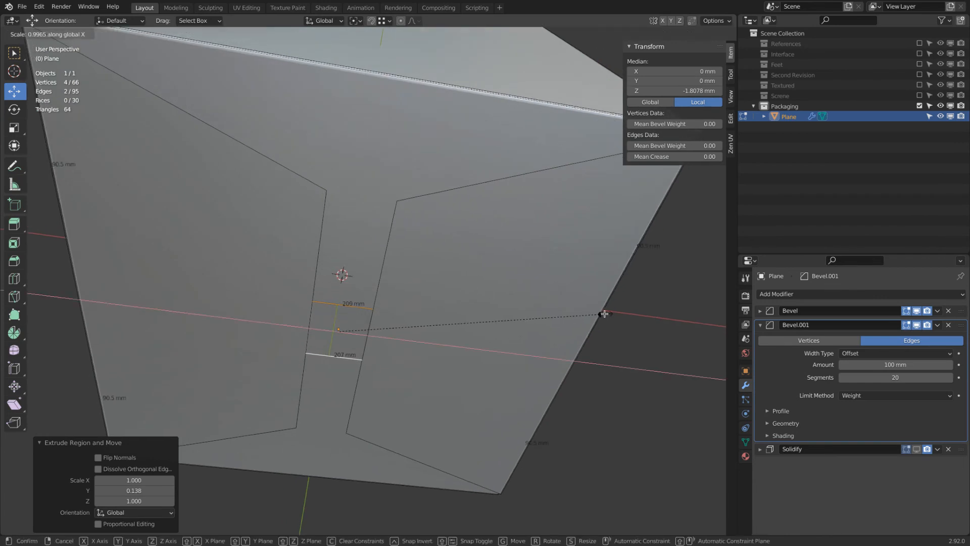
left_click(418, 329)
Step: Check the underside in Object Mode, and turn on the Face Orientation overlay in Edit Mode
middle_click_drag(418, 329, 444, 245)
key("Tab")
key("Tab")
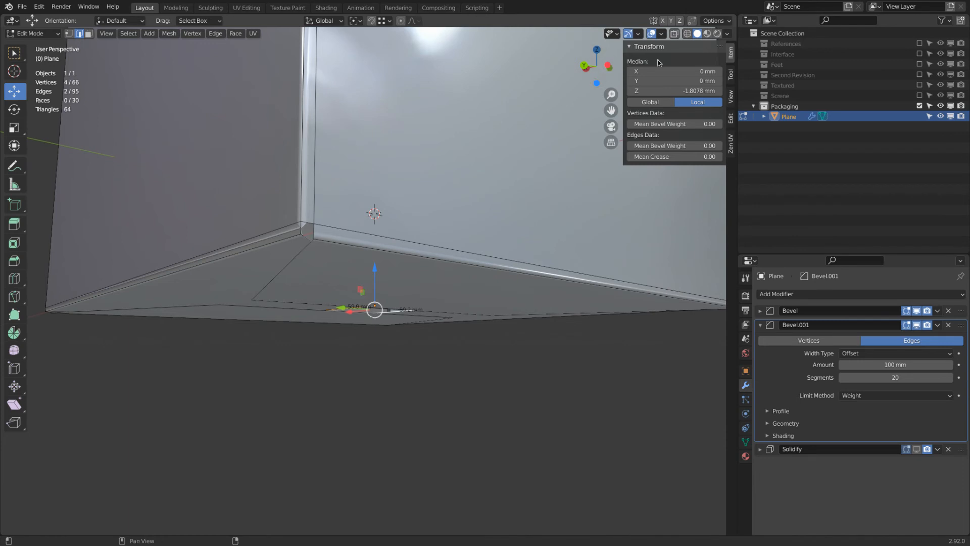
left_click(661, 34)
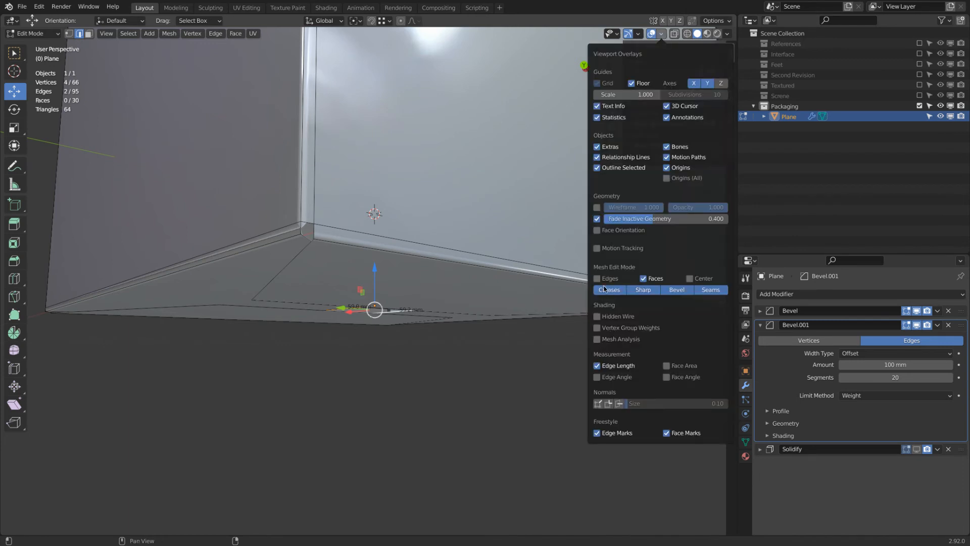
left_click(598, 230)
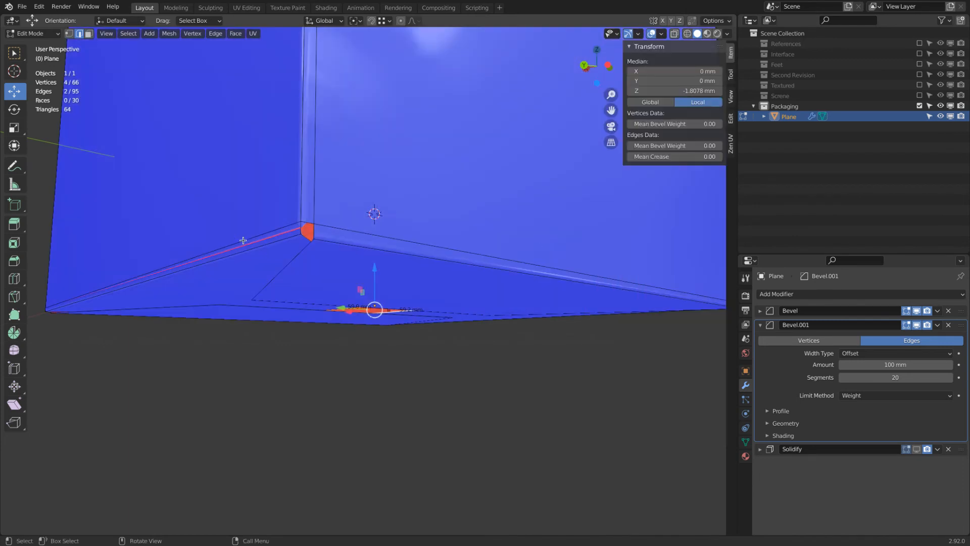
mouse_move(262, 229)
middle_mouse_down()
mouse_move(252, 221)
mouse_move(268, 221)
middle_mouse_up()
left_click(287, 212)
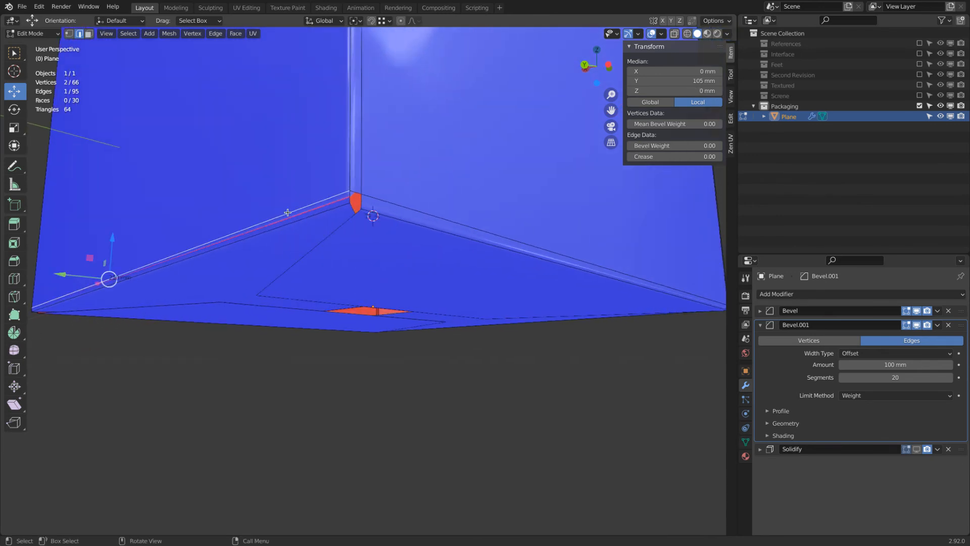
scroll(297, 209, "up", 1)
key("g")
key("z")
left_click(358, 191)
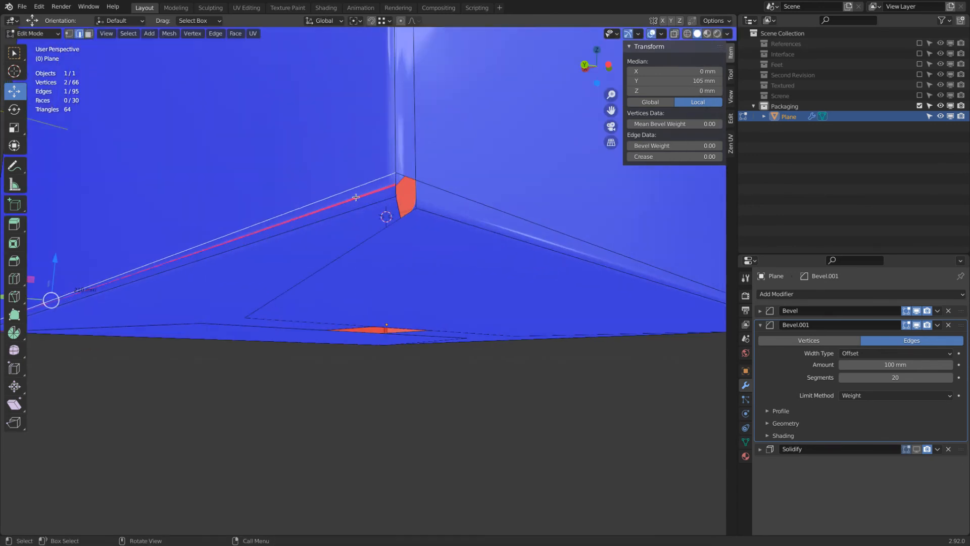
key("g")
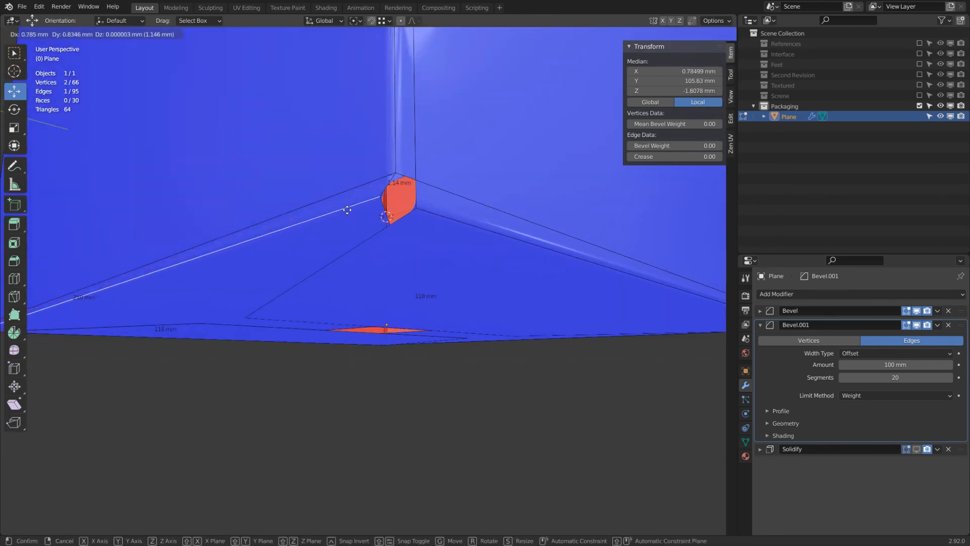
key("Escape")
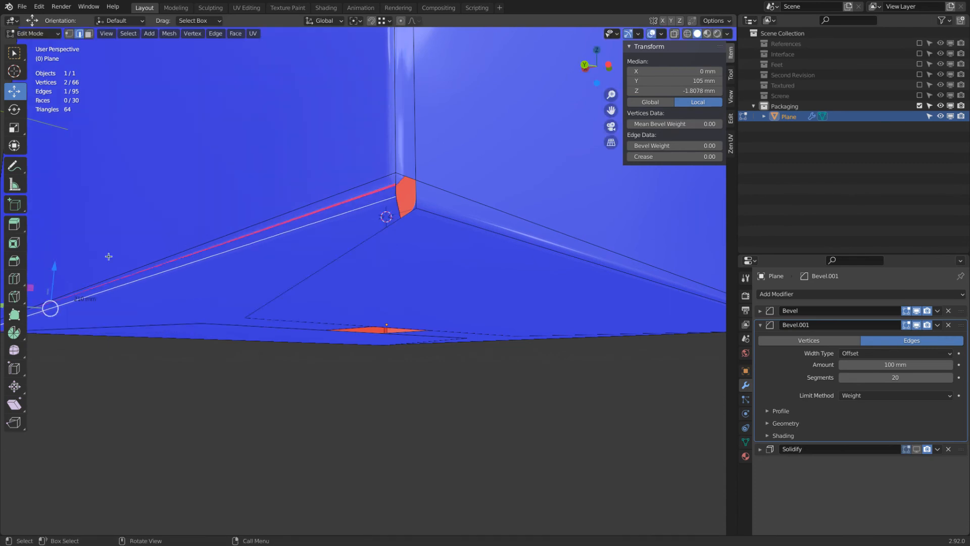
left_click_drag(57, 265, 58, 267)
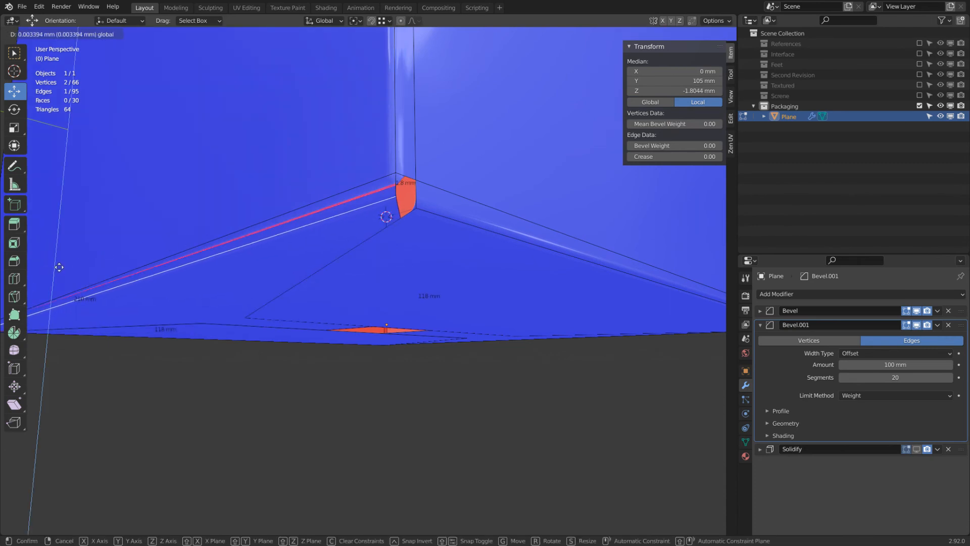
right_click(58, 267)
scroll(598, 201, "down", 3)
middle_click_drag(615, 280, 478, 264)
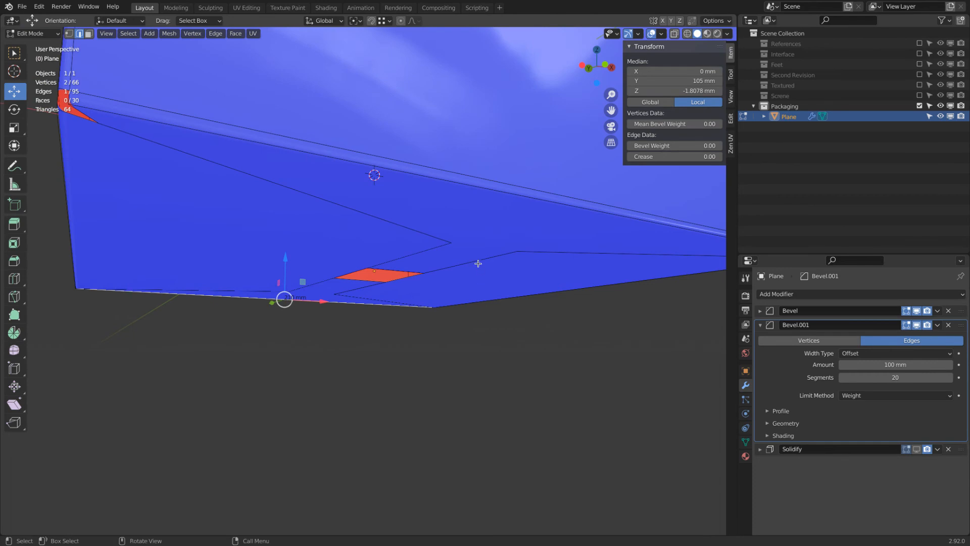
Step: Select the two tapered inner bottom flap faces and move them about 0.20 mm down along Z
left_click(448, 183, "shift")
middle_click_drag(432, 185, 409, 162)
key("3")
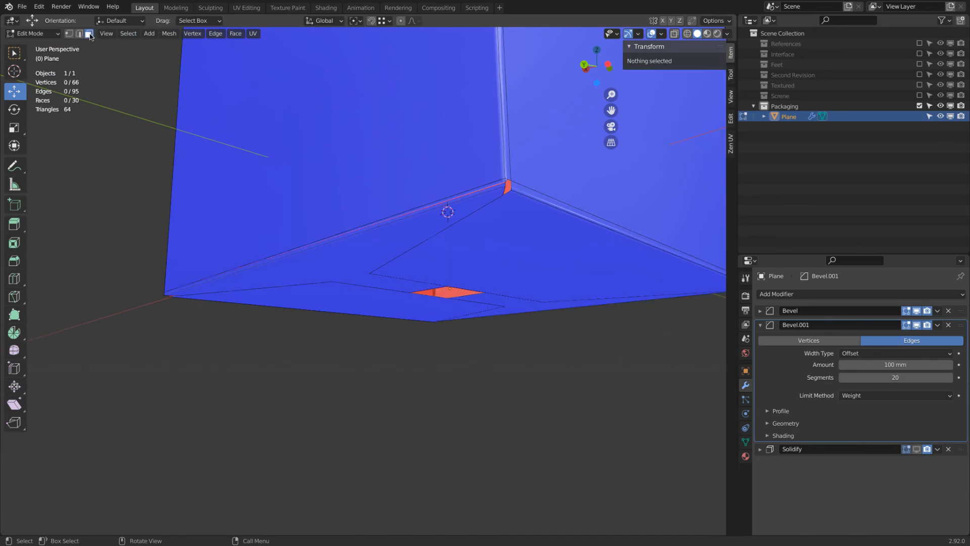
left_click(358, 249)
left_click(515, 307, "shift")
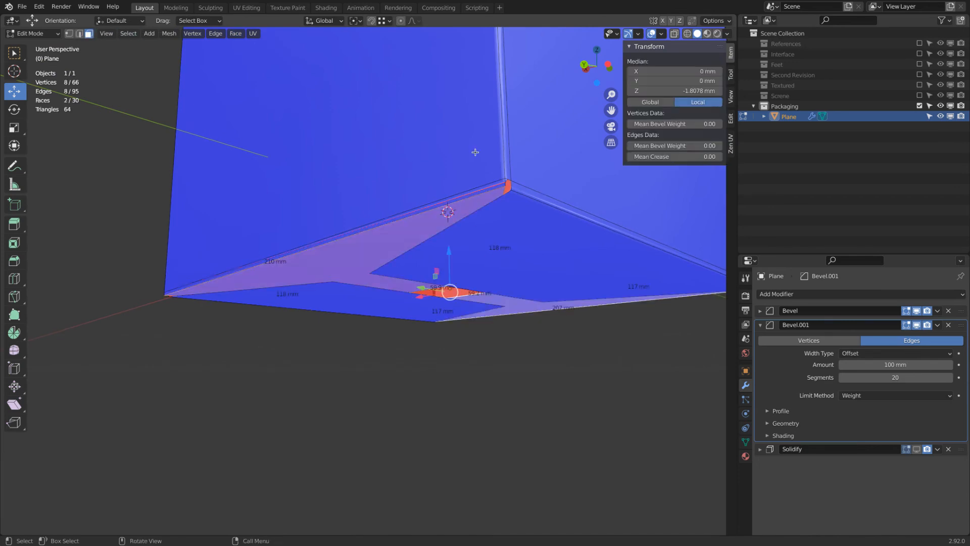
scroll(475, 151, "up", 1)
key("g")
key("z")
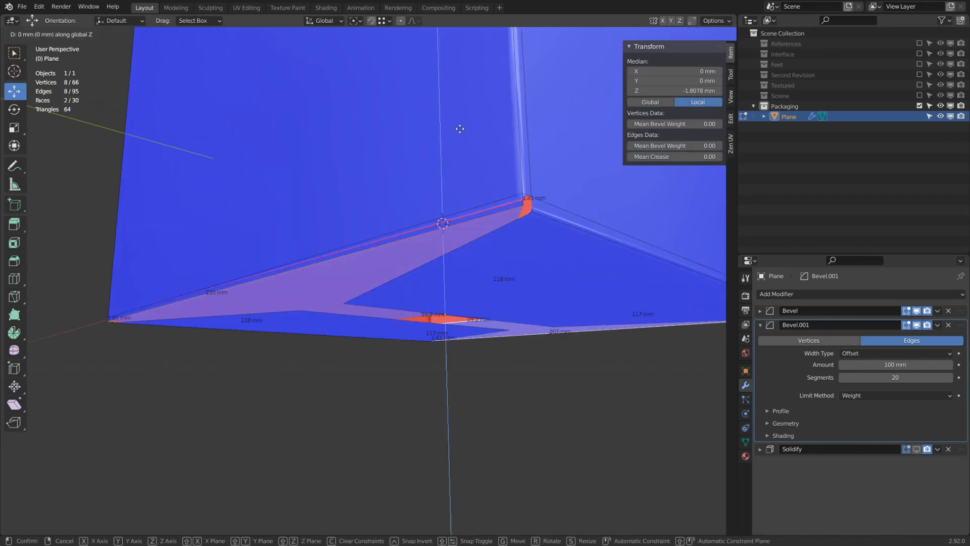
left_click(461, 130)
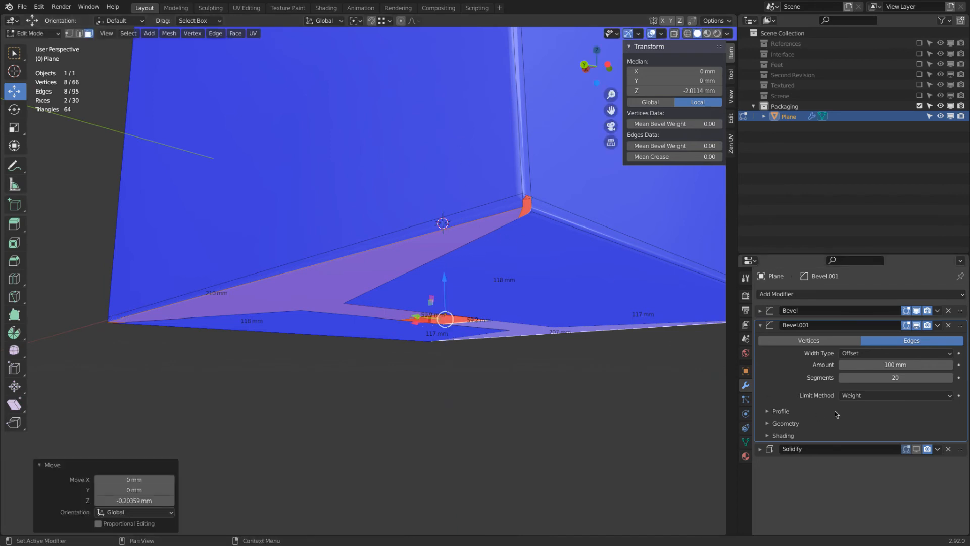
Step: Briefly display the Solidify modifier in the viewport and turn off the Face Orientation overlay
left_click(918, 450)
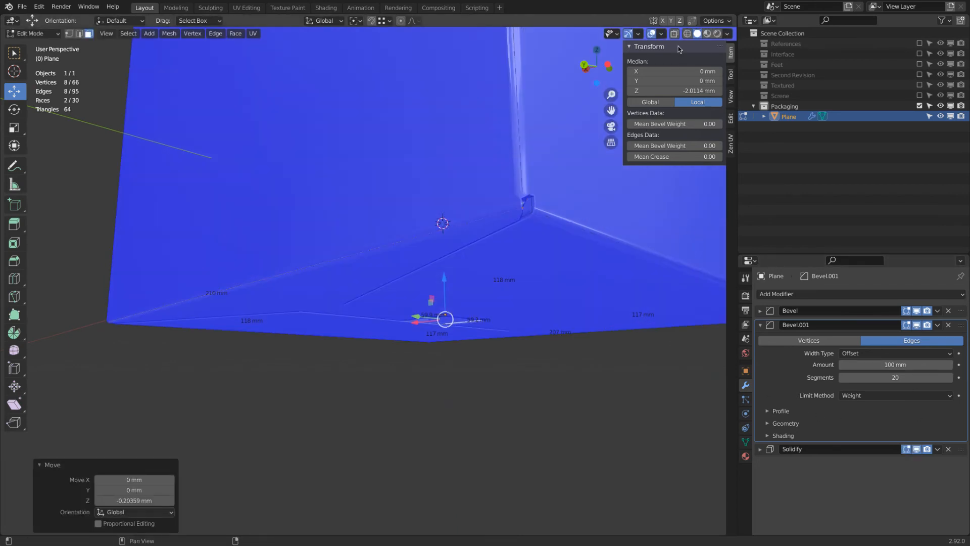
left_click(660, 33)
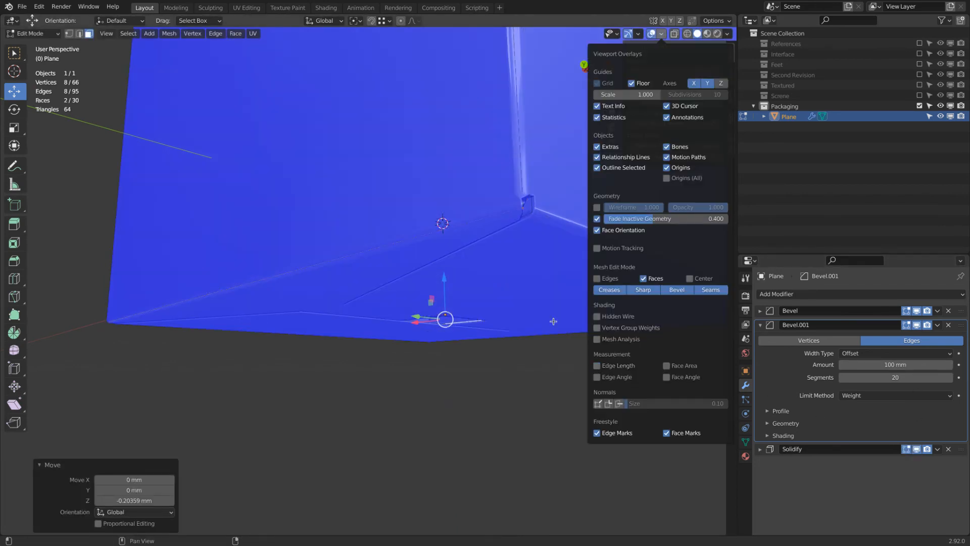
key("z")
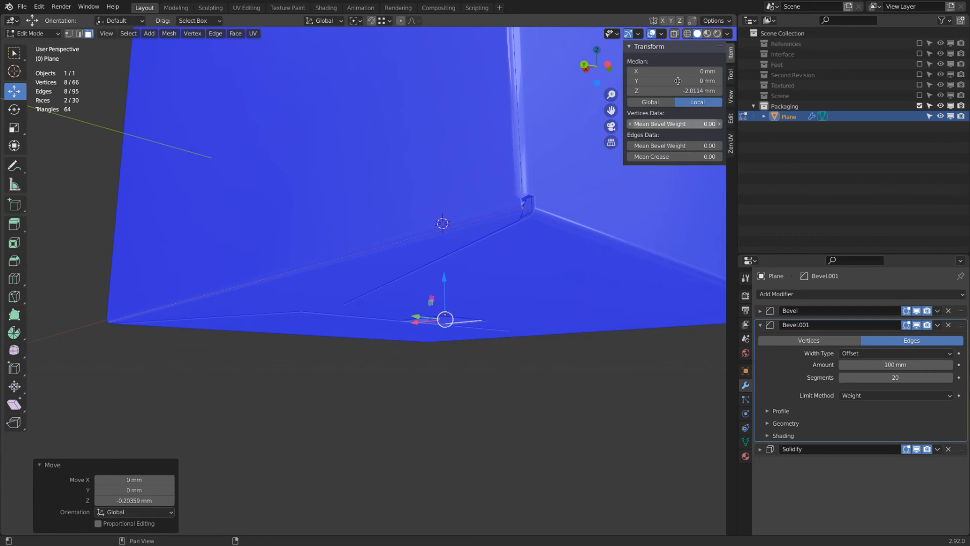
left_click(662, 34)
left_click(596, 230)
key("n")
key("Tab")
left_click(917, 449)
key("Tab")
Step: Examine the box's bottom flaps and lower corners from several angles, including front and wireframe views
middle_click_drag(472, 244, 570, 227)
middle_click_drag(398, 247, 458, 252)
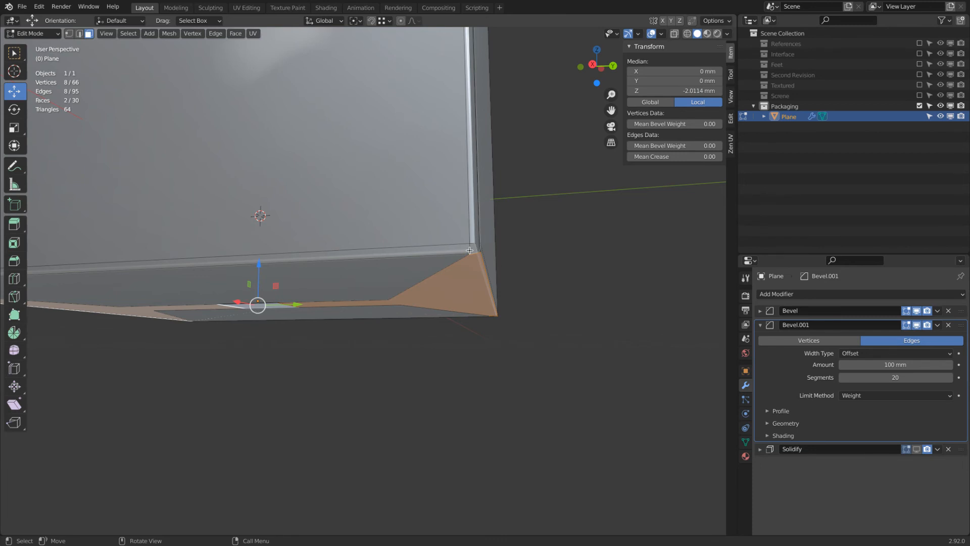
middle_click_drag(581, 301, 494, 245)
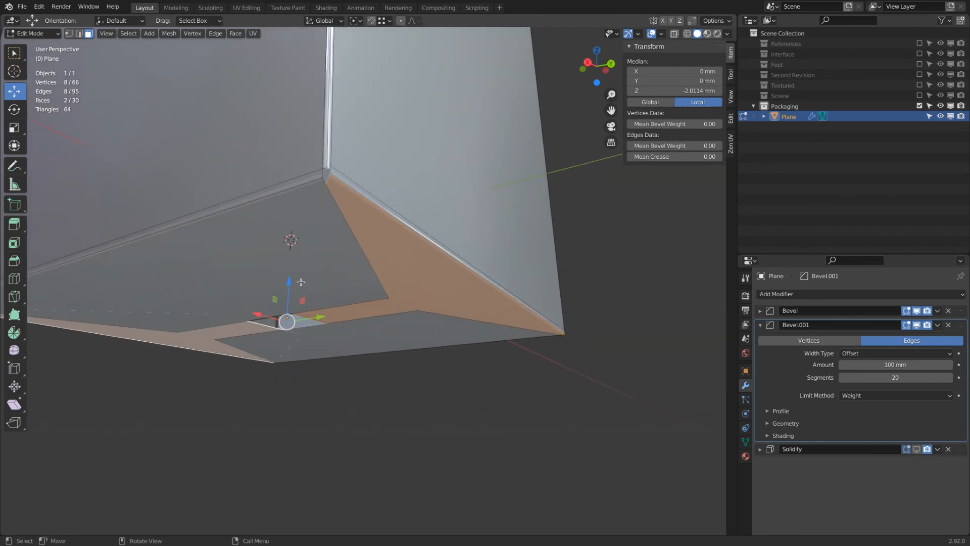
middle_click_drag(380, 222, 90, 235)
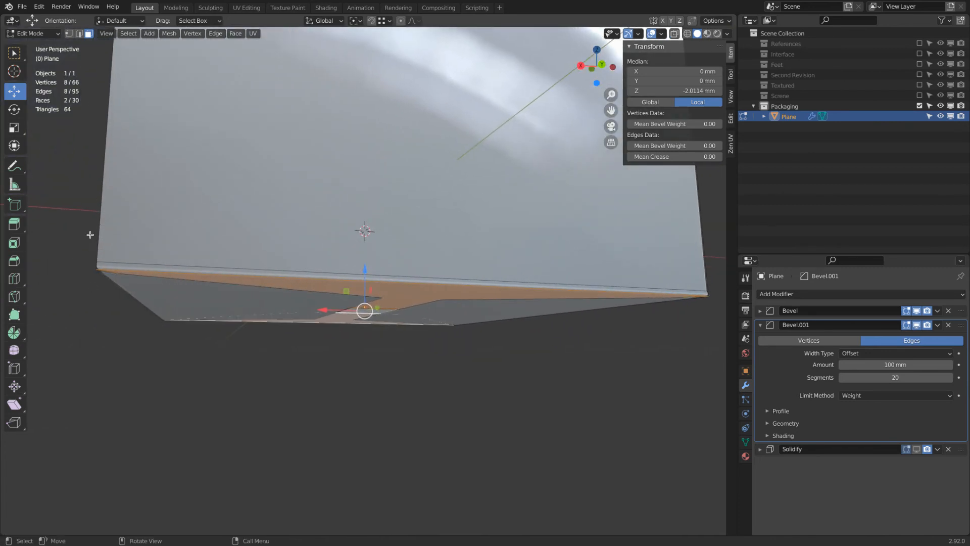
middle_click_drag(493, 290, 446, 297)
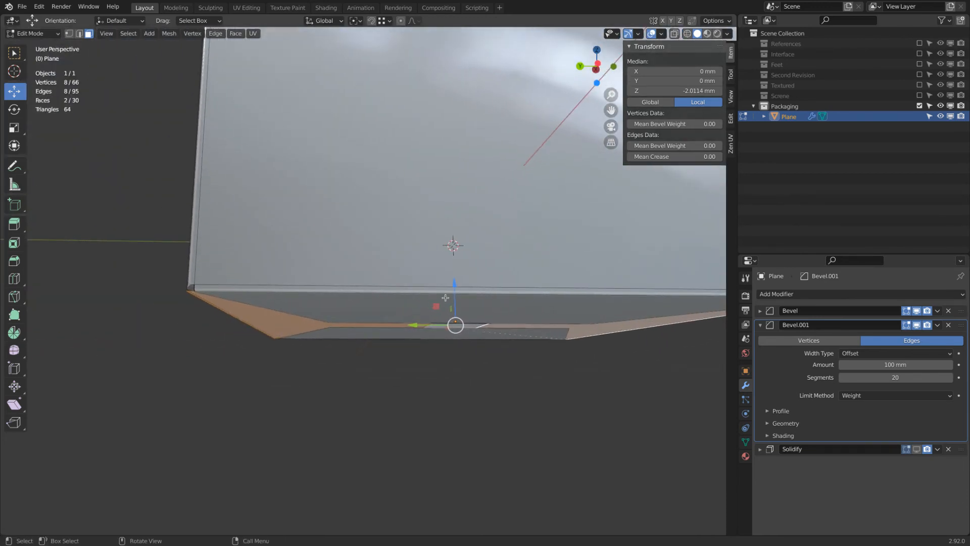
left_click(194, 286)
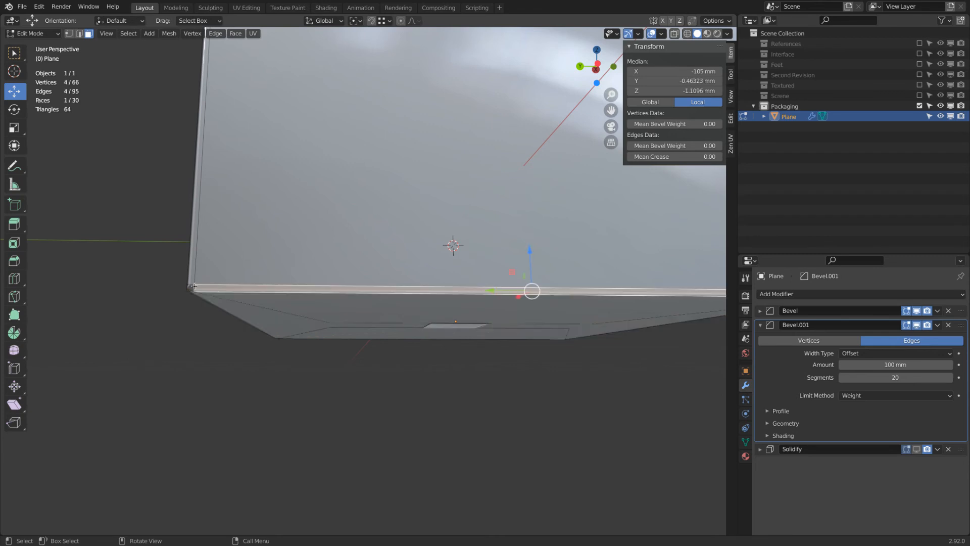
middle_click_drag(191, 288, 476, 350)
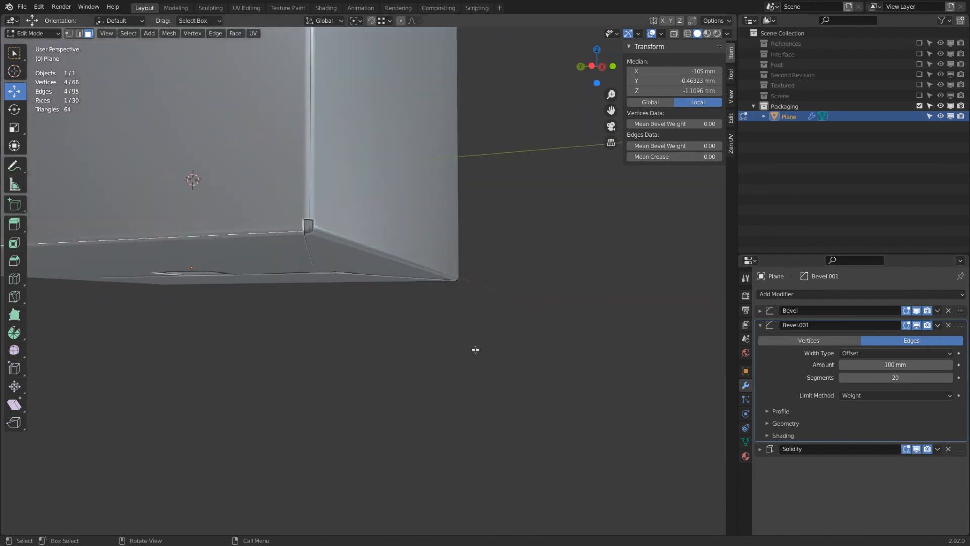
key("KP_1")
key("shift+z")
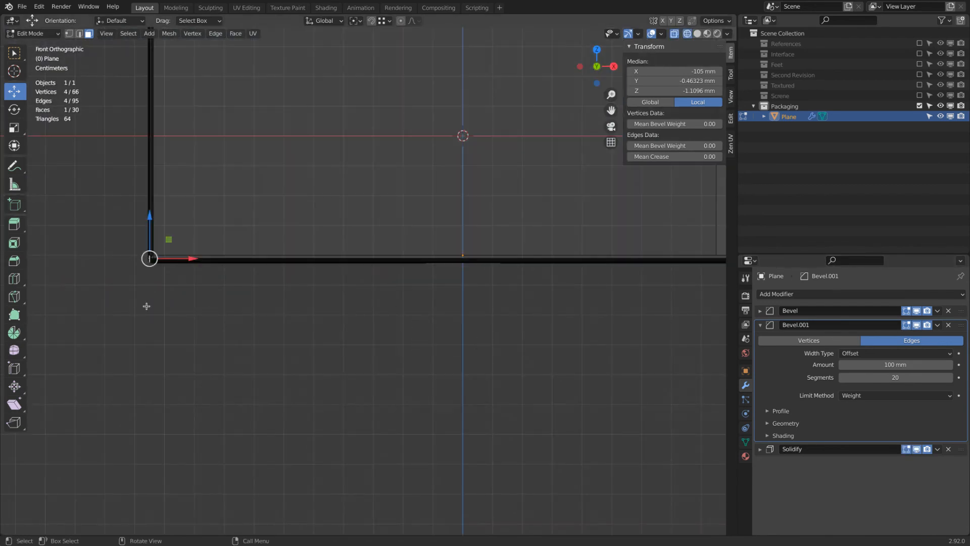
scroll(147, 259, "down", 2)
middle_click_drag(449, 357, 448, 336)
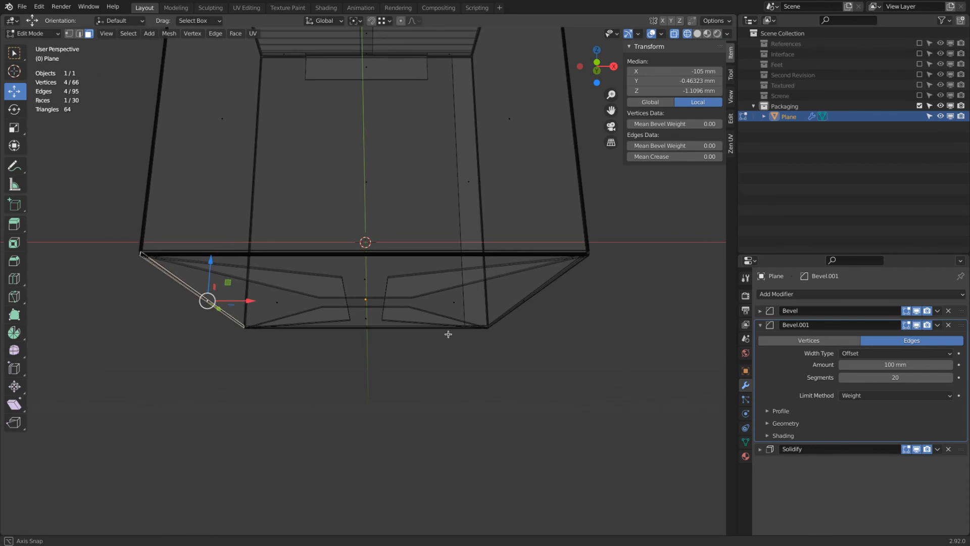
key("shift+z")
middle_click_drag(527, 340, 488, 291)
Step: Select the inner edges of the four bottom flaps in edge mode and raise them slightly along Z
left_click(79, 34)
key("shift+z")
left_click(440, 364)
left_click(426, 390, "shift")
left_click(474, 388, "shift")
left_click(482, 403, "shift")
key("shift+z")
middle_click_drag(482, 297, 483, 337)
left_click_drag(426, 280, 426, 273)
Step: Inspect the deselected box in Object Mode, looking closely at the lower corner and the underside
middle_click_drag(426, 273, 328, 237)
key("Tab")
scroll(470, 267, "down", 3)
key("alt+a")
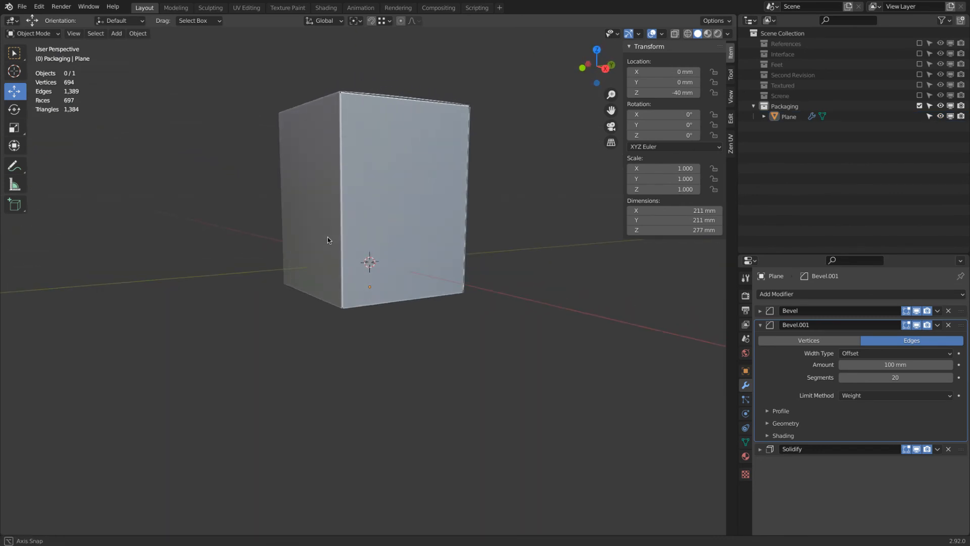
scroll(328, 238, "up", 5)
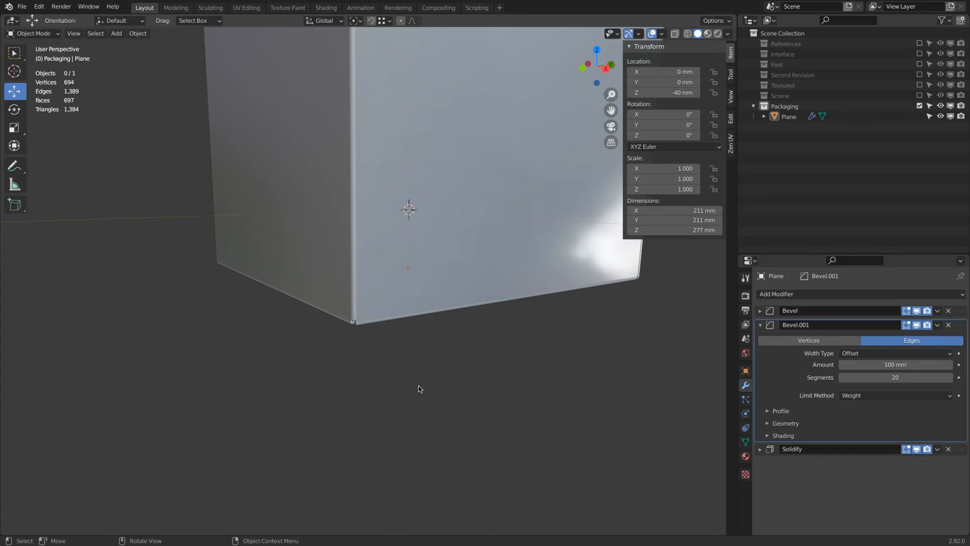
scroll(354, 329, "up", 4)
middle_click_drag(320, 335, 348, 339)
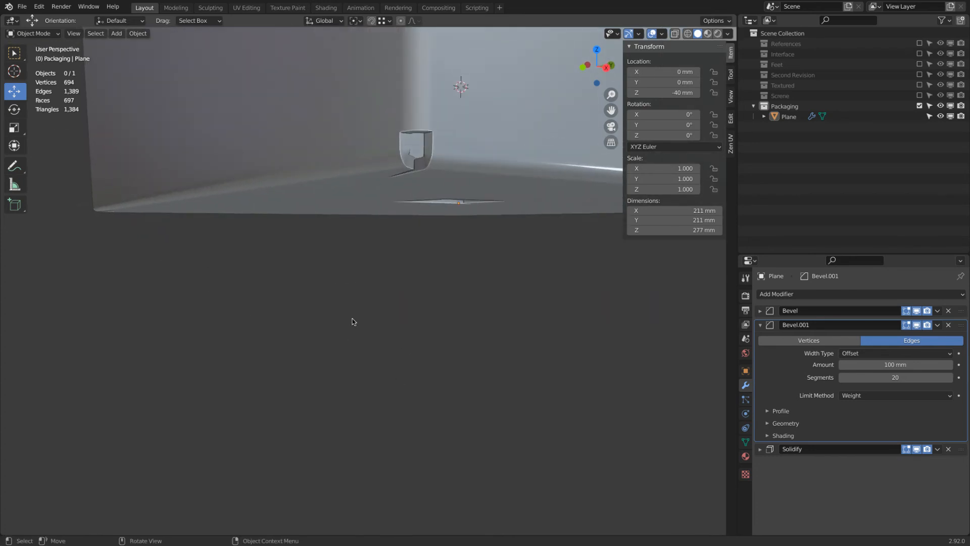
Step: Try to move the two Y-side bottom fold edges along Z in Edit Mode
key("Tab")
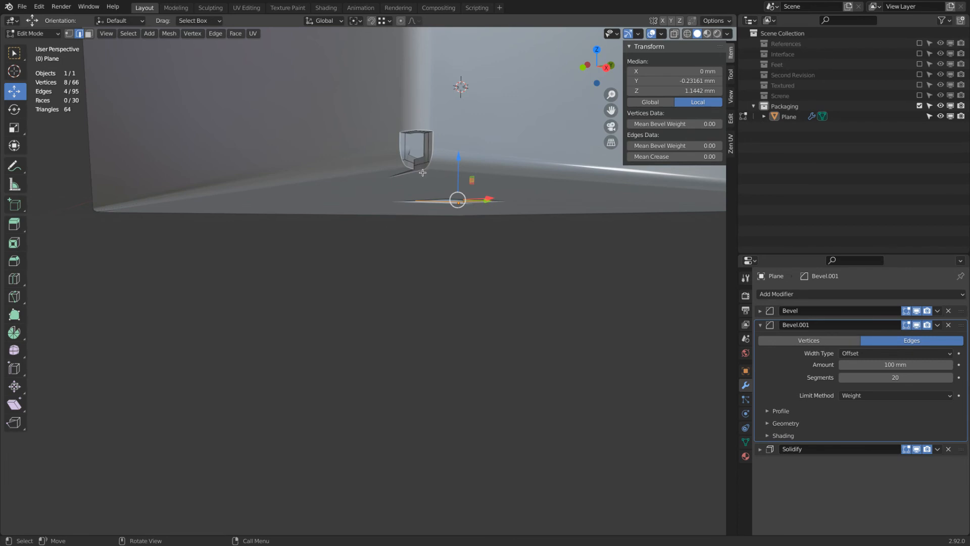
left_click(368, 163)
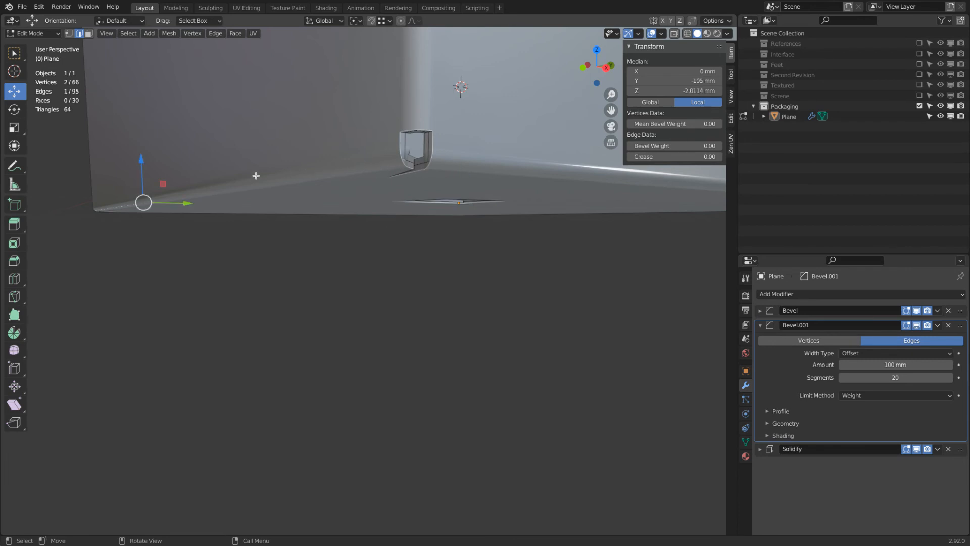
scroll(258, 168, "down", 3)
middle_click_drag(258, 168, 182, 171)
scroll(421, 180, "up", 1)
left_click(378, 194, "shift")
scroll(377, 193, "up", 1)
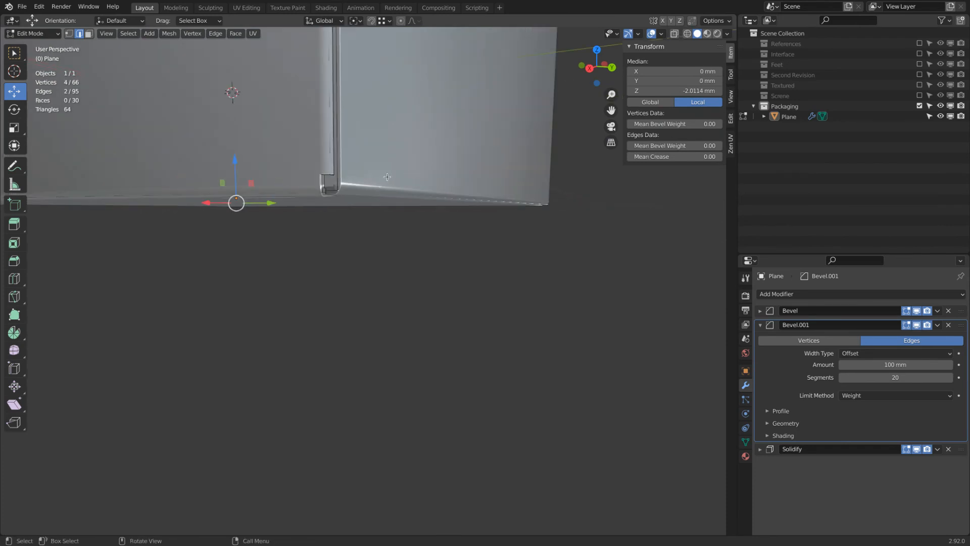
key("g")
key("z")
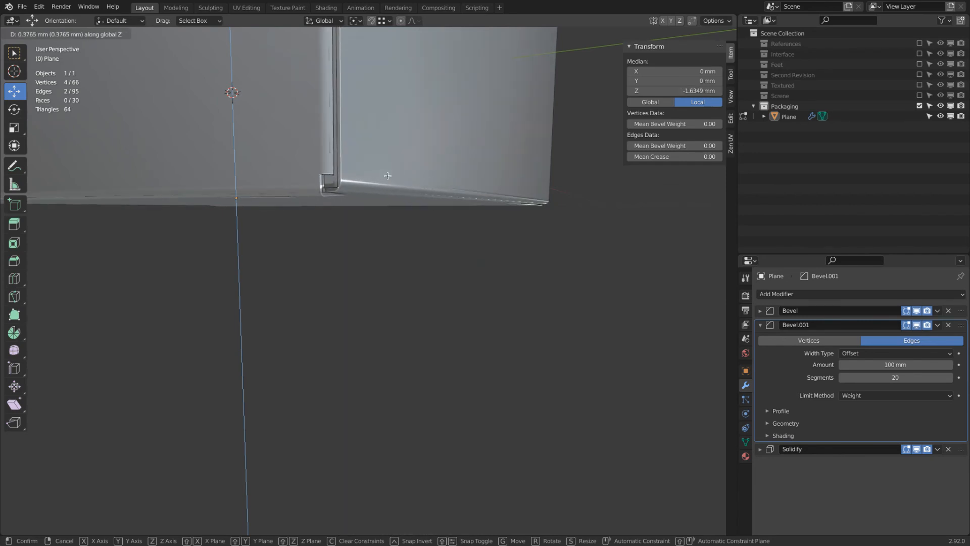
left_click(387, 187)
Step: Compare the lower corner with the Solidify modifier's viewport display switched off and on
left_click(917, 449)
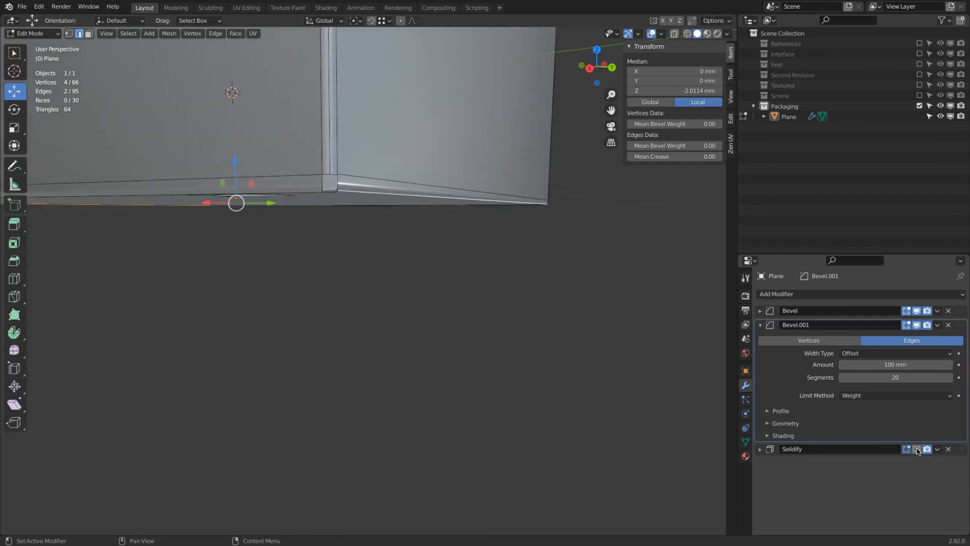
left_click(916, 449)
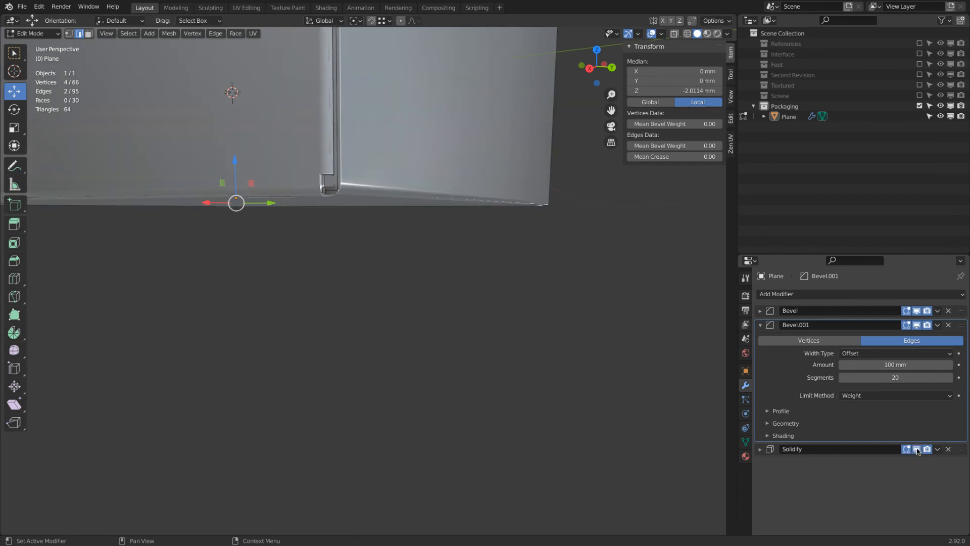
left_click(916, 449)
left_click(917, 449)
left_click(917, 449)
left_click(916, 449)
left_click(917, 450)
left_click(918, 450)
left_click(918, 449)
left_click(918, 449)
Step: Review the whole box and its lid from several angles in Object Mode and Edit Mode
key("Tab")
middle_click_drag(354, 172, 400, 197)
scroll(355, 195, "up", 4)
middle_click_drag(136, 195, 445, 226)
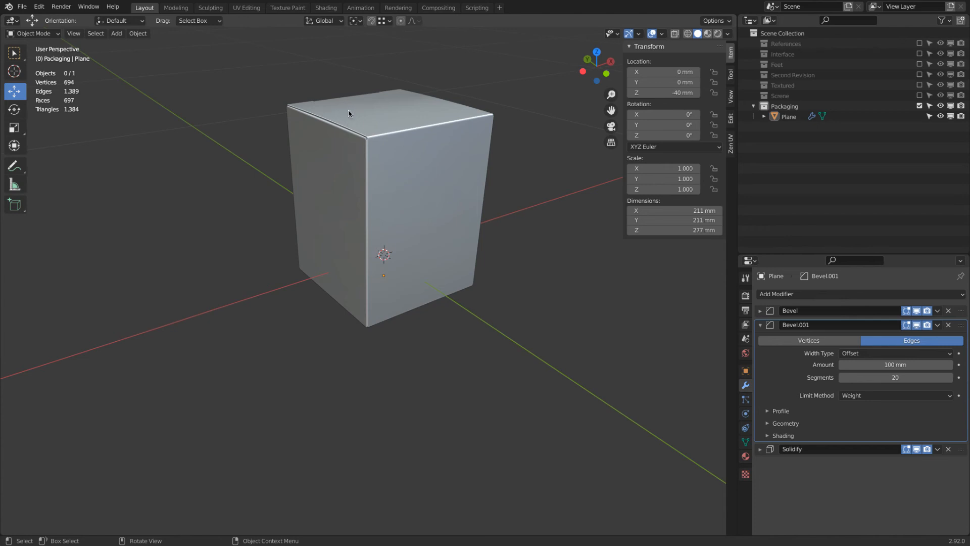
middle_click_drag(426, 104, 399, 141)
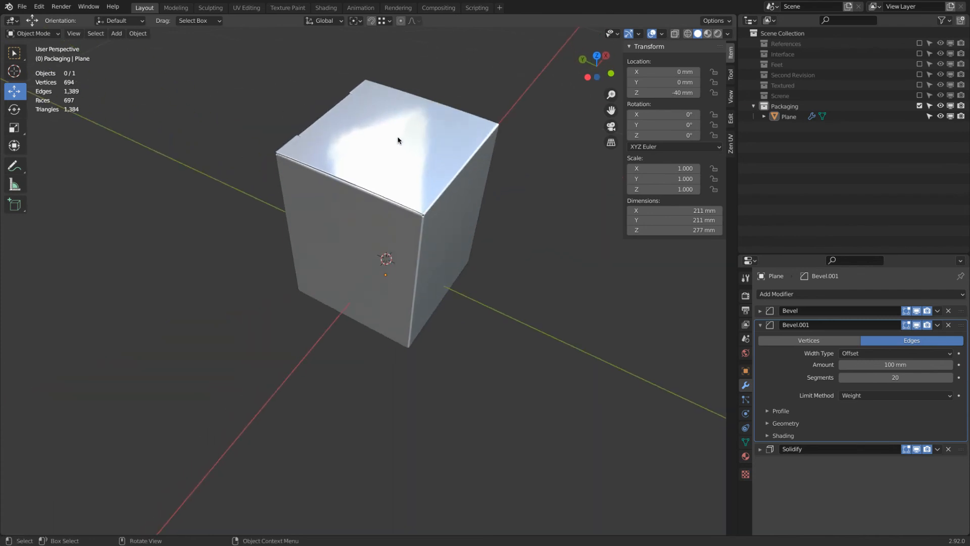
left_click(397, 140)
scroll(395, 141, "up", 3)
key("Tab")
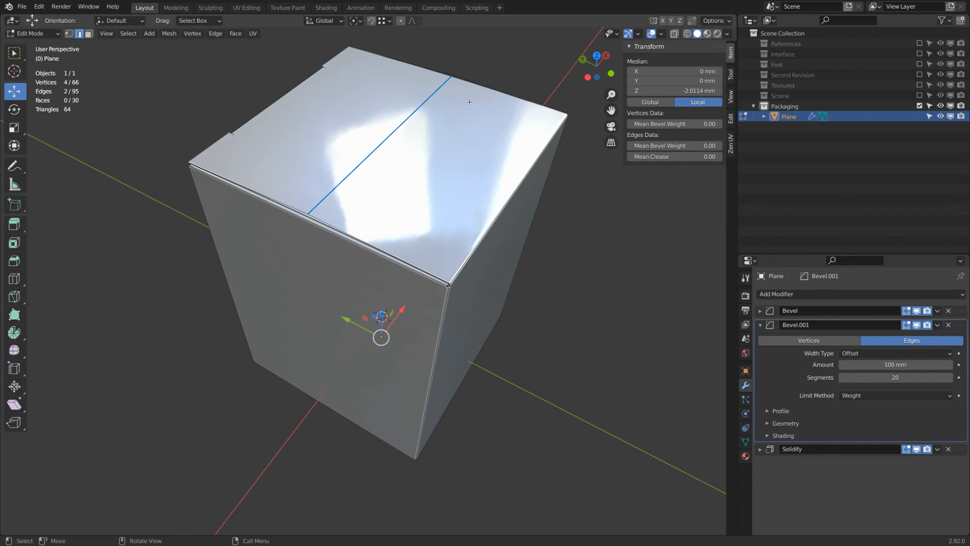
Step: In the right side view, add a cube as a new object and scale its mesh by 0.211
key("KP_1")
key("KP_3")
middle_click_drag(466, 101, 440, 182, "shift")
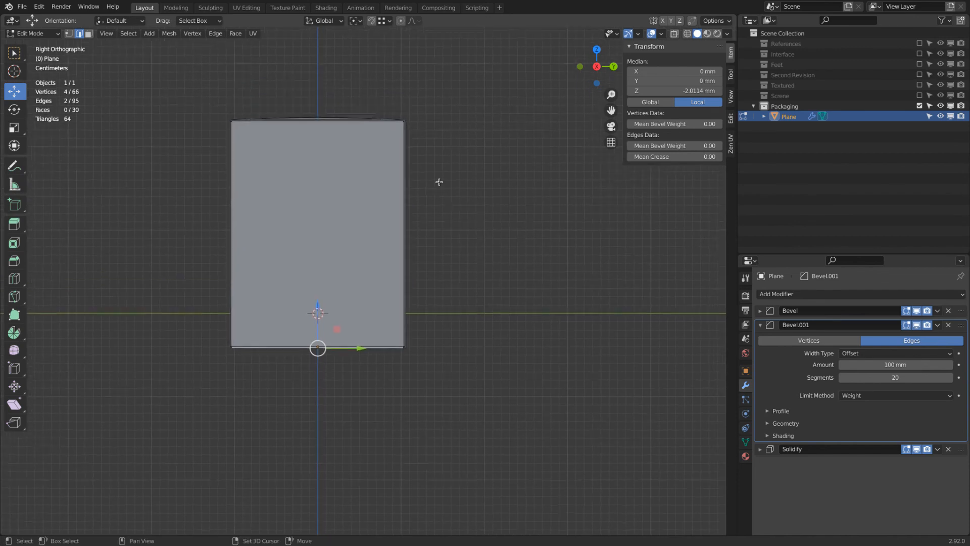
key("Tab")
key("shift+a")
mouse_move(438, 183)
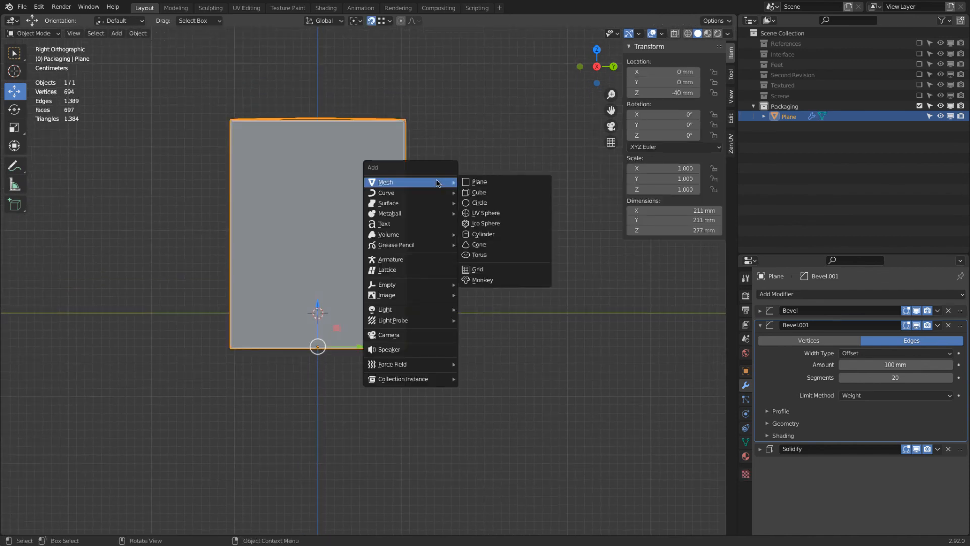
left_click(473, 192)
key("Tab")
key("s")
left_click(399, 365)
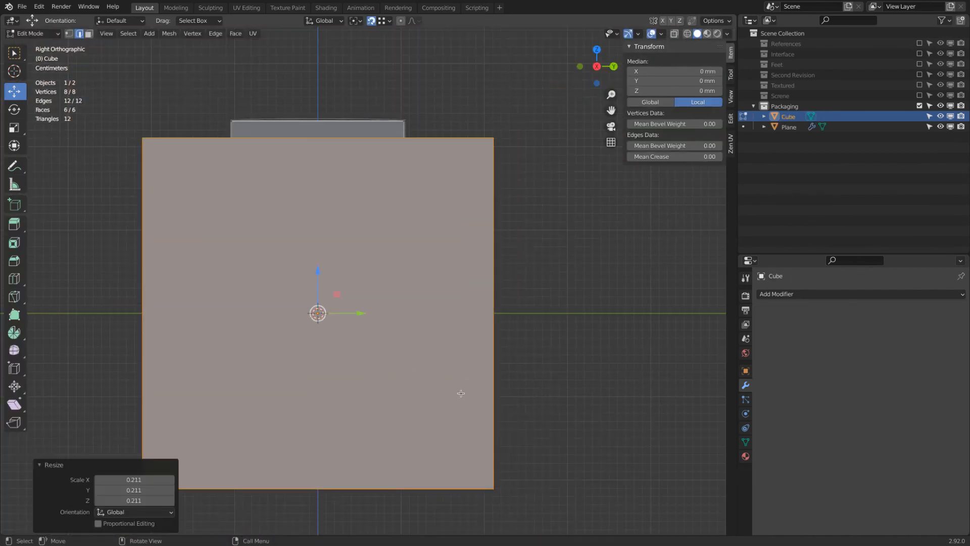
Step: Scale the cube's mesh down to about 101 mm per side and move the object 236.73 mm up along Z
key("s")
left_click(321, 343)
key("Tab")
left_click_drag(321, 273, 322, 75)
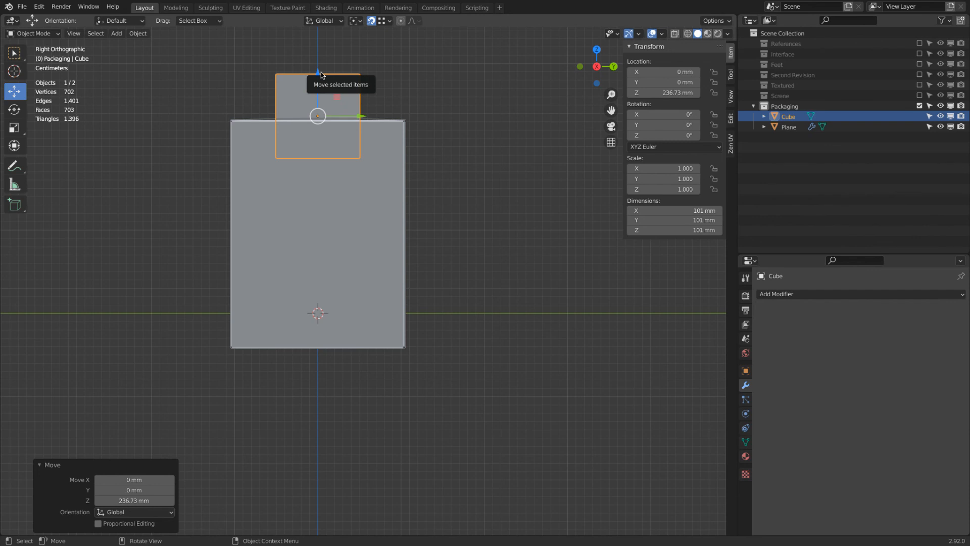
Step: Set the cube's dimensions to 20 mm along Y and 300 mm along X
middle_click_drag(417, 111, 535, 158)
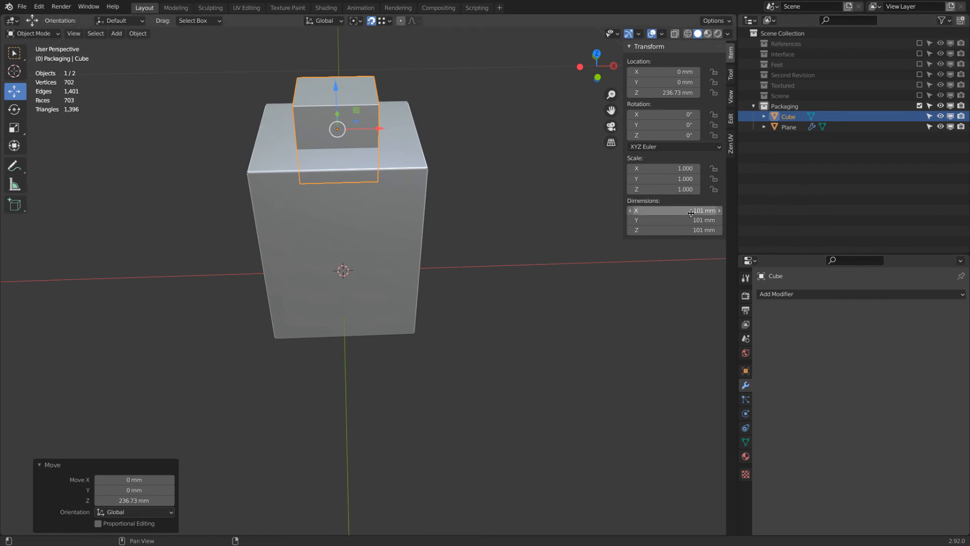
left_click(675, 223)
type("20")
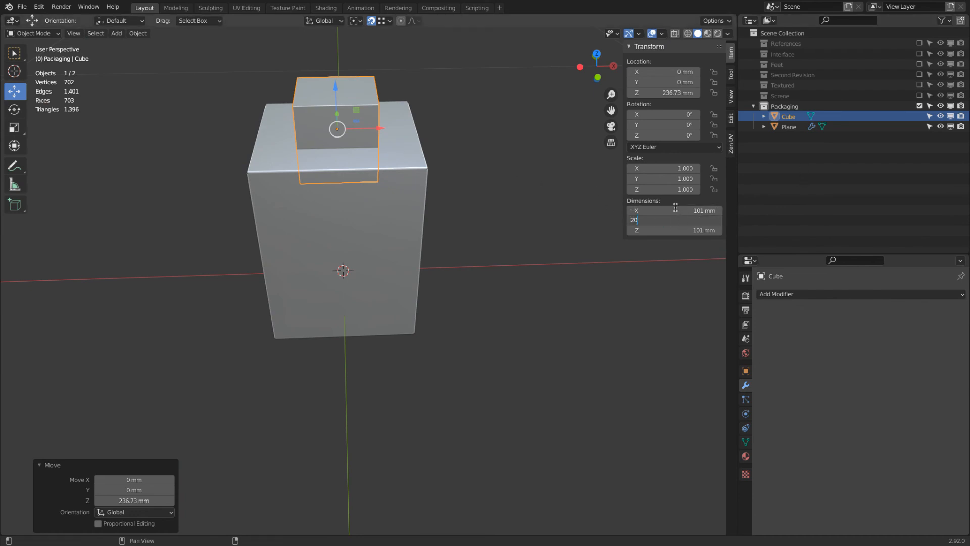
key("Return")
left_click(674, 213)
type("30")
key("Return")
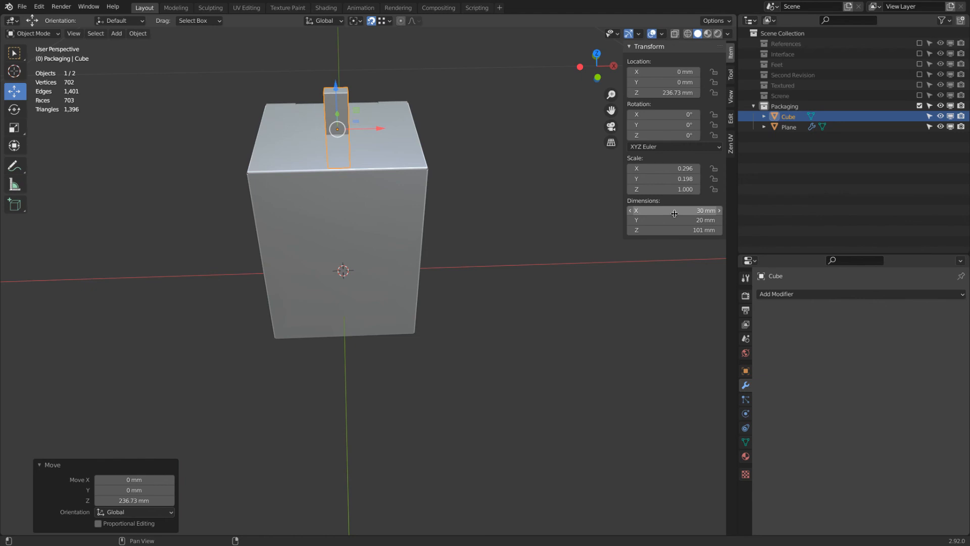
left_click(675, 213)
type("300")
key("Return")
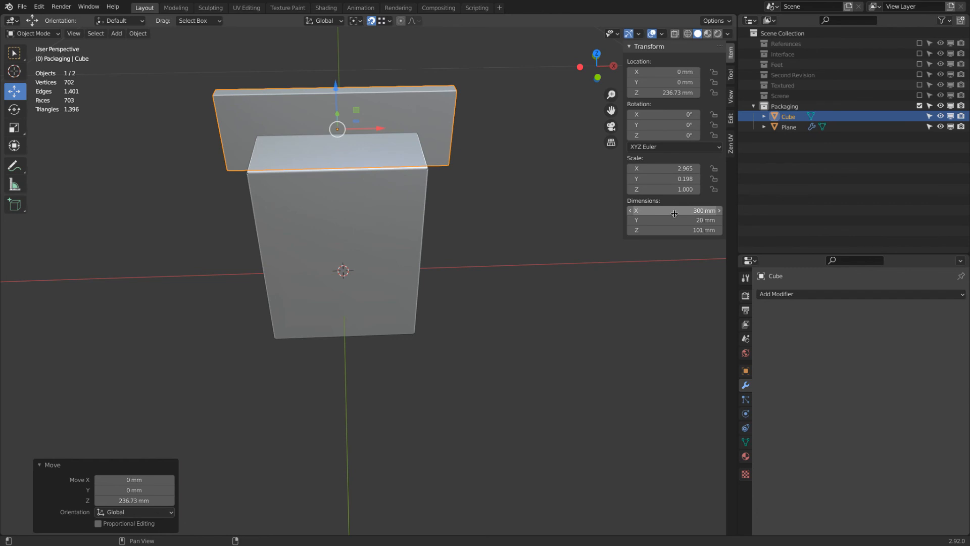
Step: Set the block's dimensions to 130 mm along X and 10 mm along Z
left_click(674, 213)
type("130")
key("Return")
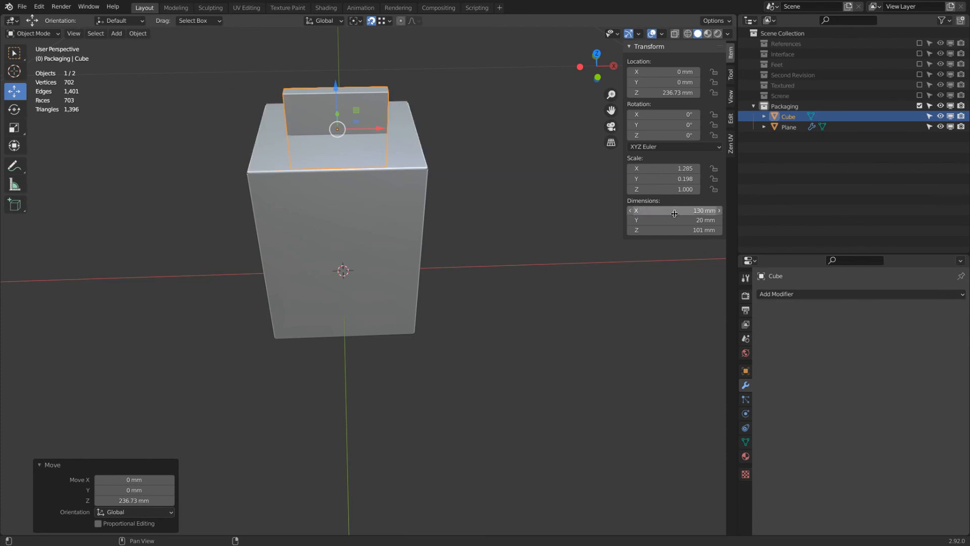
left_click(678, 230)
type("10")
key("Return")
Step: In the right side view, raise the block about 0.31 mm along Z so it straddles the lid
middle_click_drag(485, 202, 501, 147)
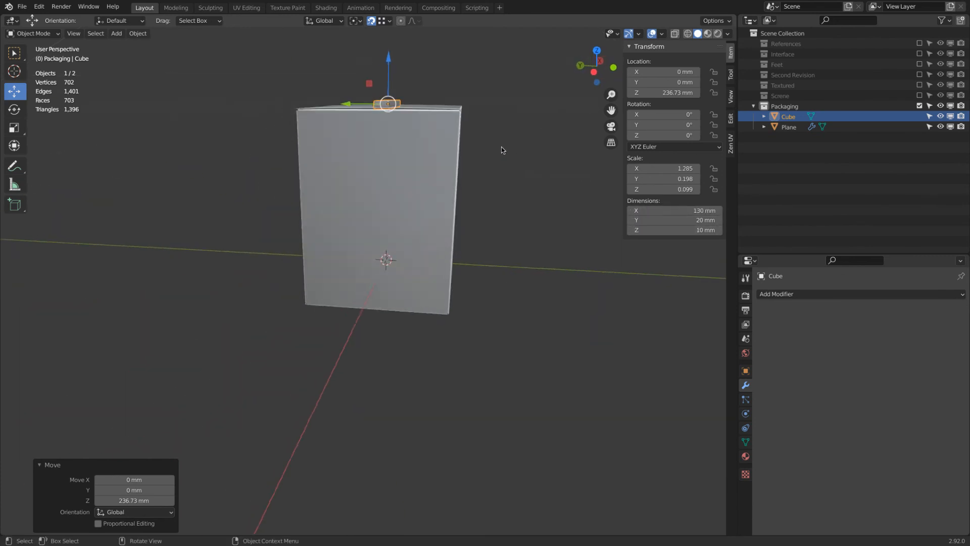
scroll(501, 150, "up", 2)
key("KP_3")
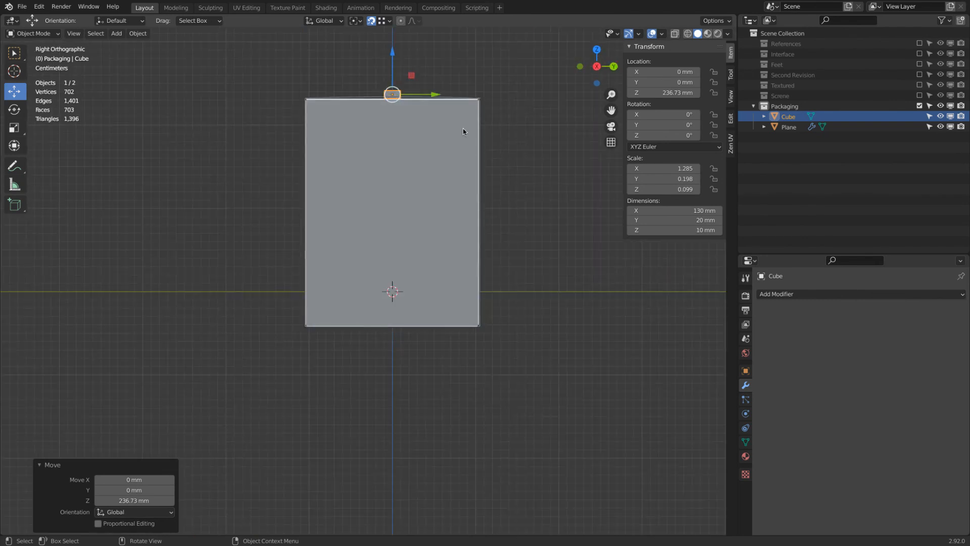
scroll(507, 317, "up", 6)
middle_click_drag(312, 240, 434, 276, "shift")
scroll(436, 276, "up", 2)
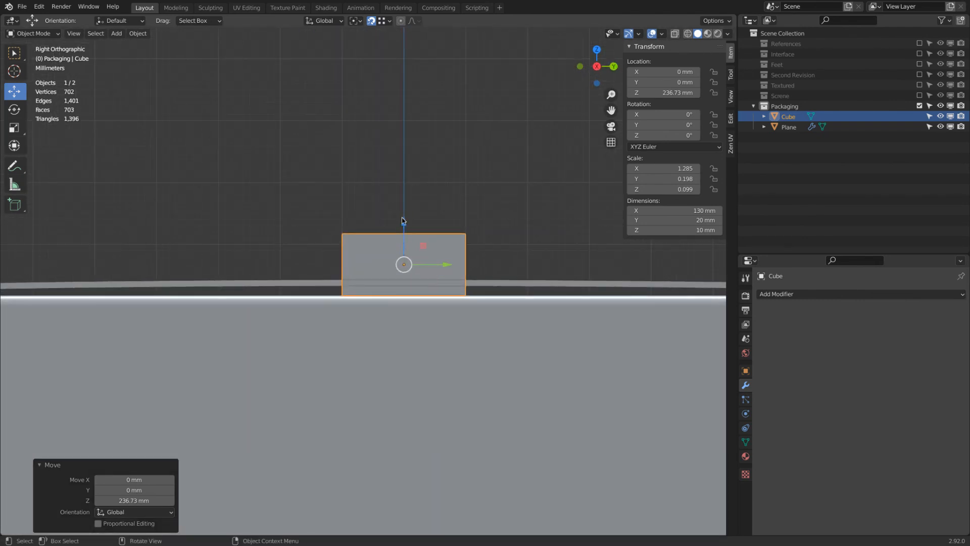
left_click_drag(405, 221, 410, 219)
Step: Apply the block's scale
scroll(410, 219, "down", 5)
middle_click_drag(446, 193, 419, 208)
scroll(419, 208, "down", 1)
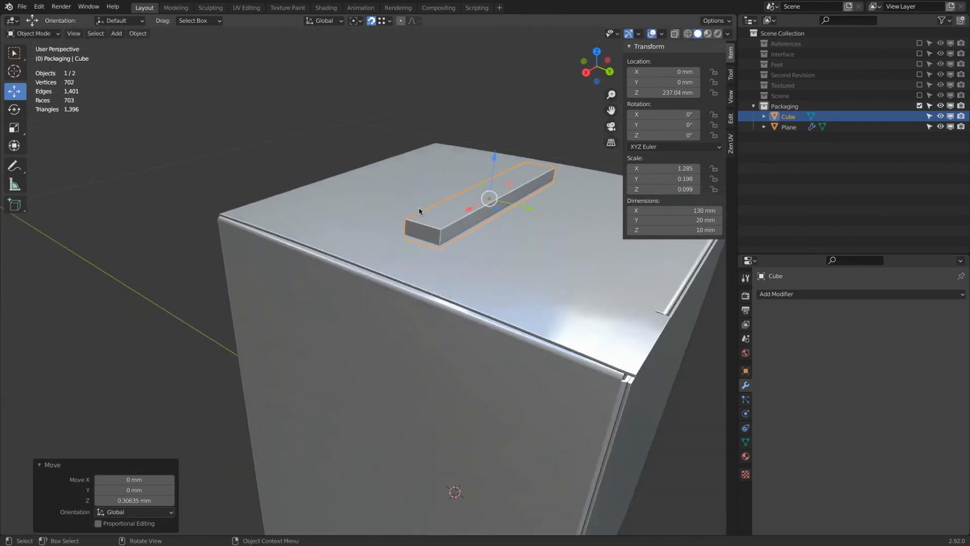
scroll(419, 211, "down", 2)
key("ctrl+a")
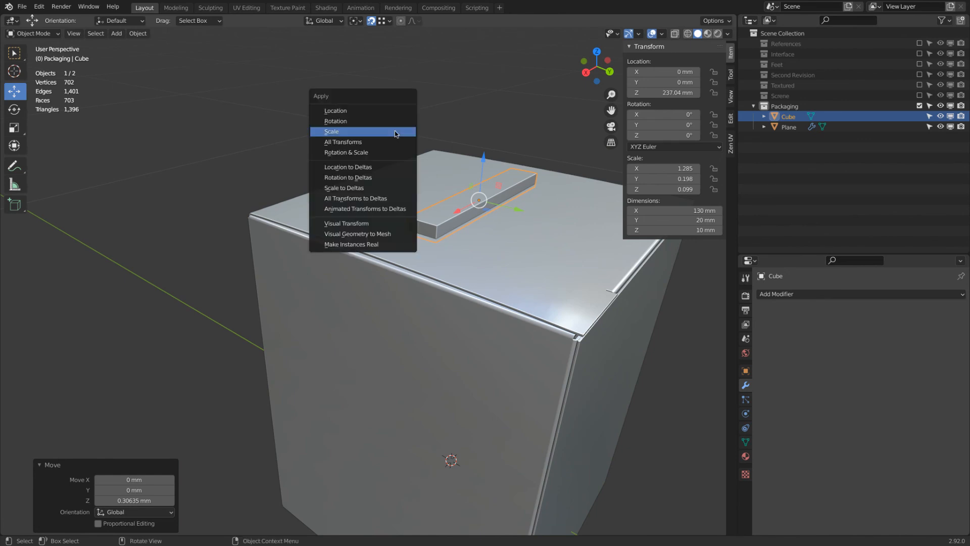
left_click(396, 132)
Step: Add a Boolean modifier set to Difference to the packaging box, using the block on the lid as its object
middle_click_drag(396, 131, 322, 105)
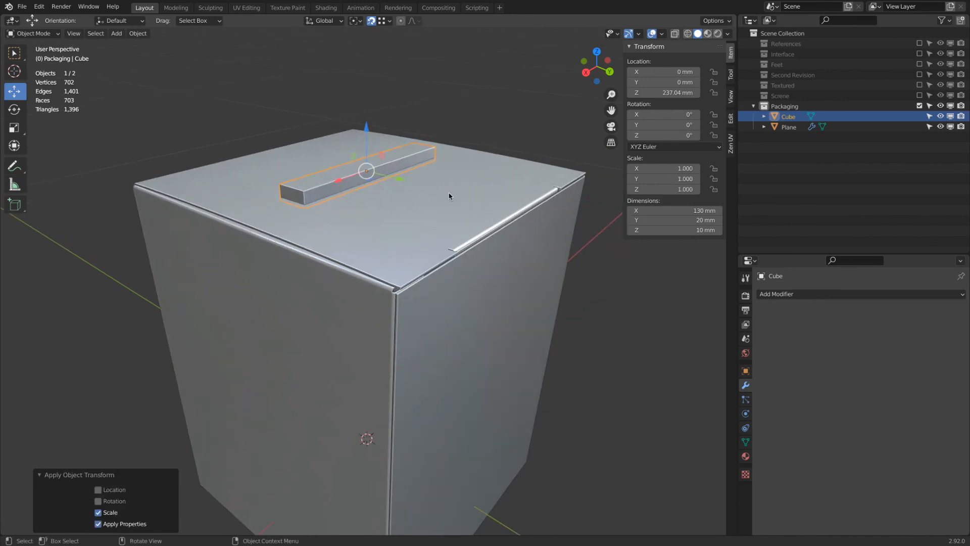
left_click(451, 196)
left_click(760, 326)
left_click(776, 294)
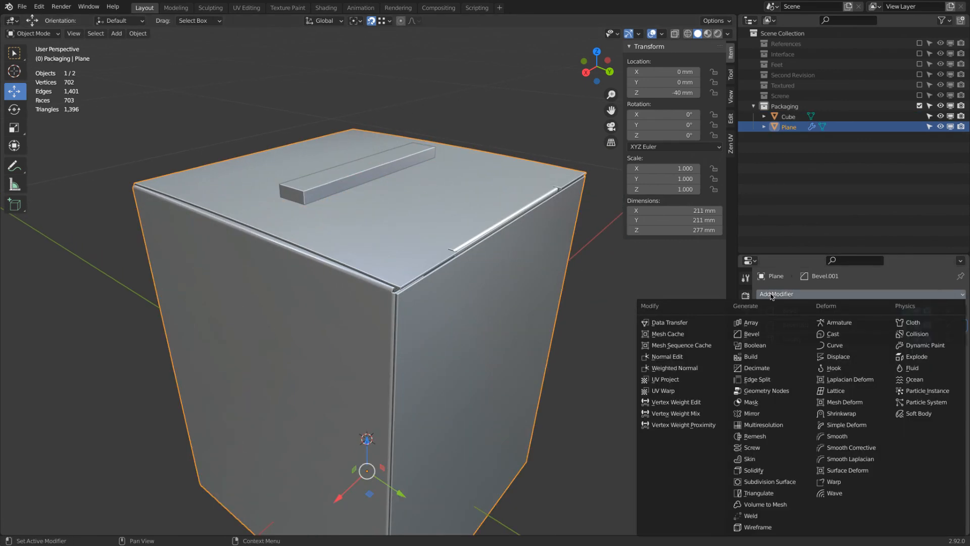
left_click(783, 347)
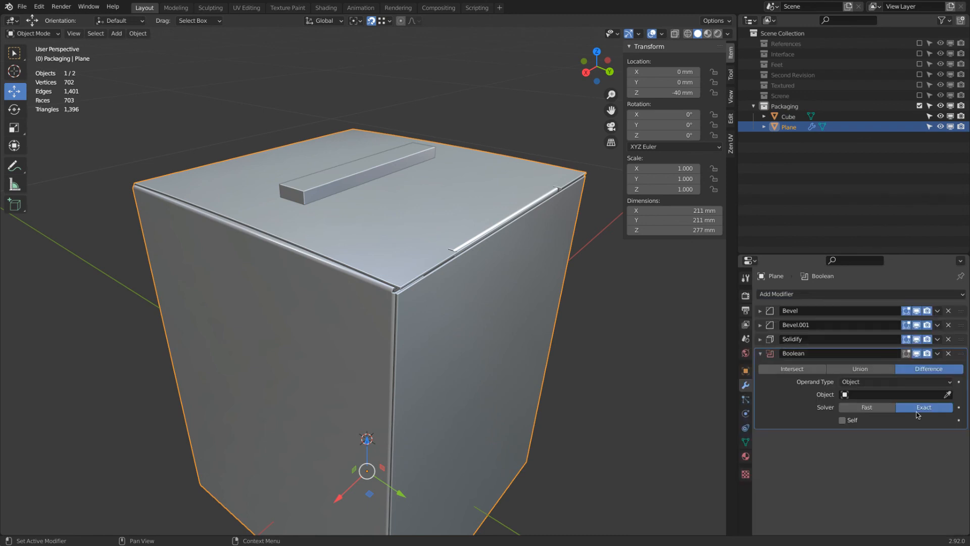
left_click(948, 394)
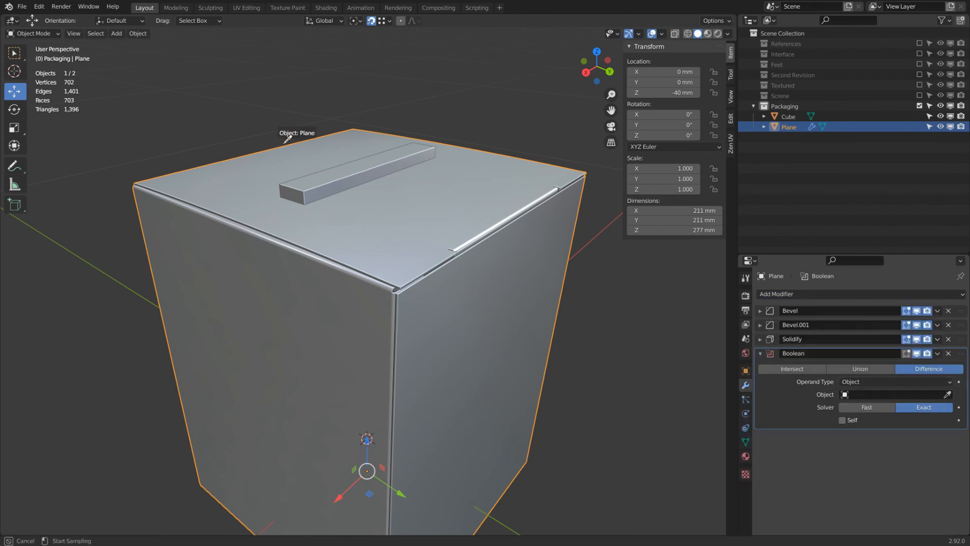
left_click(326, 181)
Step: Rename the cutter block as Hand Boolean and hide it in the viewport and in renders
left_click(326, 180)
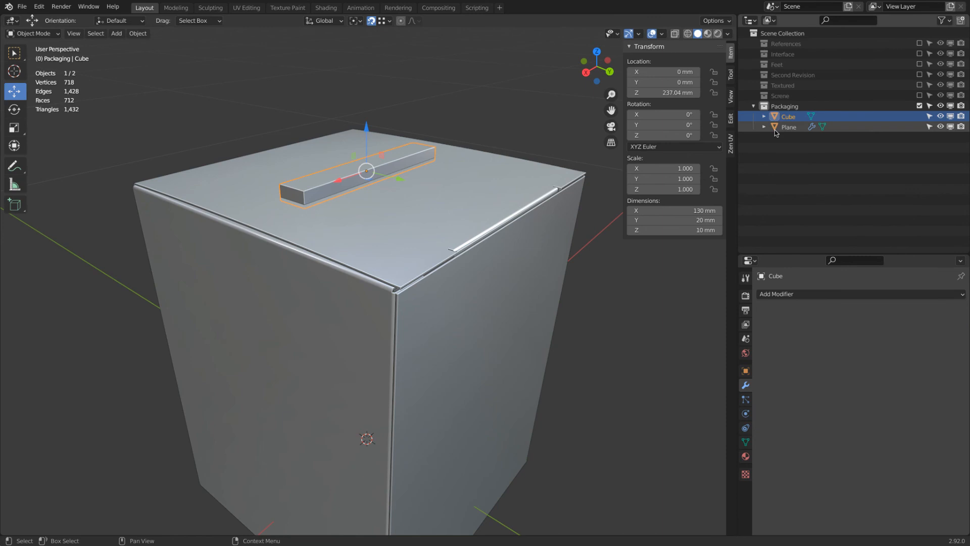
key("F2")
type("Han")
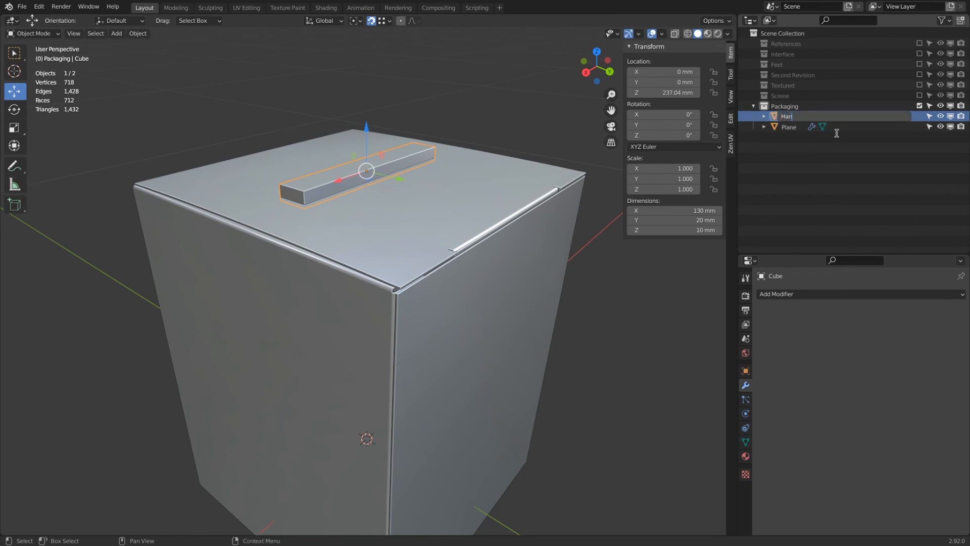
type("d Boolean")
key("Return")
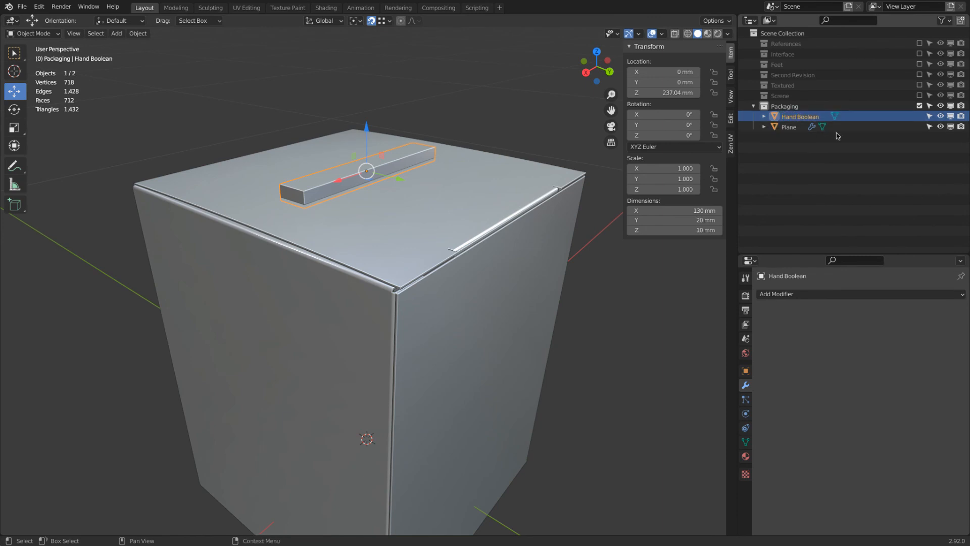
left_click(941, 116)
left_click(961, 116)
Step: In Edit Mode of the box, hide the lid's selected centre edge to expose the flaps underneath
middle_click_drag(384, 242, 384, 162)
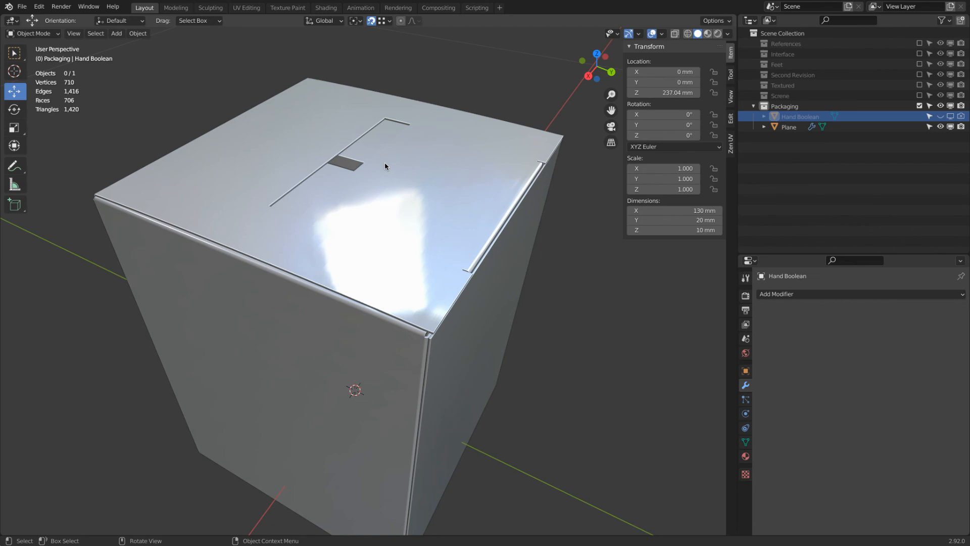
middle_click_drag(359, 162, 370, 145)
middle_click_drag(361, 182, 373, 144)
left_click(373, 145)
key("Tab")
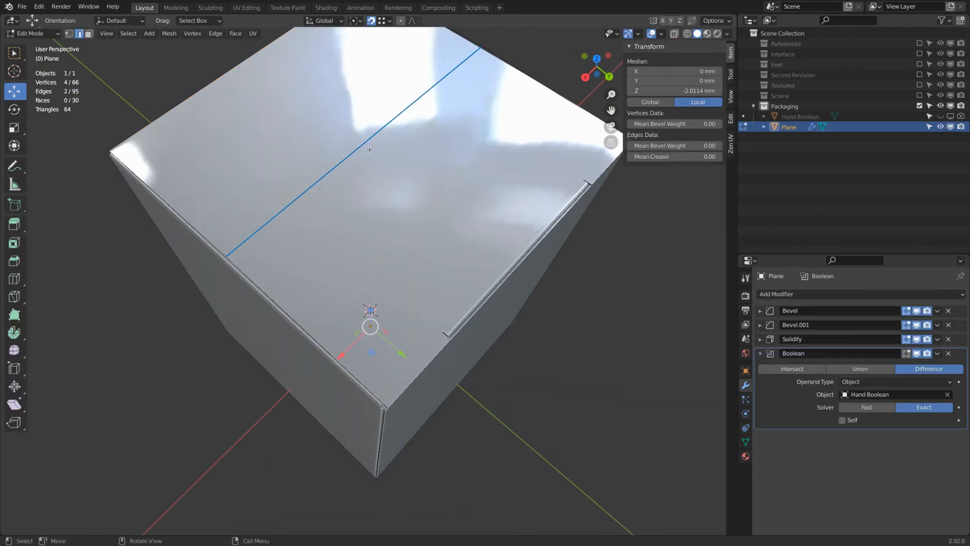
key("h")
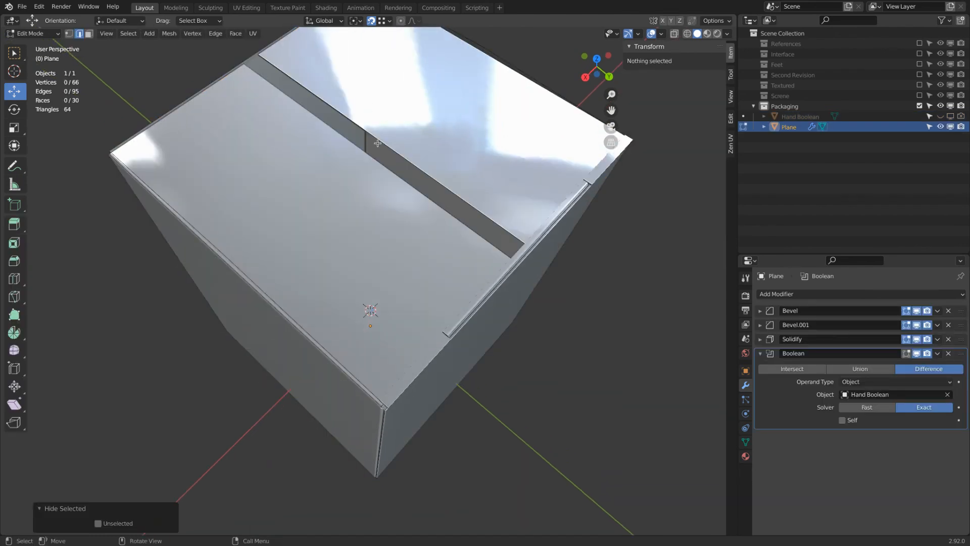
Step: Scale the two facing inner flap edges by 0.160 along X to nearly close the gap between the flaps
left_click(378, 137)
left_click(325, 132, "shift")
middle_click_drag(331, 133, 302, 114)
key("s")
key("x")
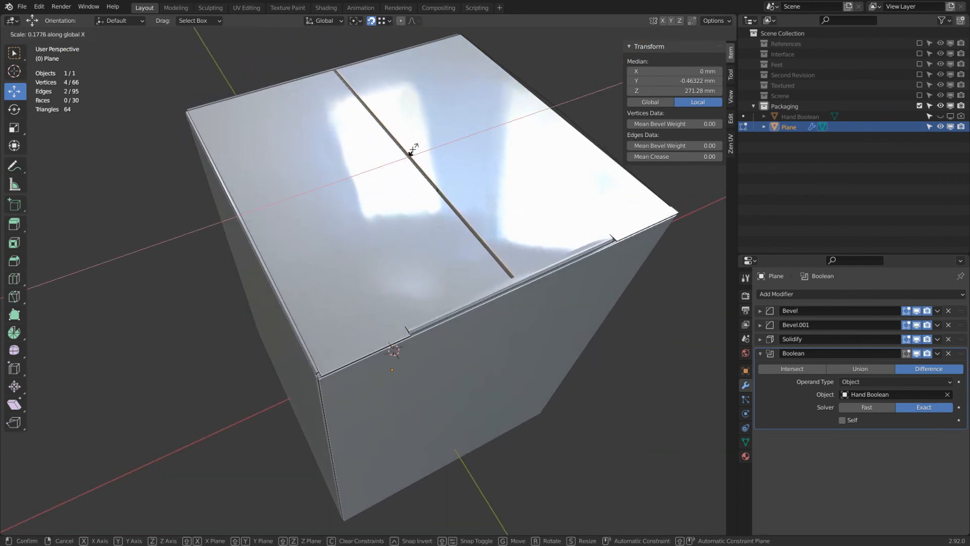
left_click(405, 151)
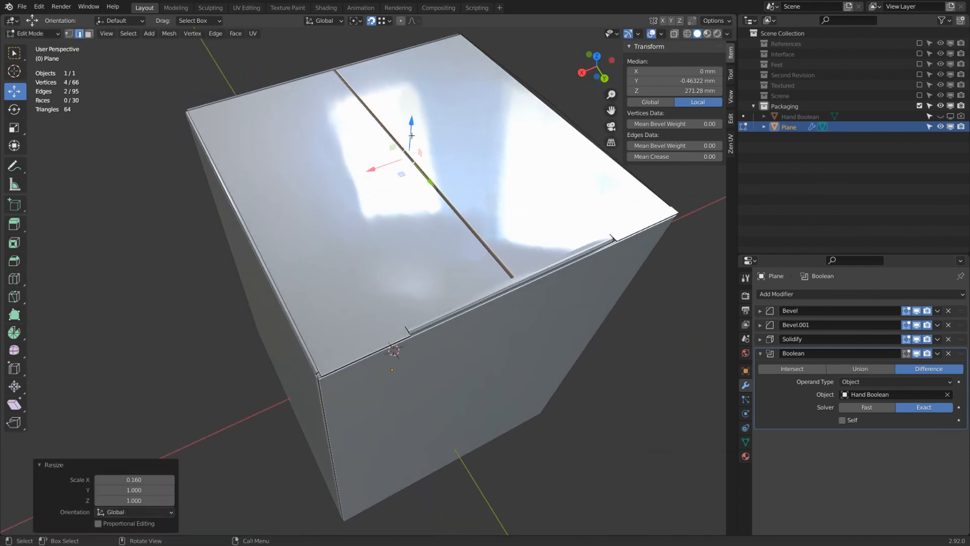
key("Tab")
middle_click_drag(412, 138, 429, 153)
Step: Reveal the hidden lid geometry in Edit Mode and return to Object Mode to check the hand slot
key("Tab")
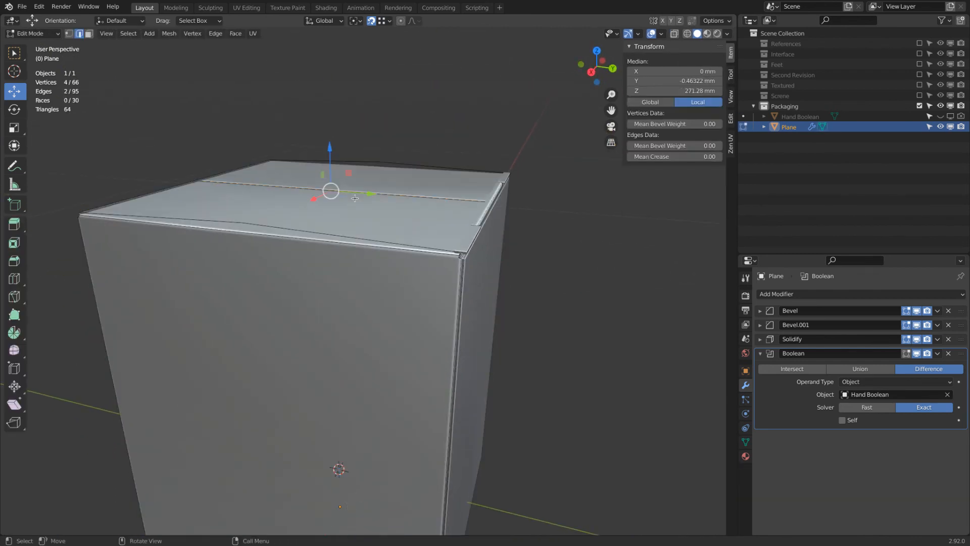
key("alt+h")
left_click(277, 205)
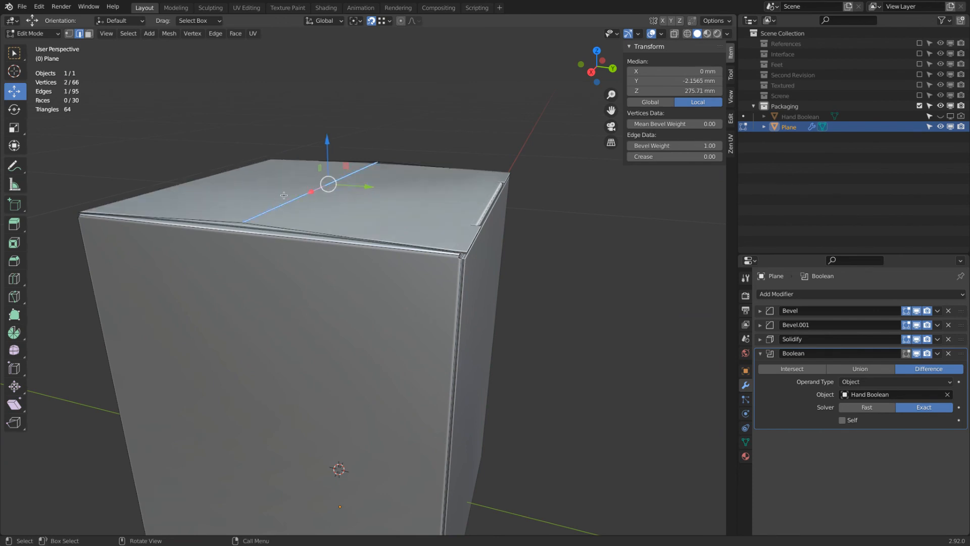
key("Tab")
middle_click_drag(434, 135, 411, 149)
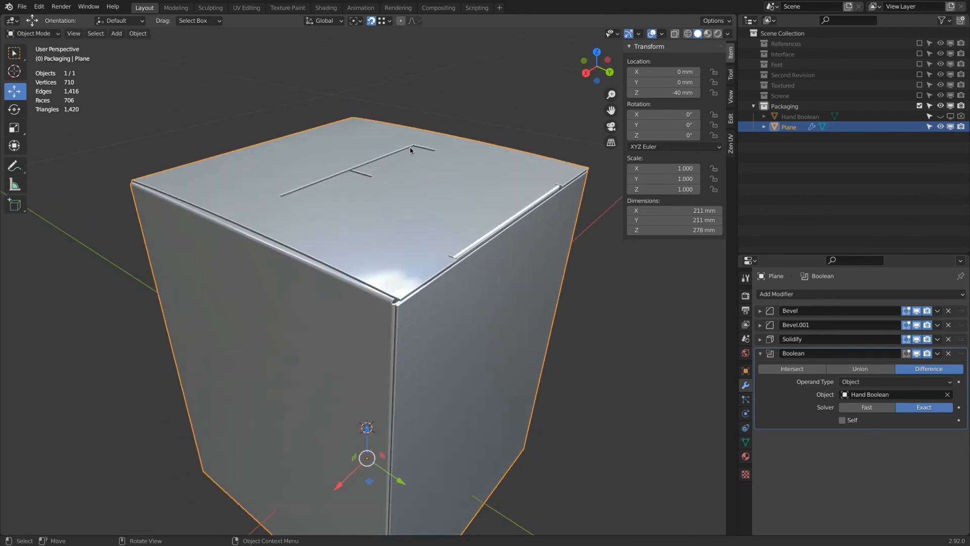
Step: In the front view with wireframe shading, add a plane as a new object
key("KP_3")
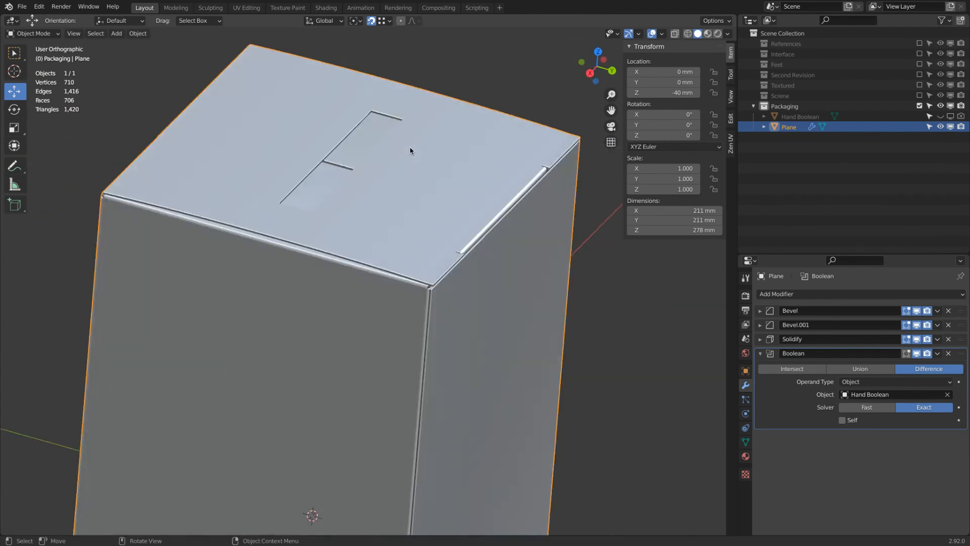
key("KP_1")
key("z")
left_click(132, 196)
scroll(329, 201, "down", 7)
scroll(328, 203, "up", 2)
key("shift+a")
left_click(362, 203)
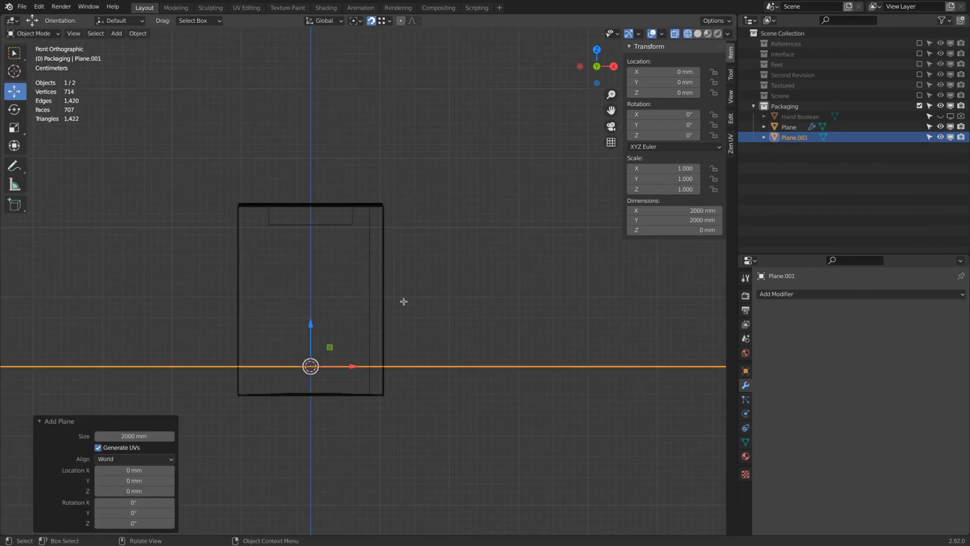
Step: Scale the new plane's mesh down to a 120 mm square and move the object 247.89 mm up along Z
key("Tab")
key("s")
left_click(345, 340)
key("s")
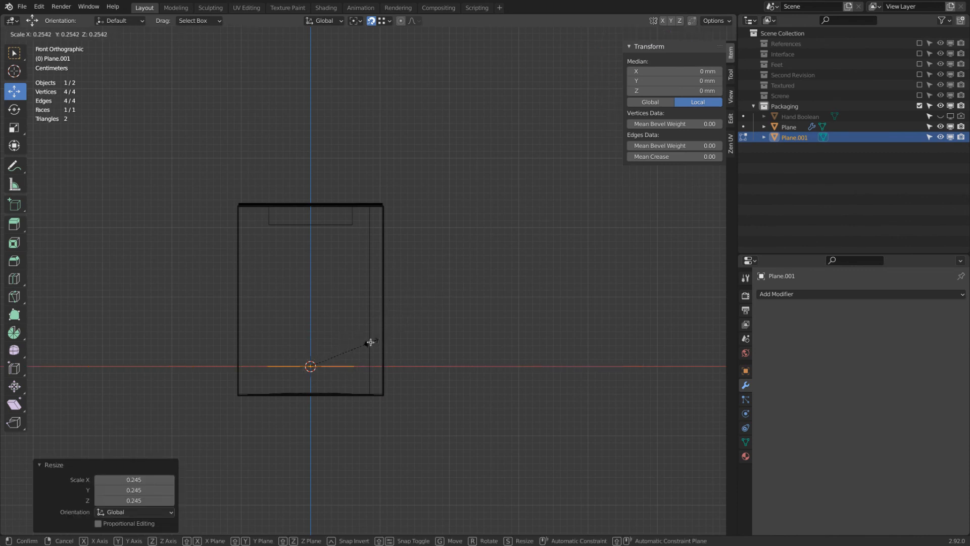
left_click(373, 340)
key("Tab")
key("g")
key("z")
left_click(325, 153)
Step: In the top view, scale the plane's mesh by 1.122 along X and 0.155 along Y into a narrow strip over the slot
key("KP_7")
scroll(439, 346, "up", 6)
scroll(351, 216, "down", 3)
middle_click_drag(350, 217, 495, 289, "shift")
scroll(491, 290, "up", 2)
scroll(461, 300, "down", 1)
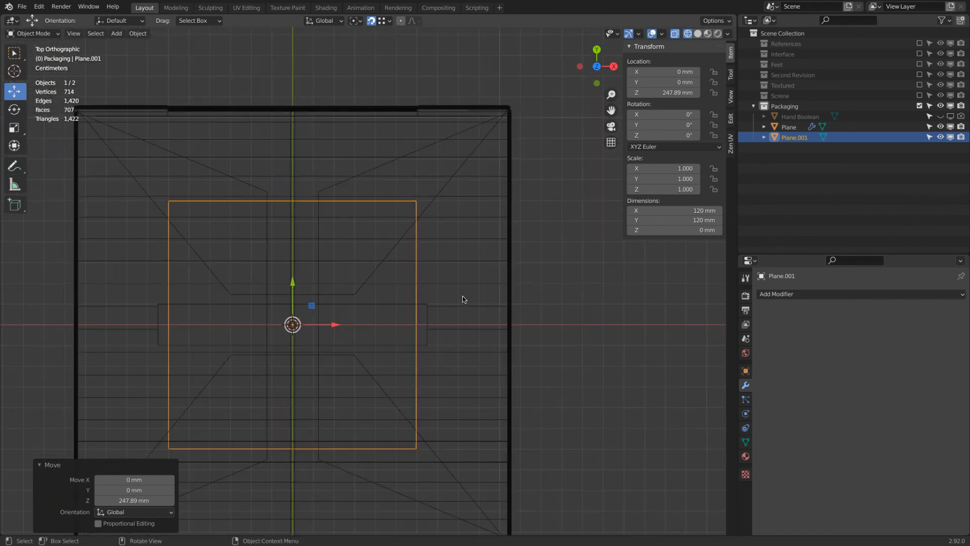
key("Tab")
key("s")
key("x")
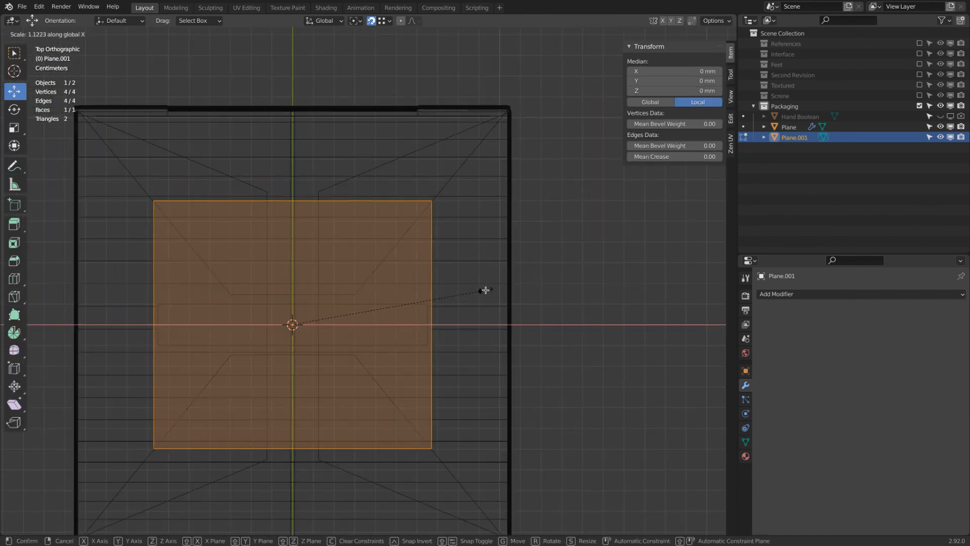
left_click(485, 290)
key("s")
key("y")
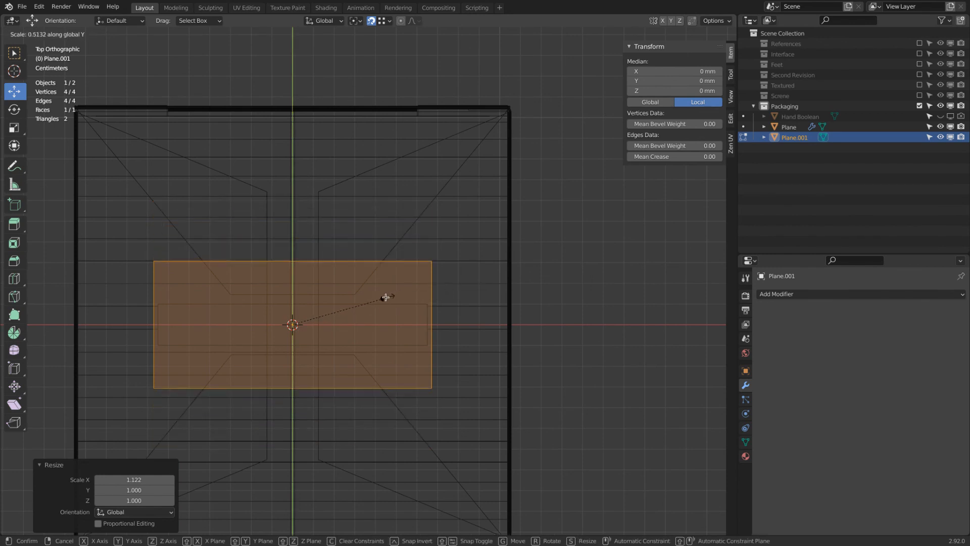
left_click(330, 316)
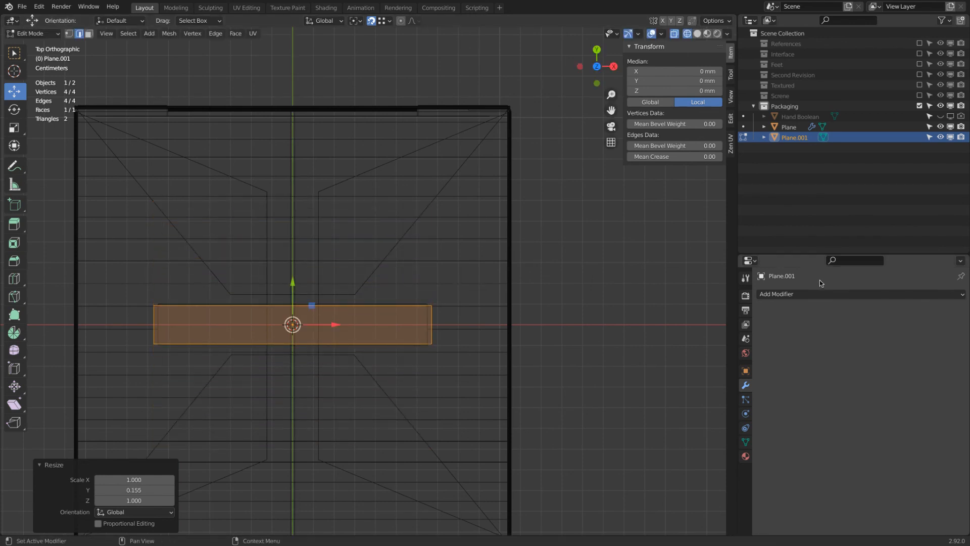
Step: Add a Subdivision modifier with 2 viewport levels to the strip and set its edge crease to 1
left_click(819, 294)
left_click(783, 482)
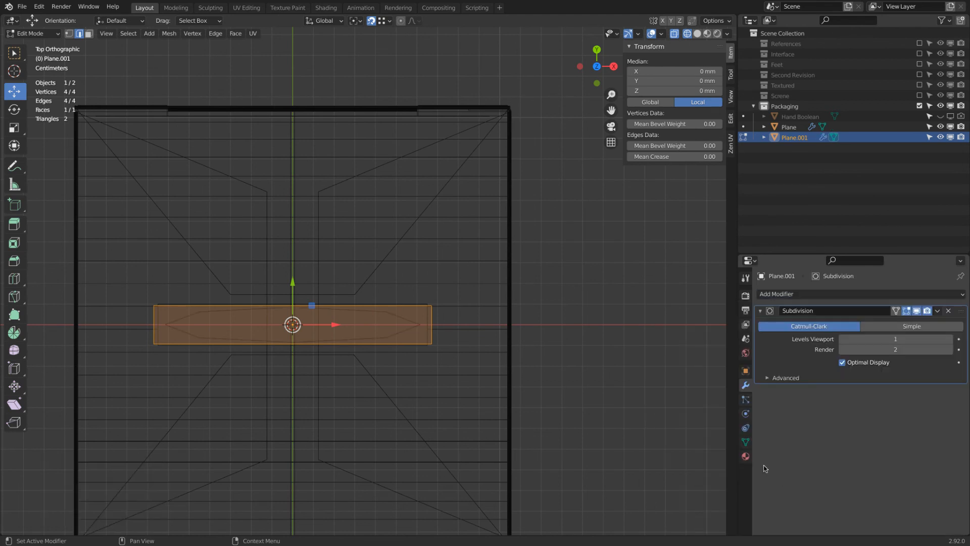
left_click(950, 340)
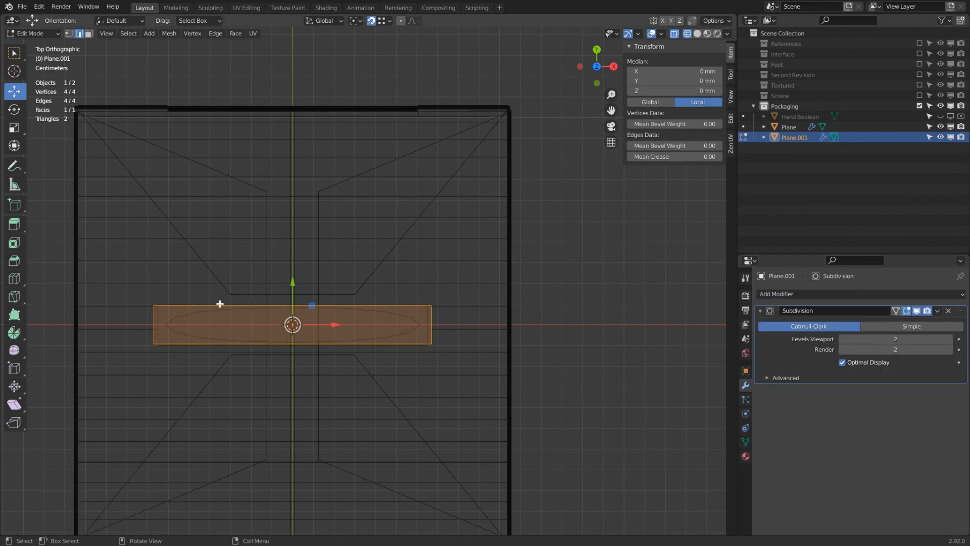
left_click(216, 33)
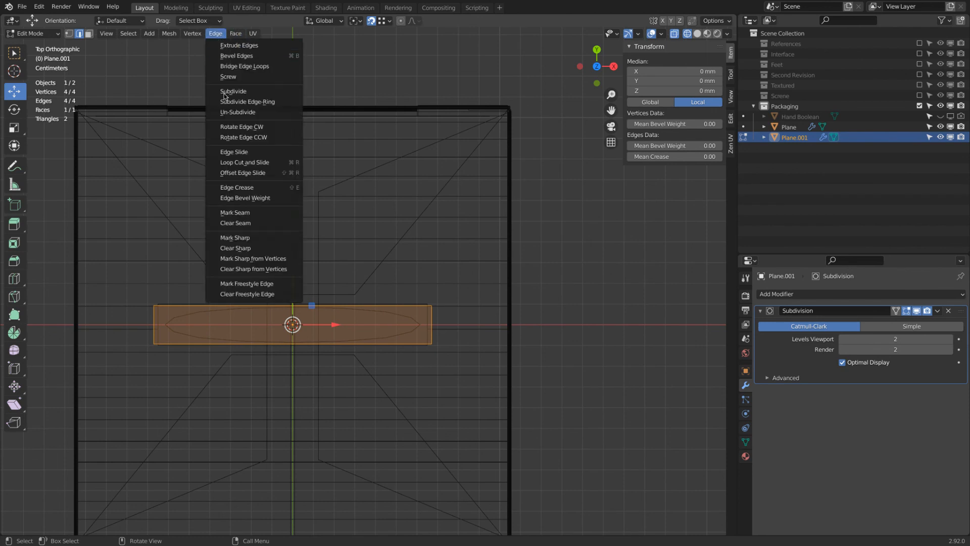
left_click(269, 188)
type("1")
key("Return")
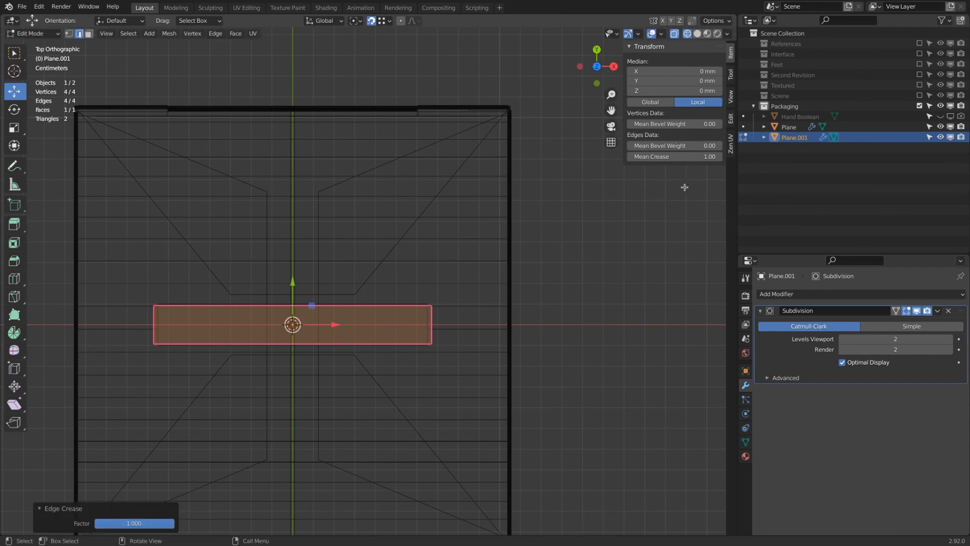
Step: Add three evenly spaced loop cuts across the strip's length
middle_click_drag(505, 293, 399, 233)
key("ctrl+r")
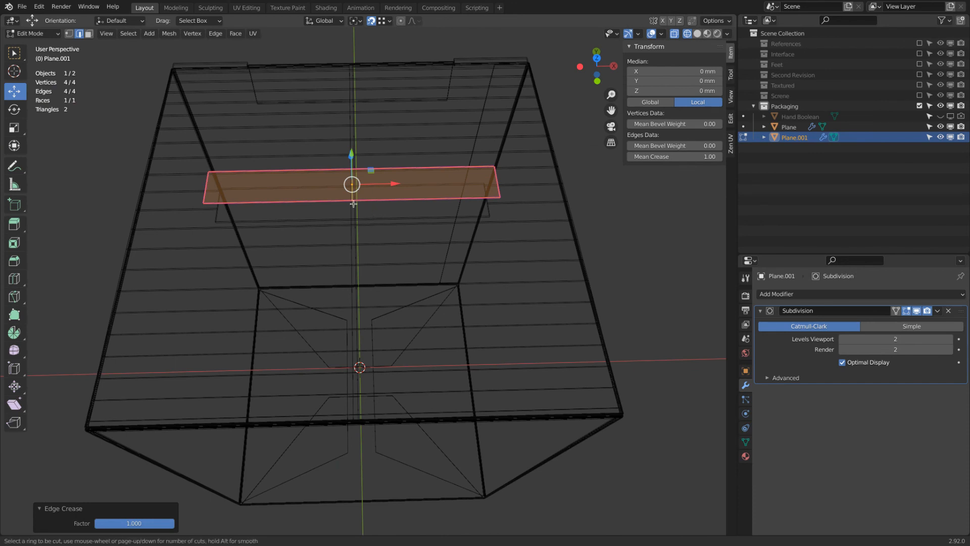
scroll(353, 204, "up", 1)
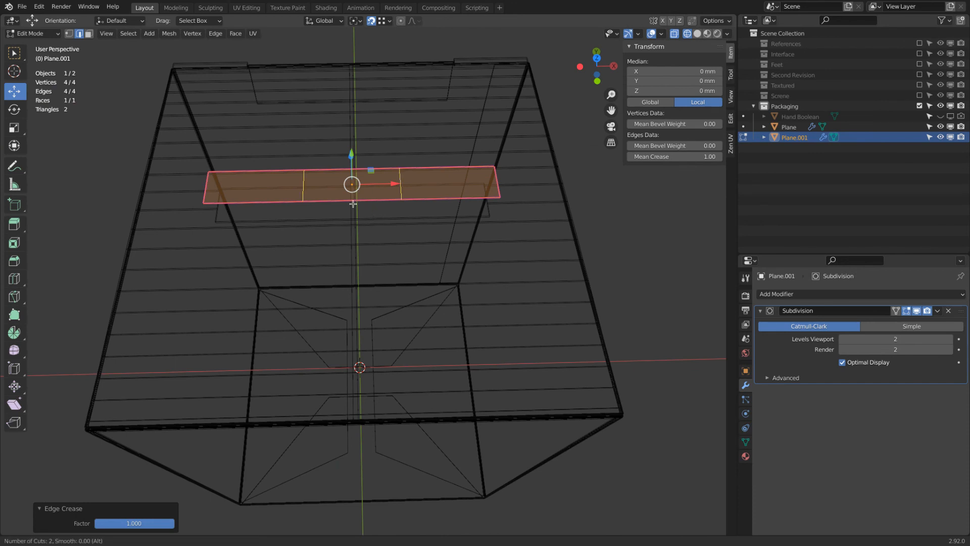
scroll(353, 204, "up", 1)
left_click(353, 204)
right_click(353, 204)
Step: Raise the strip's three new edge loops 20.251 mm along Z to arch it above the lid
middle_click_drag(373, 234, 379, 153)
left_click_drag(379, 151, 375, 119)
middle_click_drag(375, 120, 345, 135)
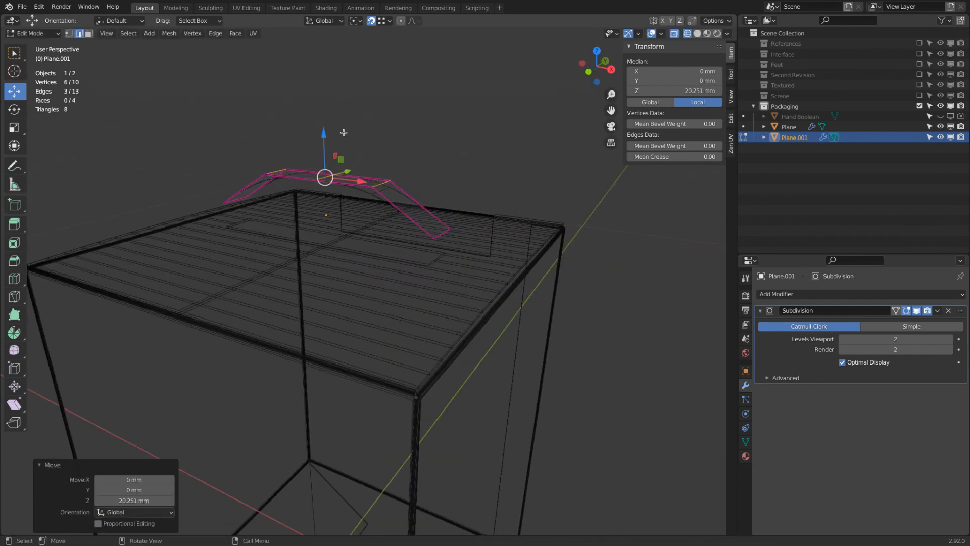
Step: Lower the handle strip along Z to 232.43 mm so its ends meet the lid, and shade it smooth
key("Tab")
key("shift+z")
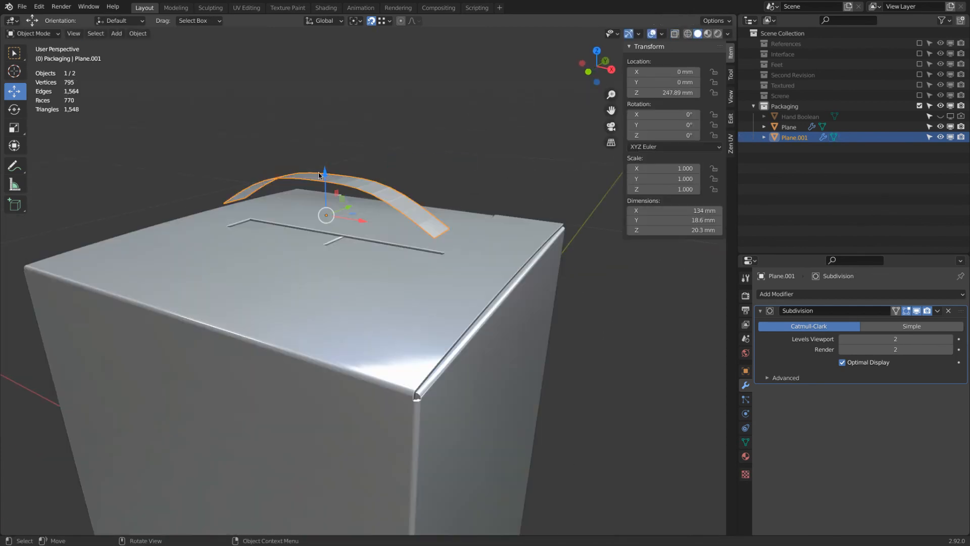
left_click_drag(326, 173, 329, 198)
middle_click_drag(329, 198, 248, 196)
scroll(410, 202, "up", 5)
right_click(410, 204)
left_click(410, 204)
Step: Raise the strip's three middle edge loops slightly along Z to make the arch about 23.2 mm tall
key("Tab")
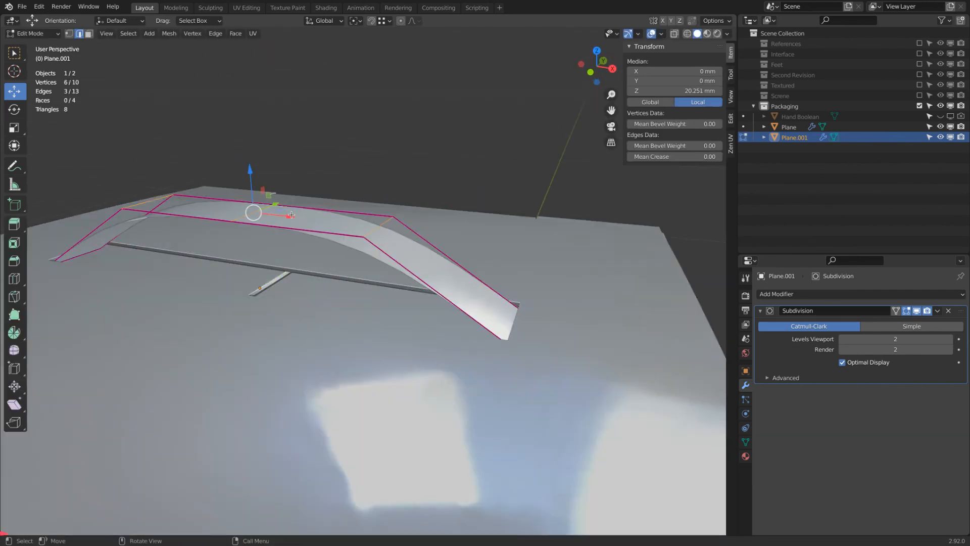
left_click_drag(251, 169, 254, 157)
middle_click_drag(255, 157, 389, 225)
key("Tab")
scroll(370, 147, "down", 4)
Step: Add a Solidify modifier with 2 mm thickness to the arched handle and collapse the settings of both its modifiers
left_click(835, 298)
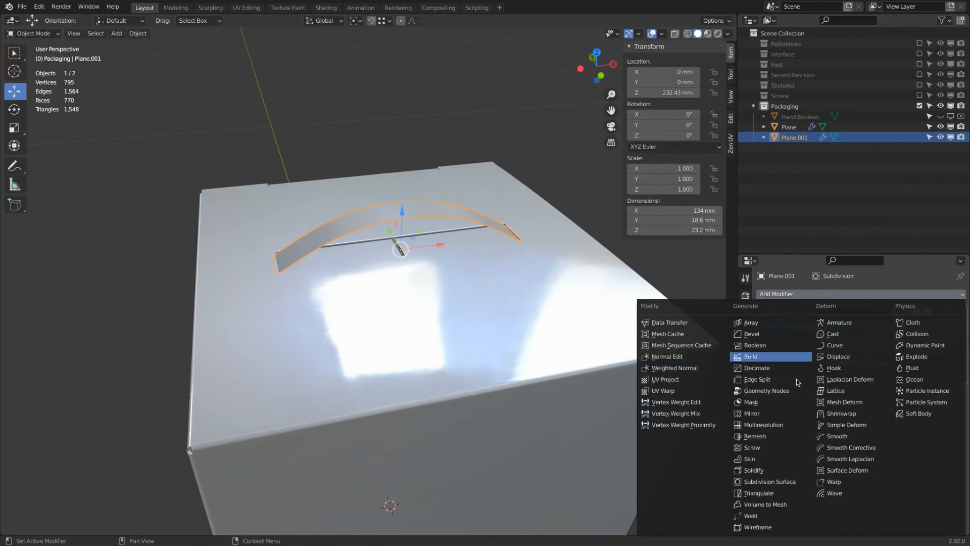
left_click(772, 473)
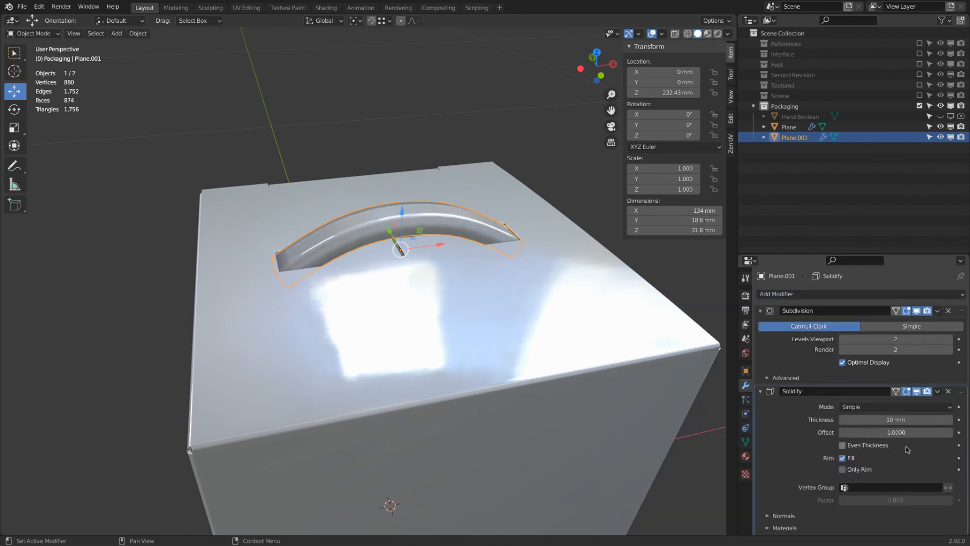
left_click(889, 420)
type("mm")
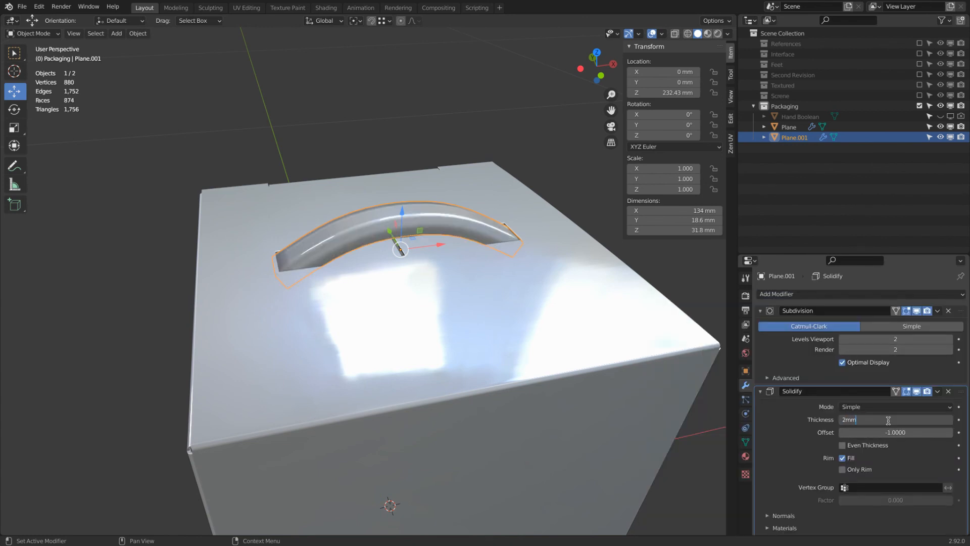
key("Return")
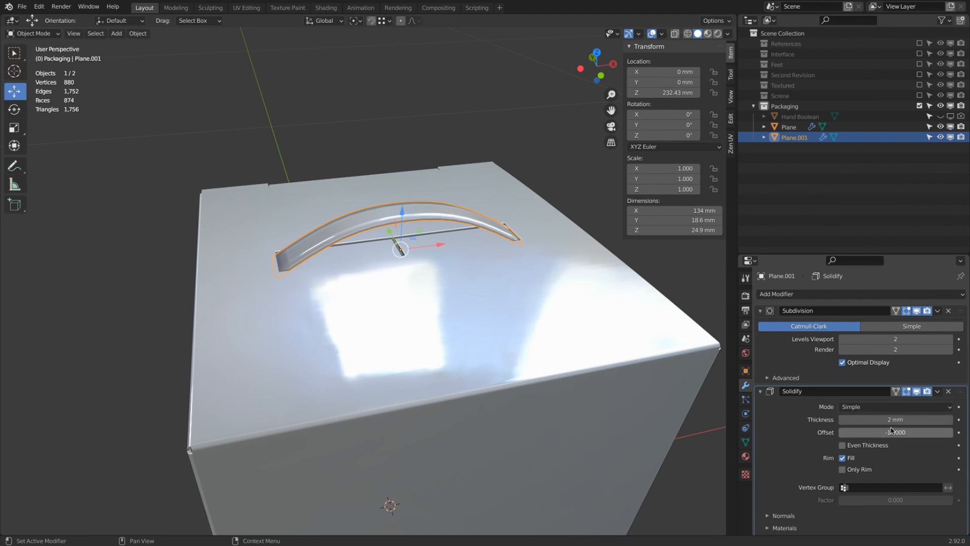
middle_click_drag(526, 240, 566, 273)
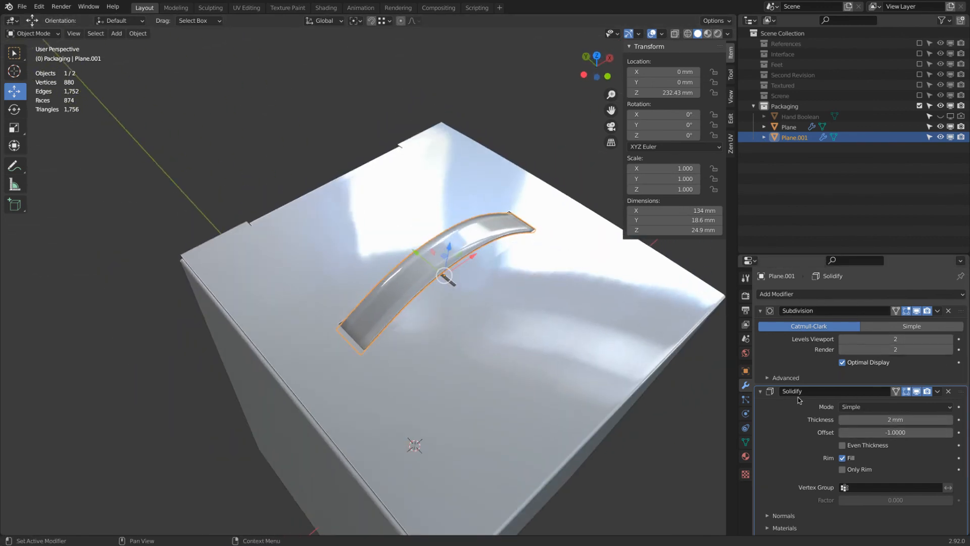
left_click(761, 392)
left_click(761, 311)
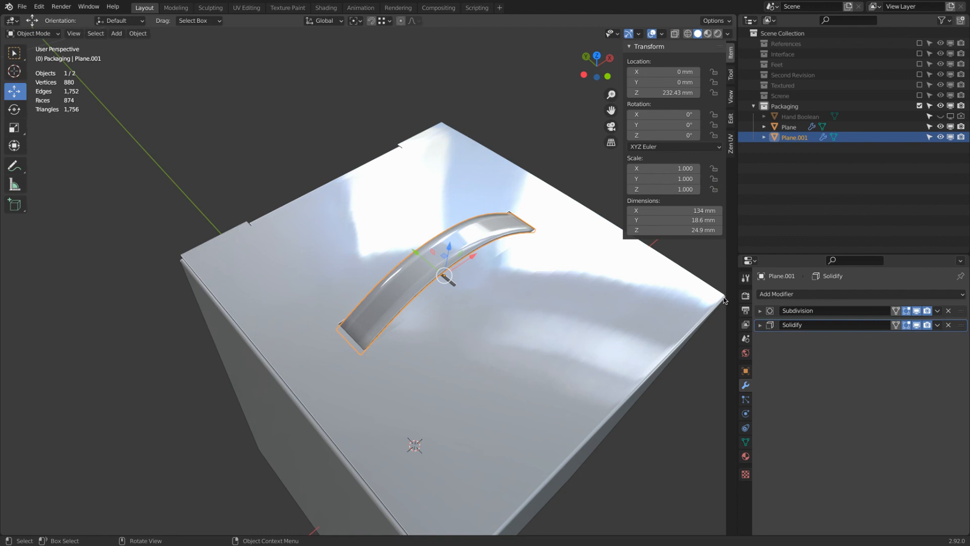
Step: Enable Auto Smooth at 30° for the handle's normals
middle_click_drag(724, 300, 509, 238)
scroll(511, 187, "up", 6)
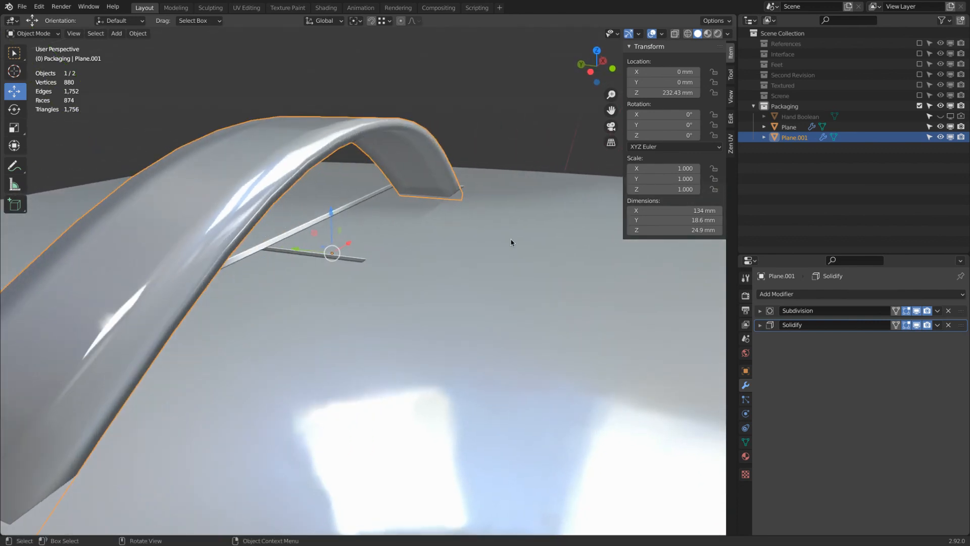
left_click(746, 442)
left_click(842, 435)
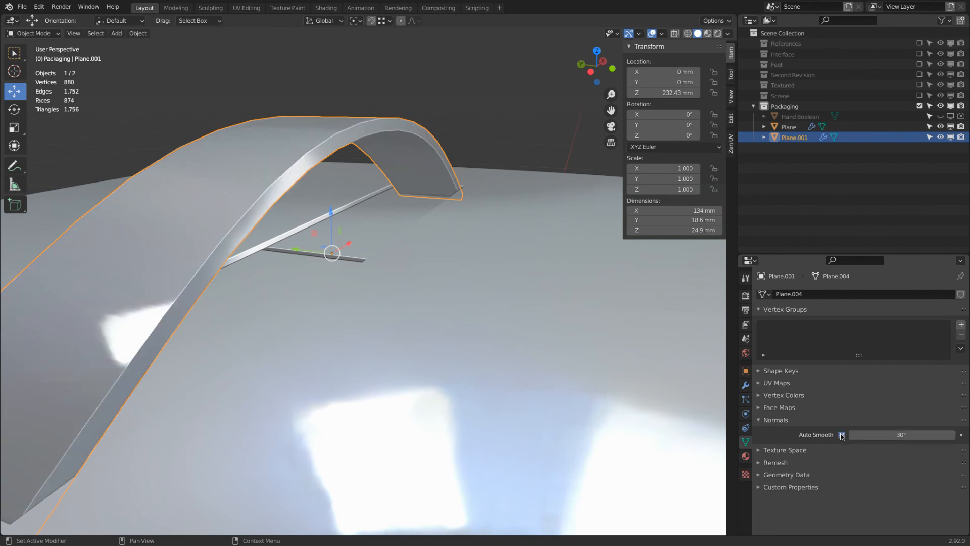
Step: Deselect everything and inspect the whole box with its carrying handle from several angles
scroll(467, 186, "down", 3)
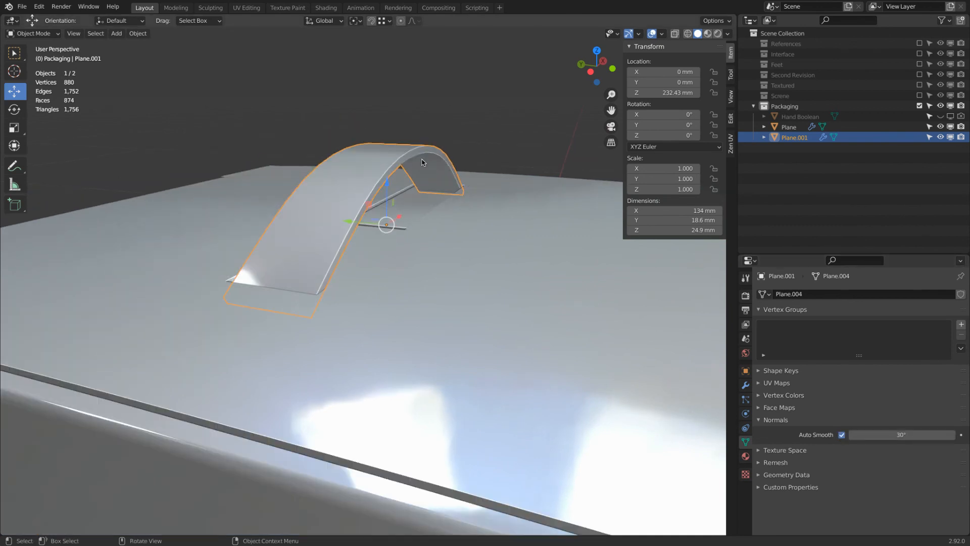
middle_click_drag(470, 157, 352, 194)
scroll(353, 191, "down", 4)
key("alt+a")
mouse_move(414, 223)
middle_mouse_down()
mouse_move(401, 208)
mouse_move(483, 206)
mouse_move(413, 206)
middle_mouse_up()
scroll(412, 208, "down", 4)
middle_click_drag(428, 269, 415, 238, "shift")
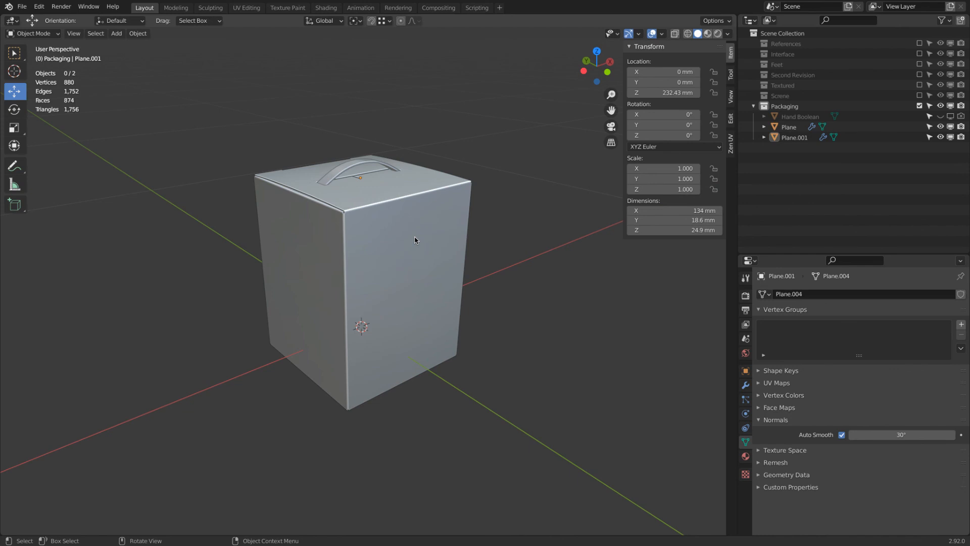
middle_click_drag(415, 240, 433, 341)
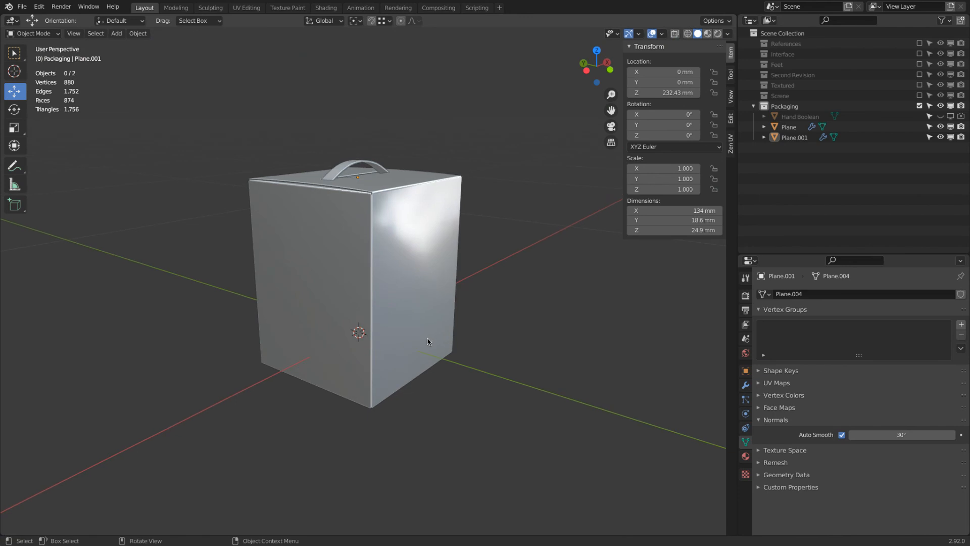